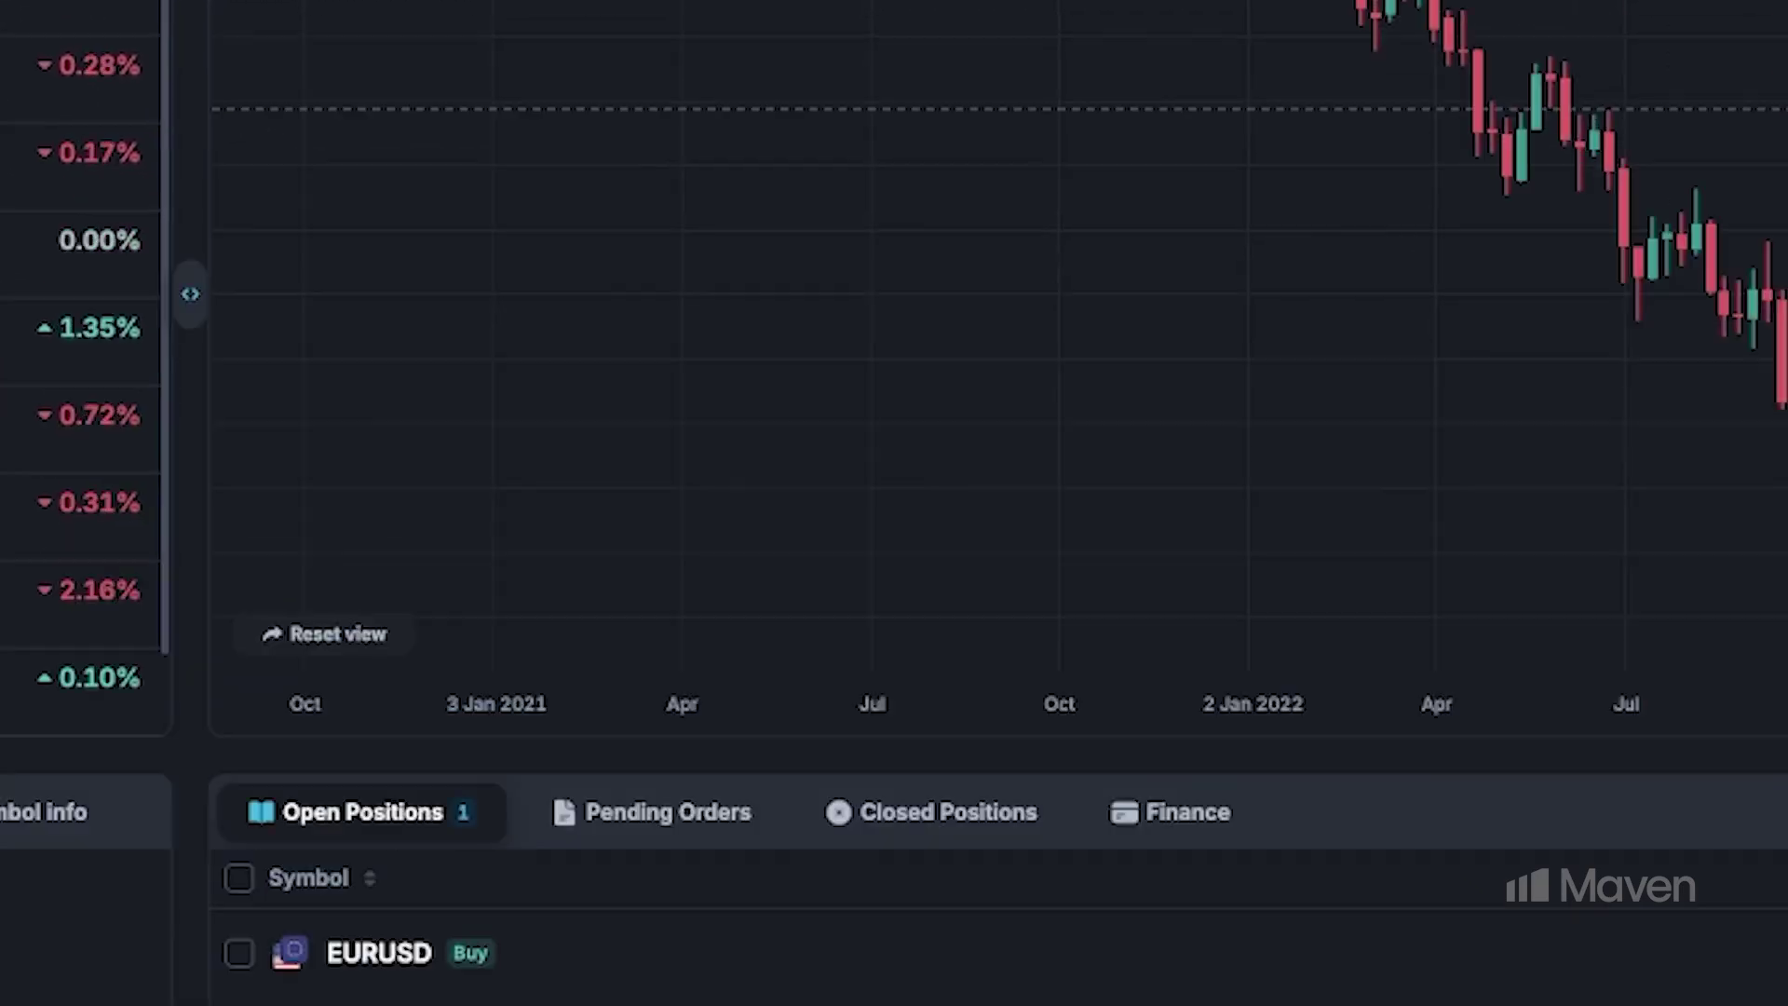
mouse_move(260, 731)
mouse_down()
mouse_move(288, 702)
mouse_move(284, 734)
mouse_up()
drag(248, 311, 240, 255)
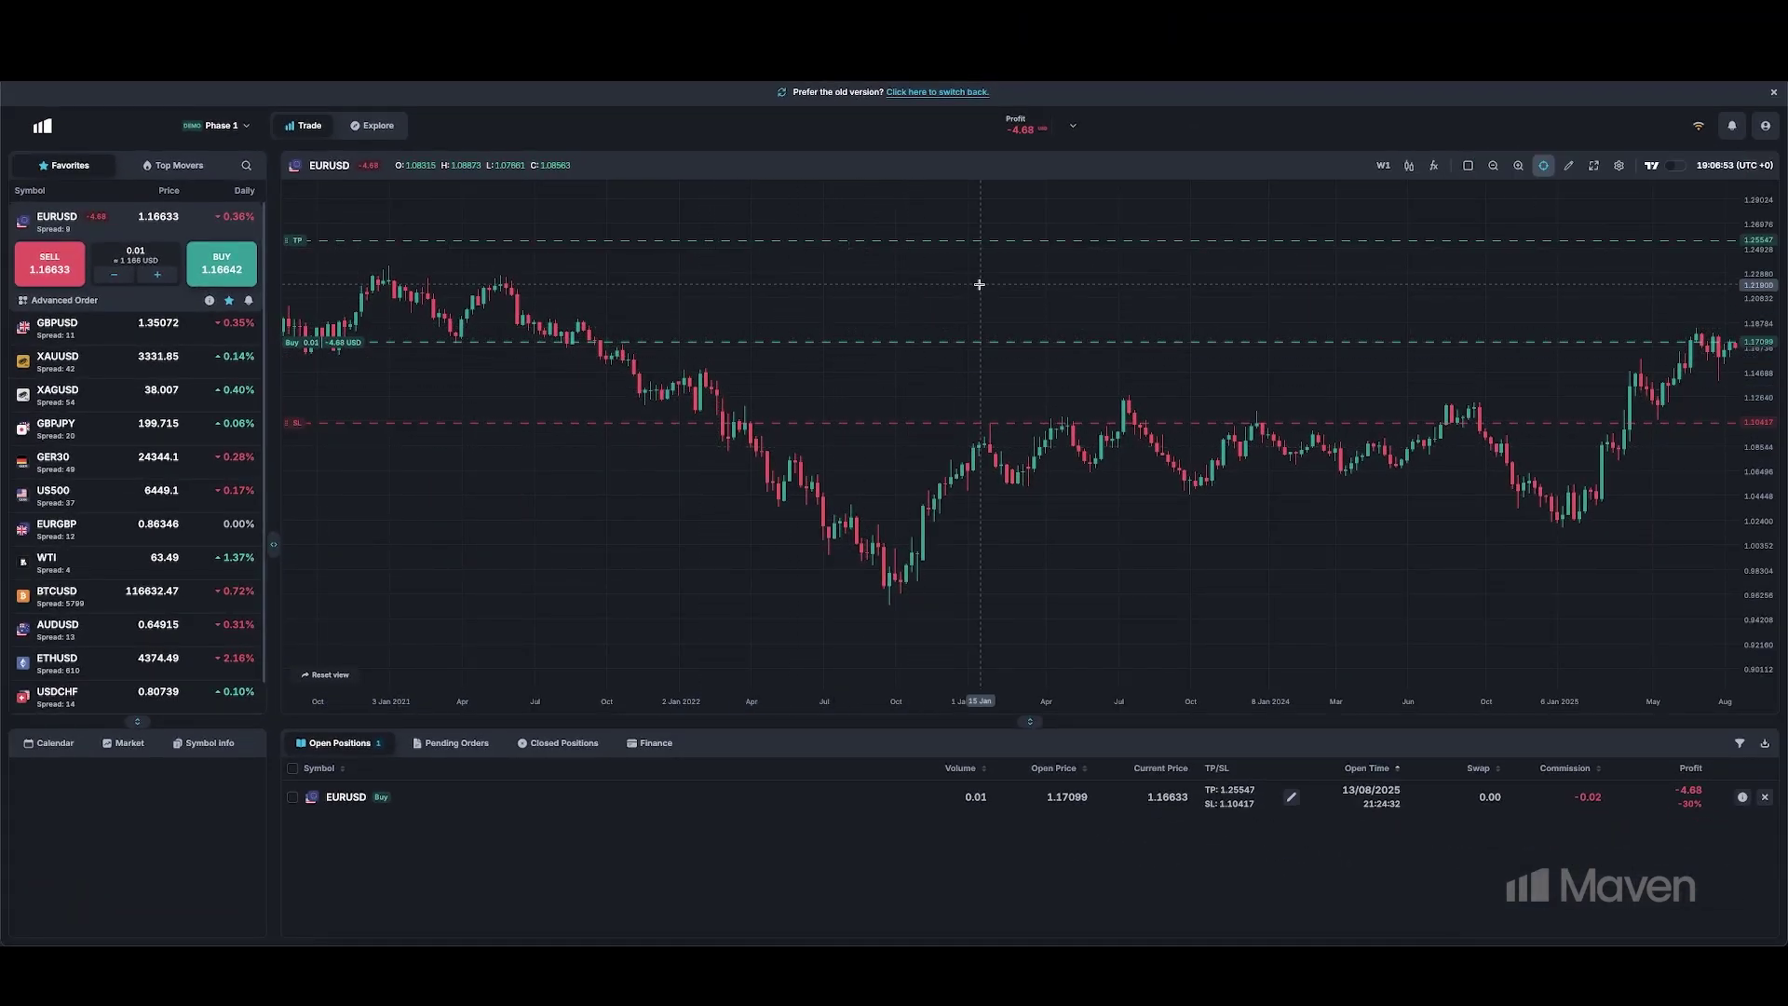
scroll(1032, 363, down, 5)
scroll(1033, 364, up, 5)
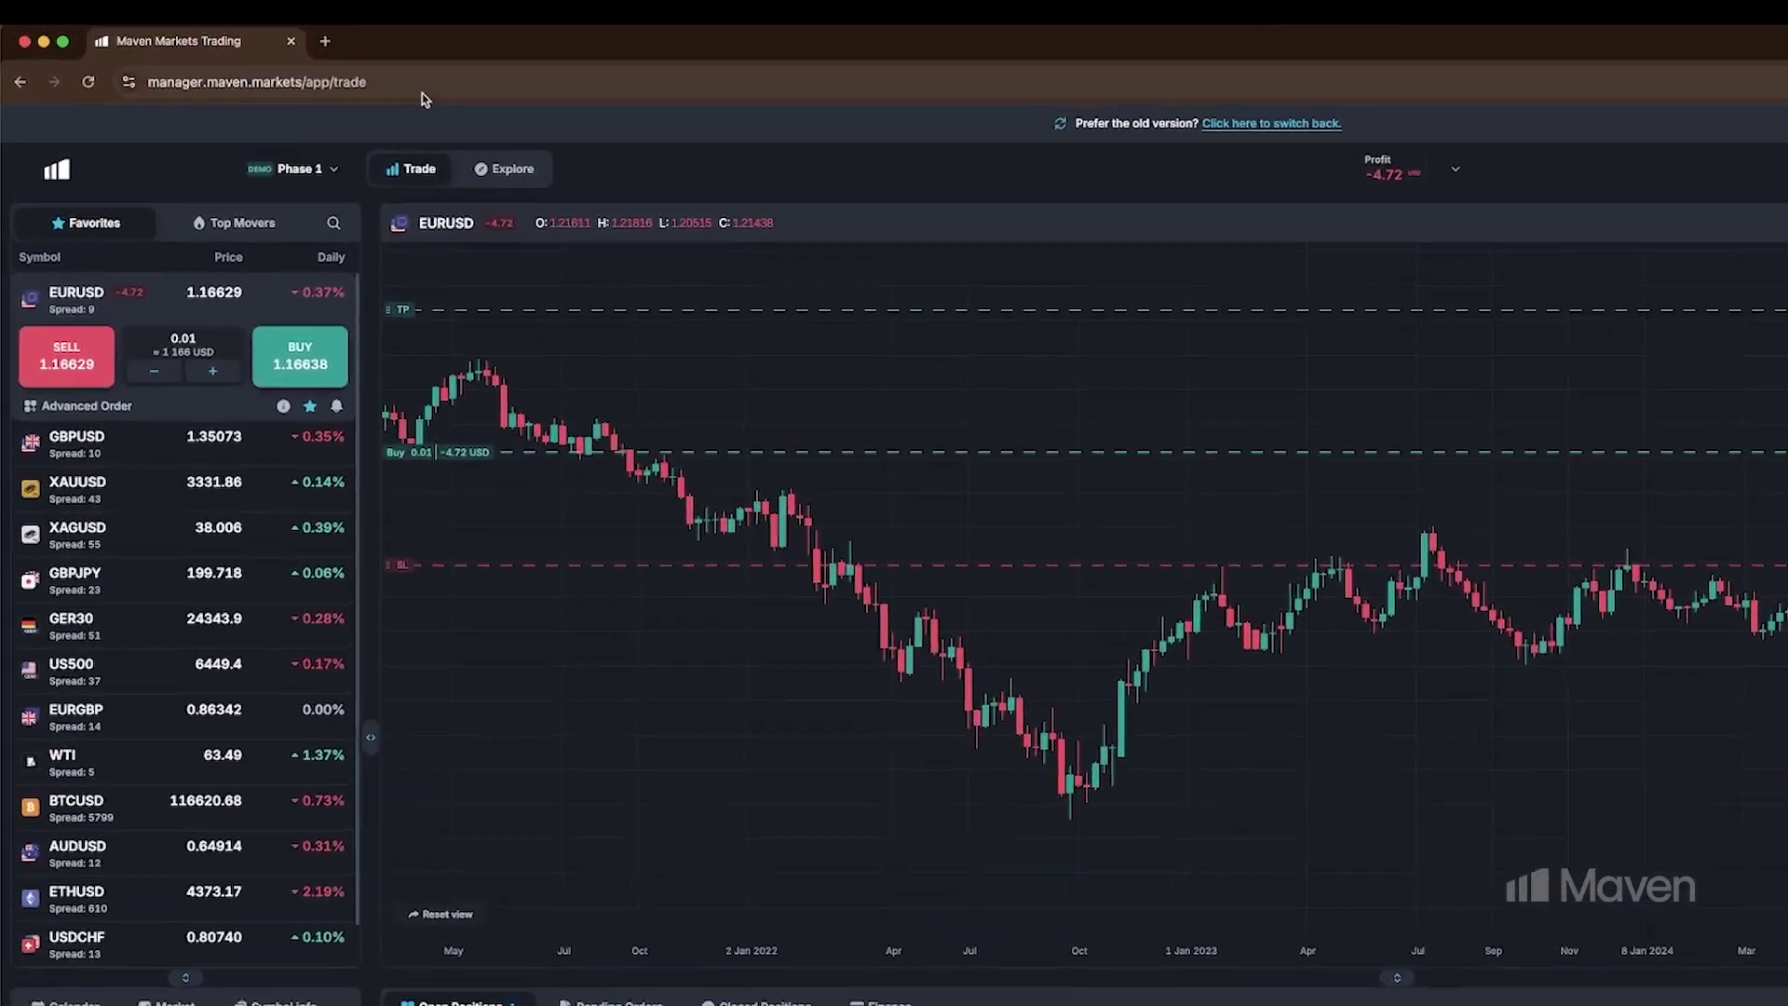
- Look through the list of available trading accounts and close it without switching from the Phase 1 account
click(254, 124)
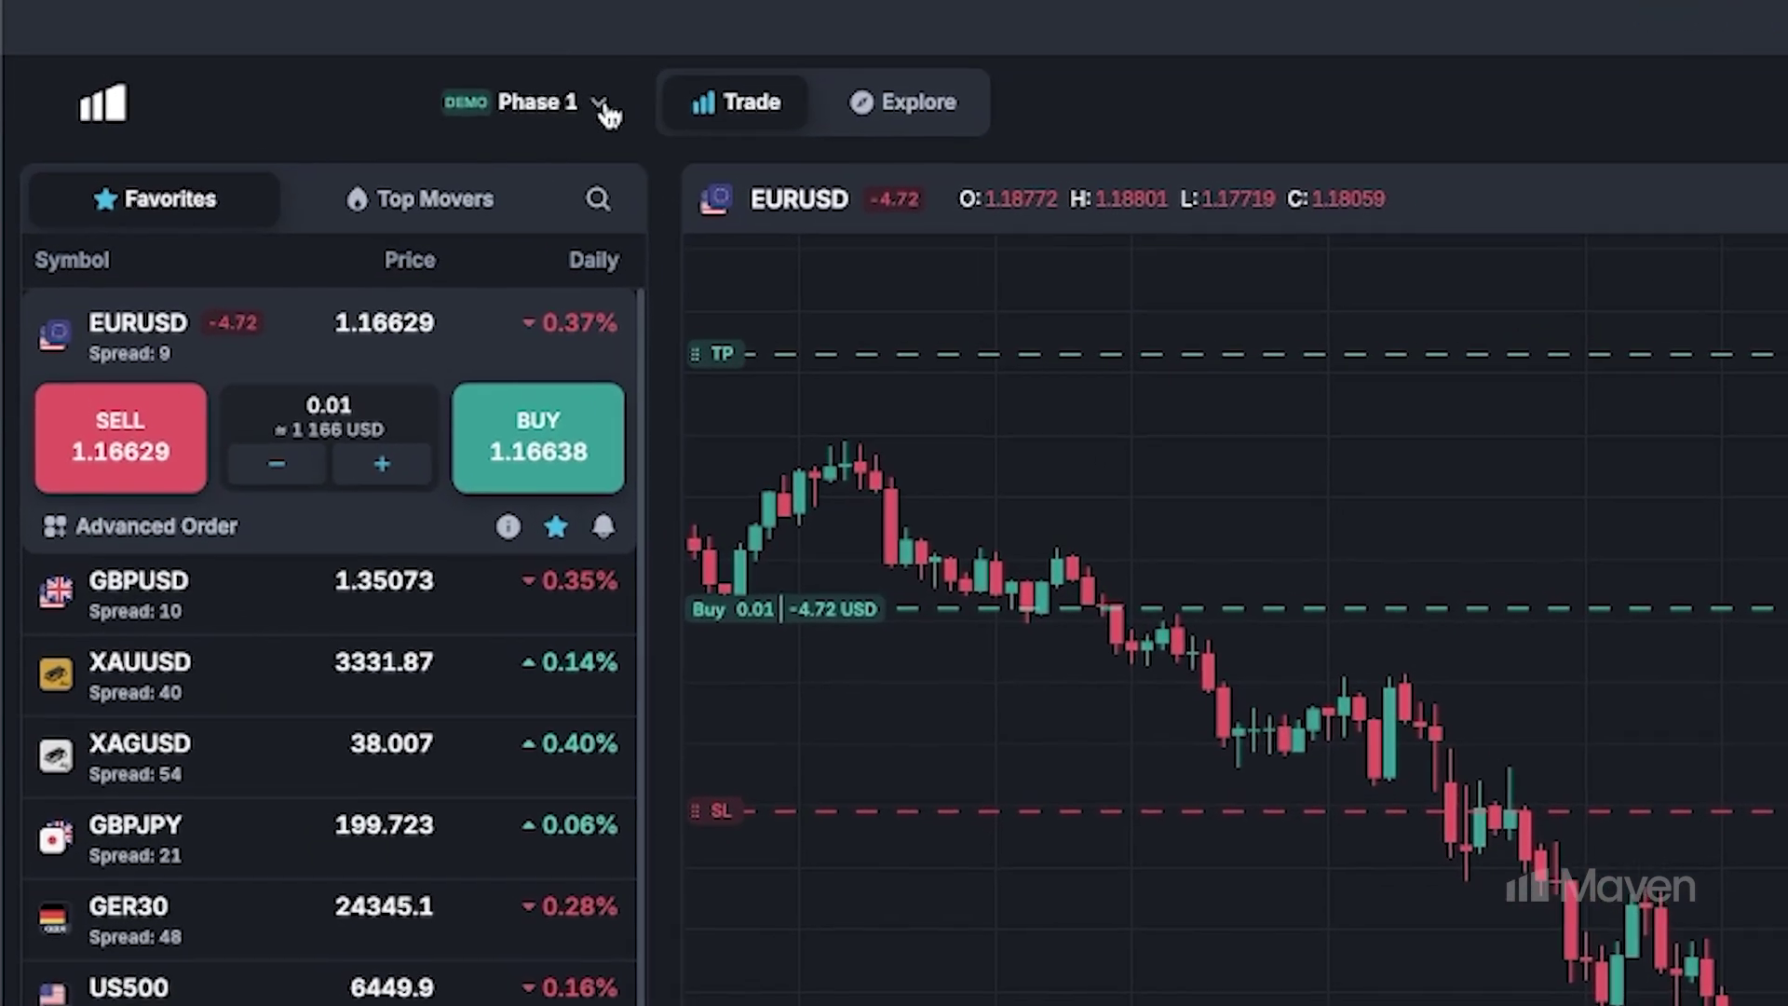
click(610, 110)
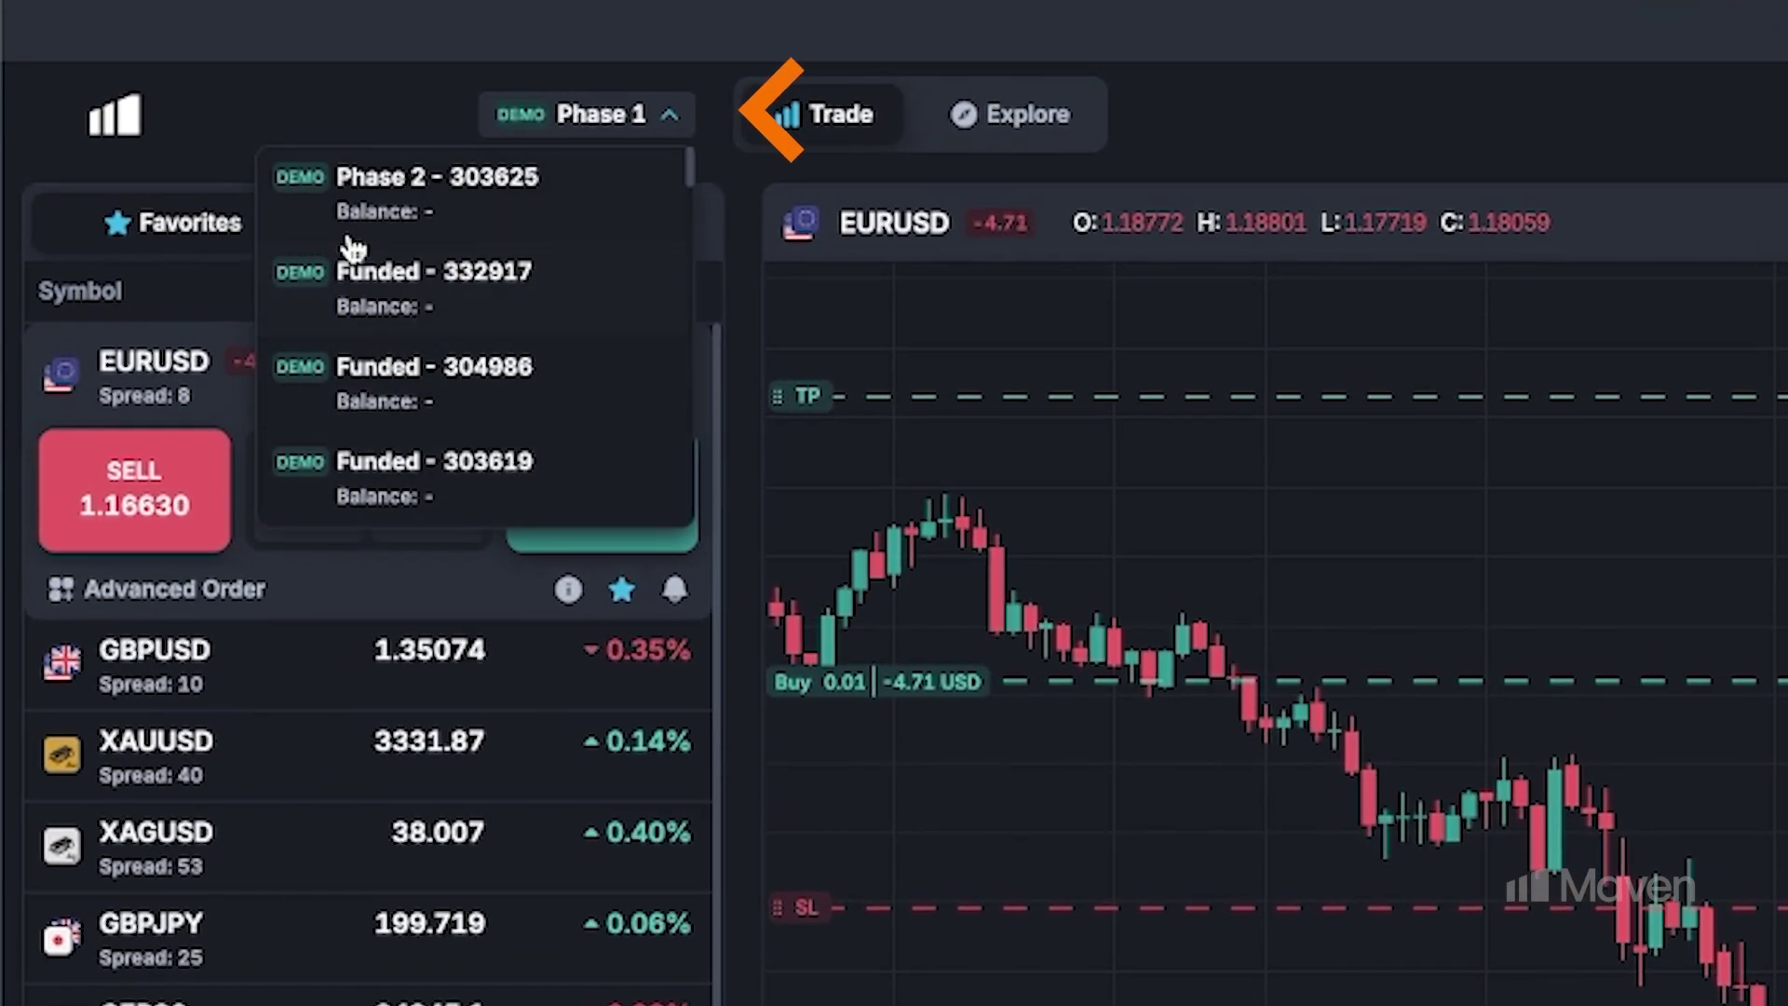
scroll(436, 307, down, 1)
scroll(440, 314, down, 15)
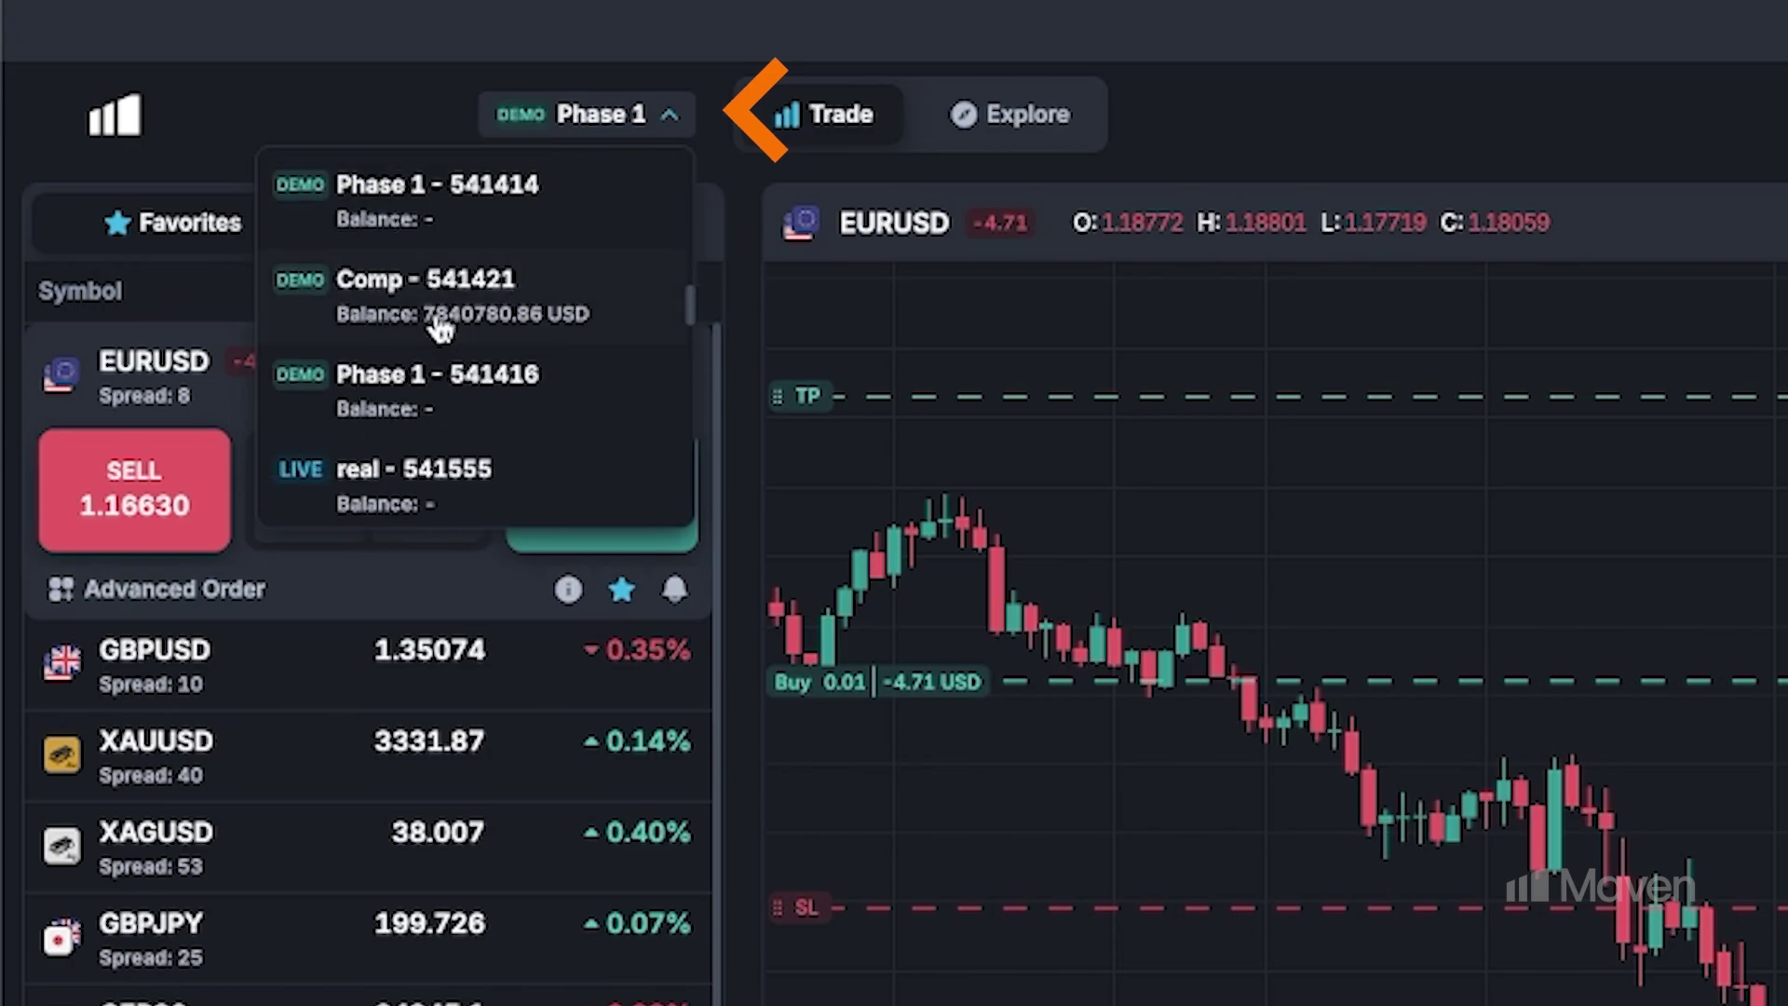
scroll(472, 352, down, 20)
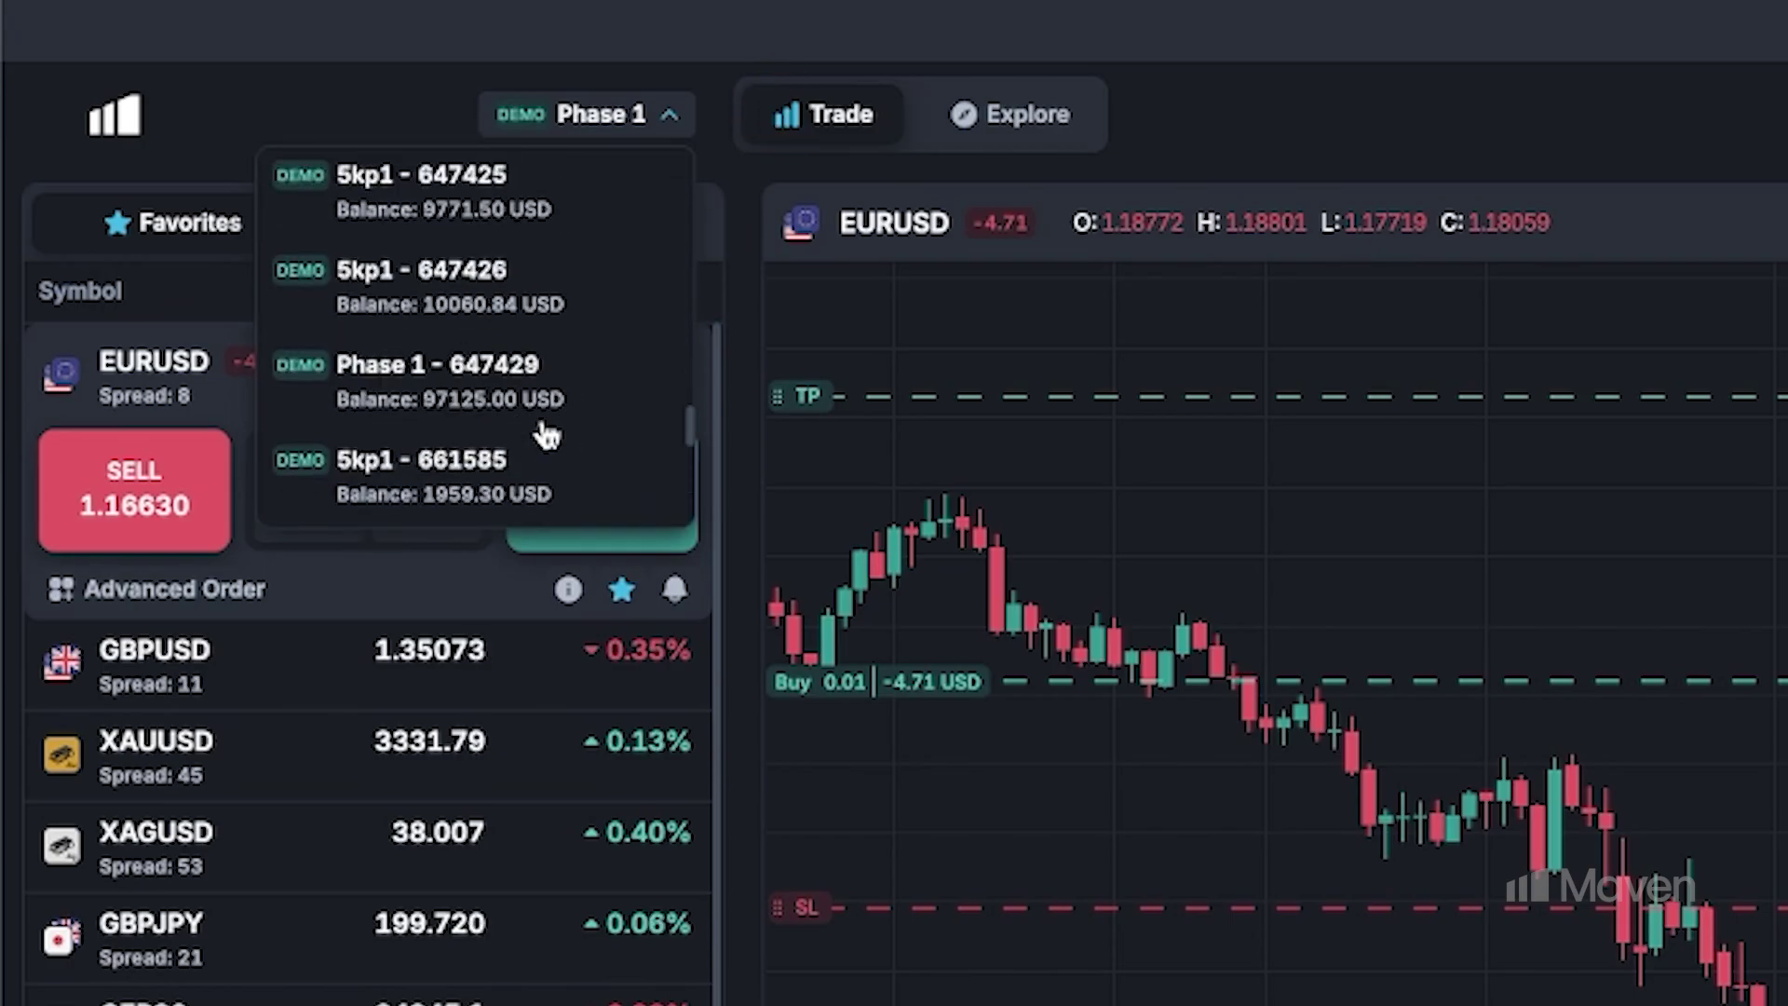
scroll(540, 424, up, 2)
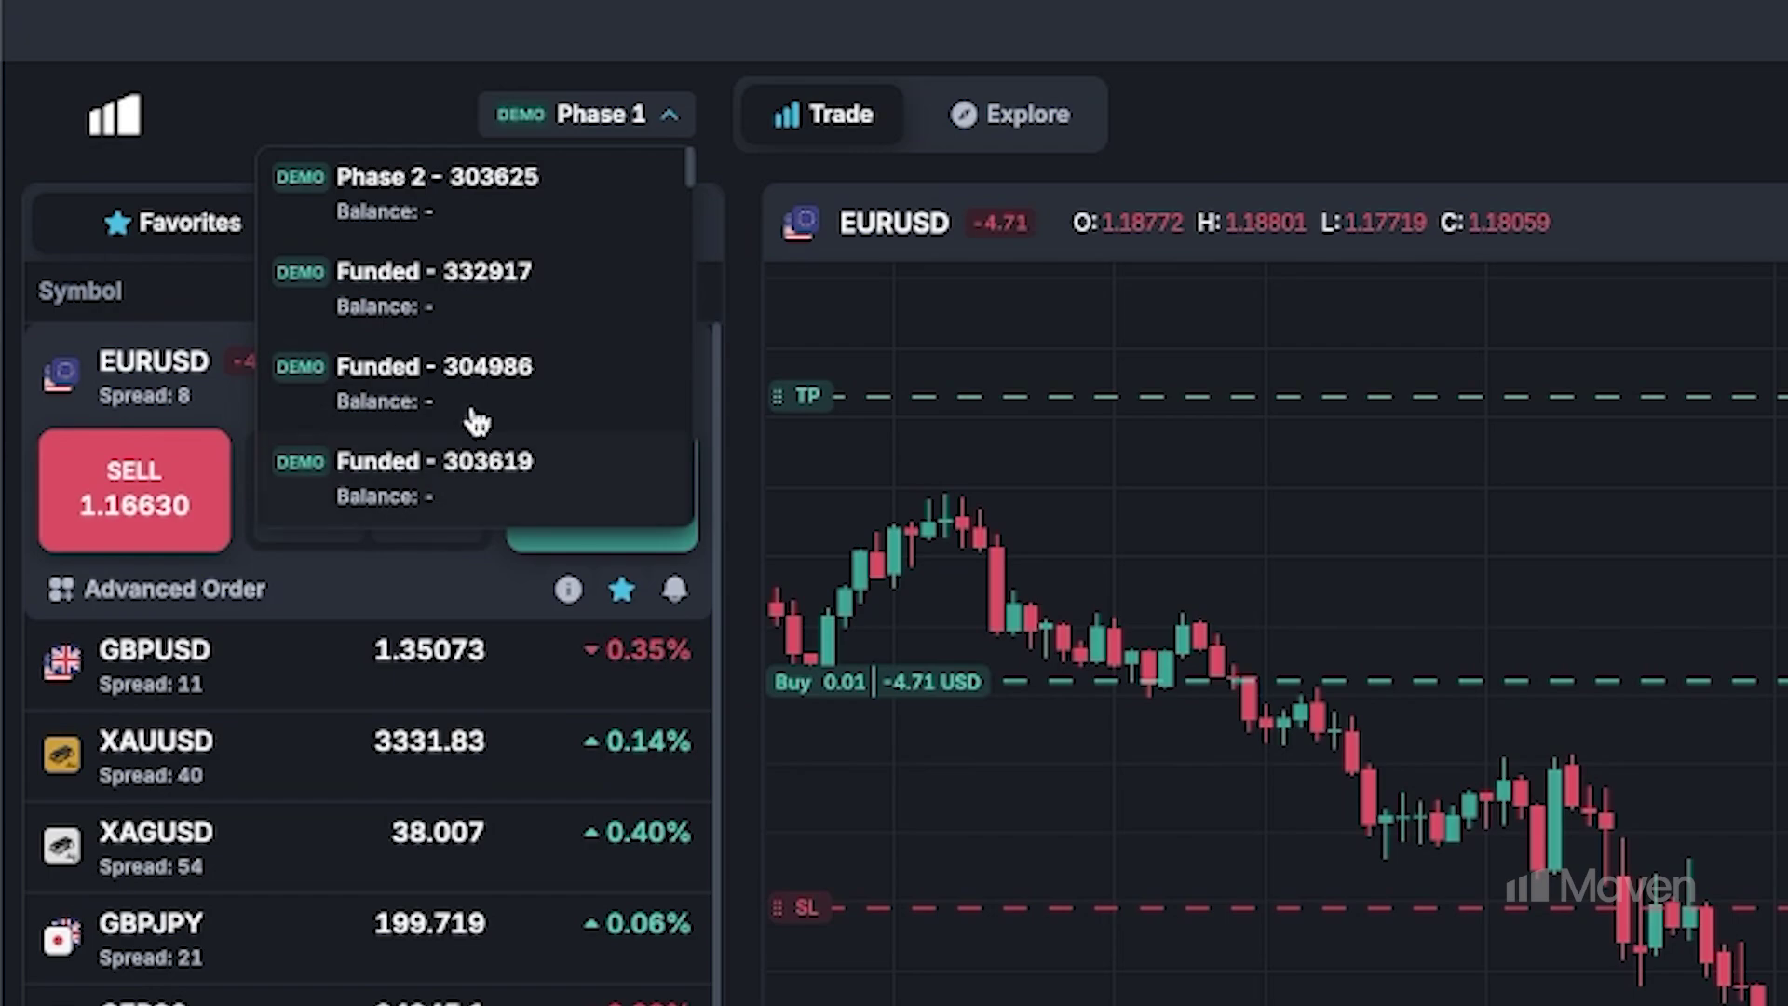
click(1217, 559)
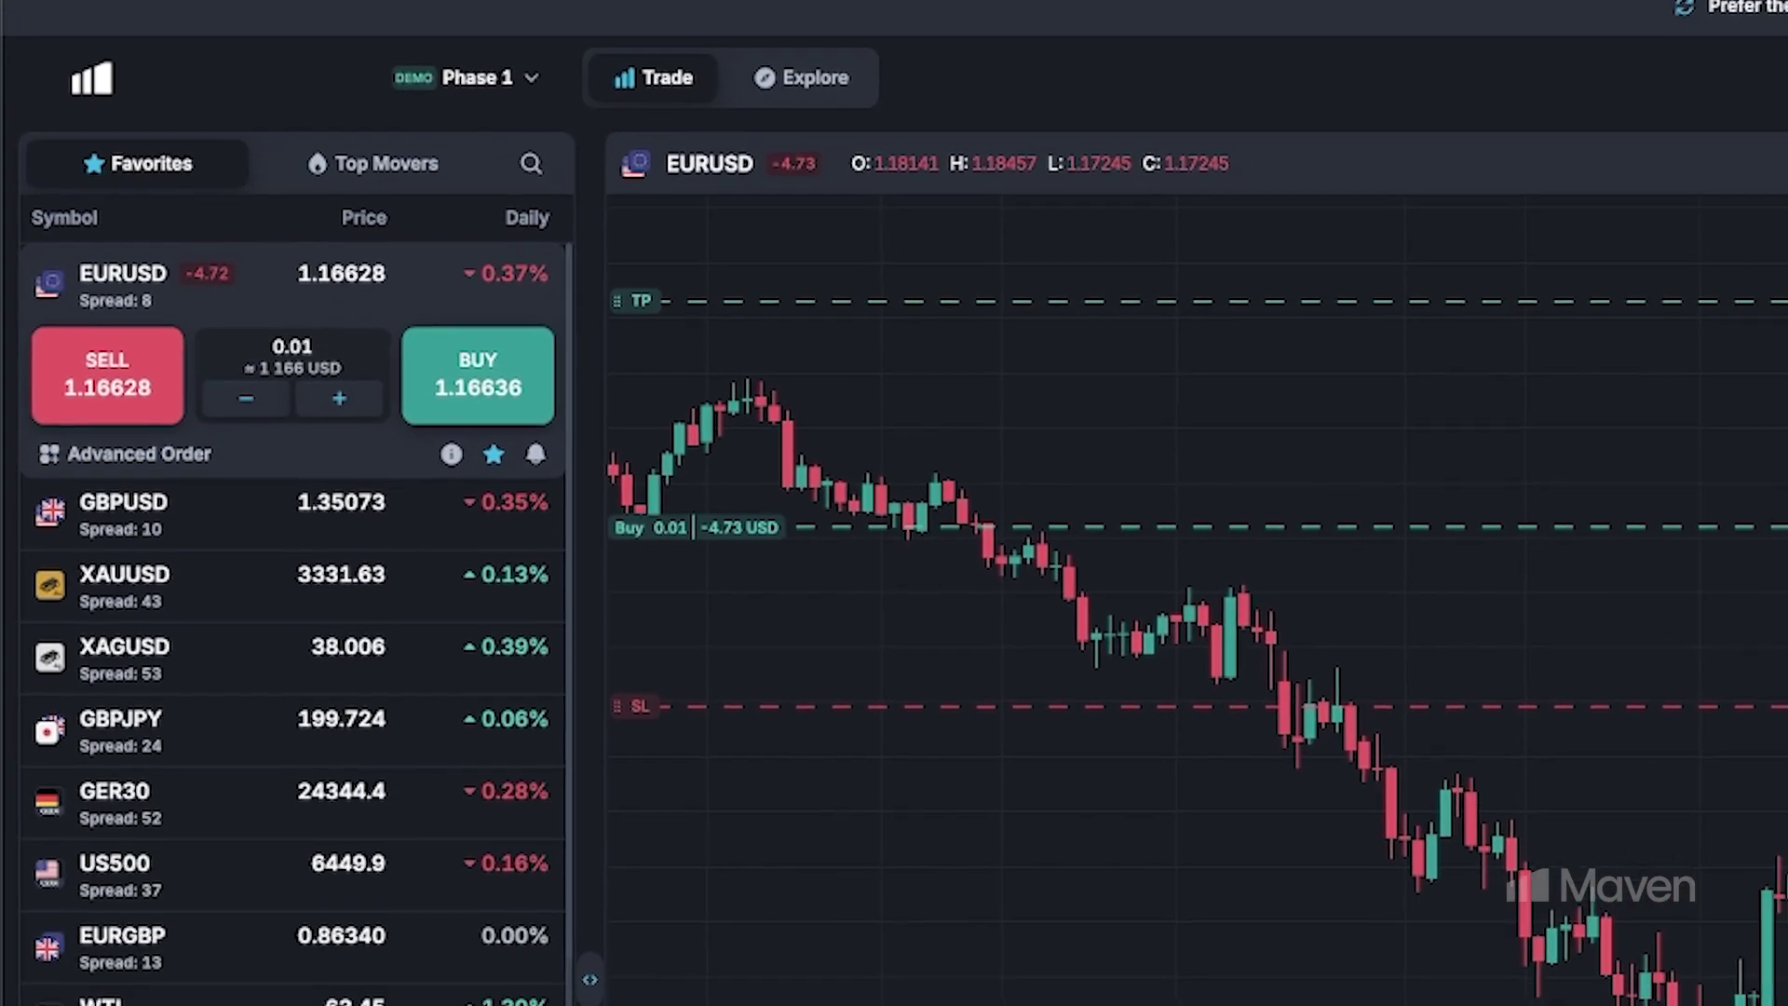
- Switch the chart to GBPUSD and back to EURUSD, and select all open positions
click(176, 529)
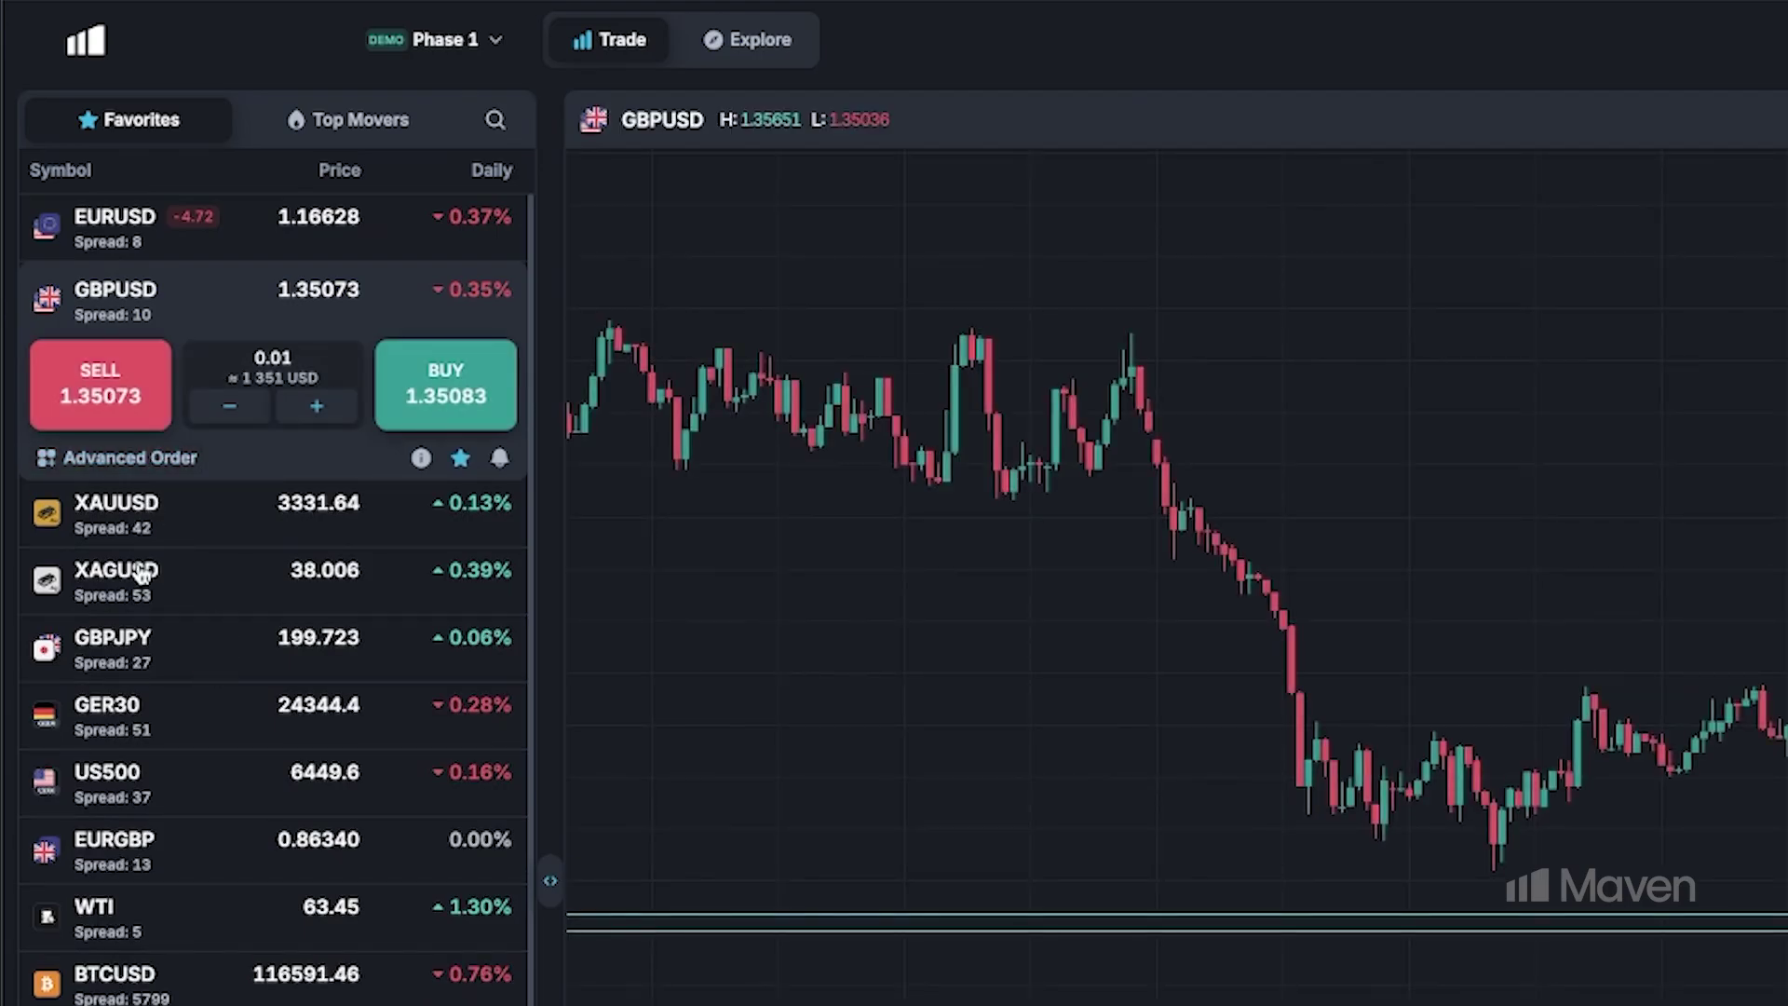
click(177, 227)
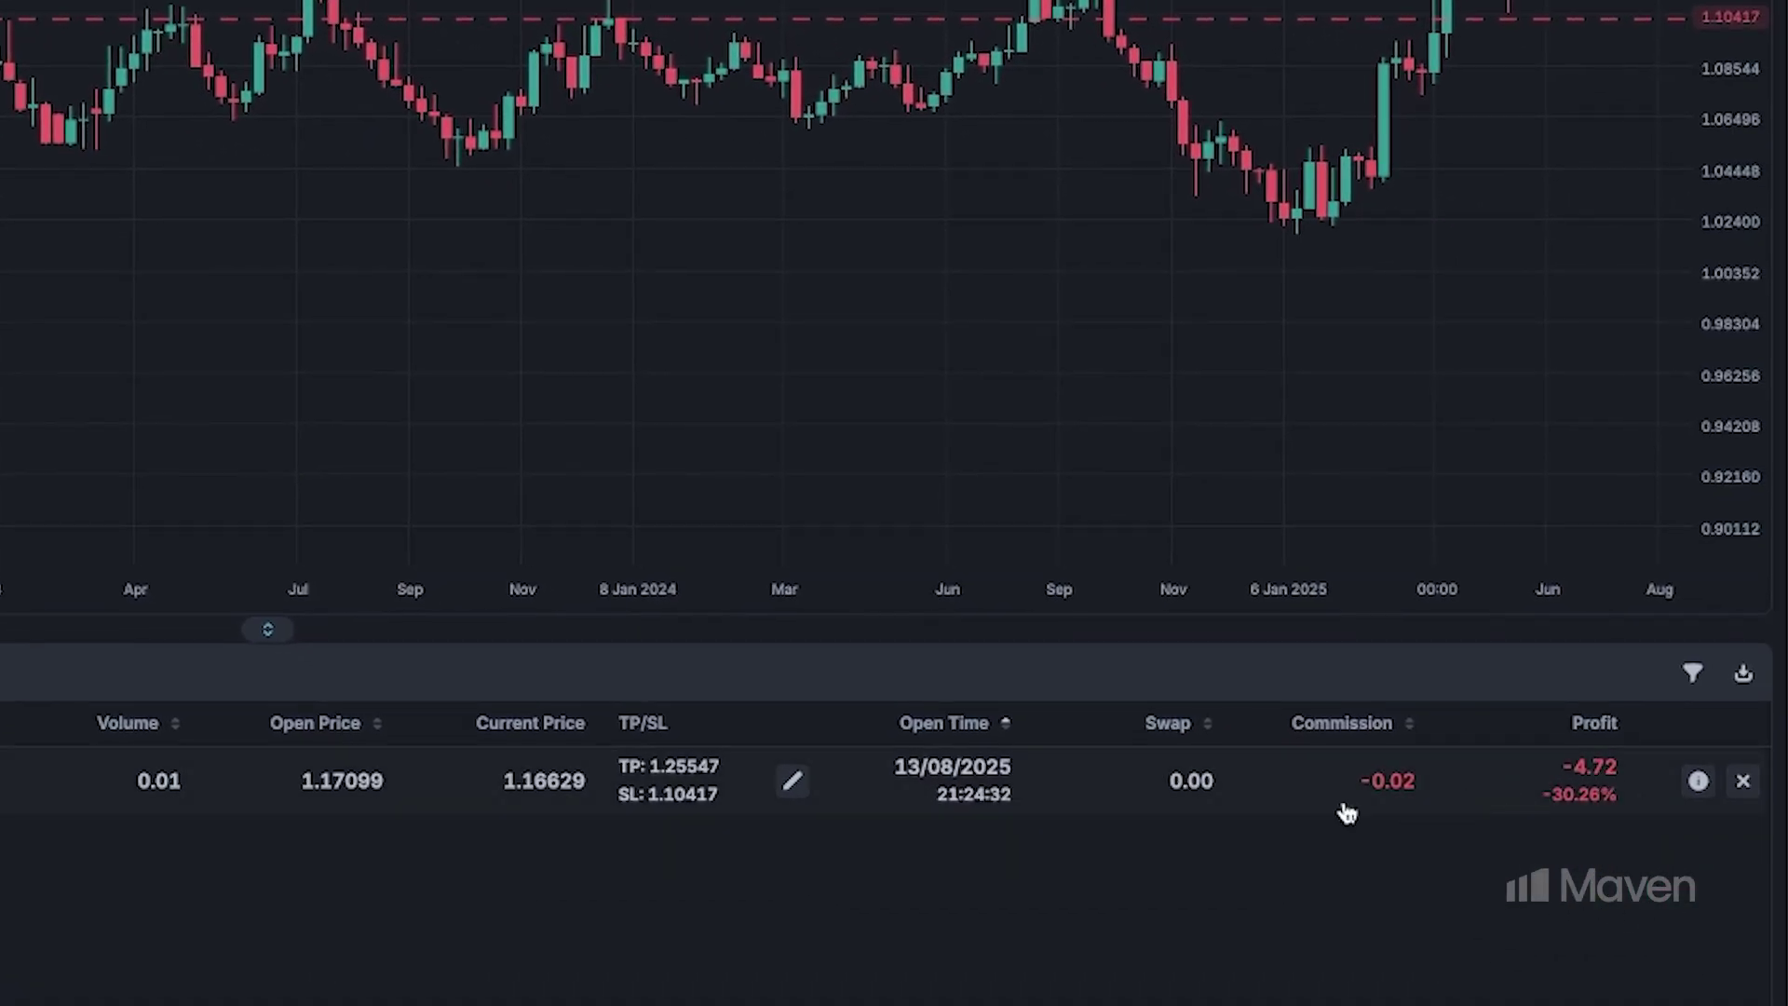
click(385, 719)
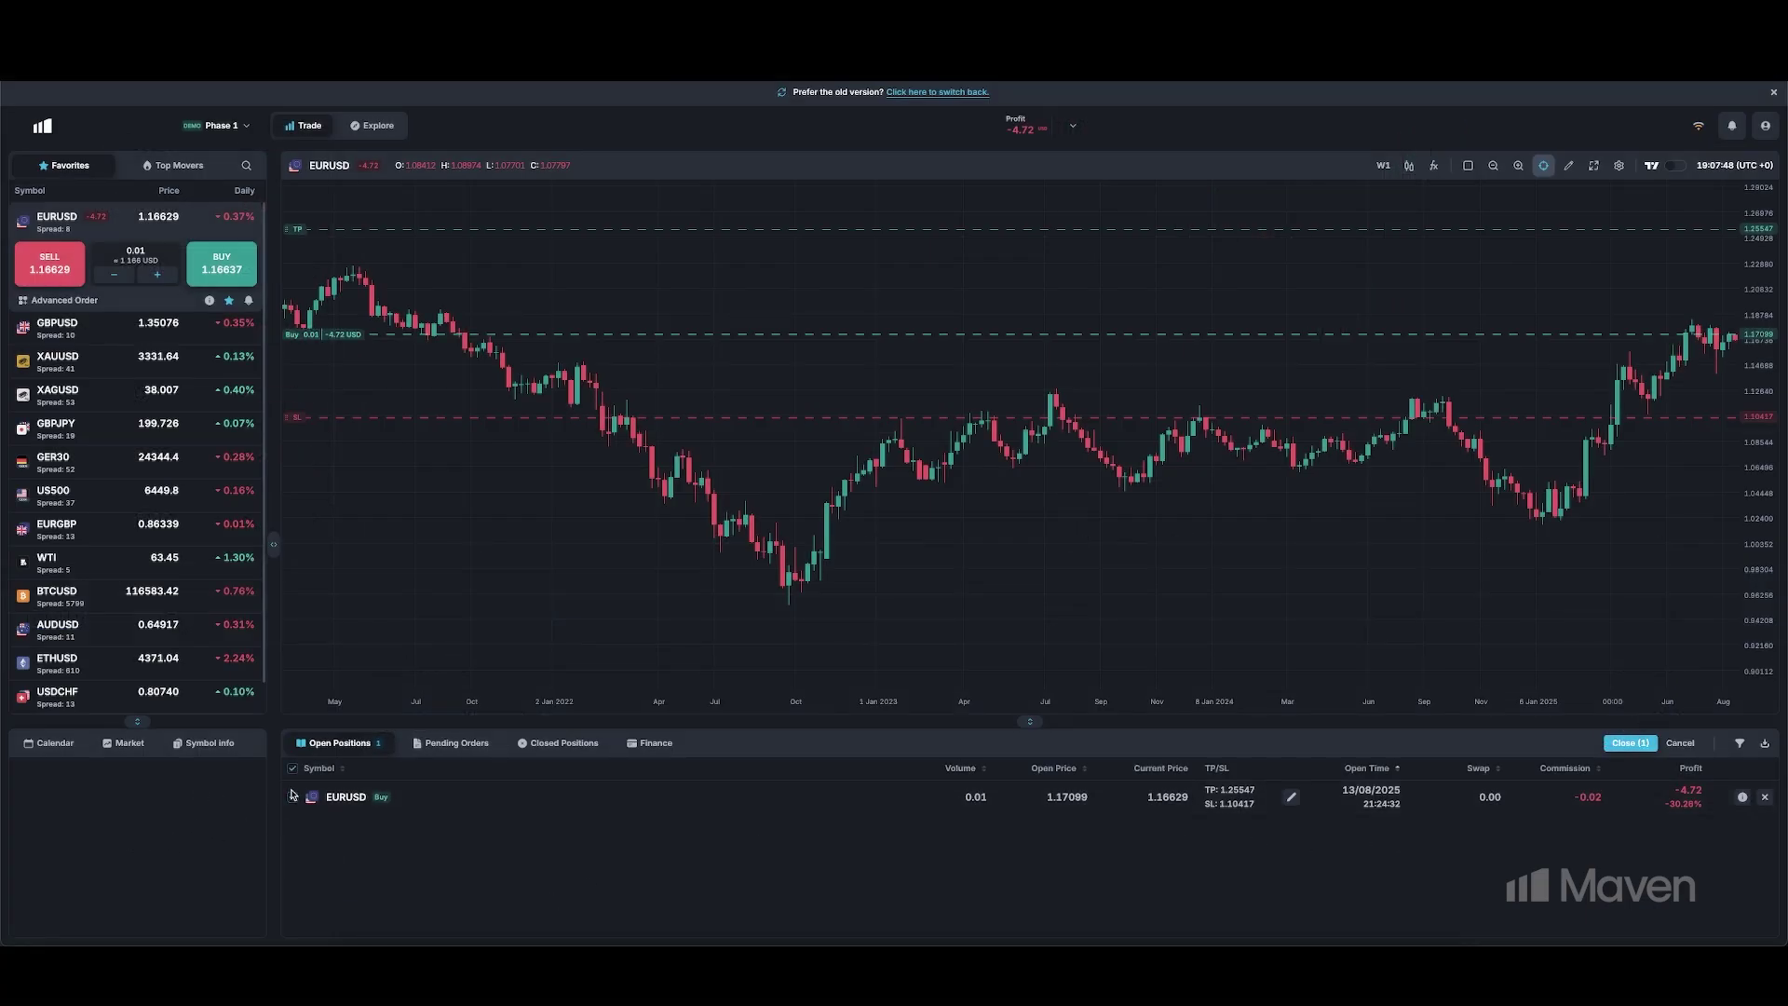
- Buy 0.01 lots of GBPUSD at market, with all open positions selected
click(99, 329)
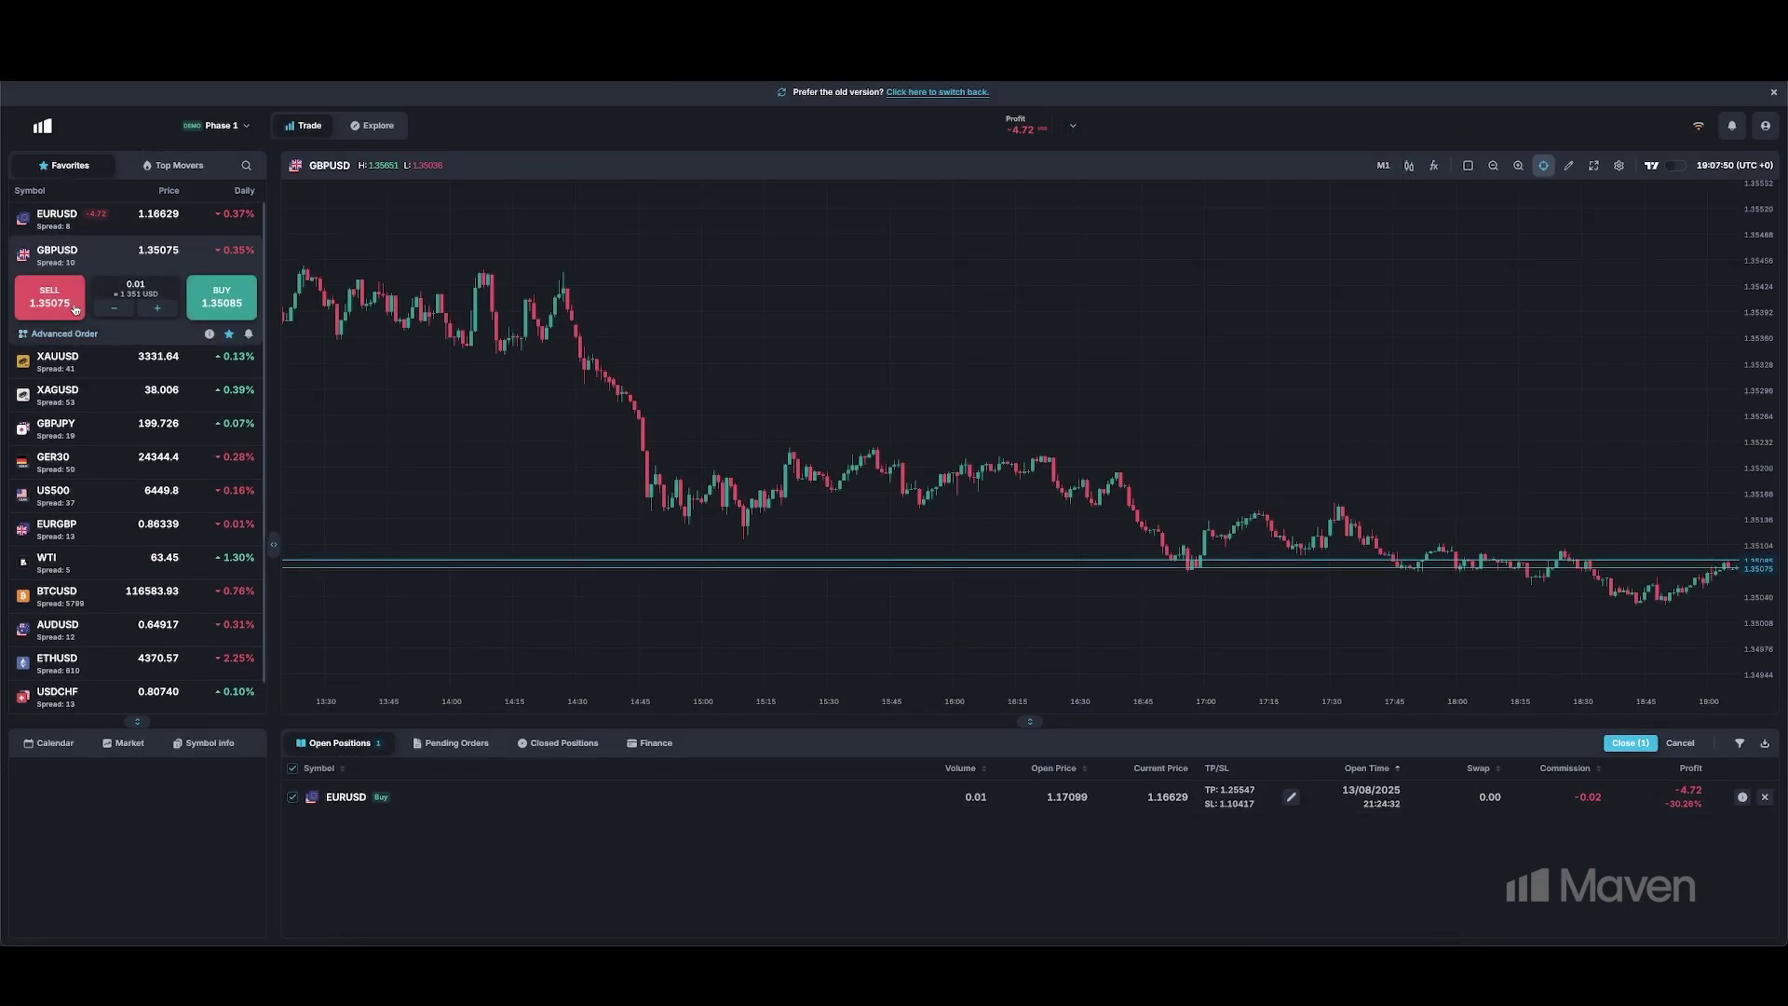
click(223, 299)
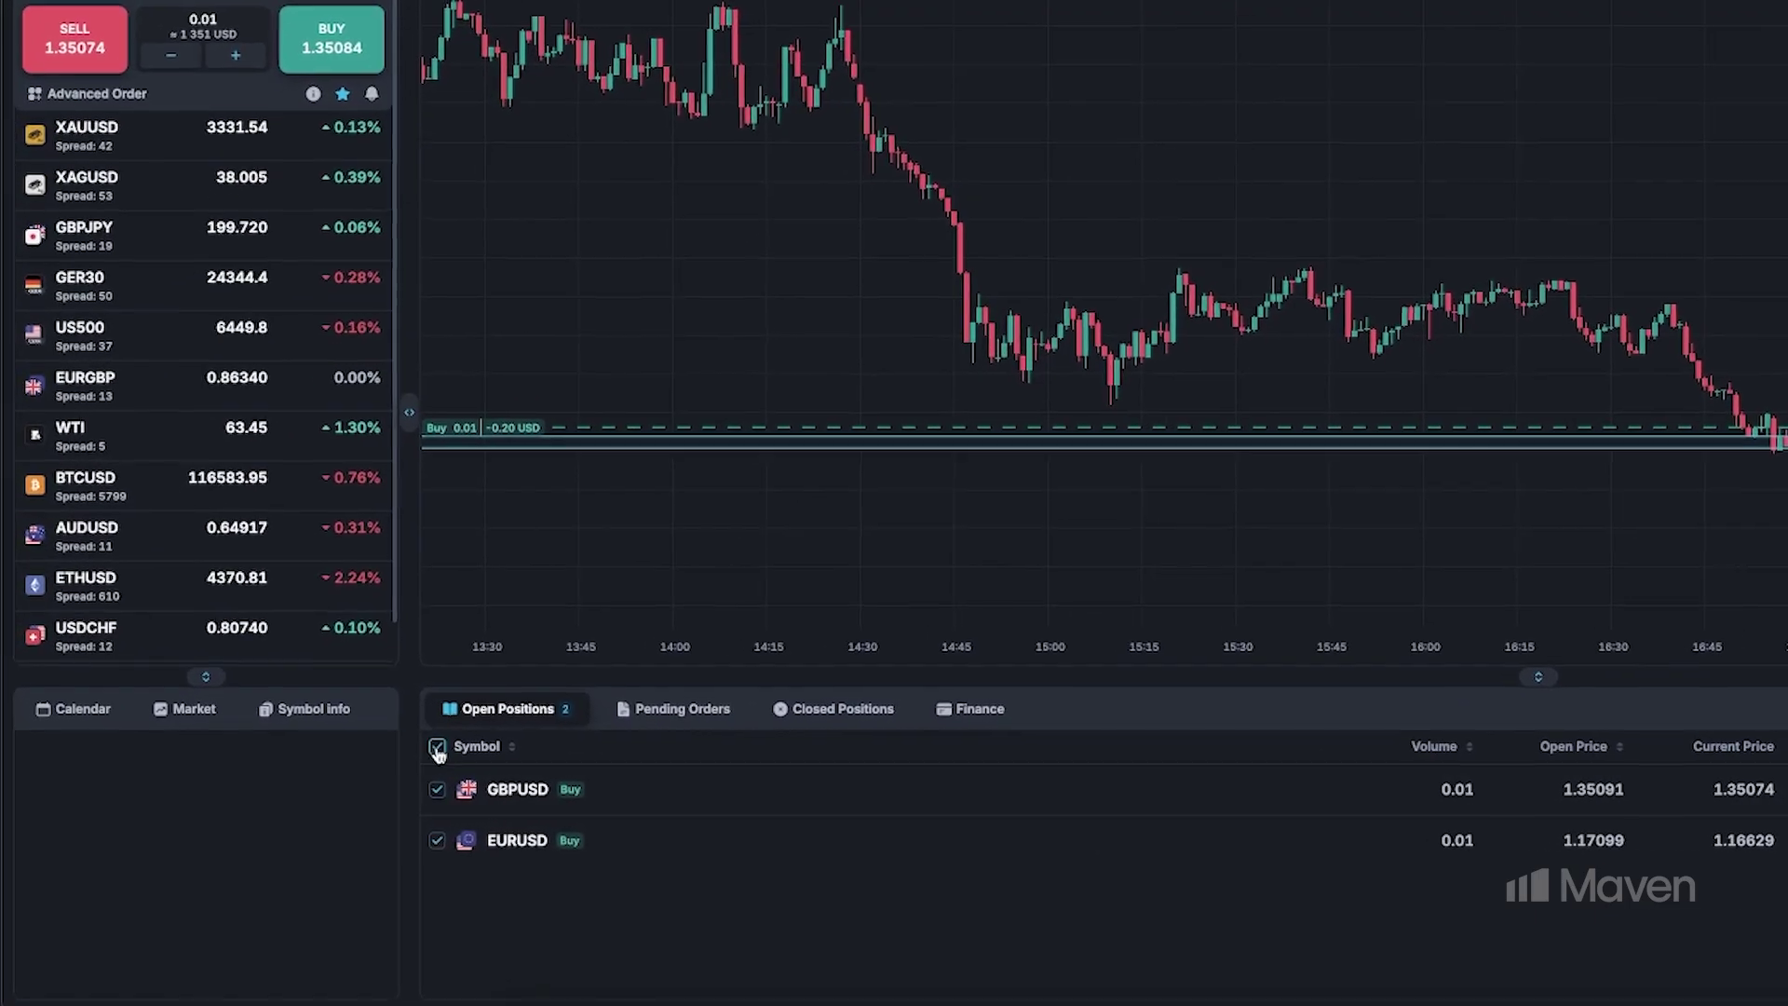
click(390, 754)
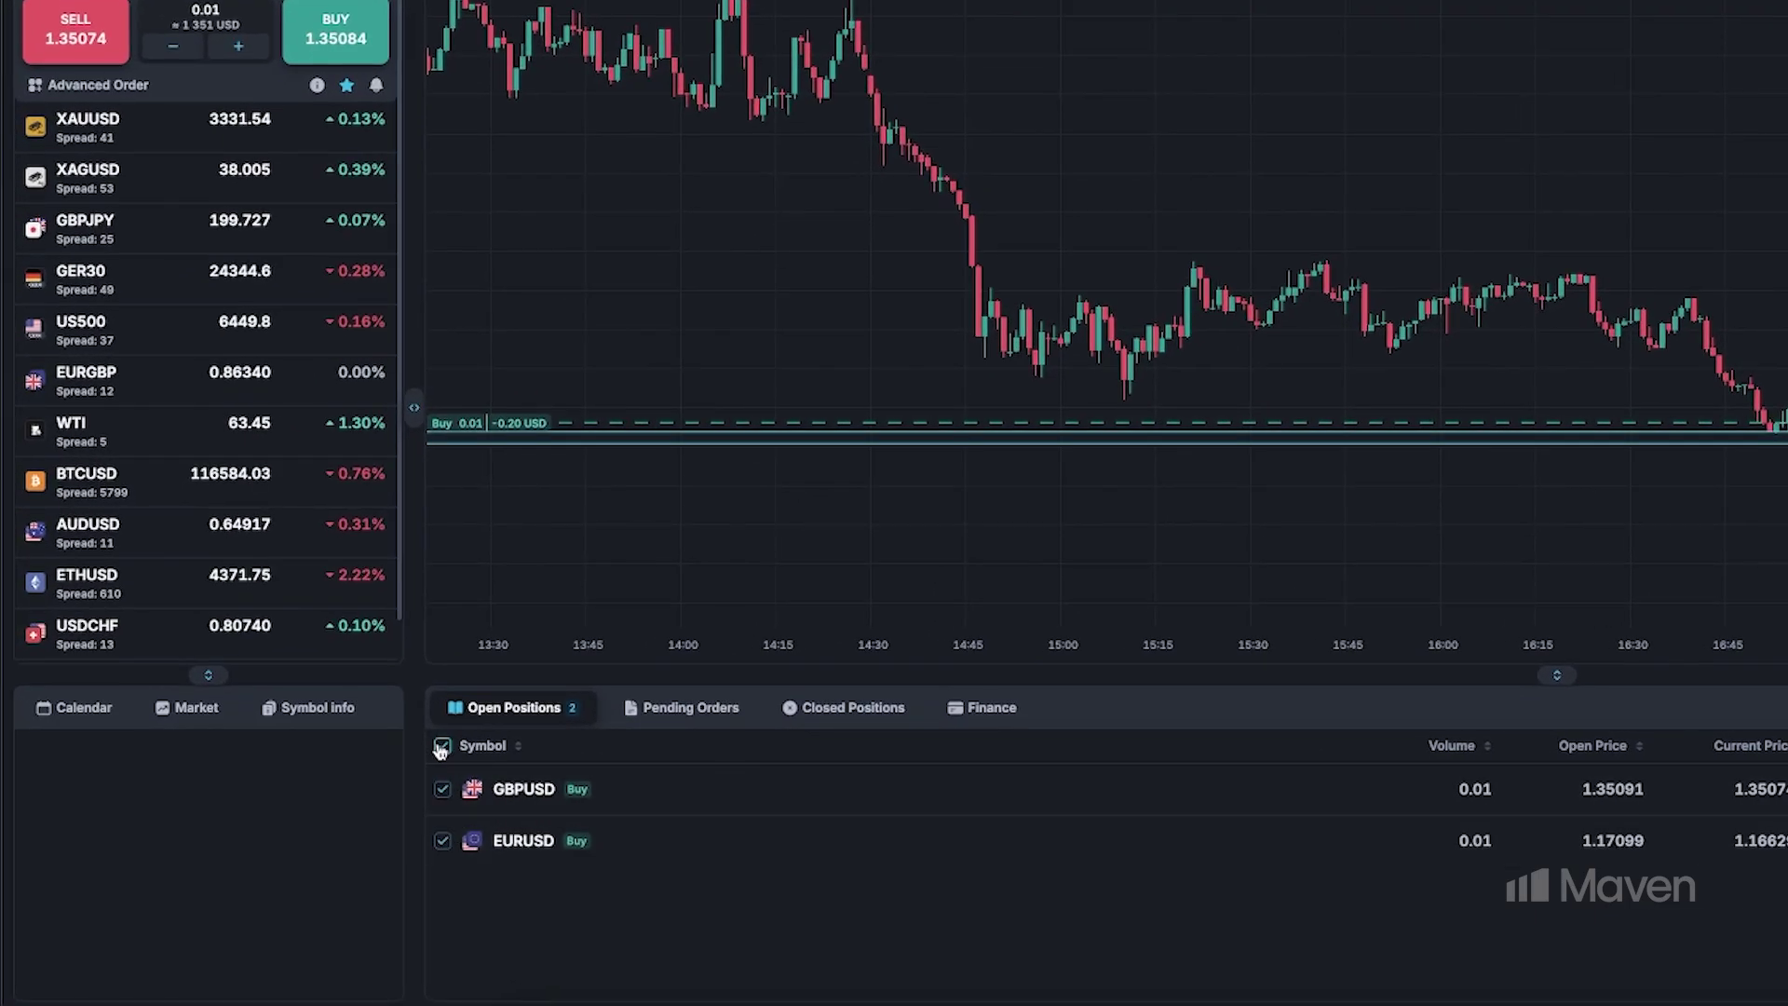
- View the account's pending orders and closed positions, and return to the pending orders
click(653, 709)
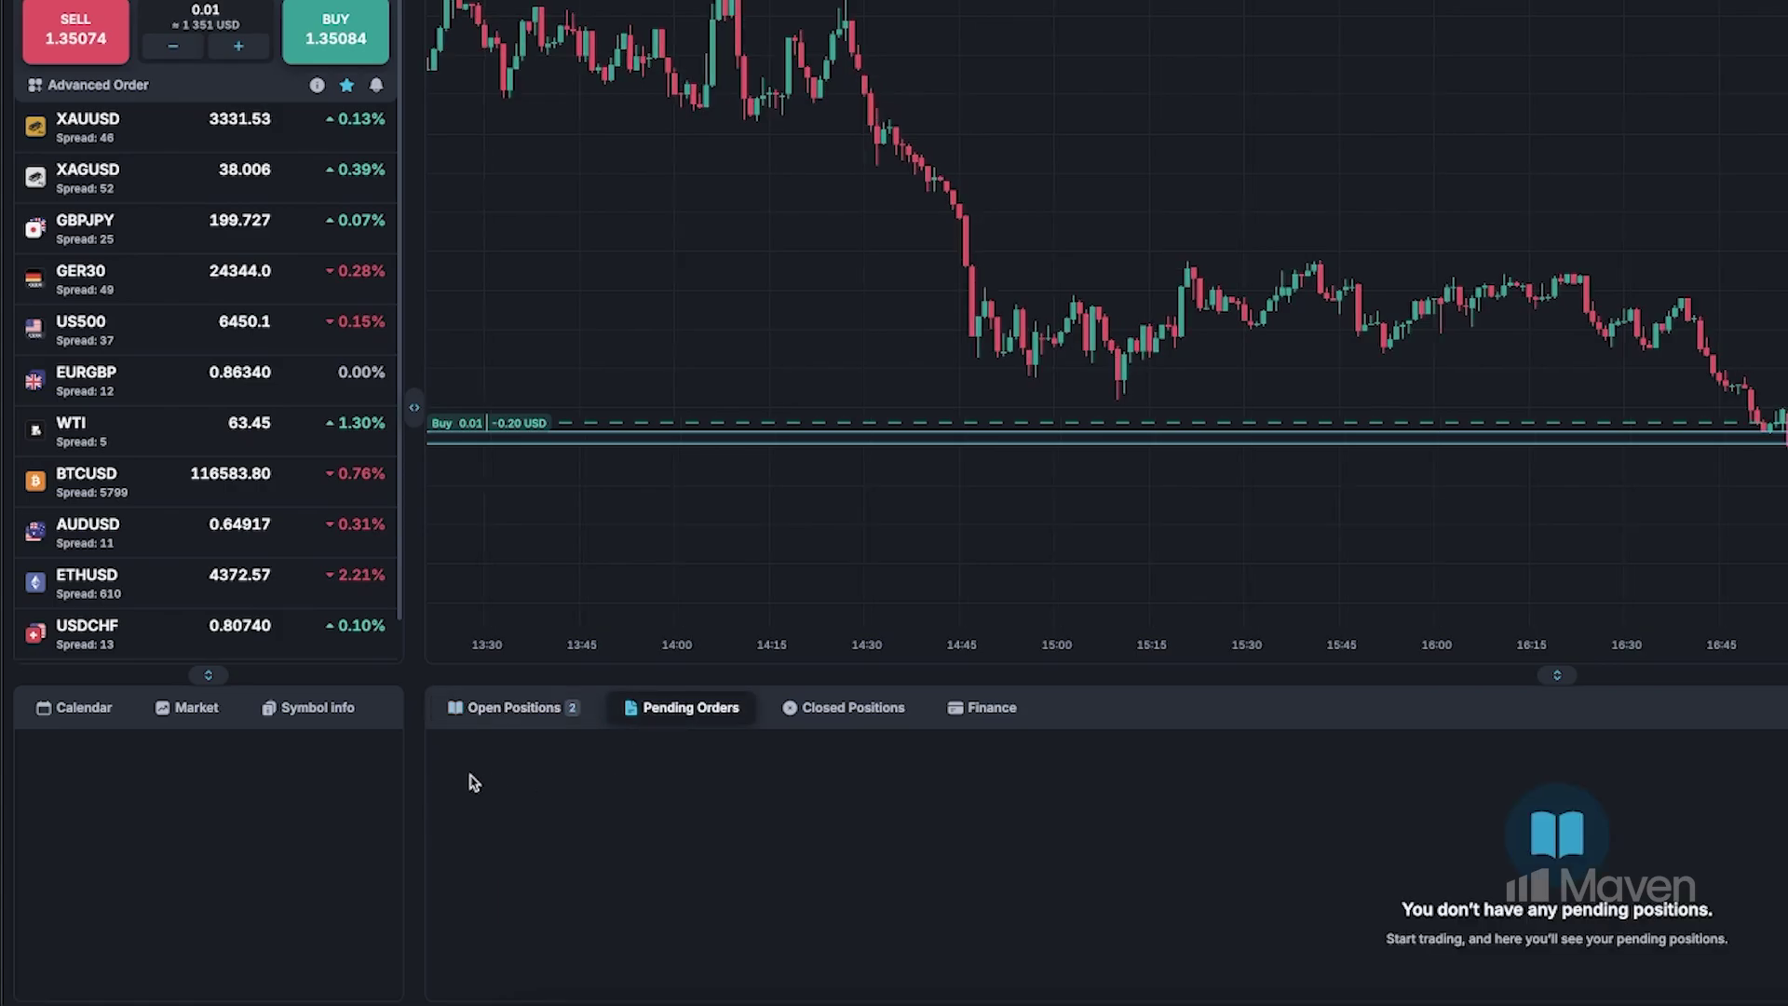
scroll(260, 215, up, 1)
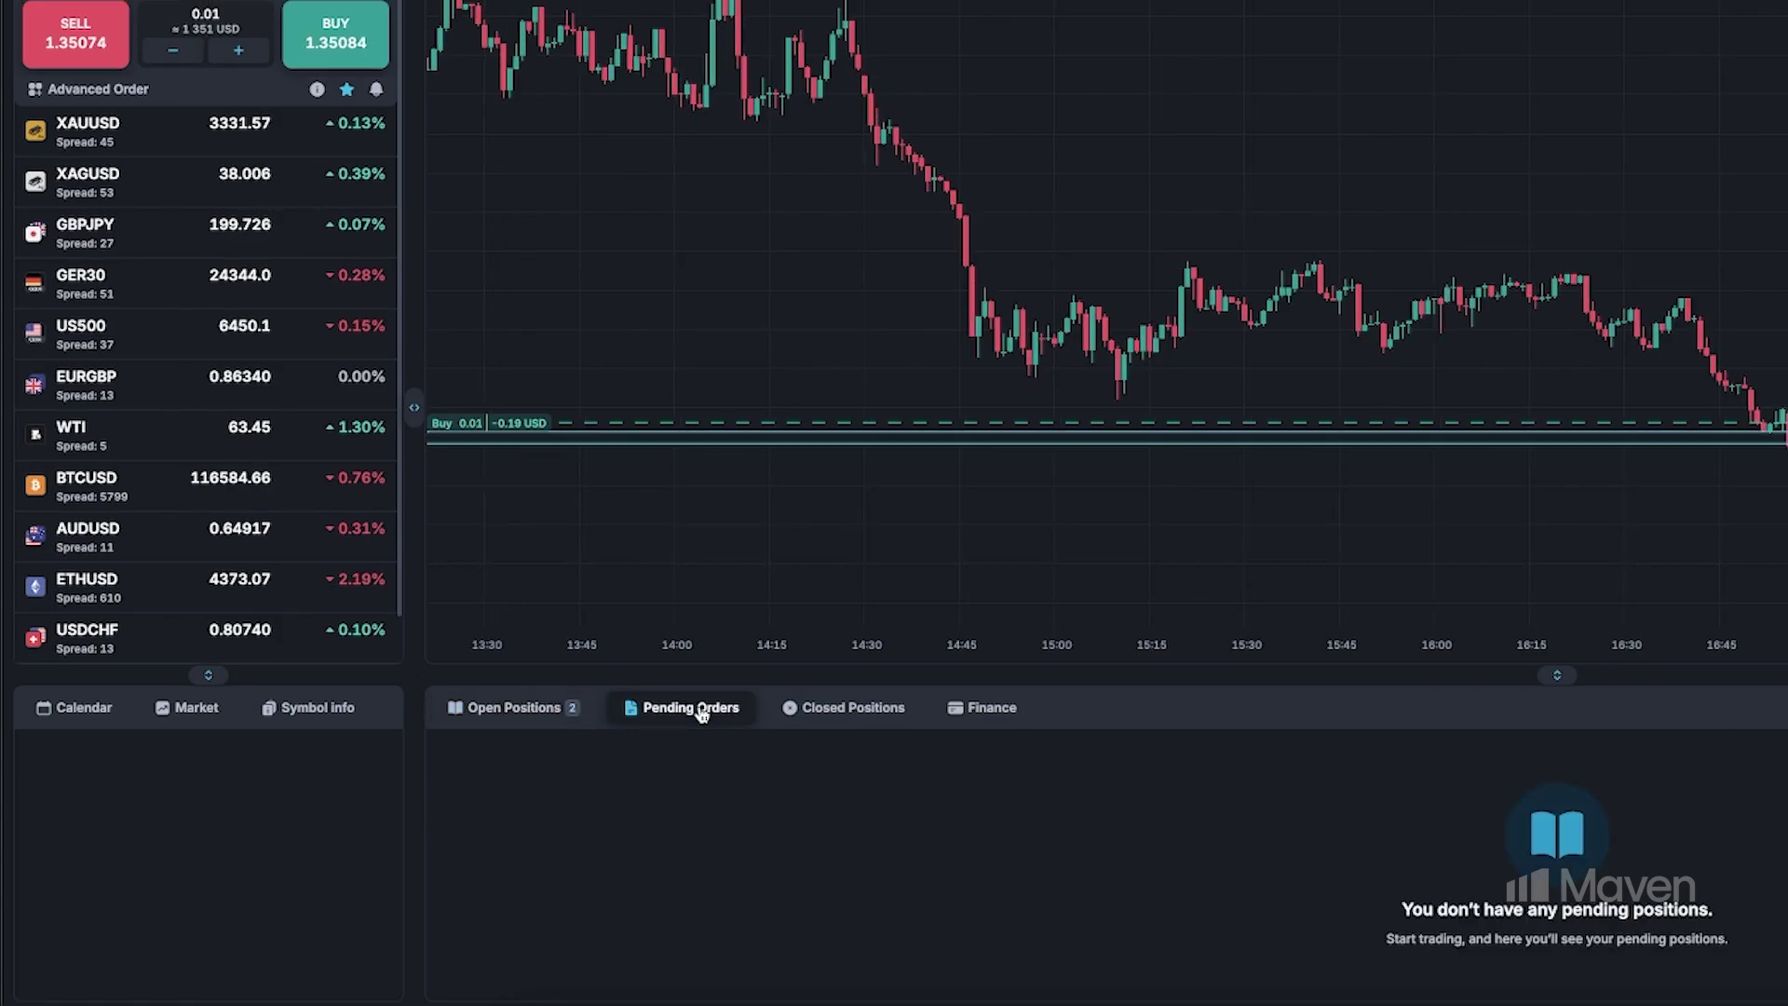
click(838, 708)
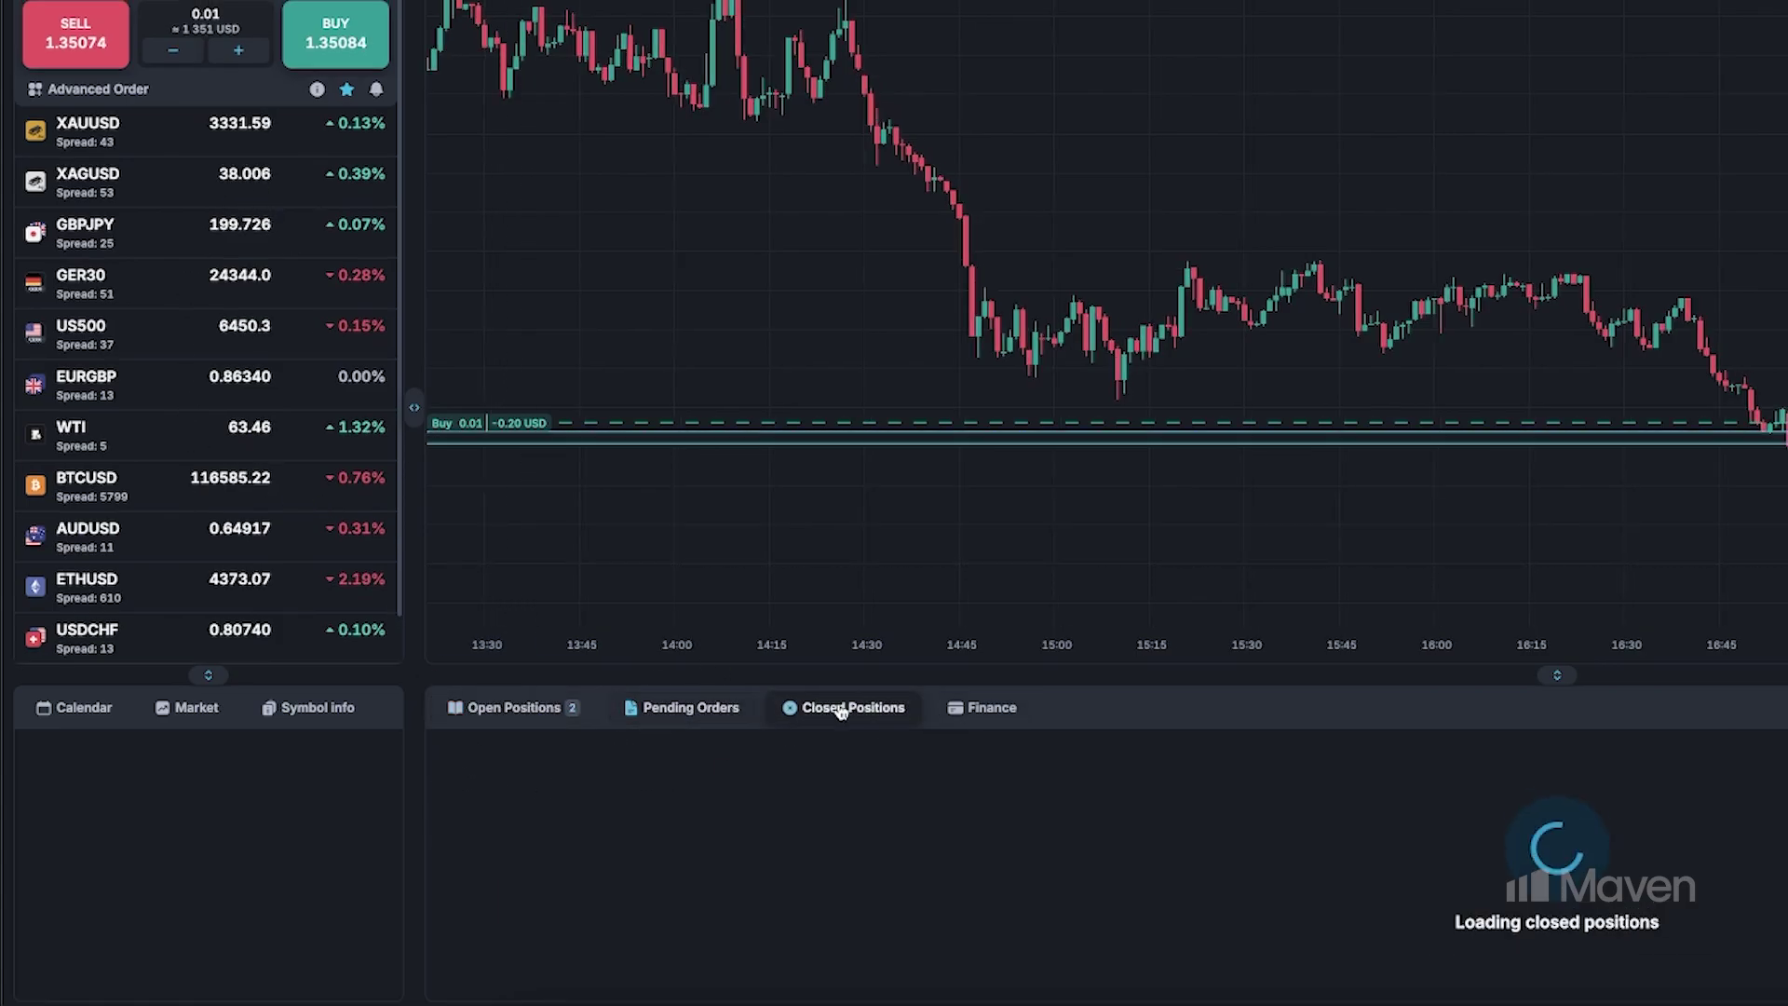
click(690, 709)
scroll(98, 377, up, 3)
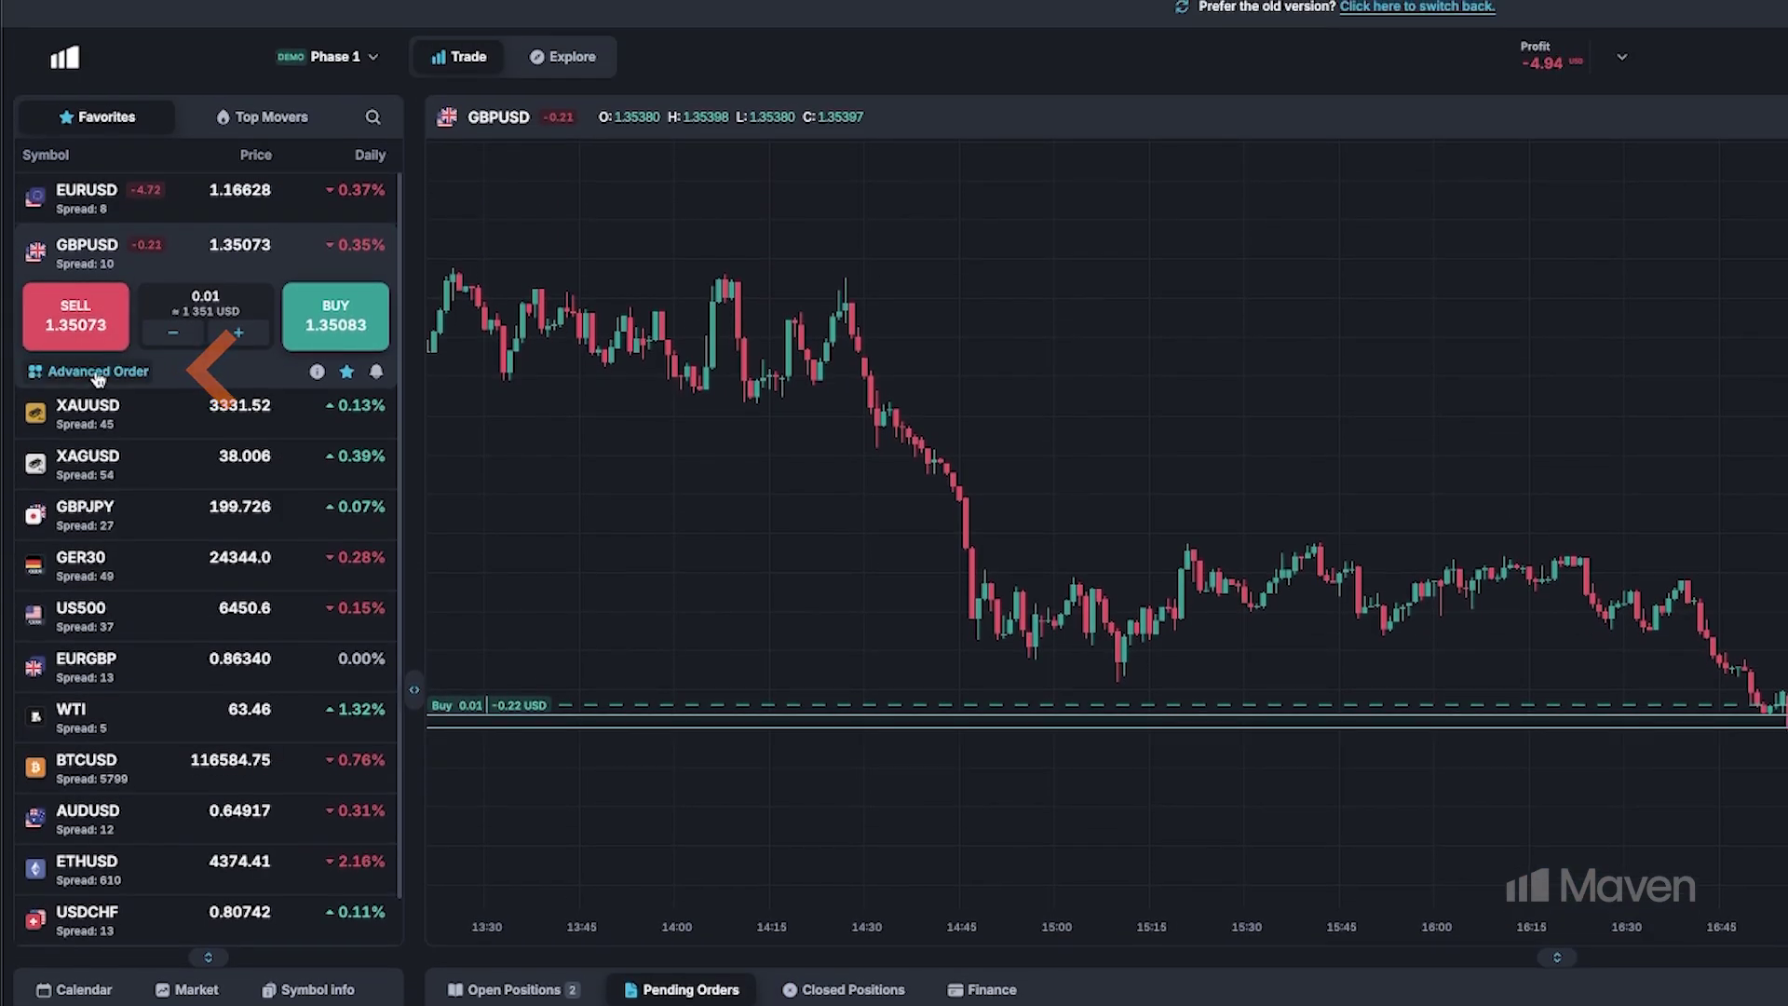
- Open the advanced order form for GBPUSD, try larger volumes such as 34.97 and 5.64 lots, and return the volume to 0.01
click(97, 372)
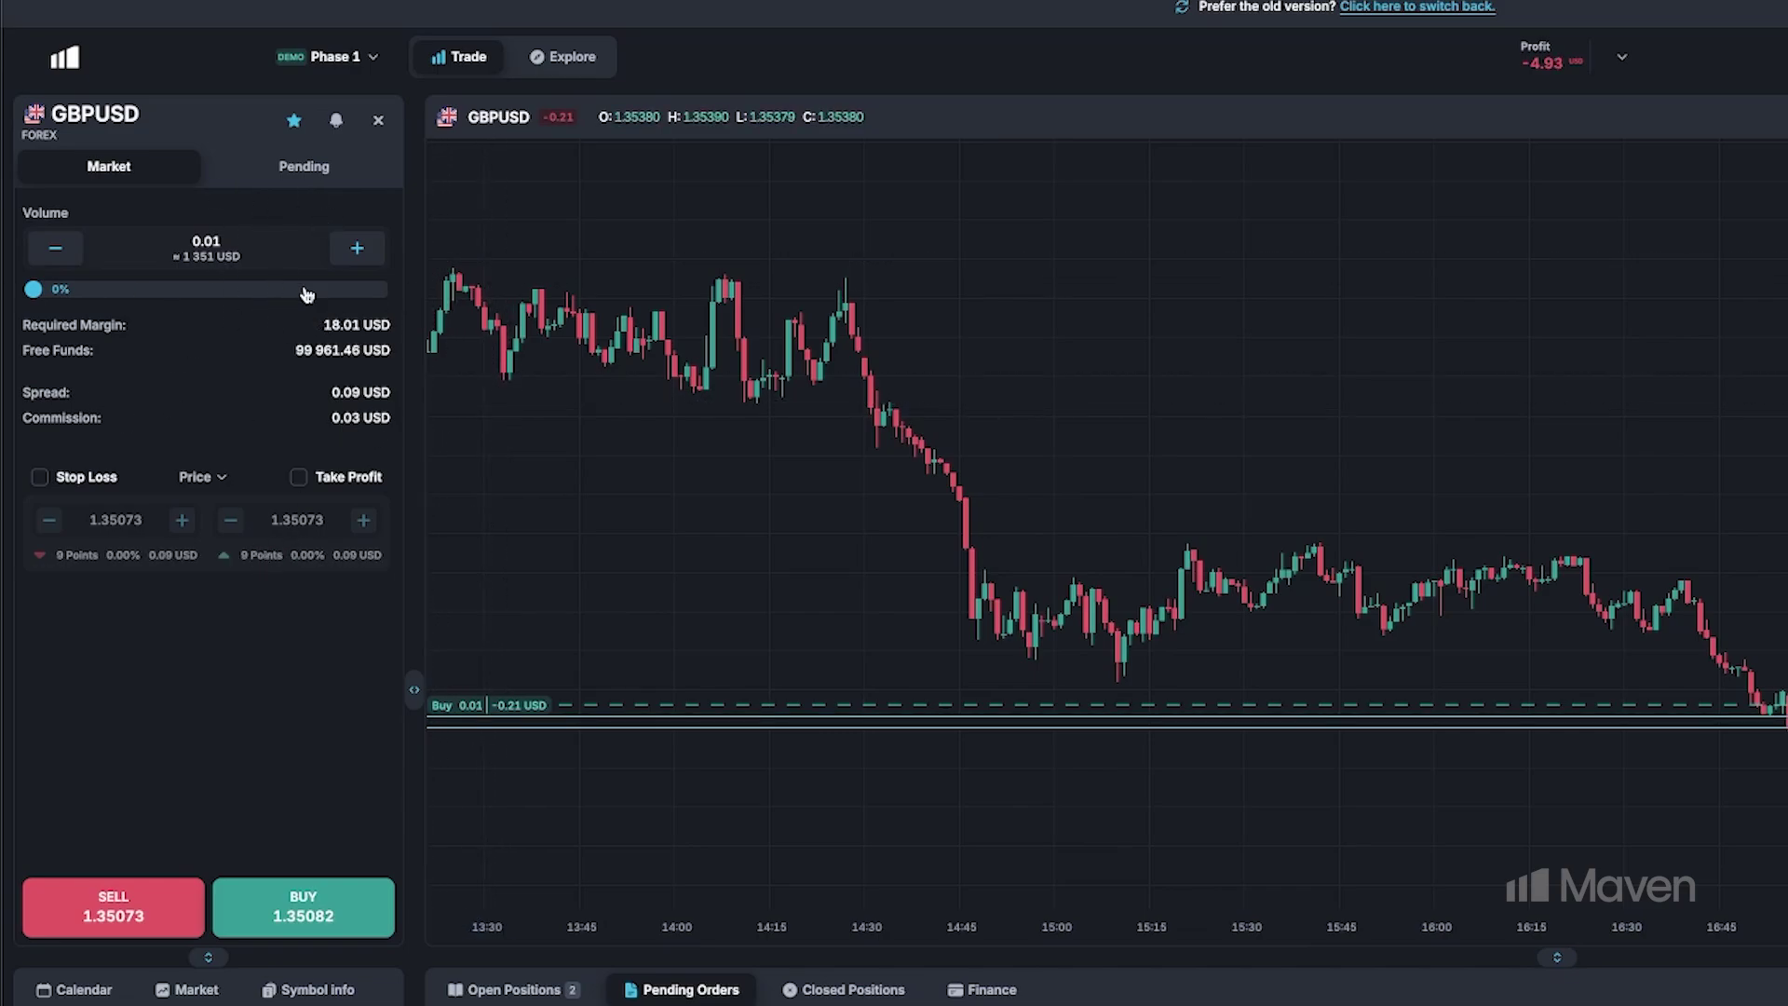
drag(64, 299, 142, 295)
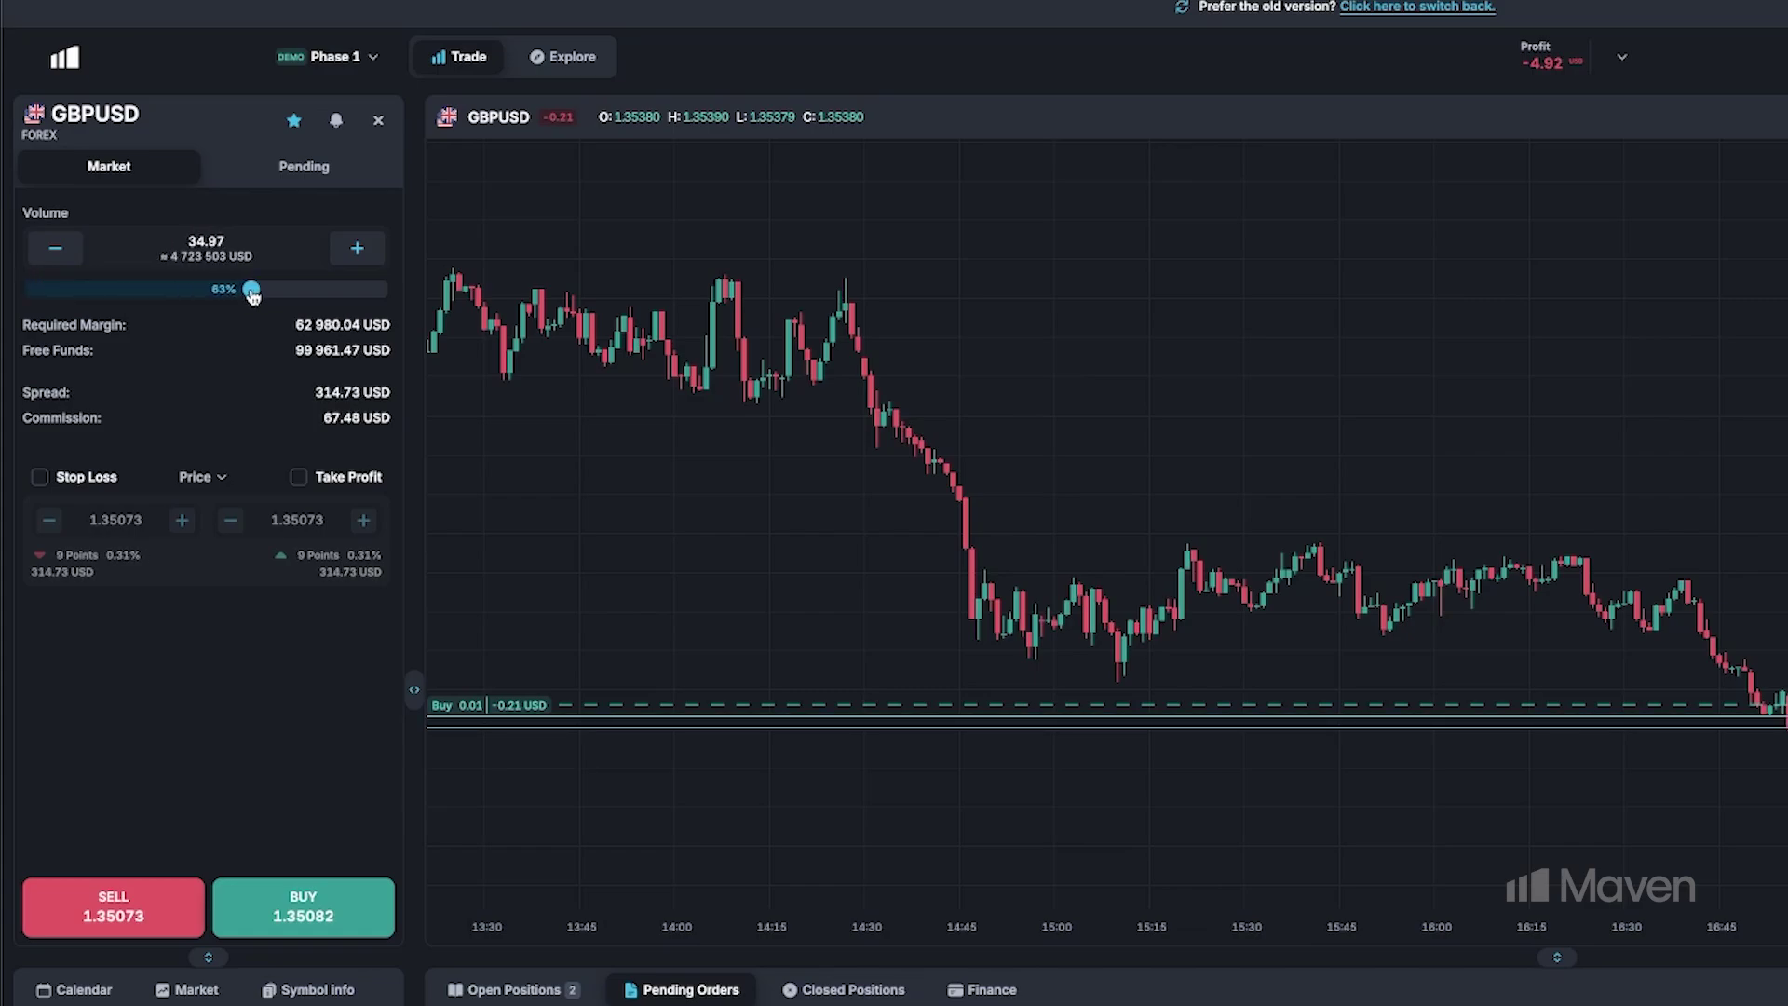
drag(308, 297, 68, 297)
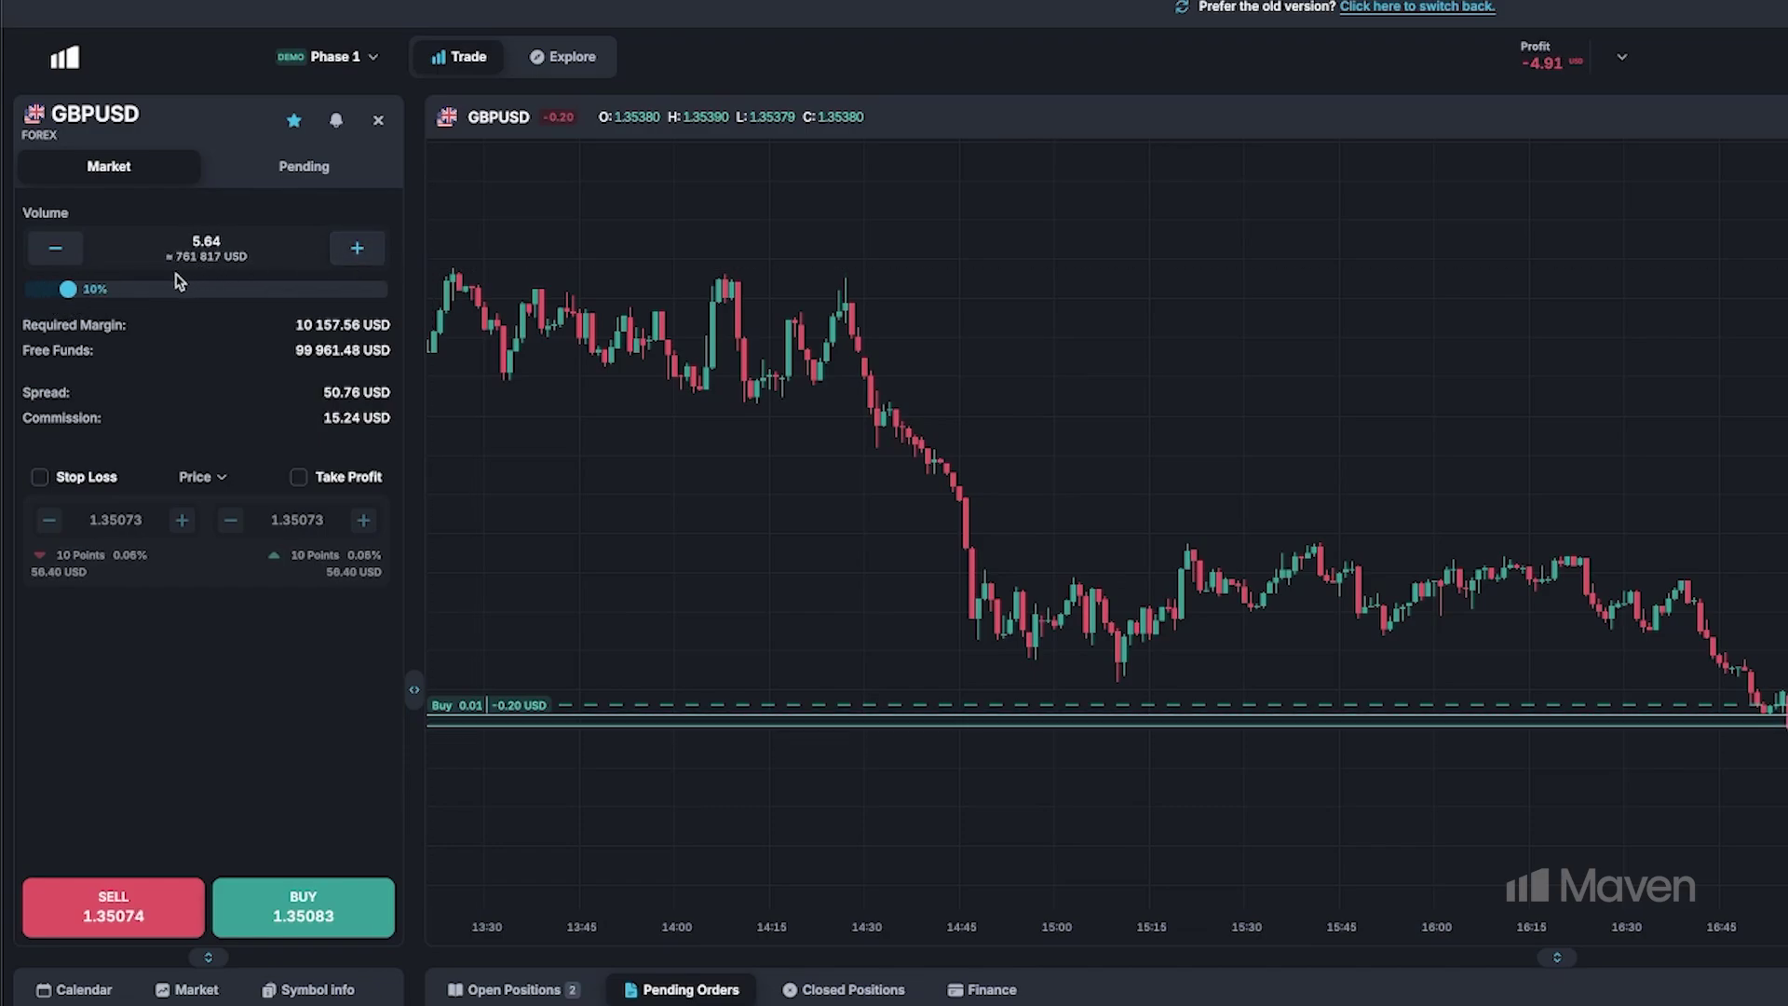
drag(69, 291, 35, 296)
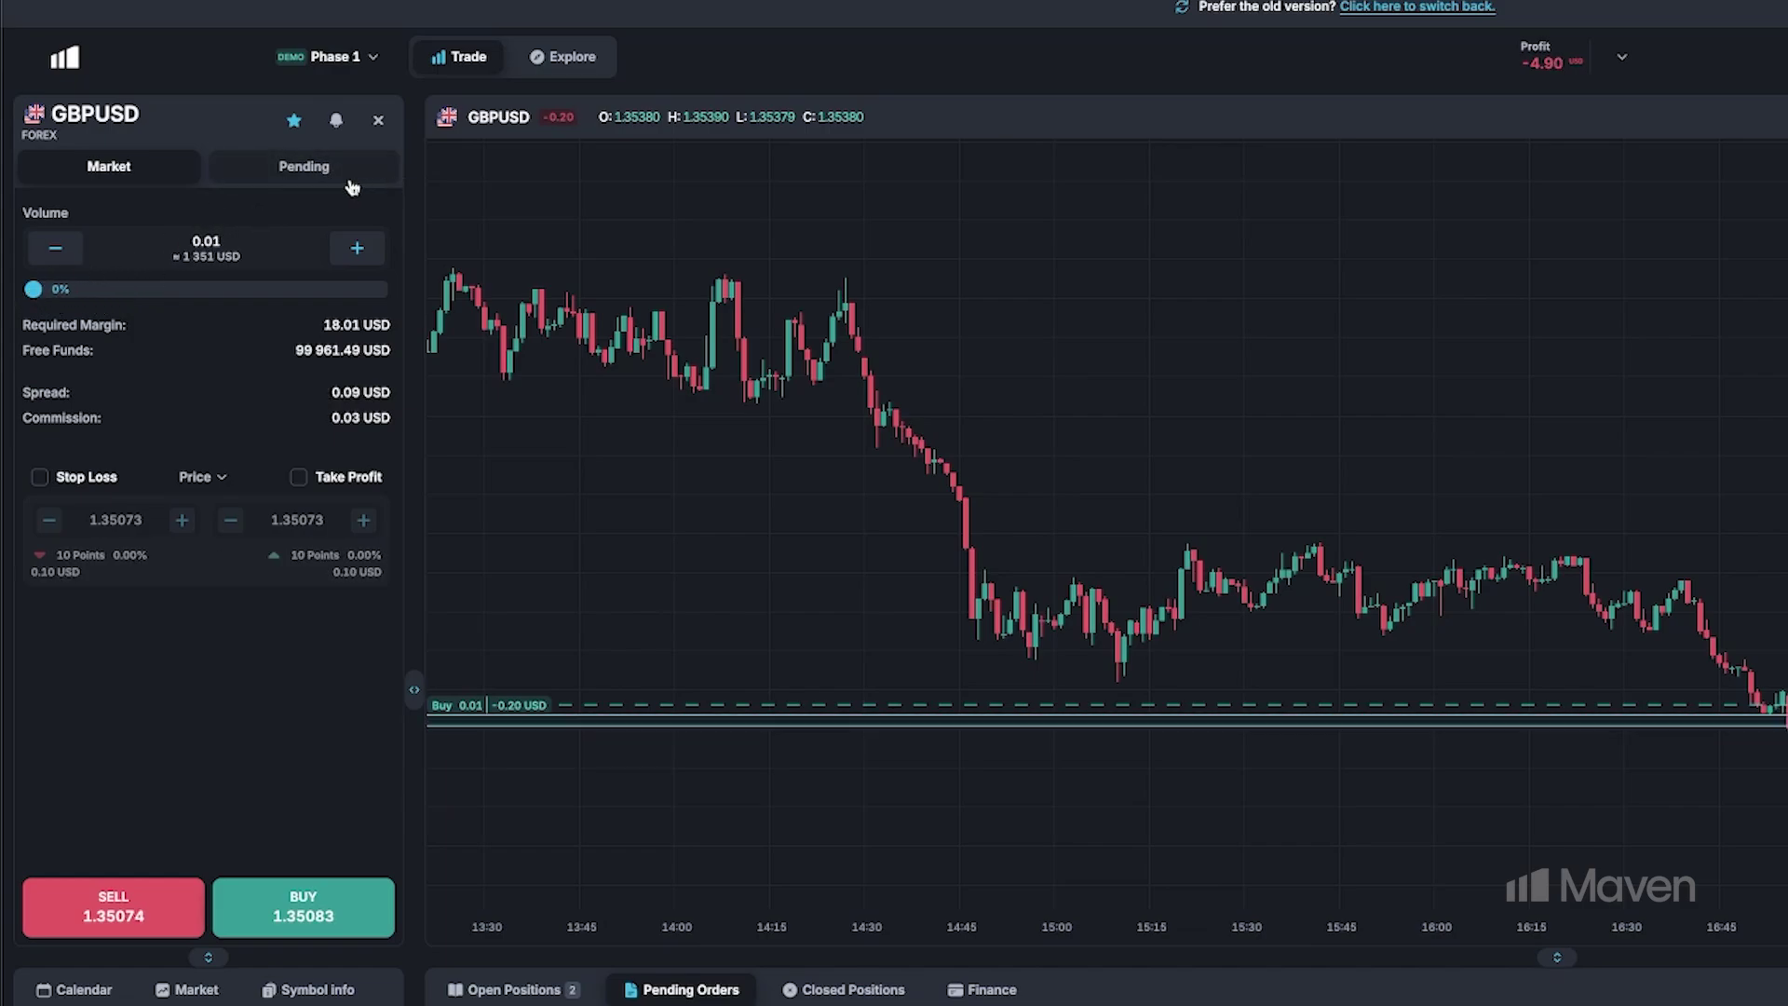
- Make the GBPUSD order a pending one and move its price line on the chart to 1.35005 and up to 1.35201
click(307, 167)
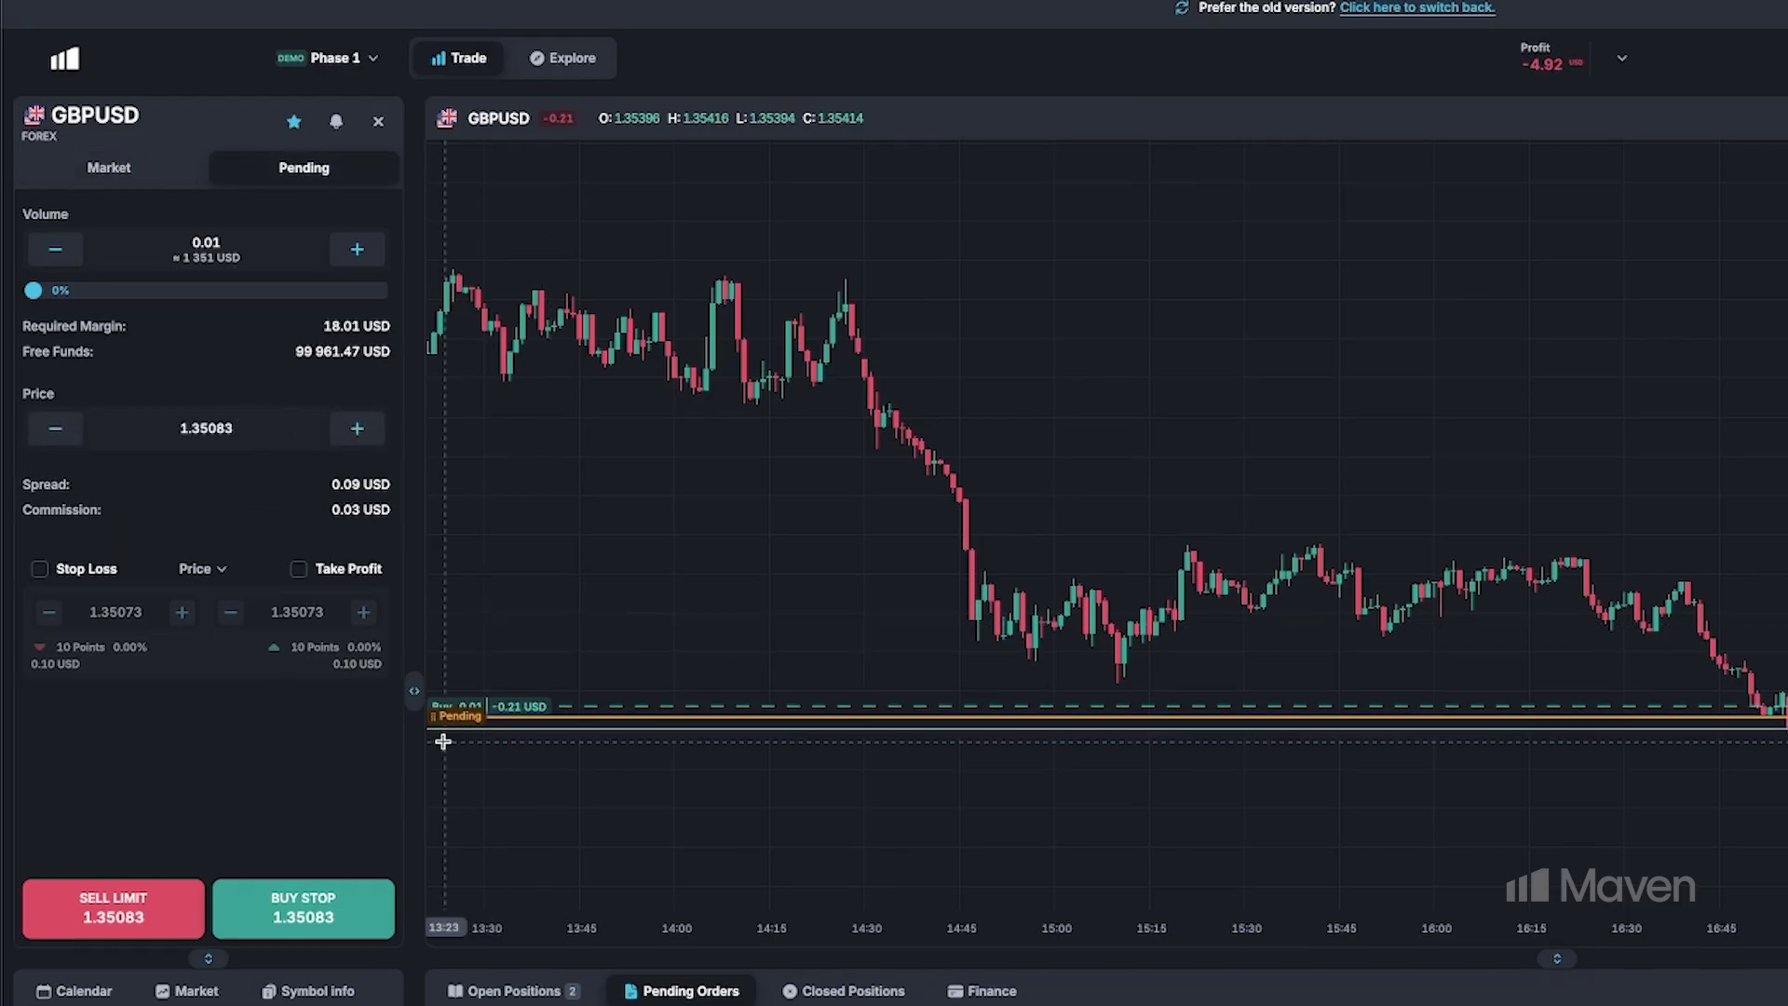
drag(451, 715, 580, 720)
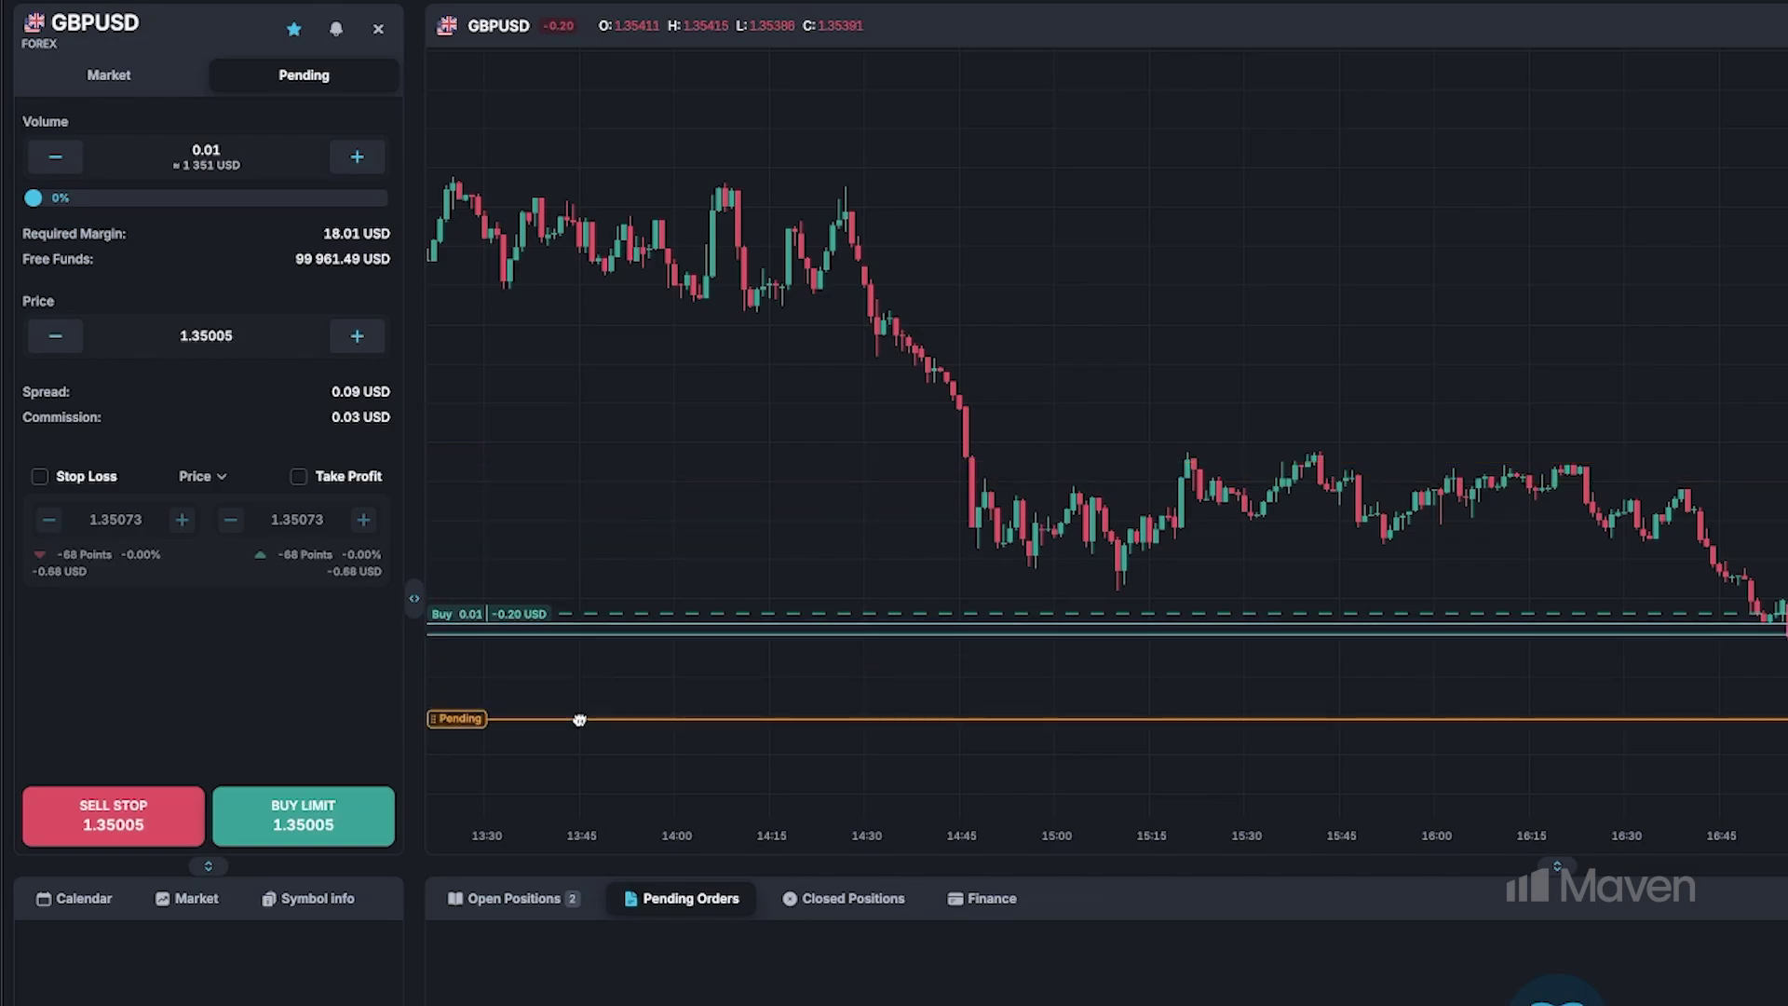
drag(445, 727, 503, 479)
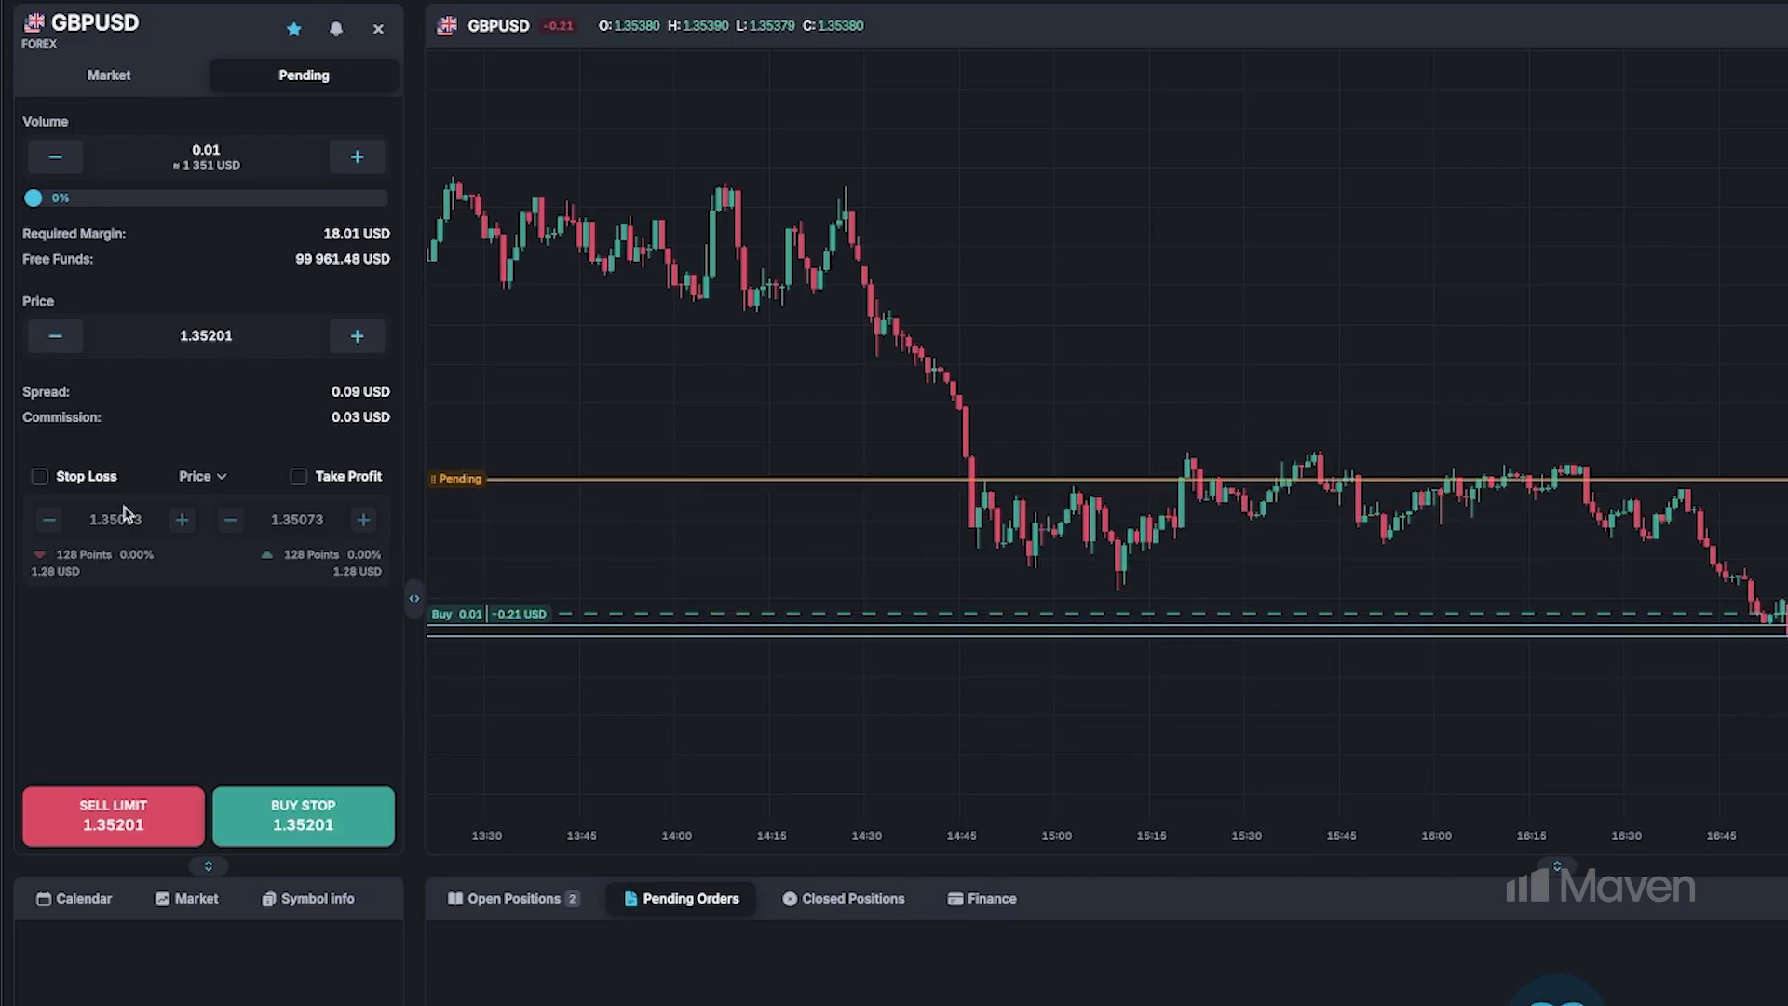
- Add a stop loss at 1.35013 and a take profit at 1.35202 to the pending order, and move its price to 1.35039
click(39, 477)
drag(437, 639, 511, 667)
drag(511, 479, 459, 677)
click(299, 477)
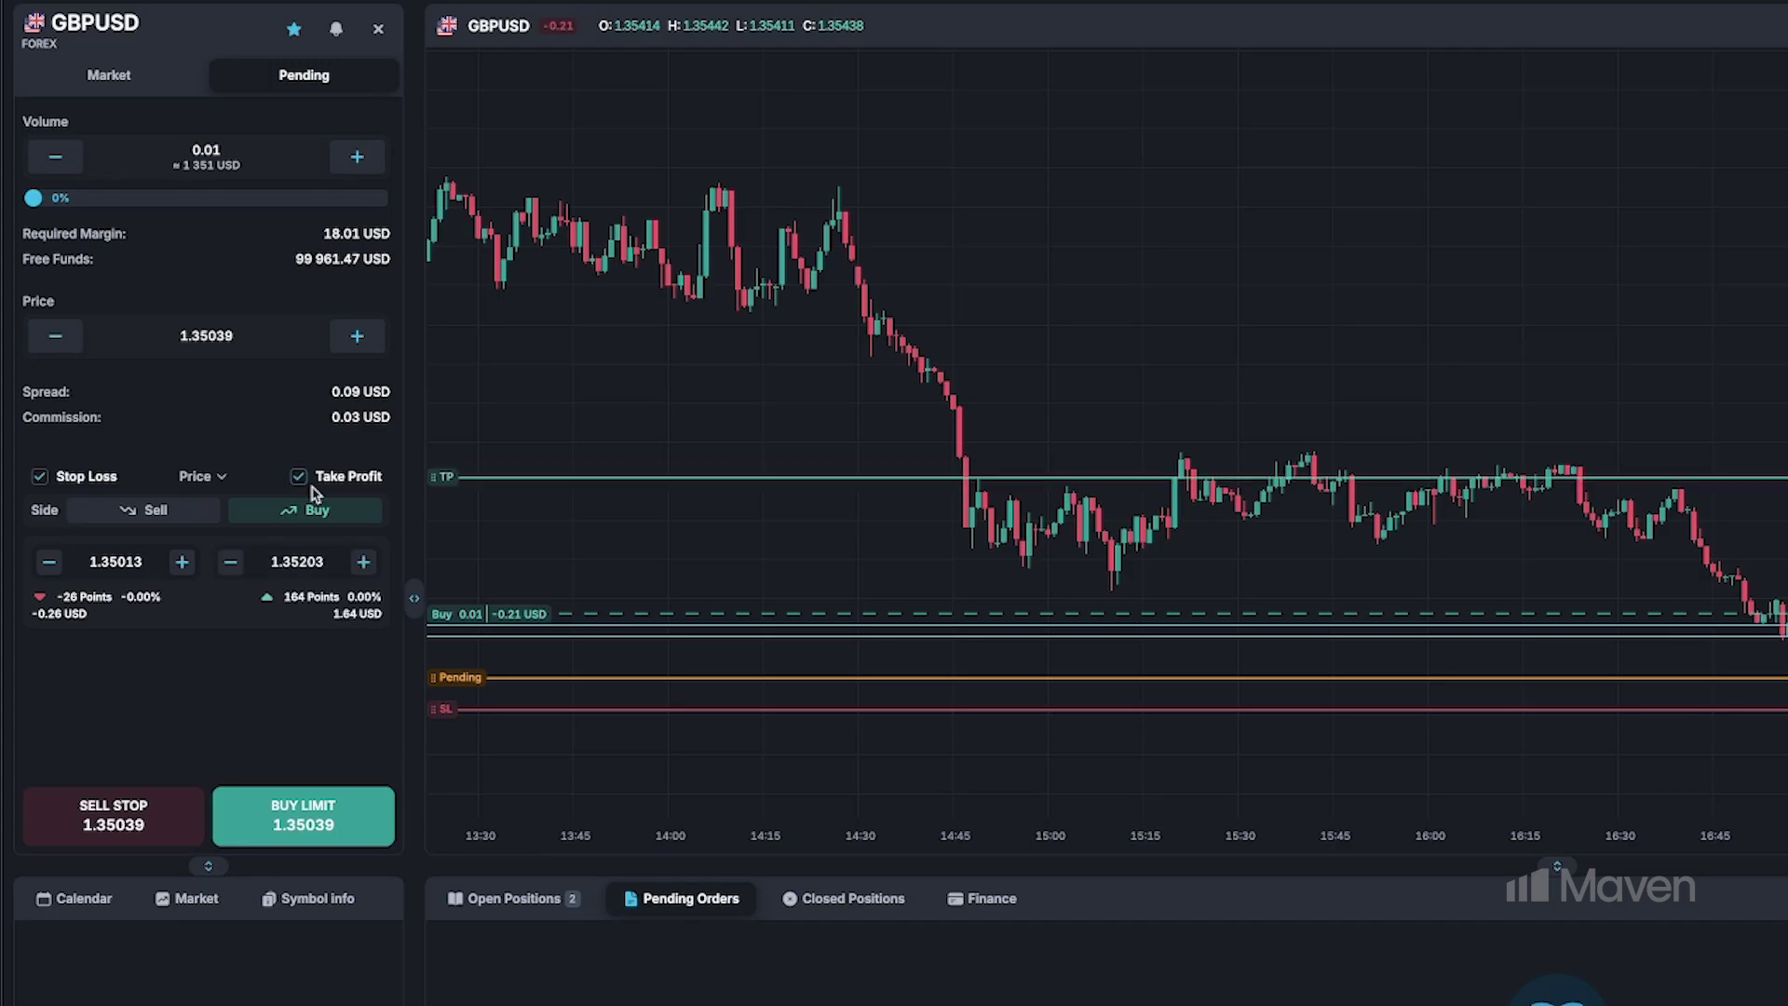
mouse_move(447, 478)
mouse_down()
mouse_move(456, 498)
mouse_move(479, 479)
mouse_up()
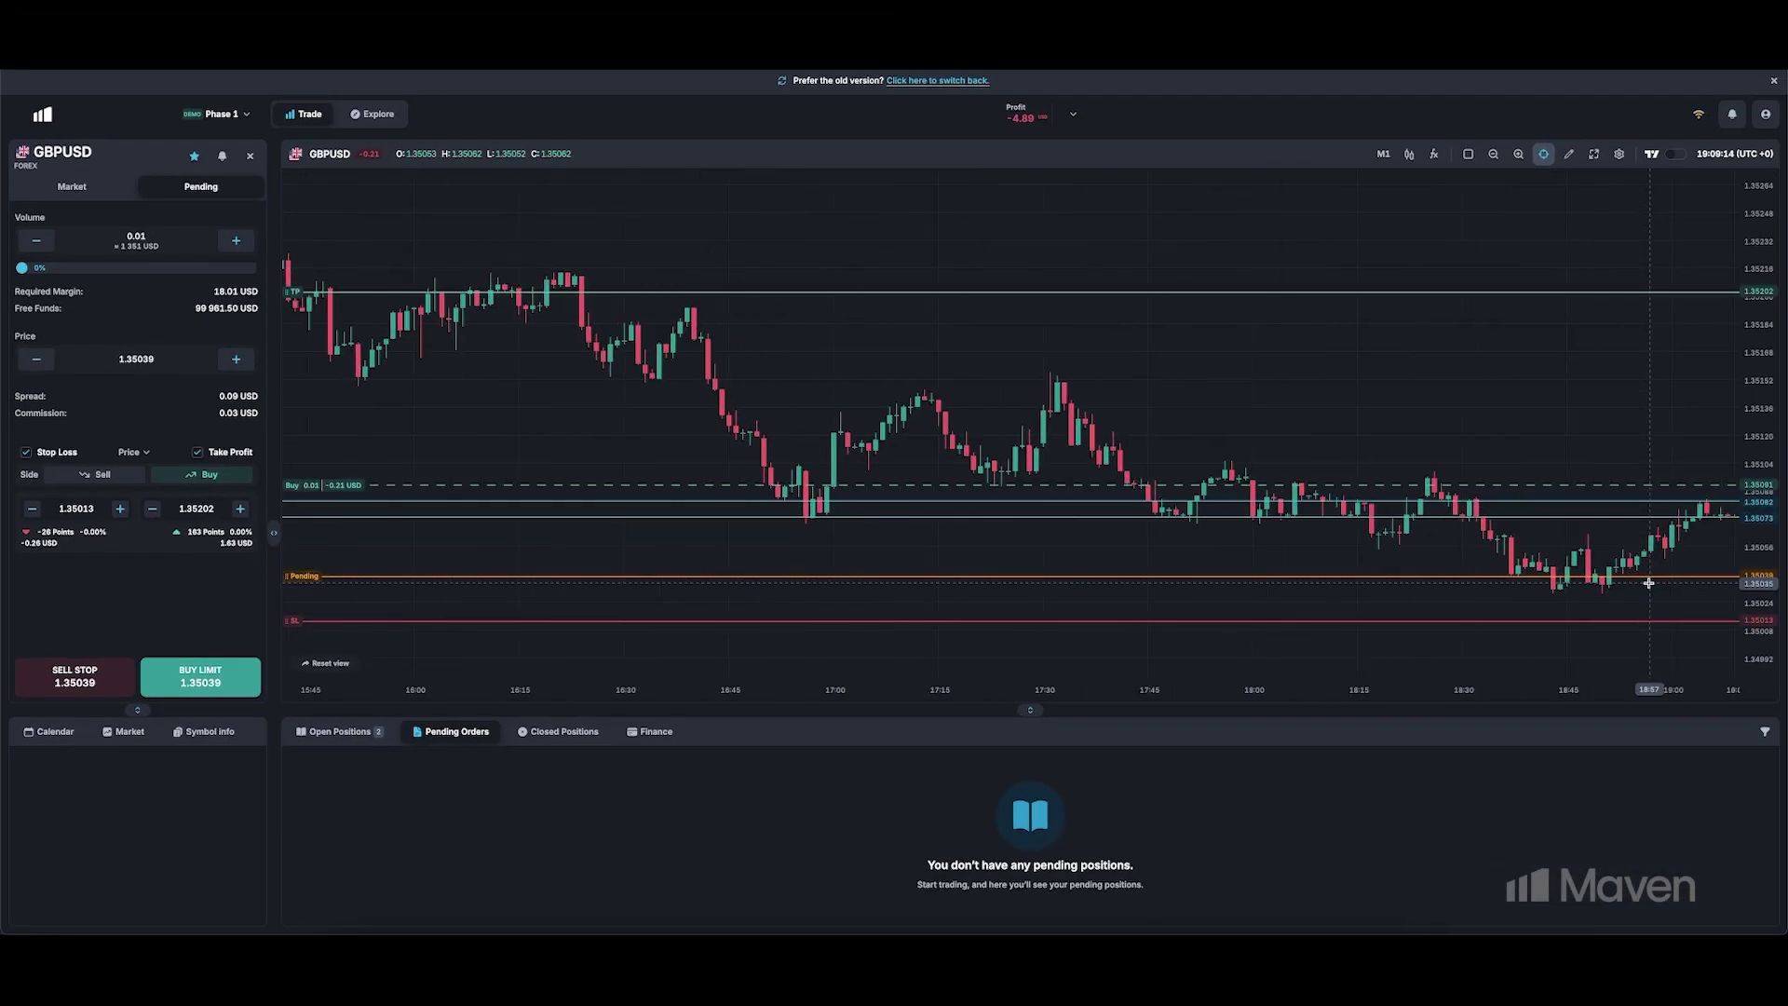
- Examine the recent GBPUSD candles around the pending price and stop loss lines at different chart scales
scroll(1649, 583, up, 10)
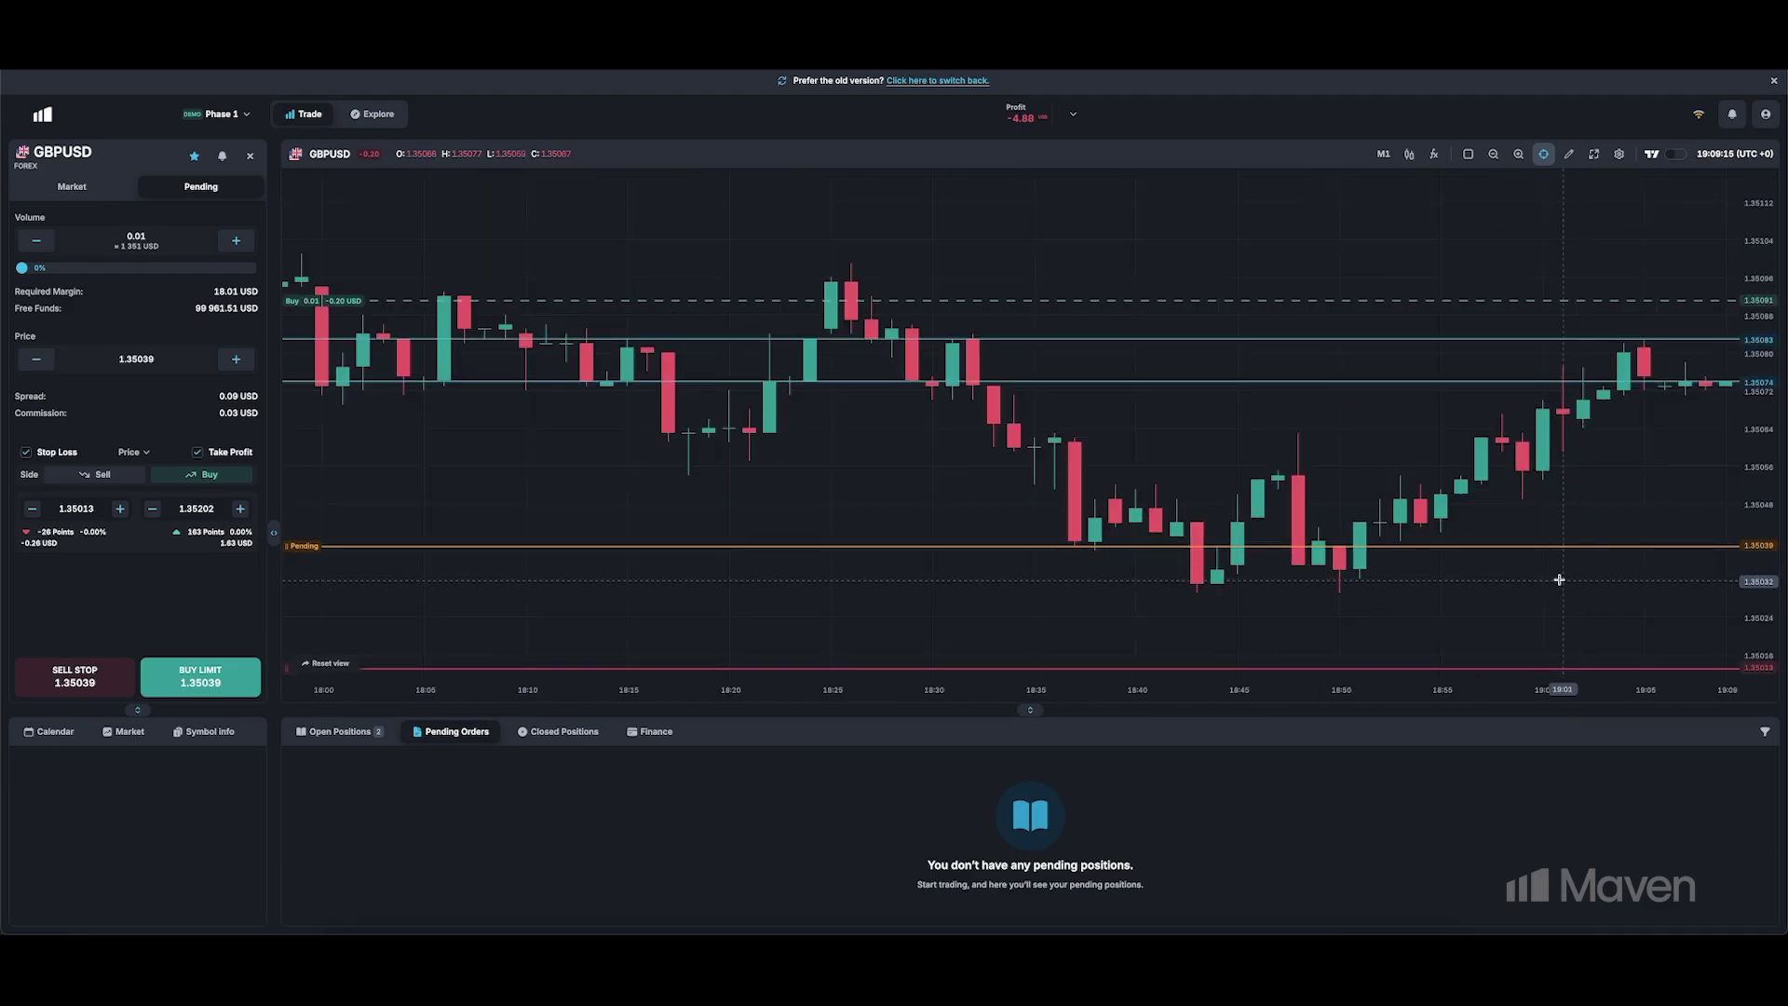
scroll(1373, 585, down, 5)
drag(1760, 497, 1737, 602)
drag(1437, 691, 1316, 698)
scroll(1316, 697, down, 4)
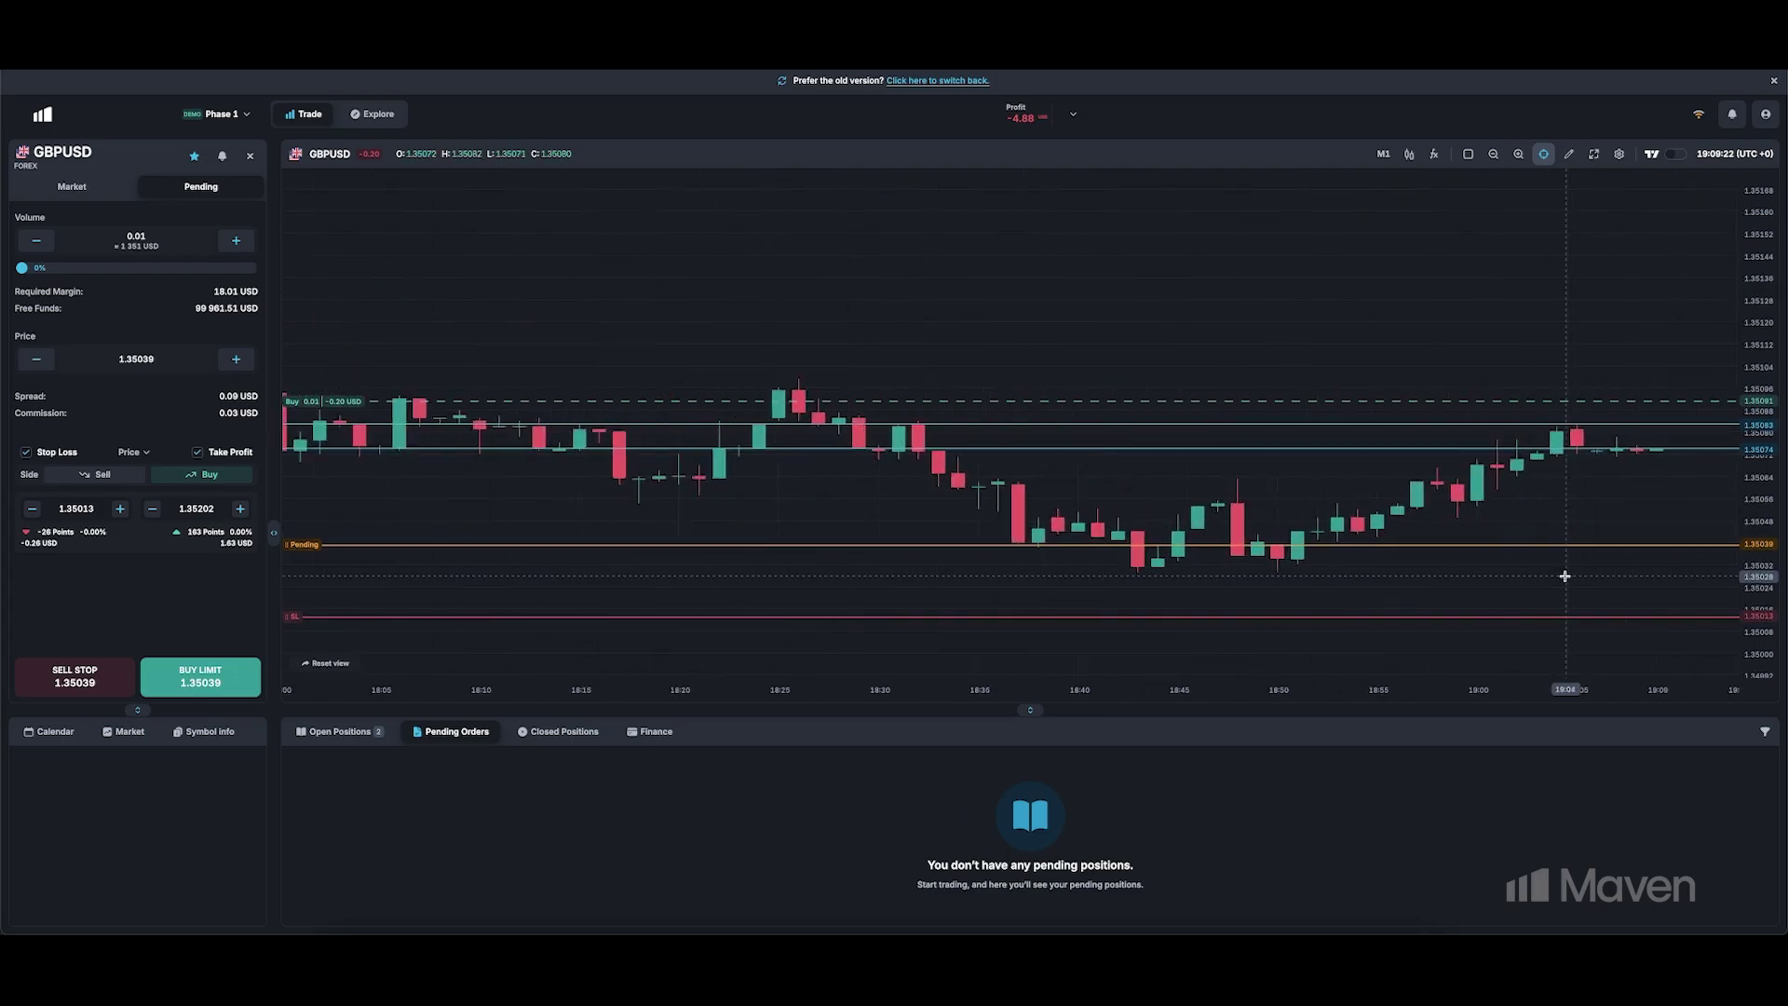
scroll(1589, 575, up, 1)
drag(1538, 585, 1500, 582)
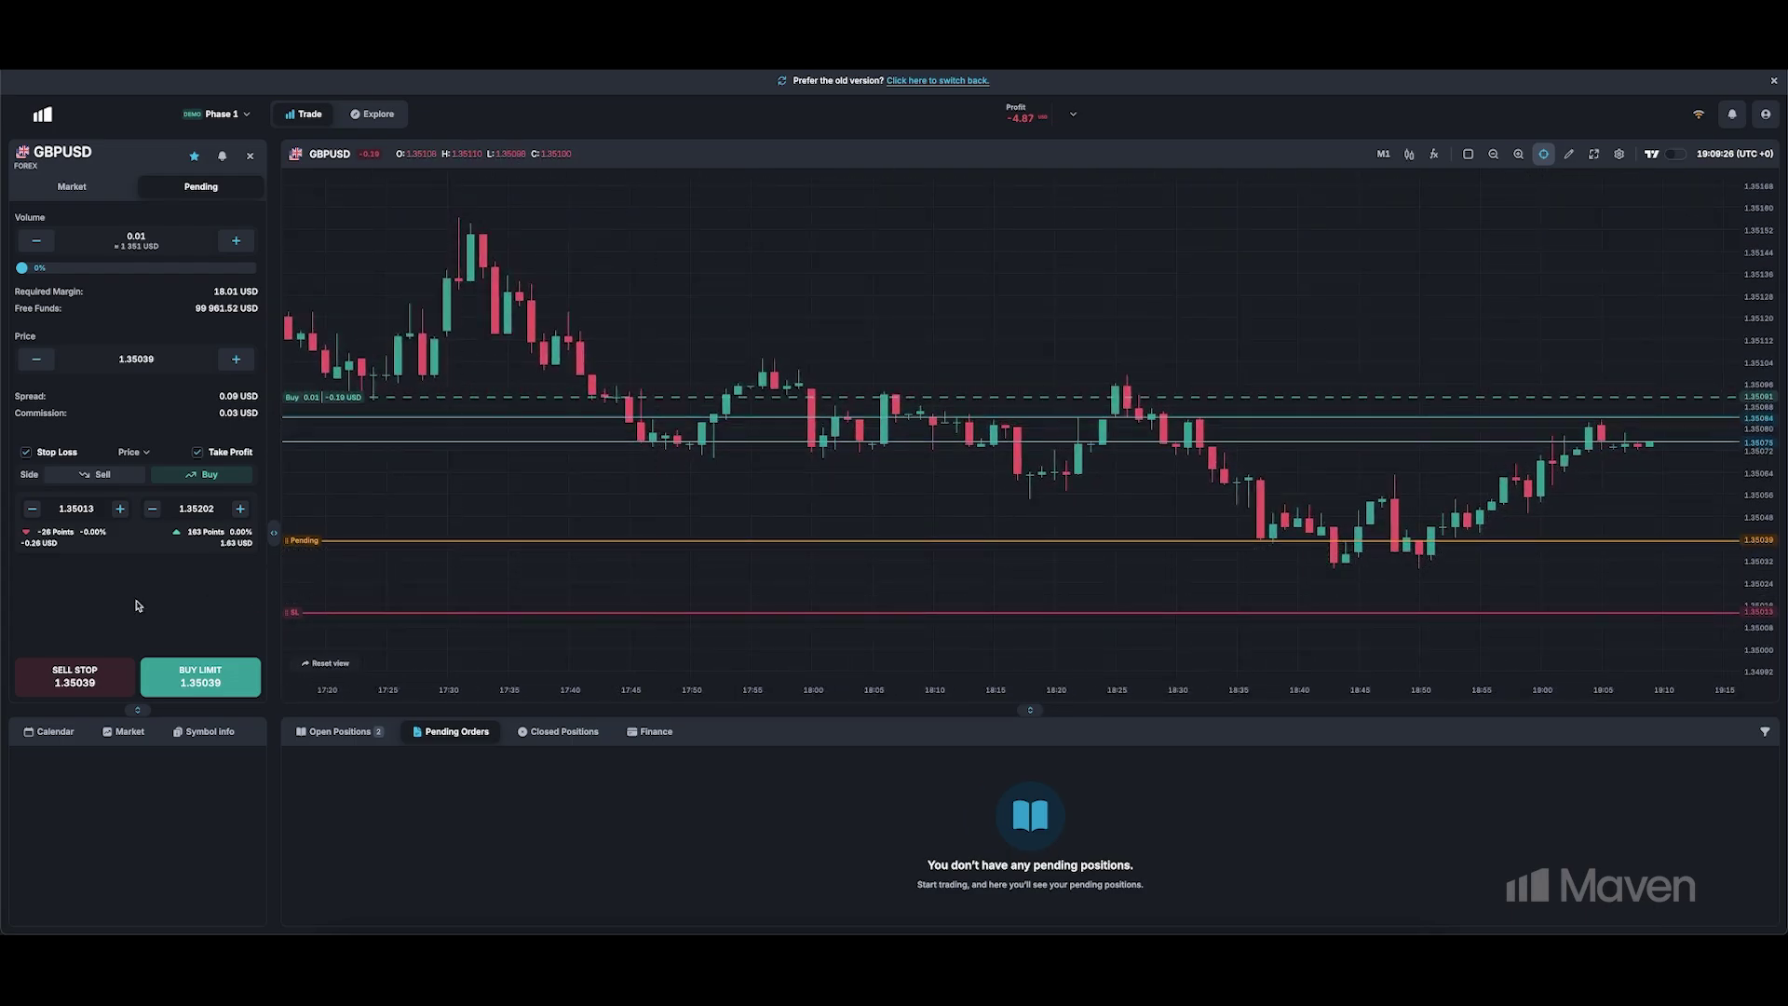
- Switch the pending order's side between Sell and Buy to compare the mirrored levels, ending on Buy
click(102, 475)
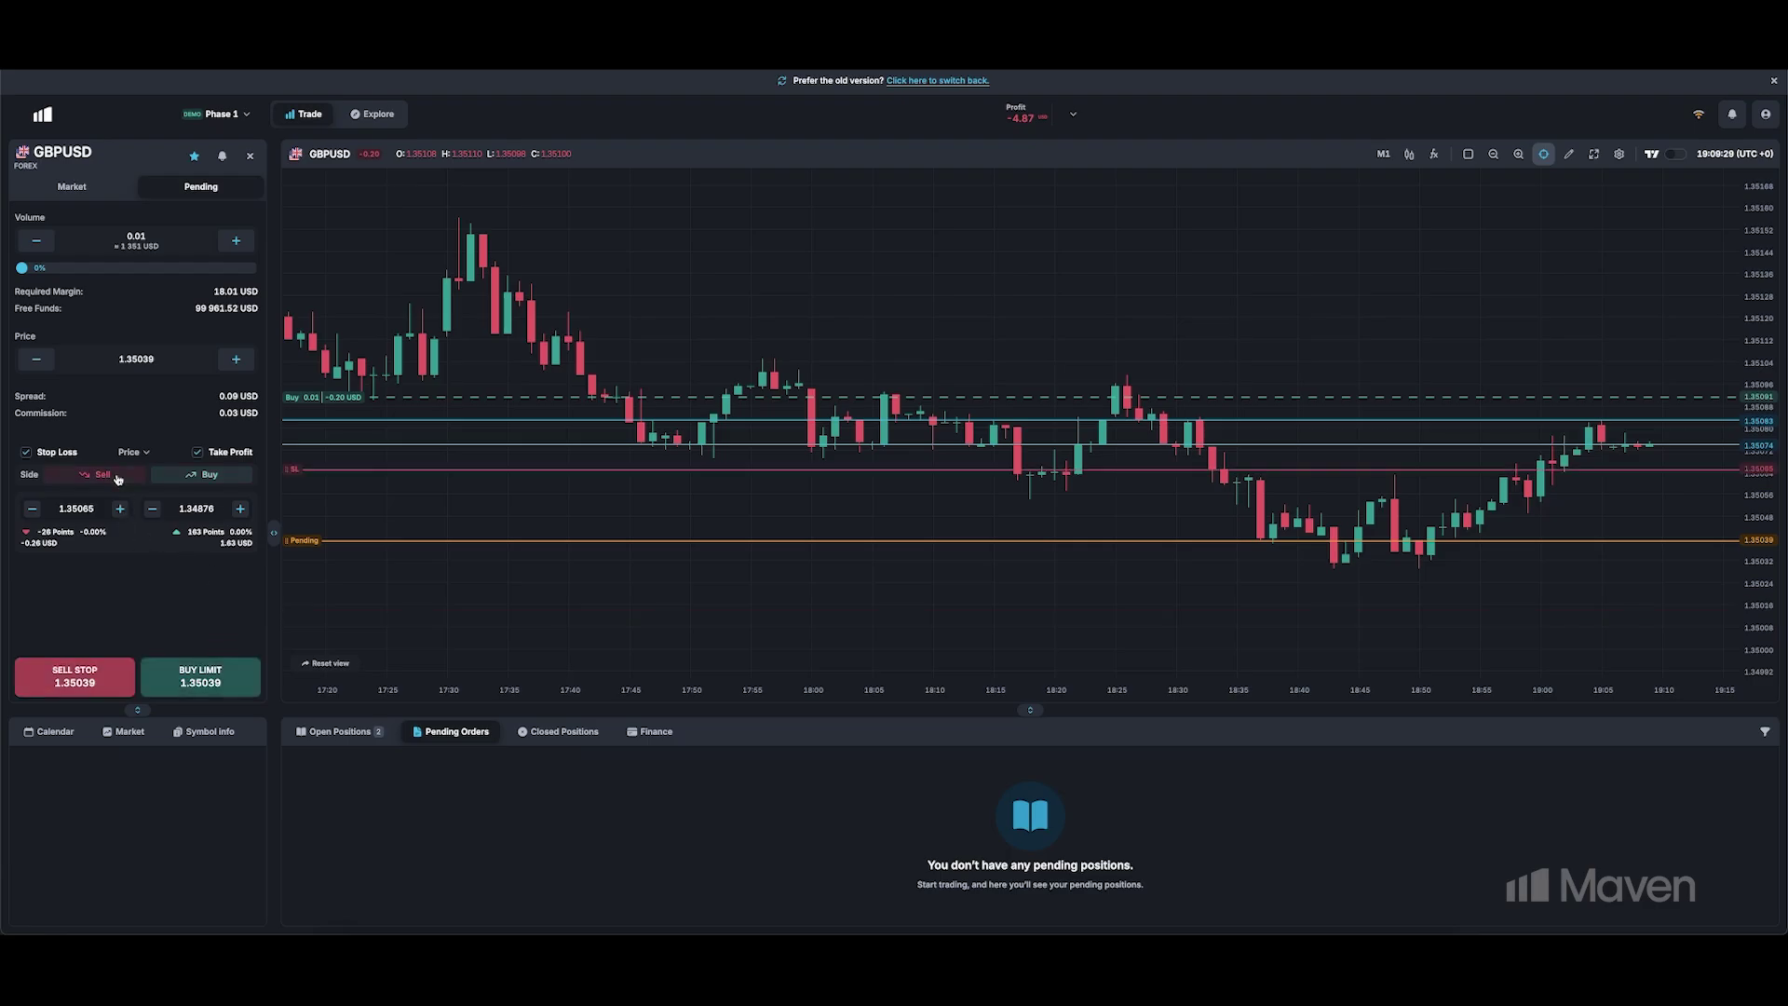
click(191, 477)
click(118, 480)
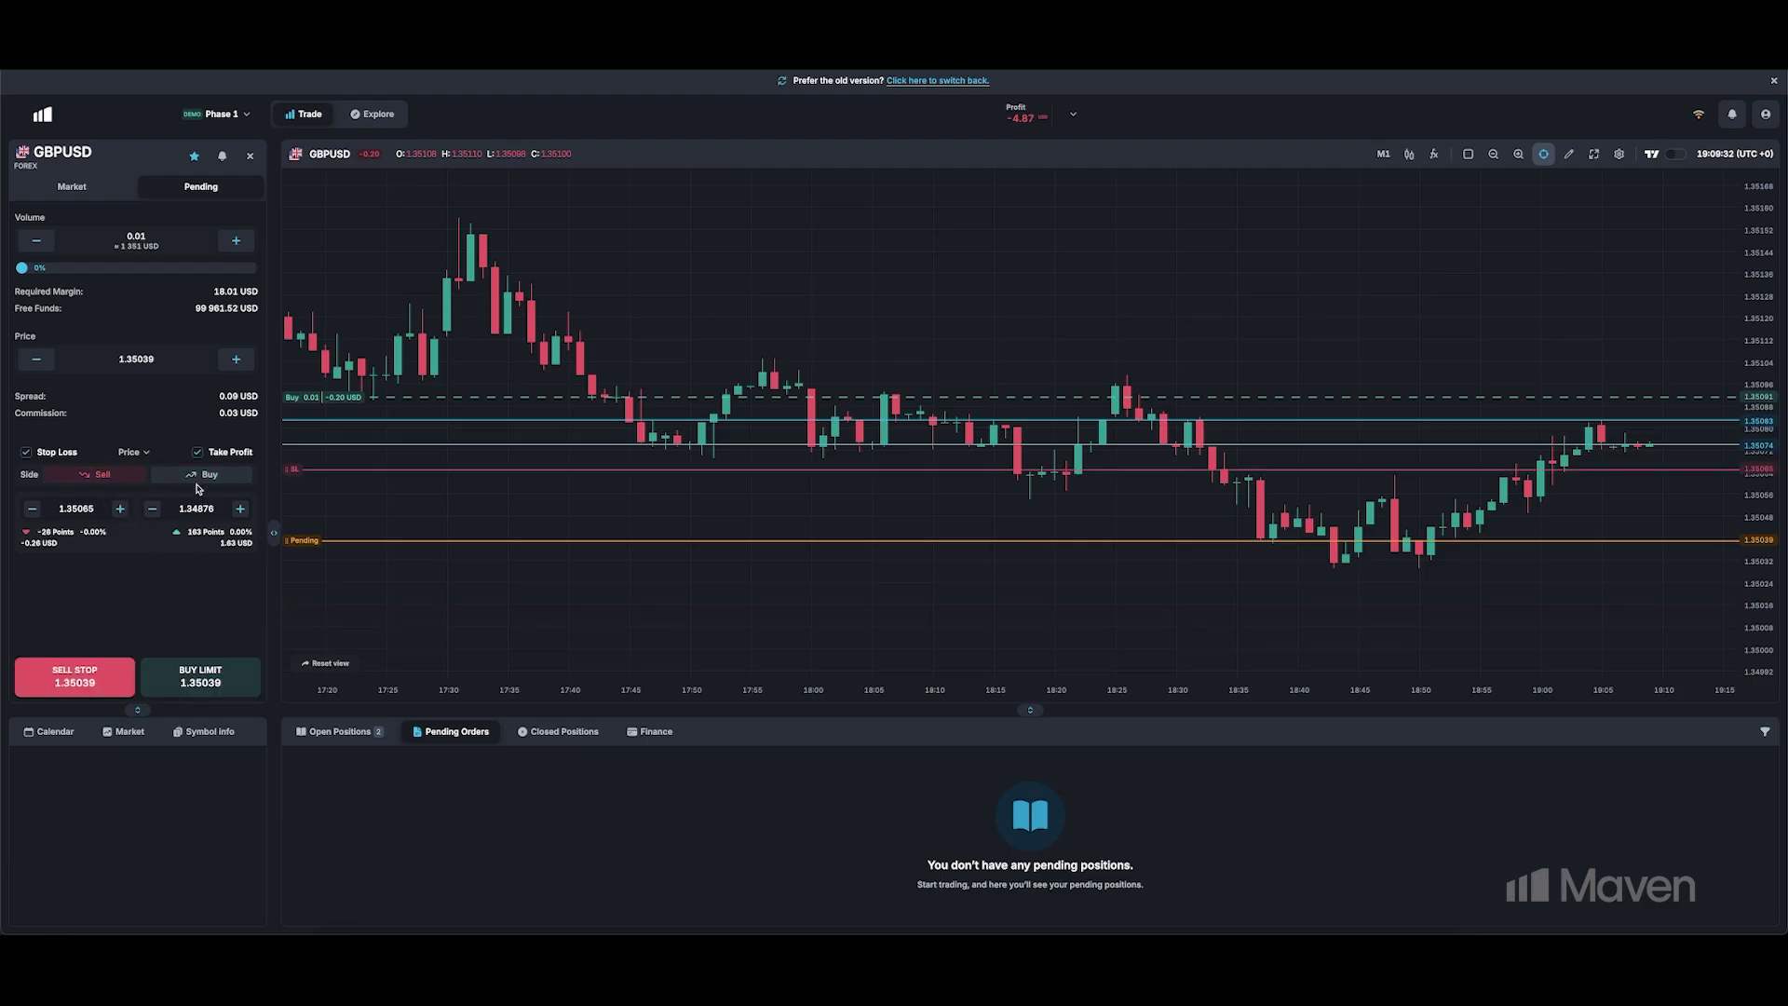
click(185, 477)
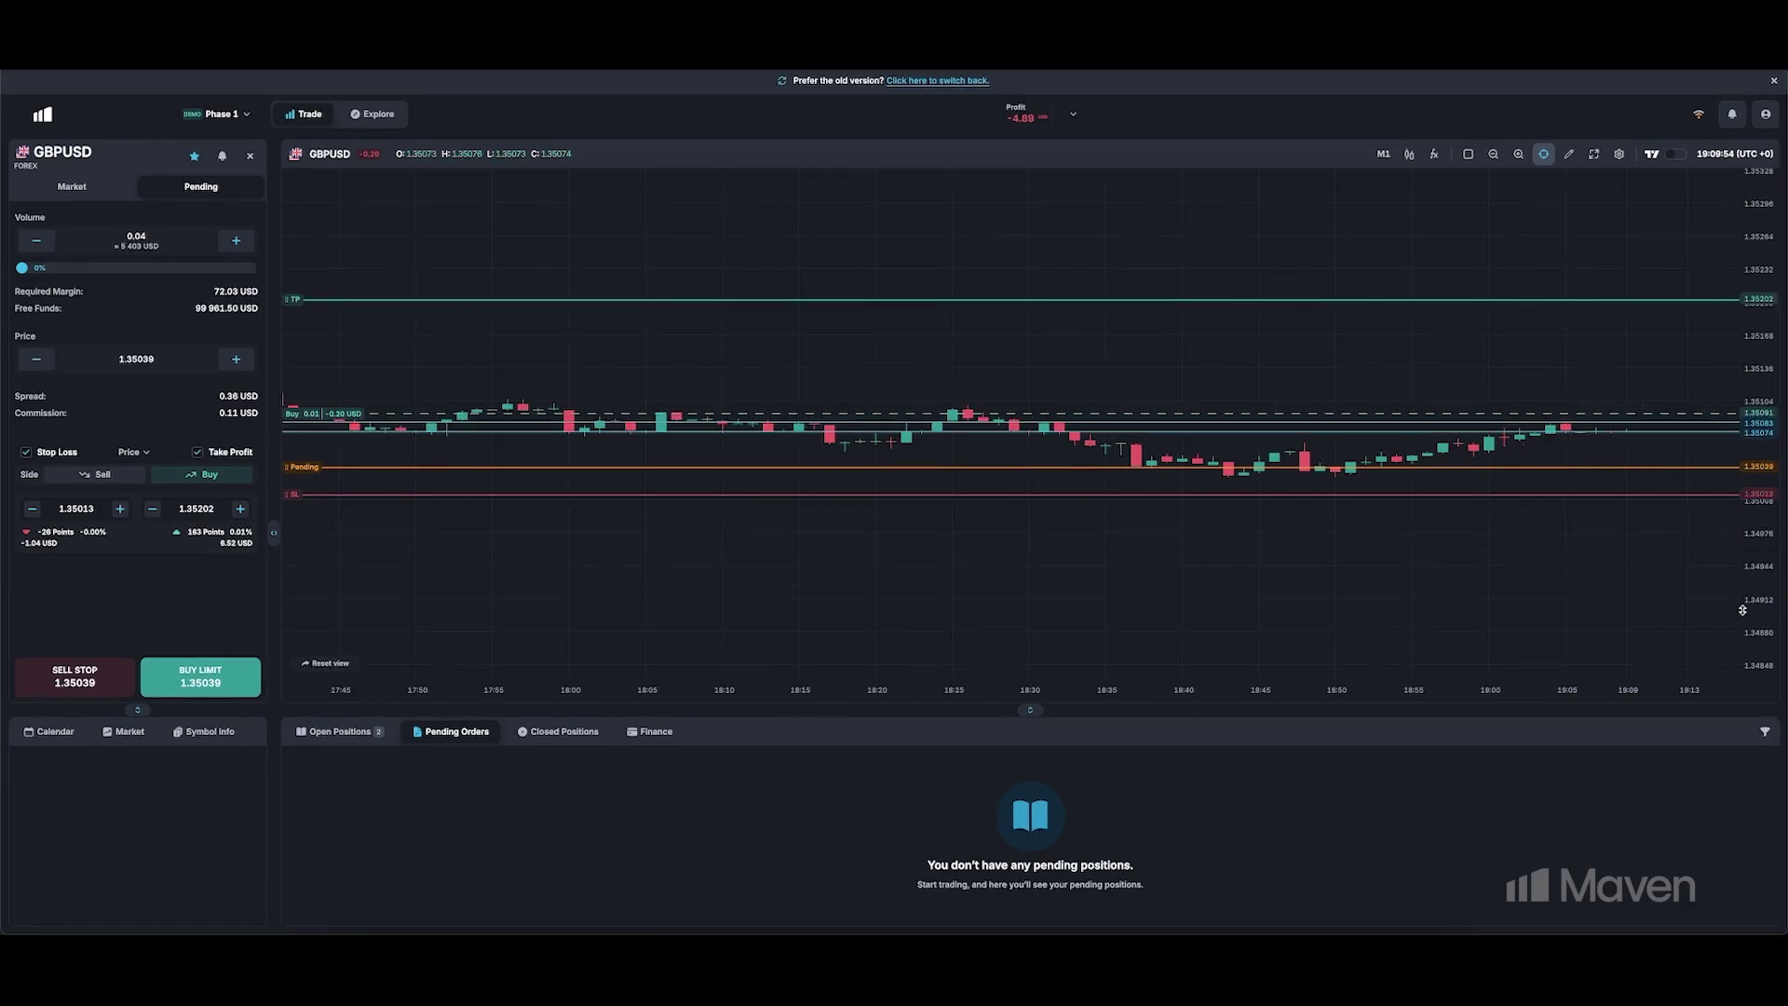
- Raise the pending buy limit order's volume to 0.07 lots
drag(1743, 610, 1719, 478)
drag(1759, 330, 1753, 363)
drag(1542, 265, 1496, 315)
scroll(1502, 282, down, 3)
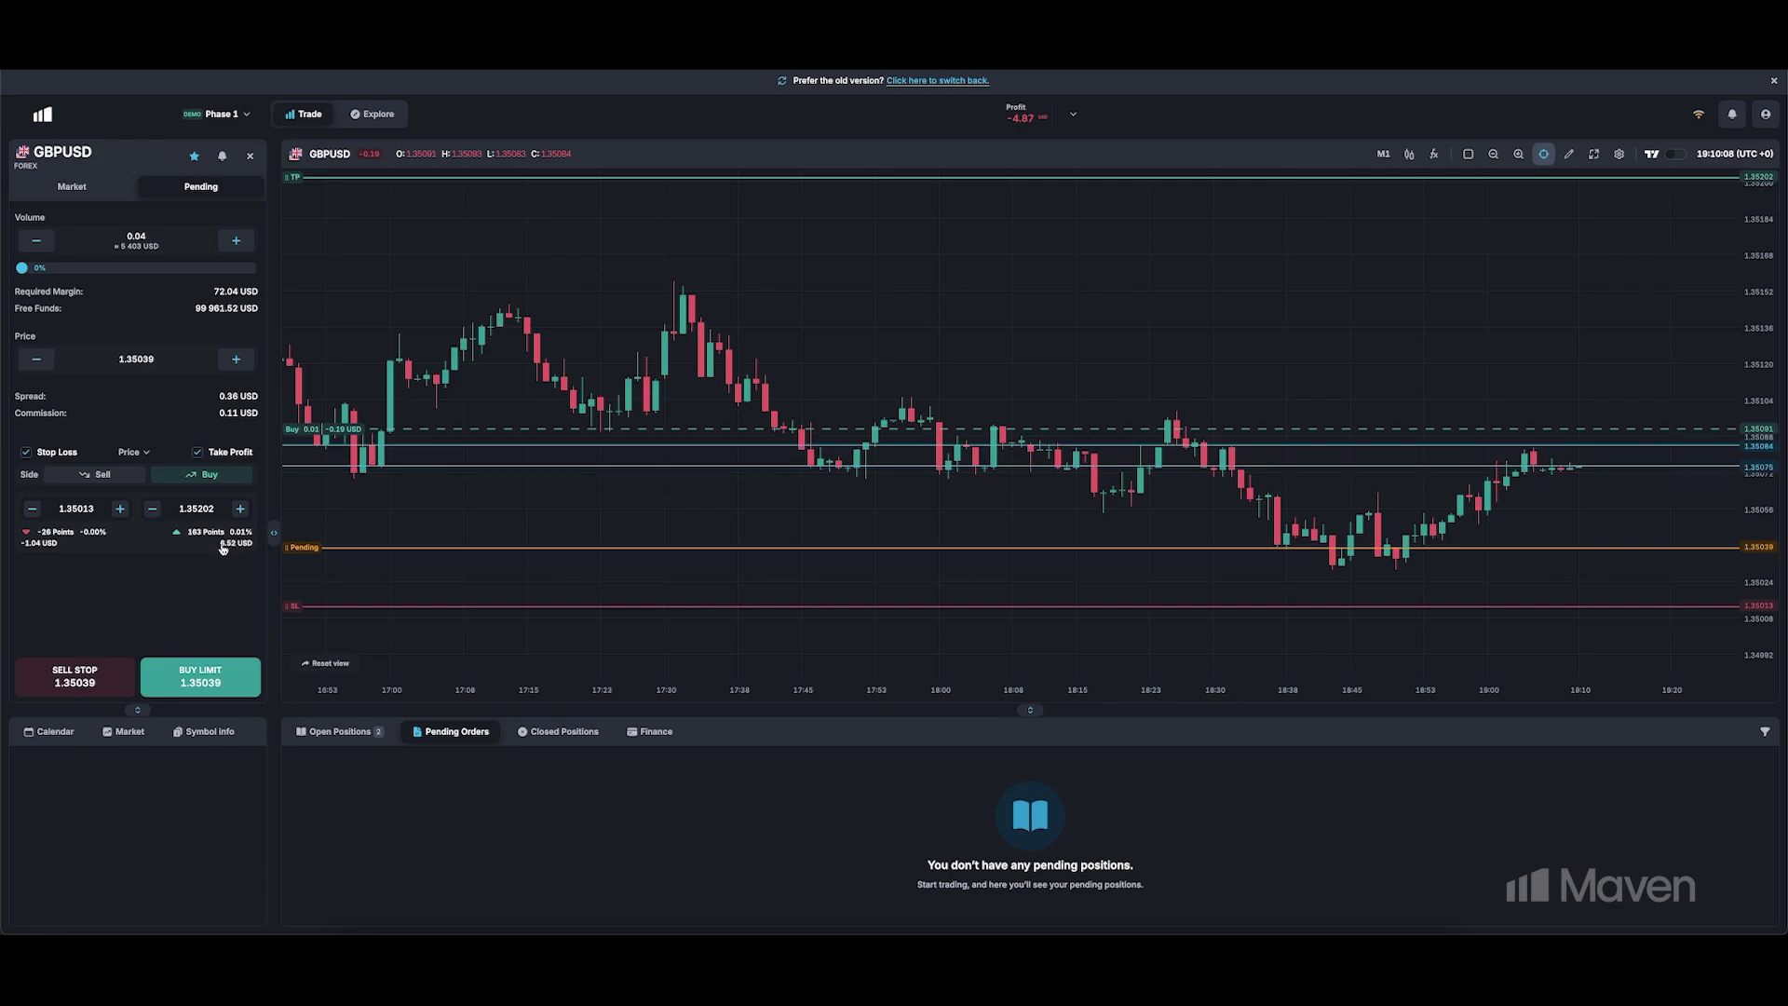
click(236, 242)
click(236, 242)
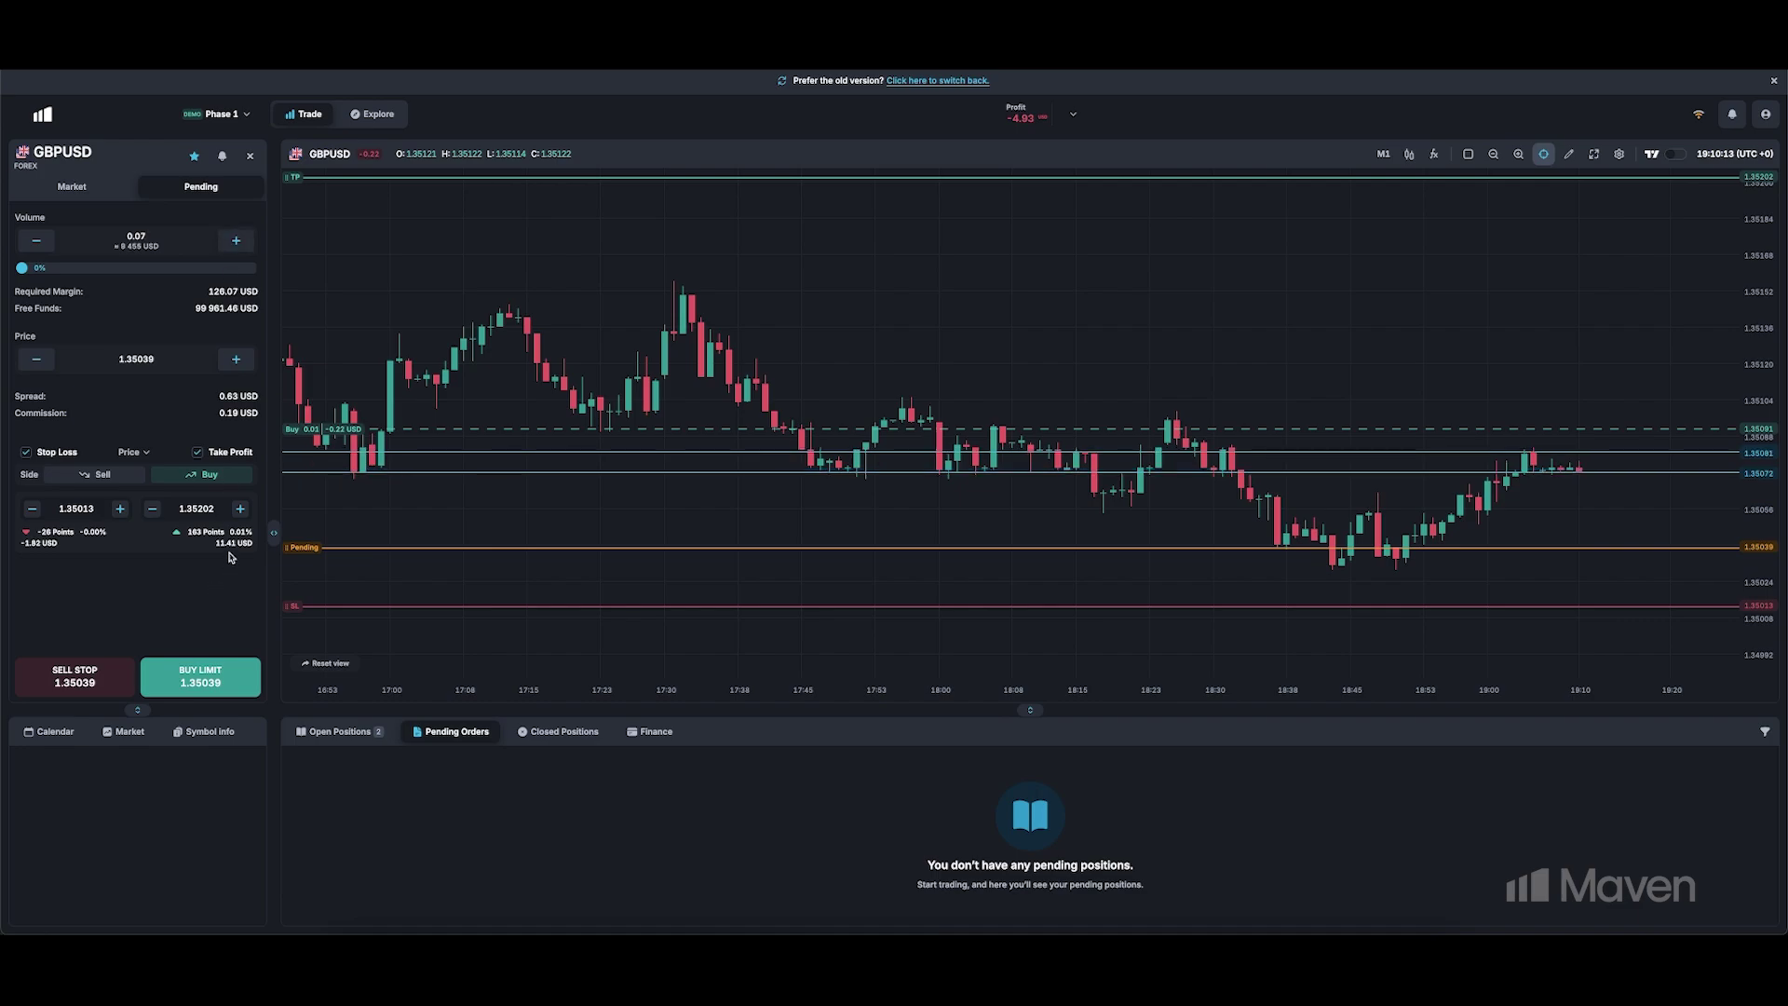
- Place the 0.07-lot GBPUSD buy limit order at 1.35039 and inspect its activation price editor without changing the price
click(235, 662)
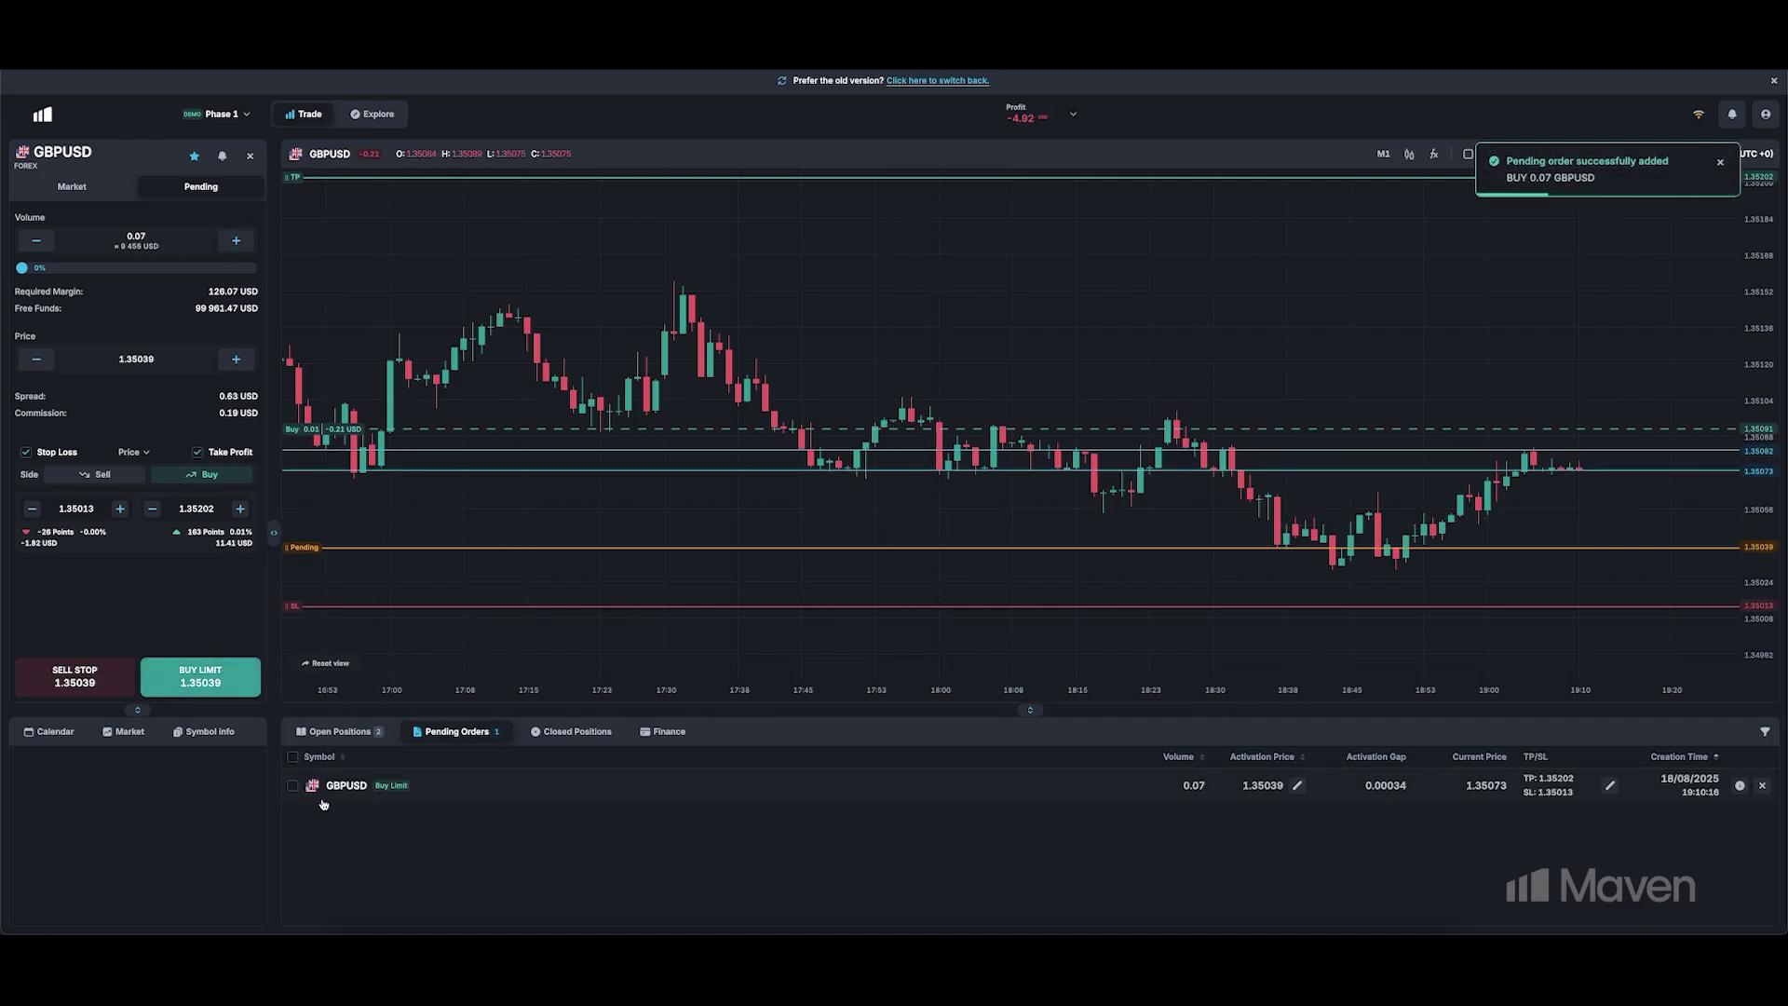
click(288, 787)
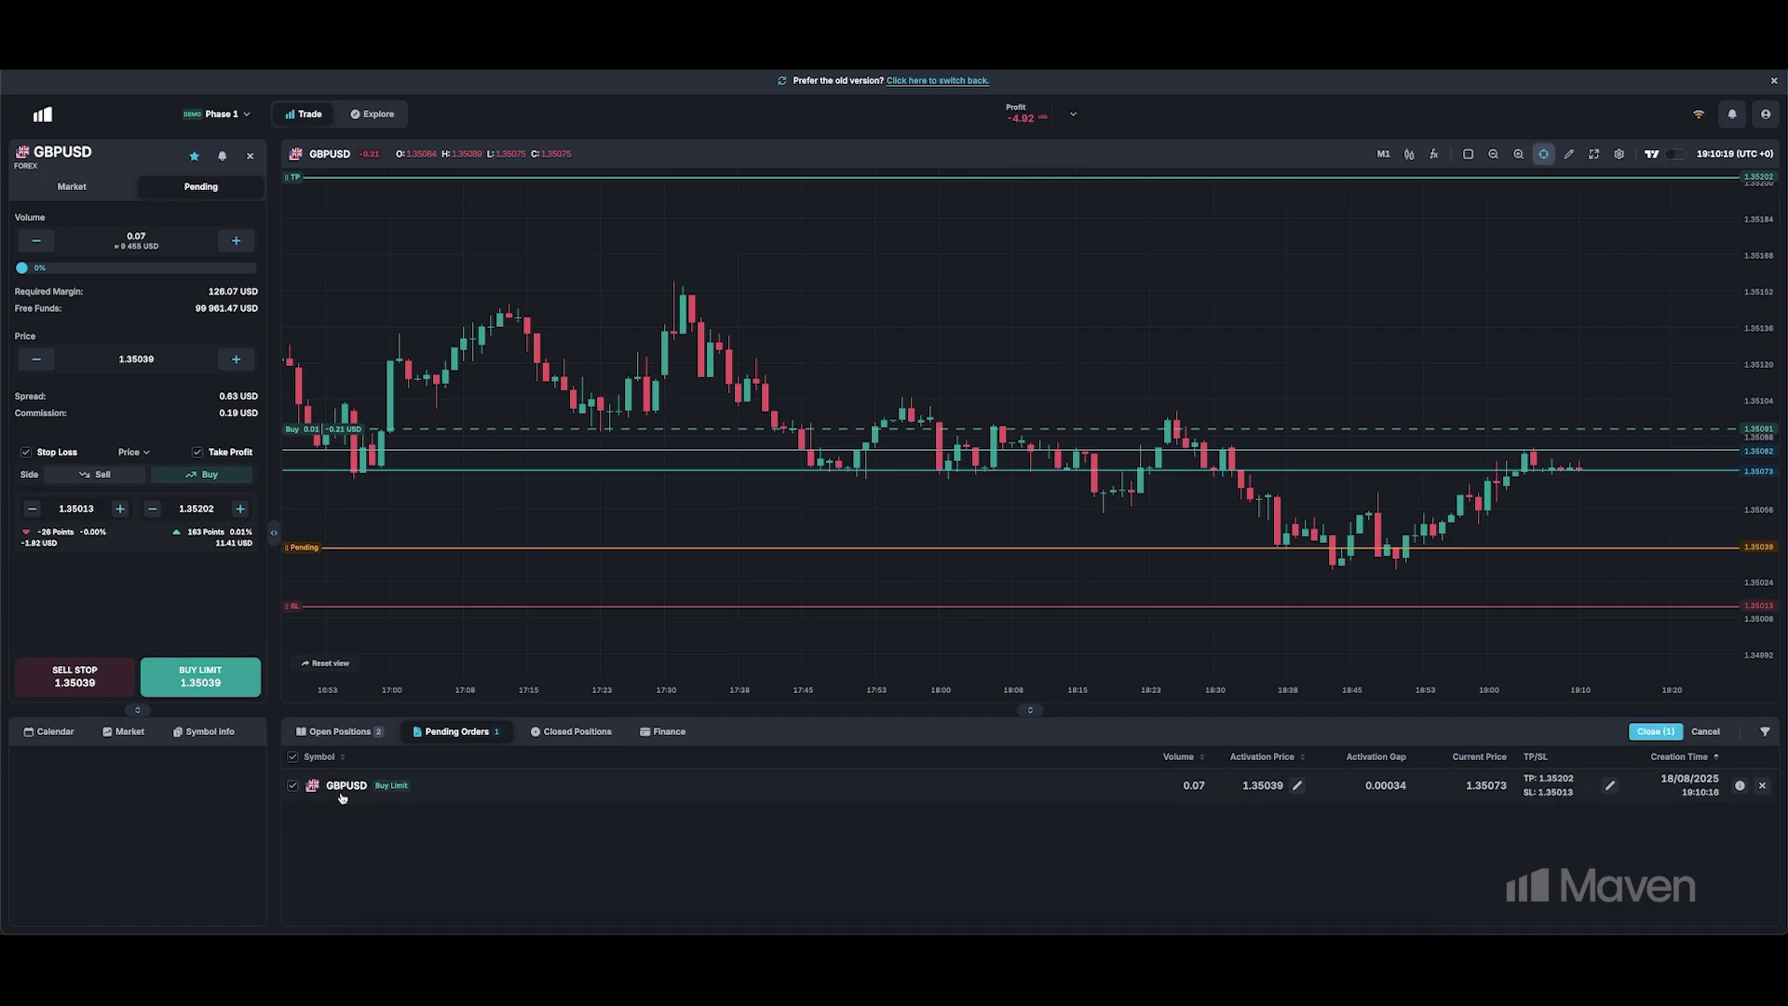
click(292, 785)
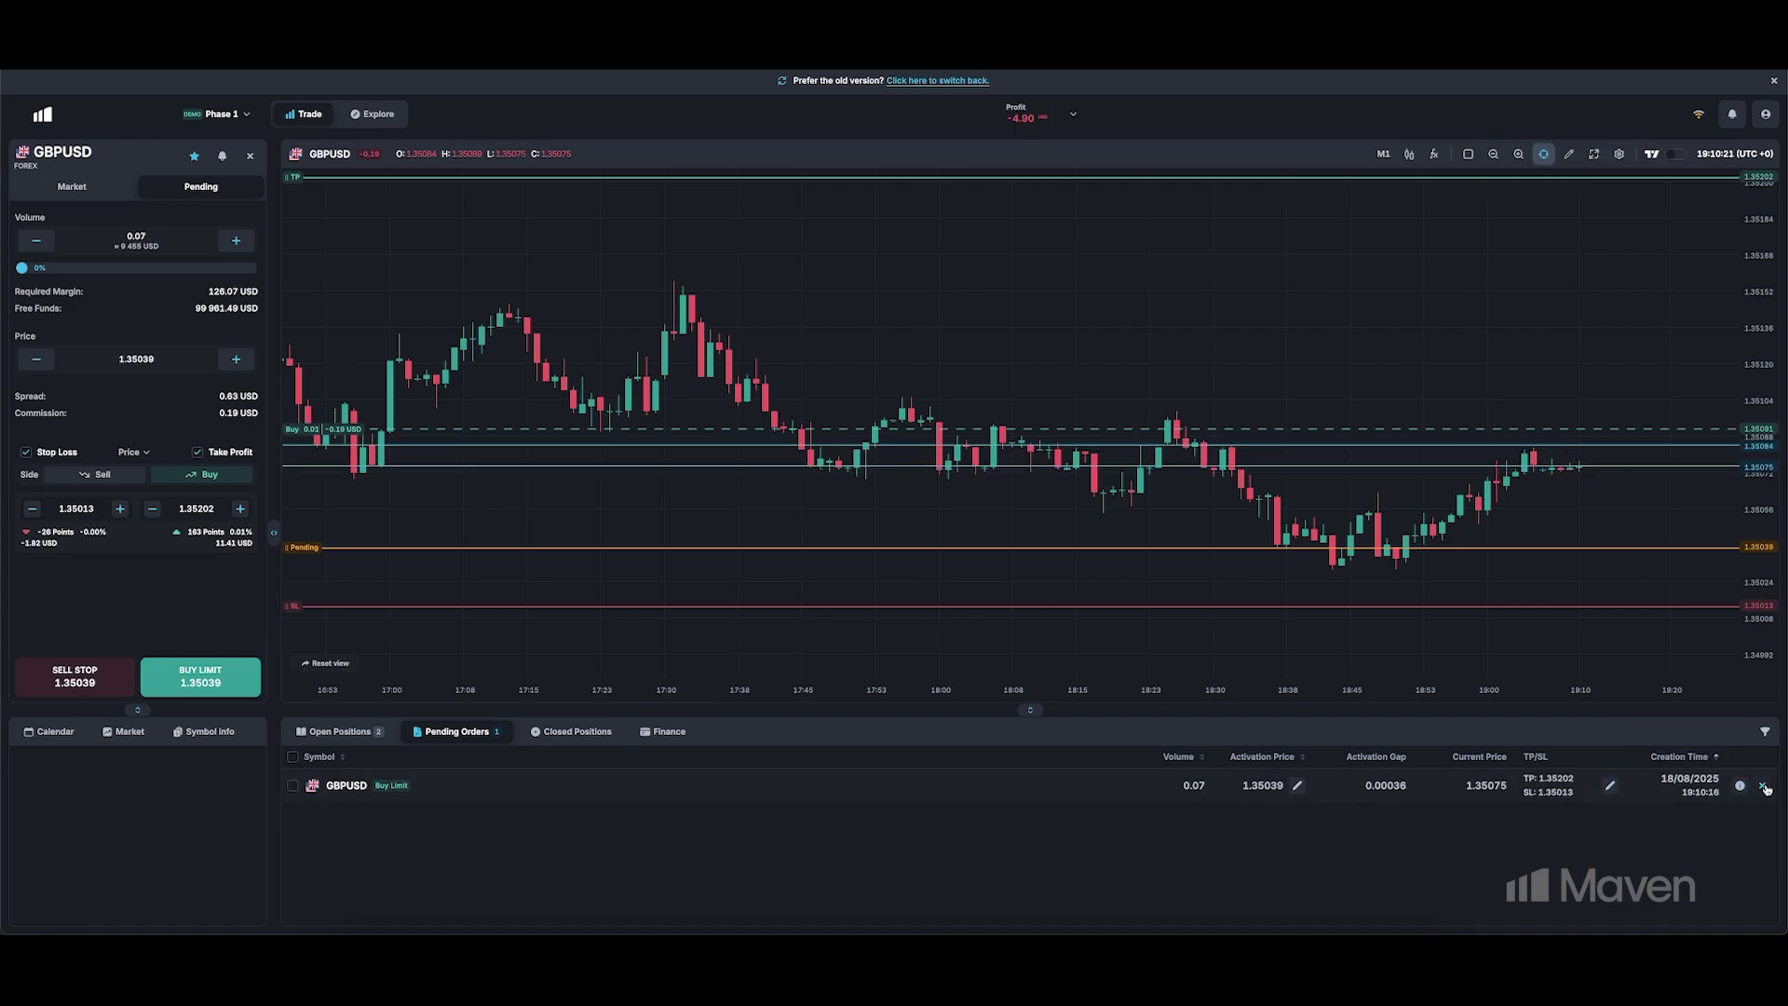
click(1298, 788)
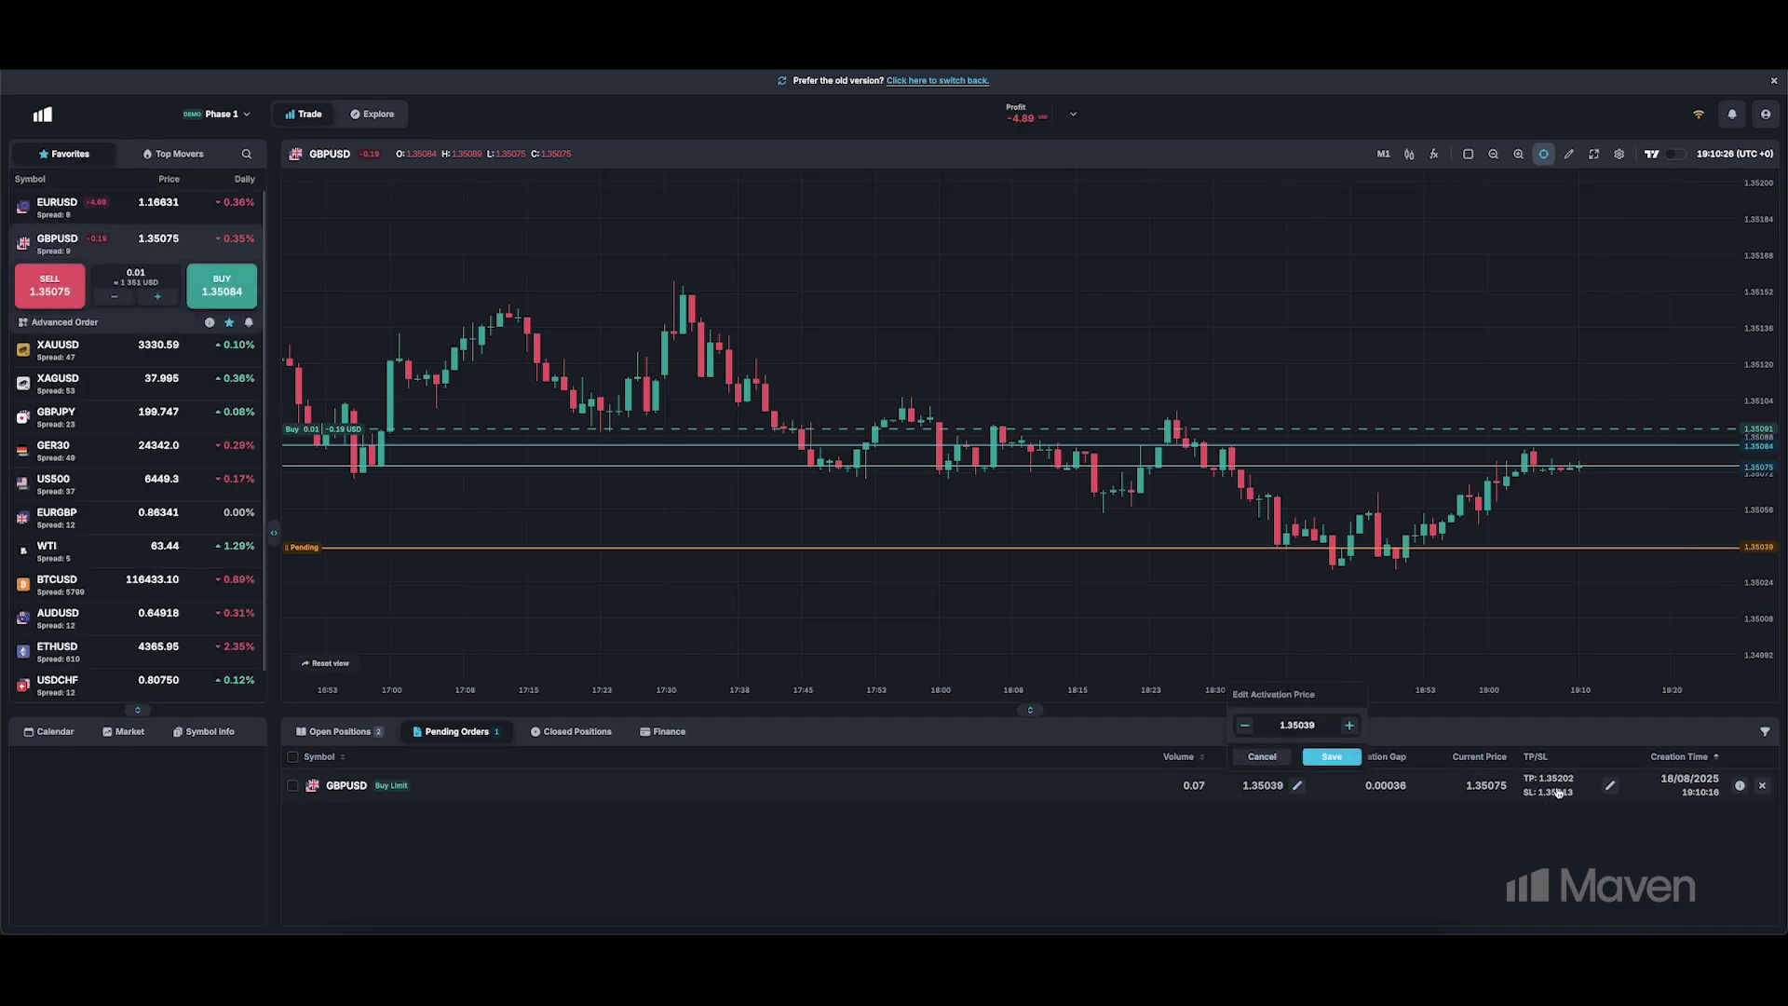
click(1262, 756)
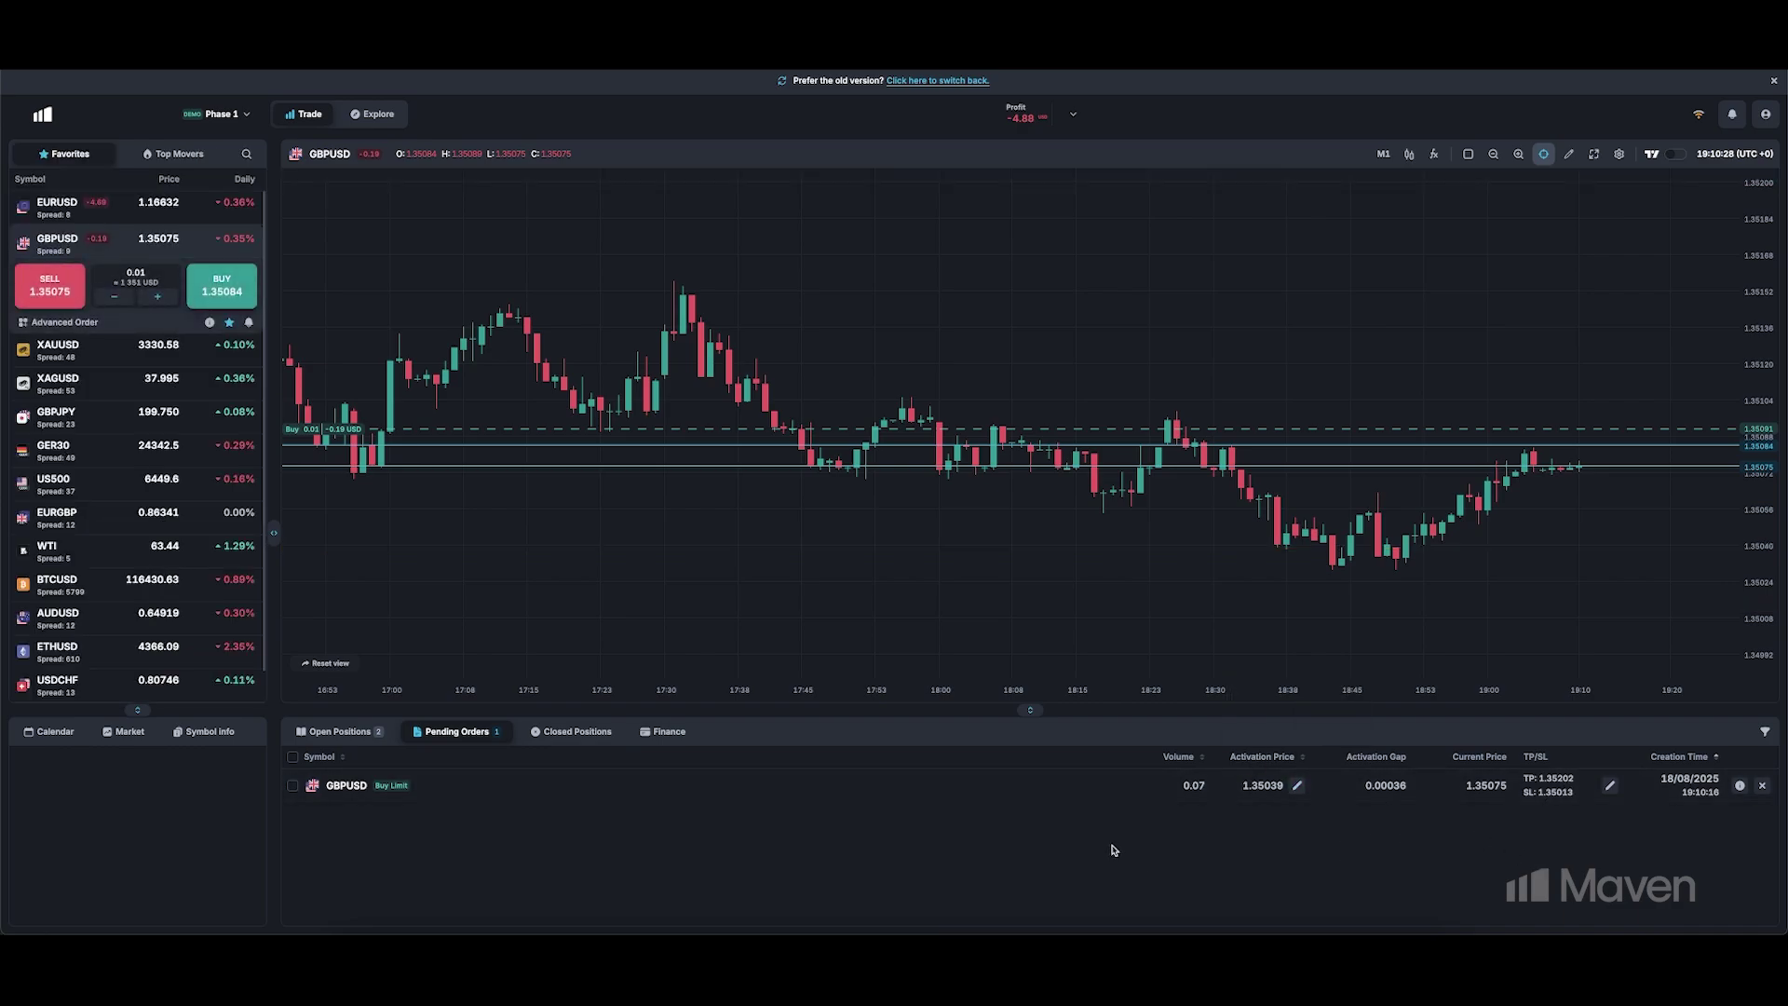
- Close the open 0.01-lot EURUSD buy position from the list of open positions
click(346, 731)
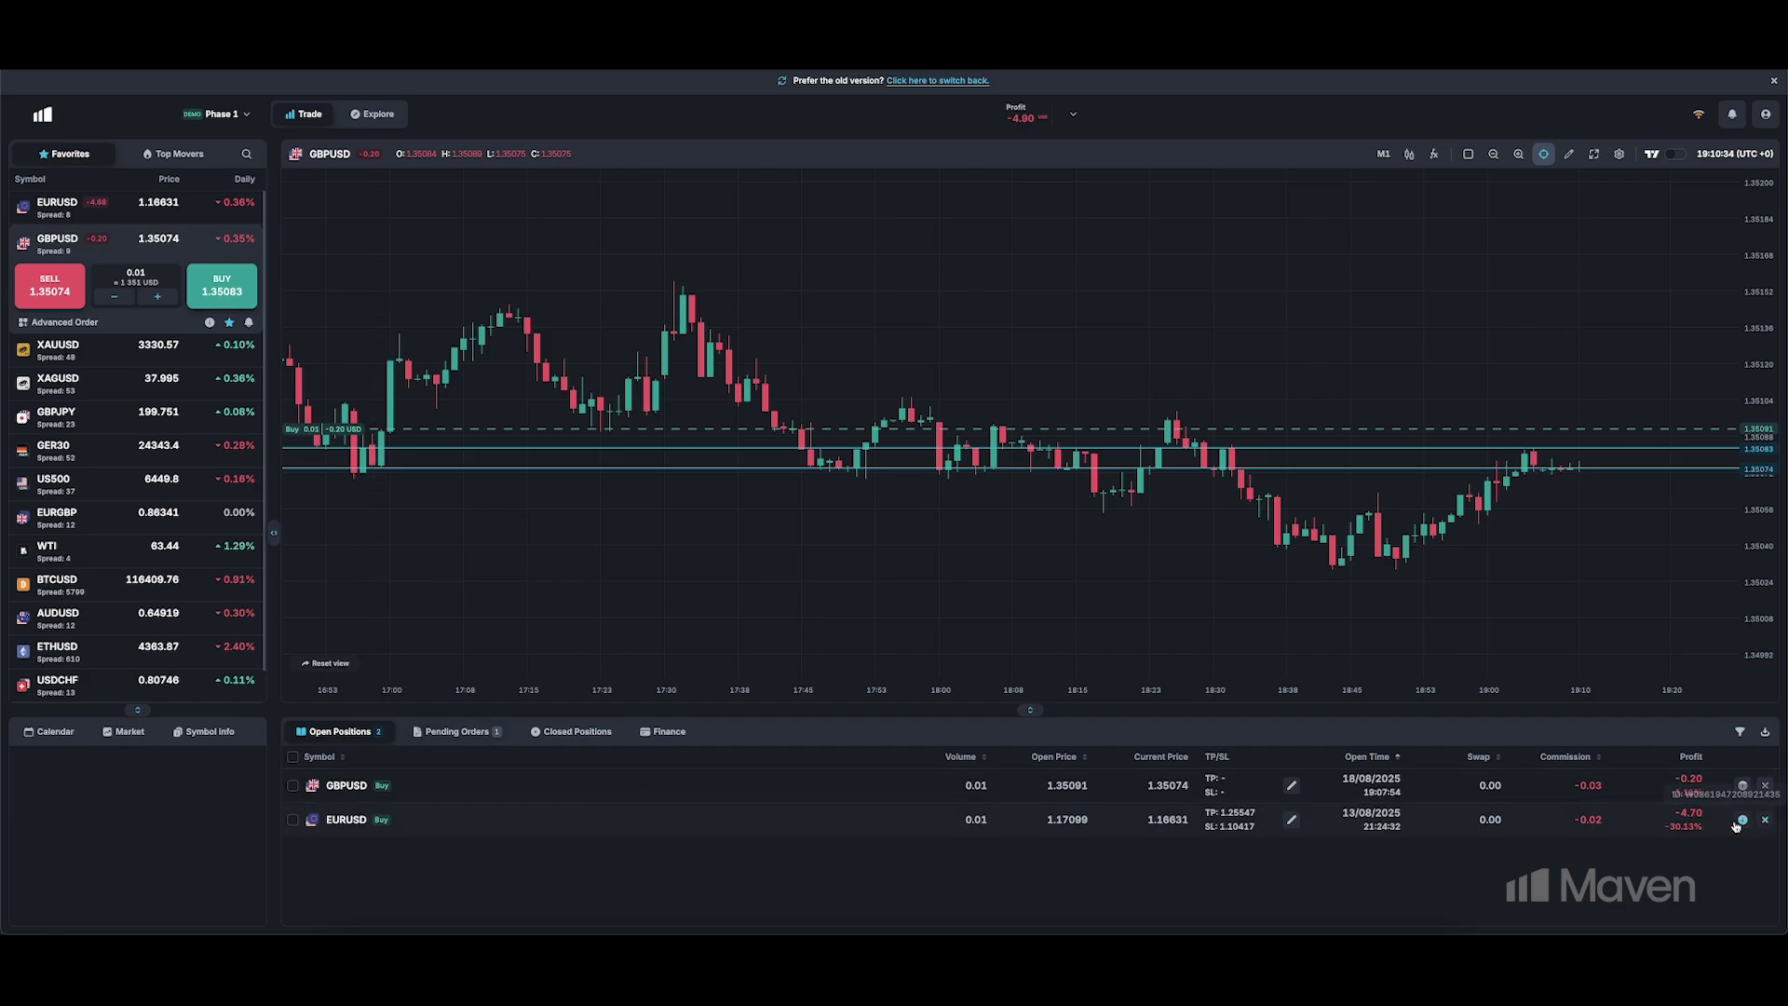
click(1772, 825)
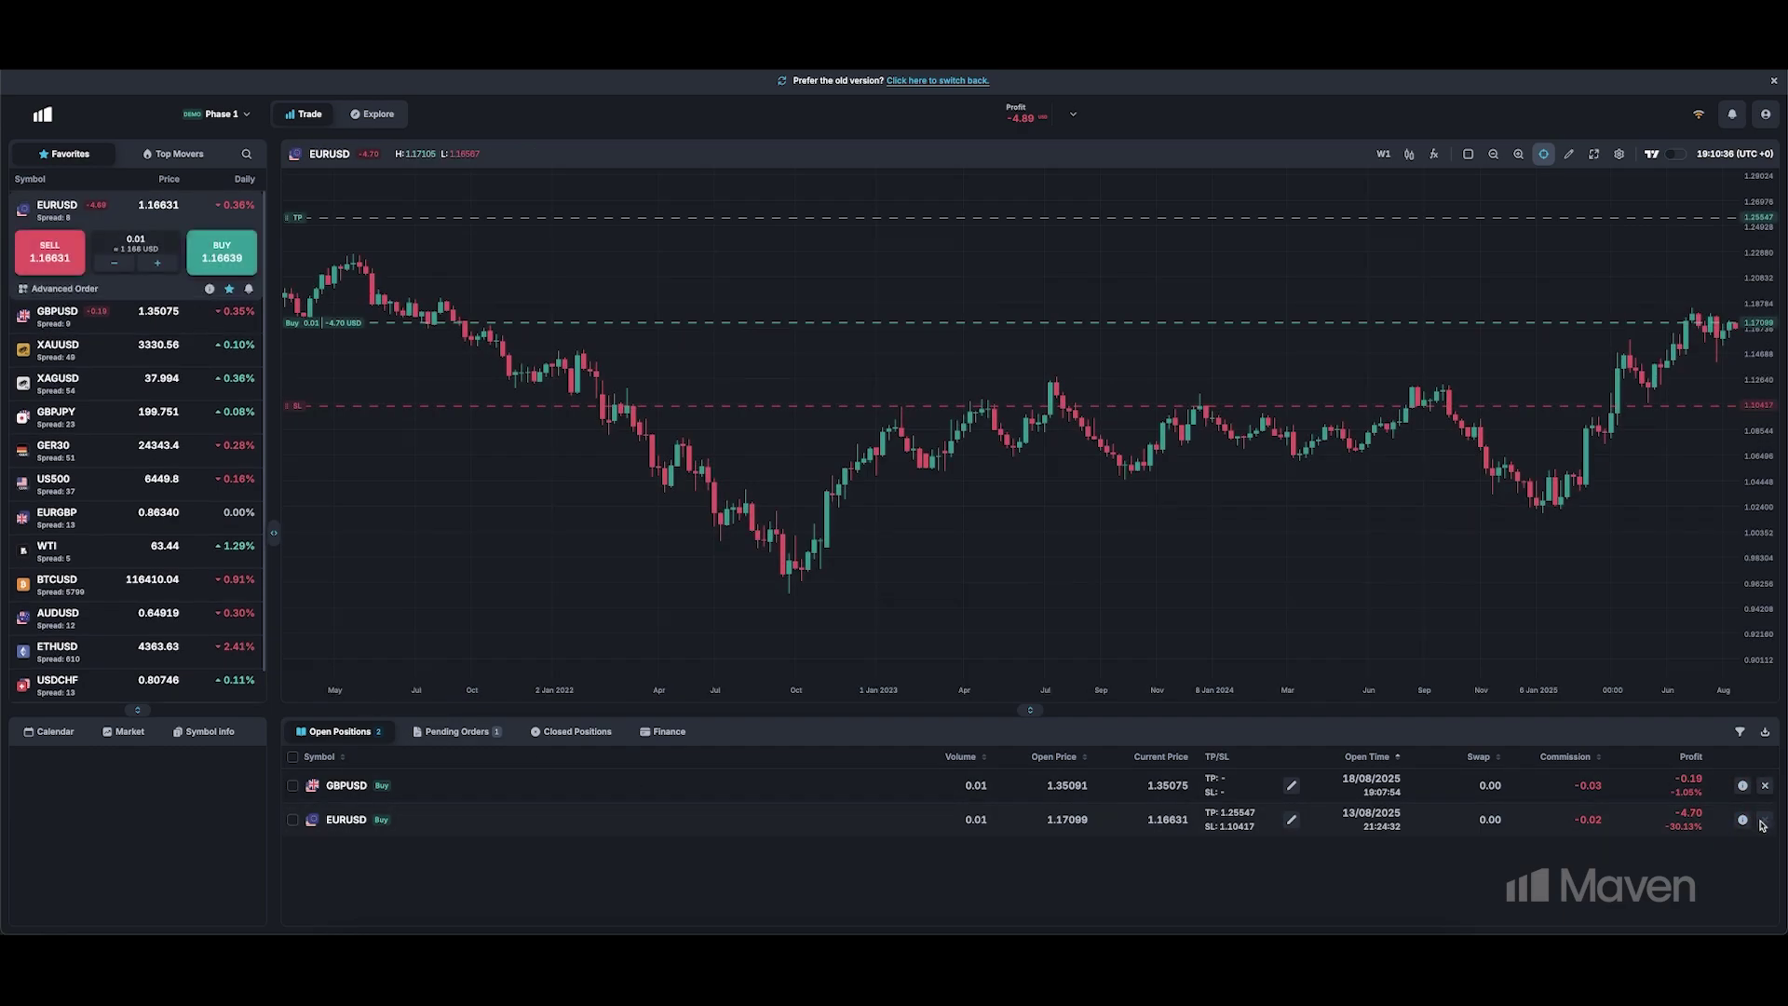
click(1763, 821)
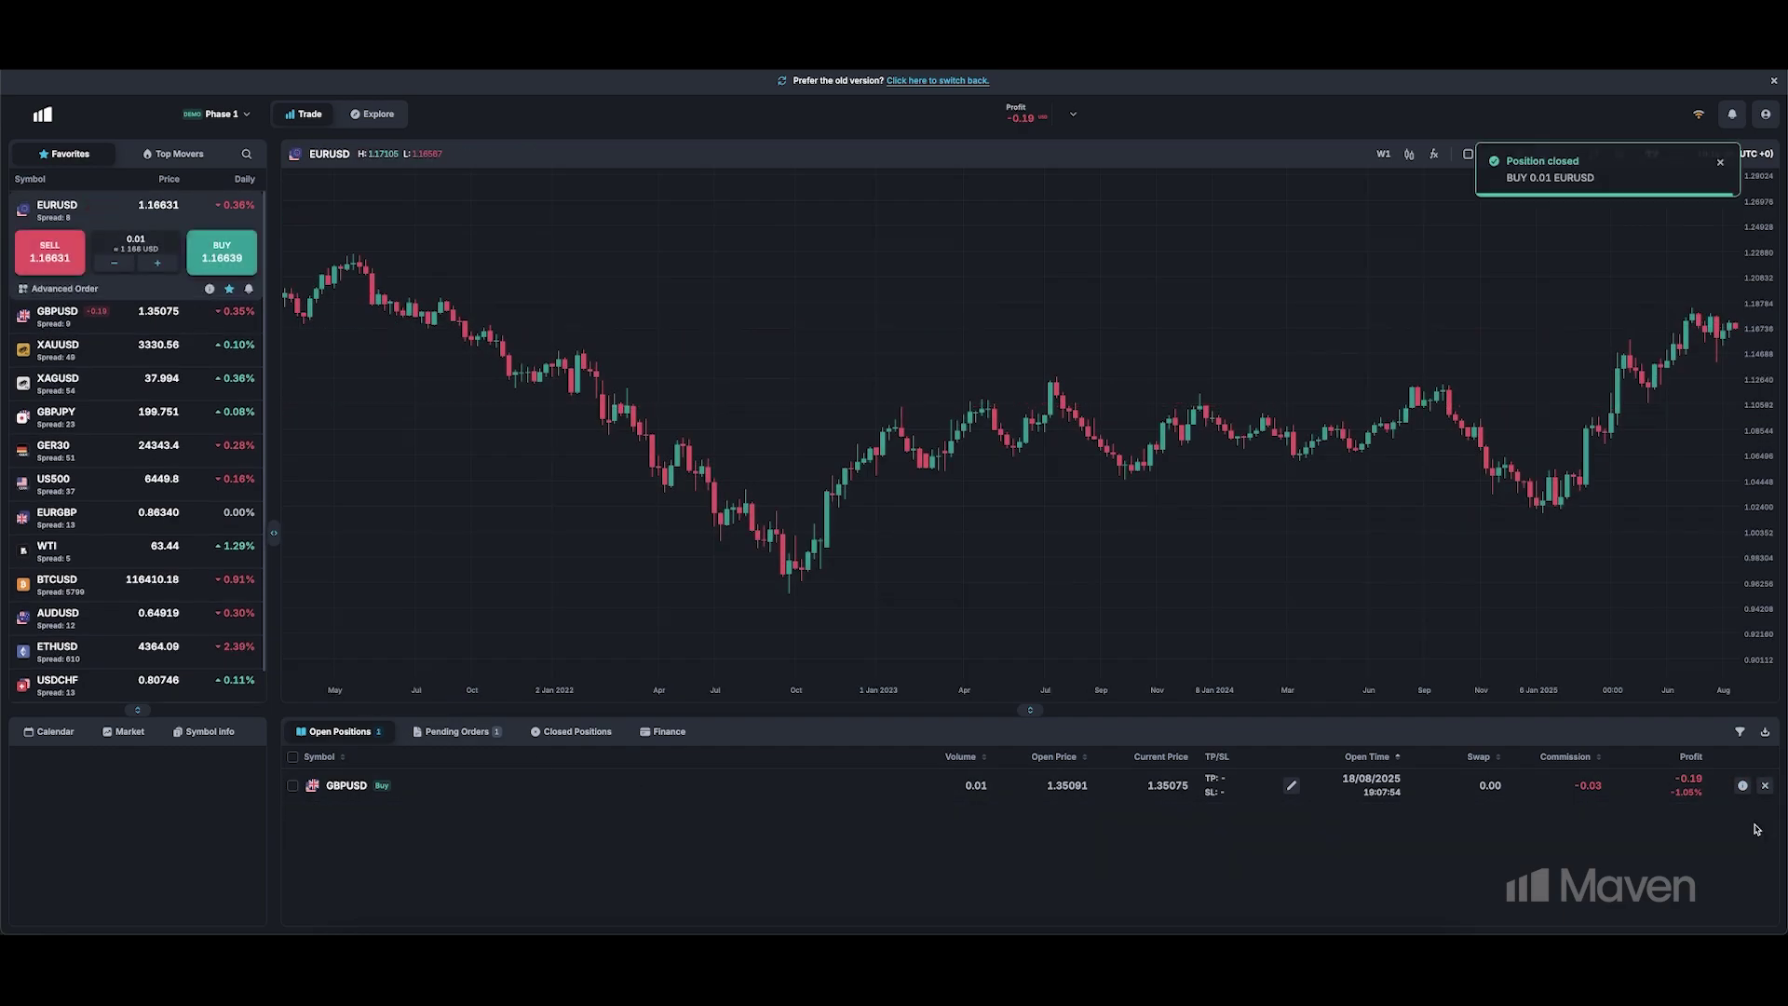
- Add a take profit at 1.35144 and a stop loss at 1.35035 to the open GBPUSD buy position on its chart
click(773, 801)
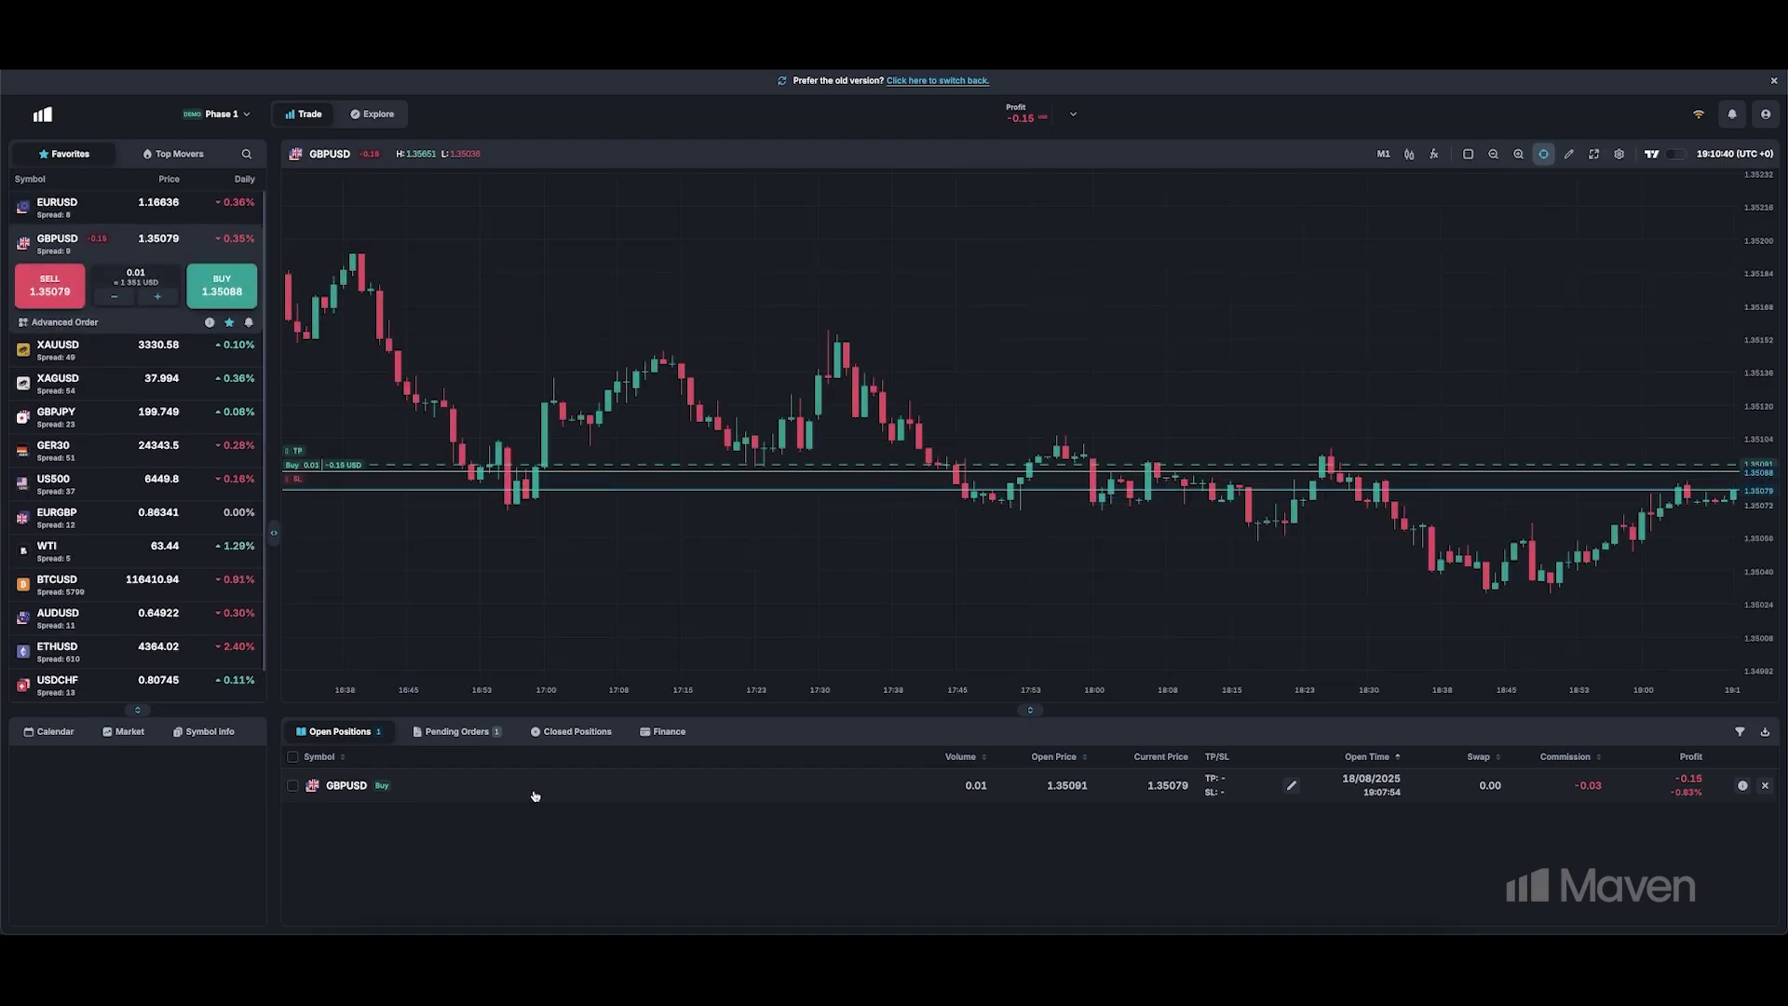
click(470, 733)
click(337, 732)
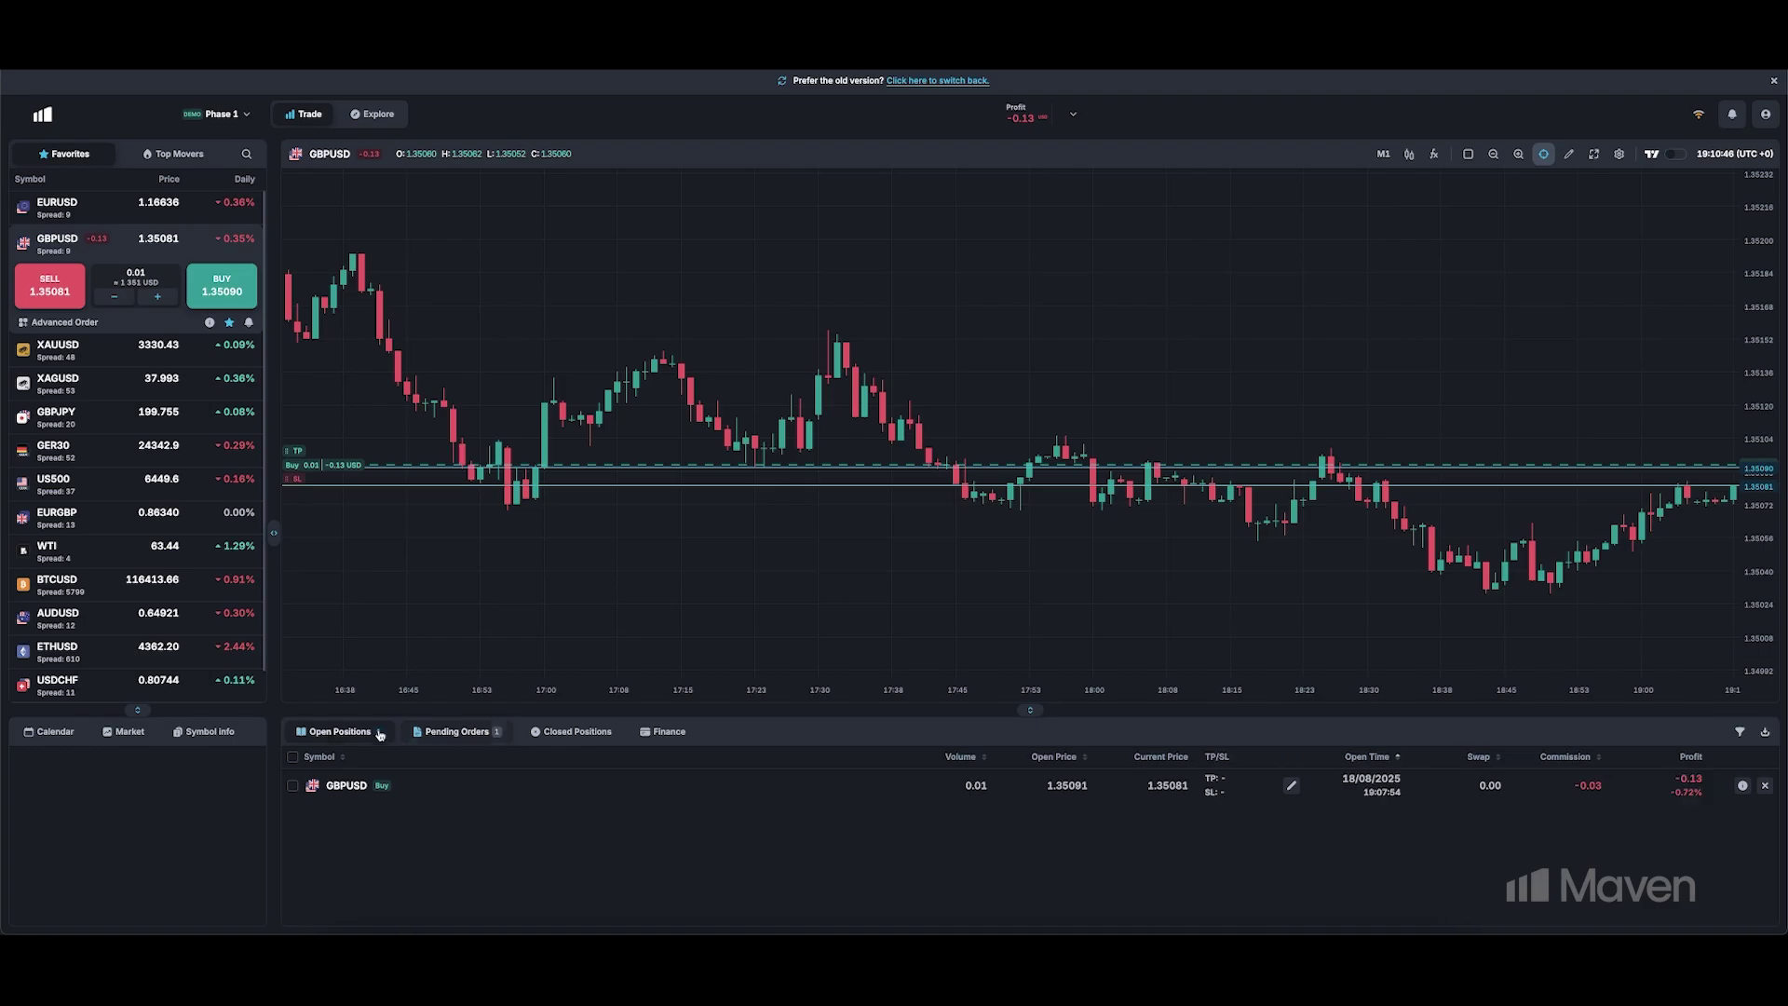
scroll(657, 567, down, 3)
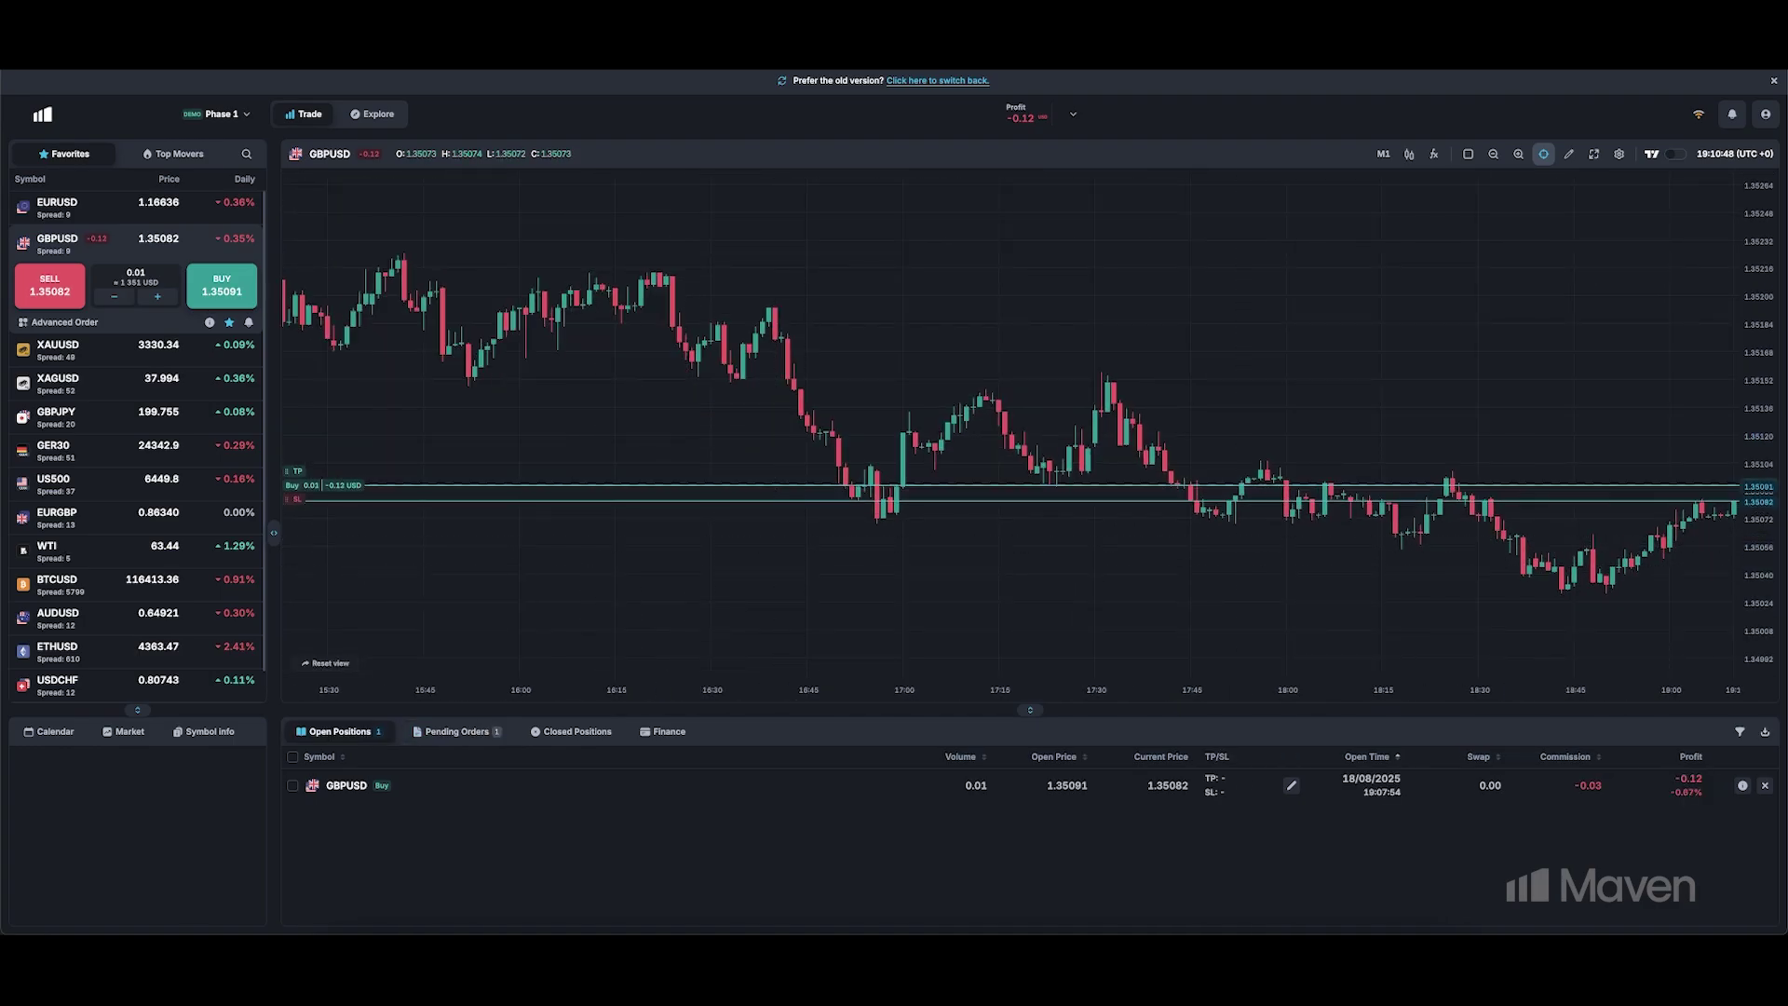
drag(1770, 608, 1771, 527)
drag(1487, 519, 1461, 423)
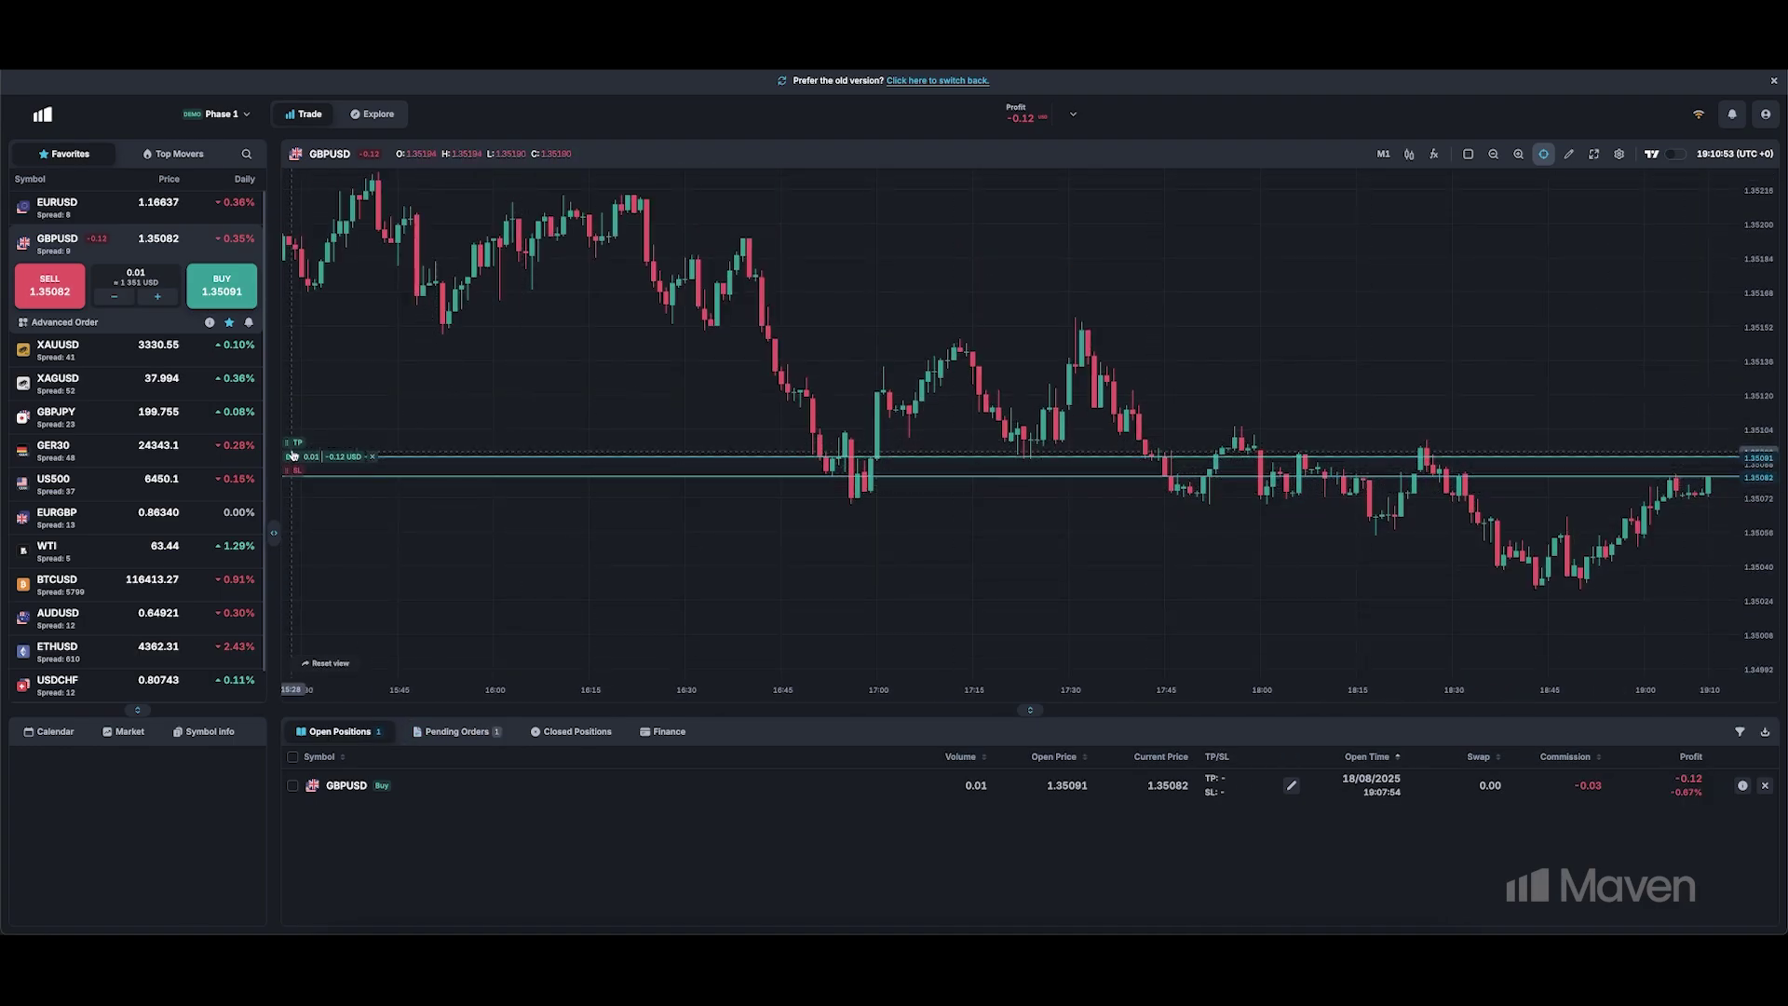
drag(295, 442, 485, 344)
drag(294, 471, 332, 575)
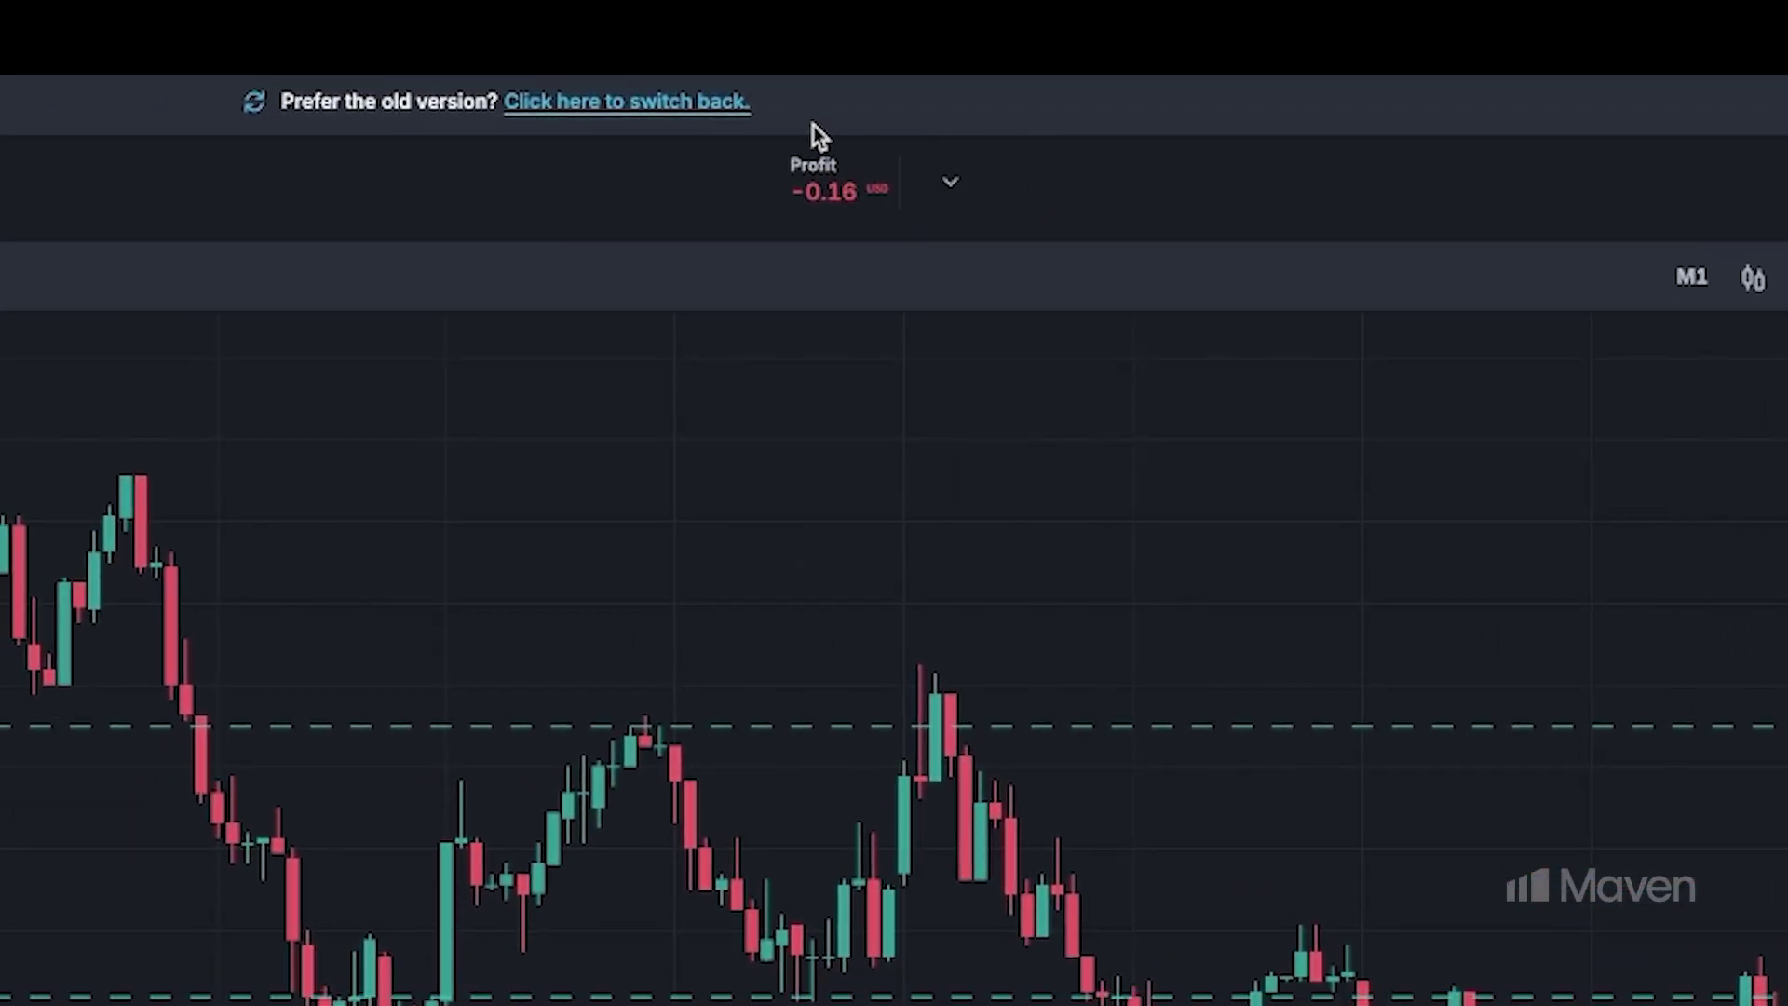
- Show Equity and Balance next to Profit in the account summary, trying Free Funds and removing it again
click(980, 186)
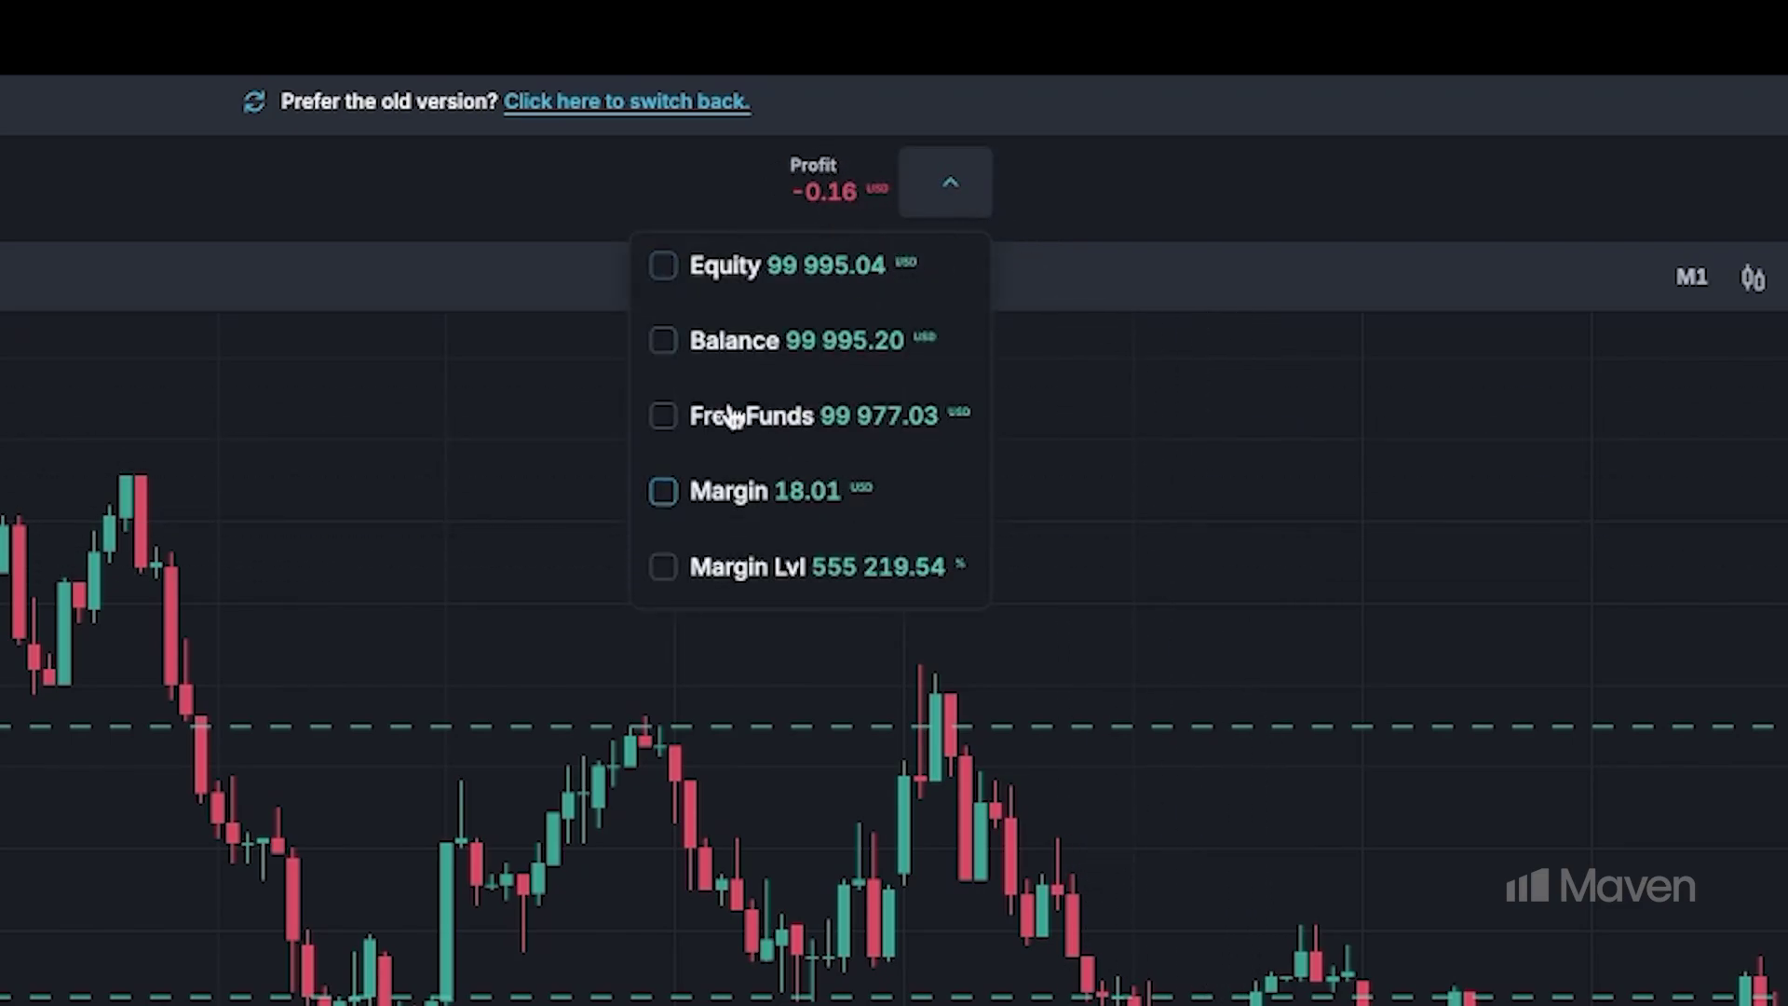
click(665, 341)
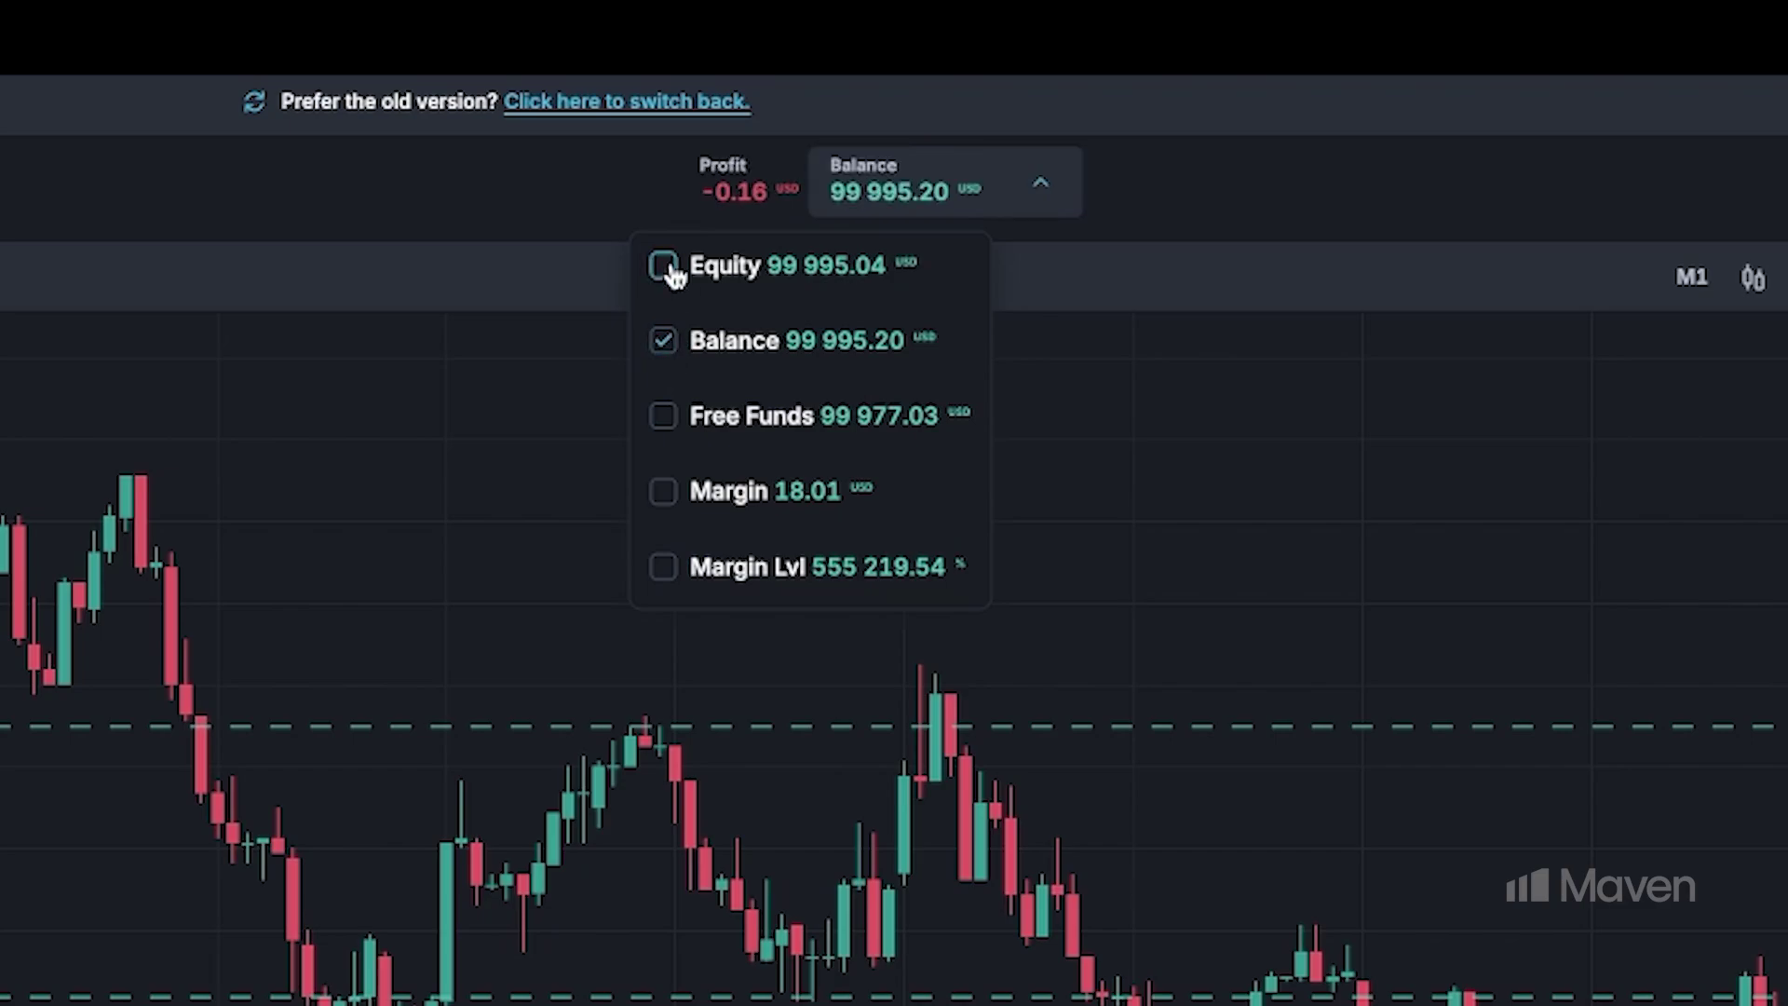
click(664, 268)
click(663, 415)
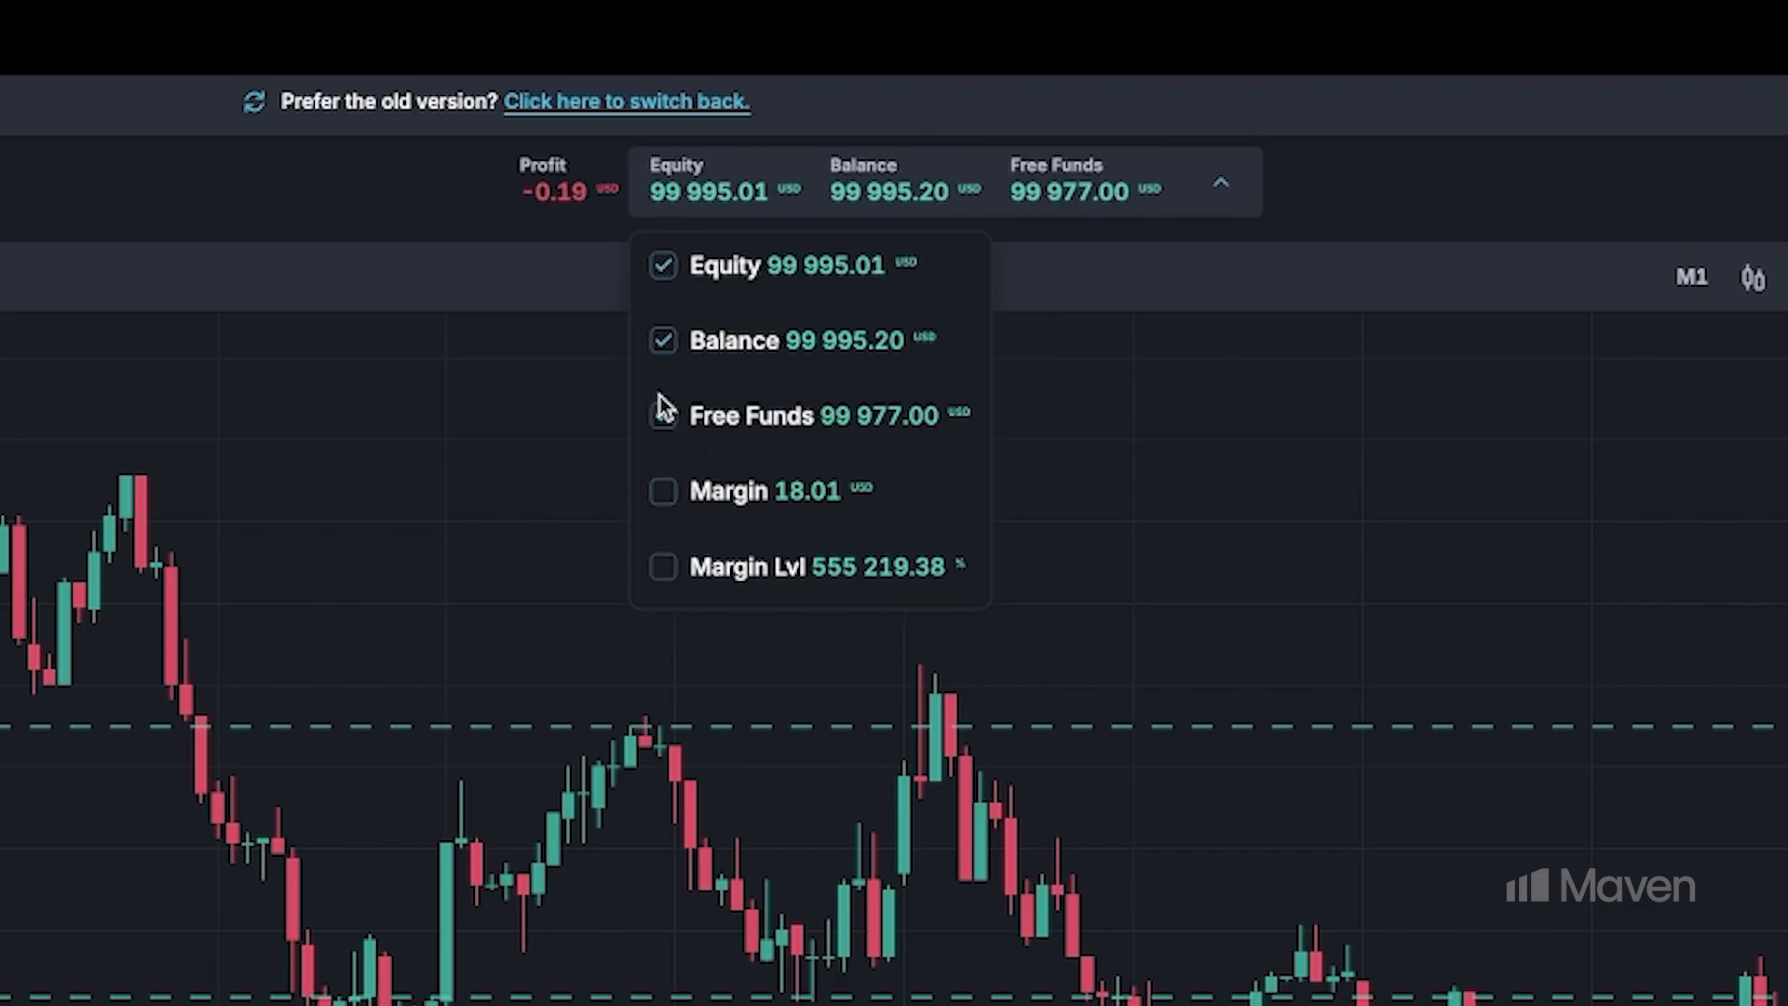
click(663, 416)
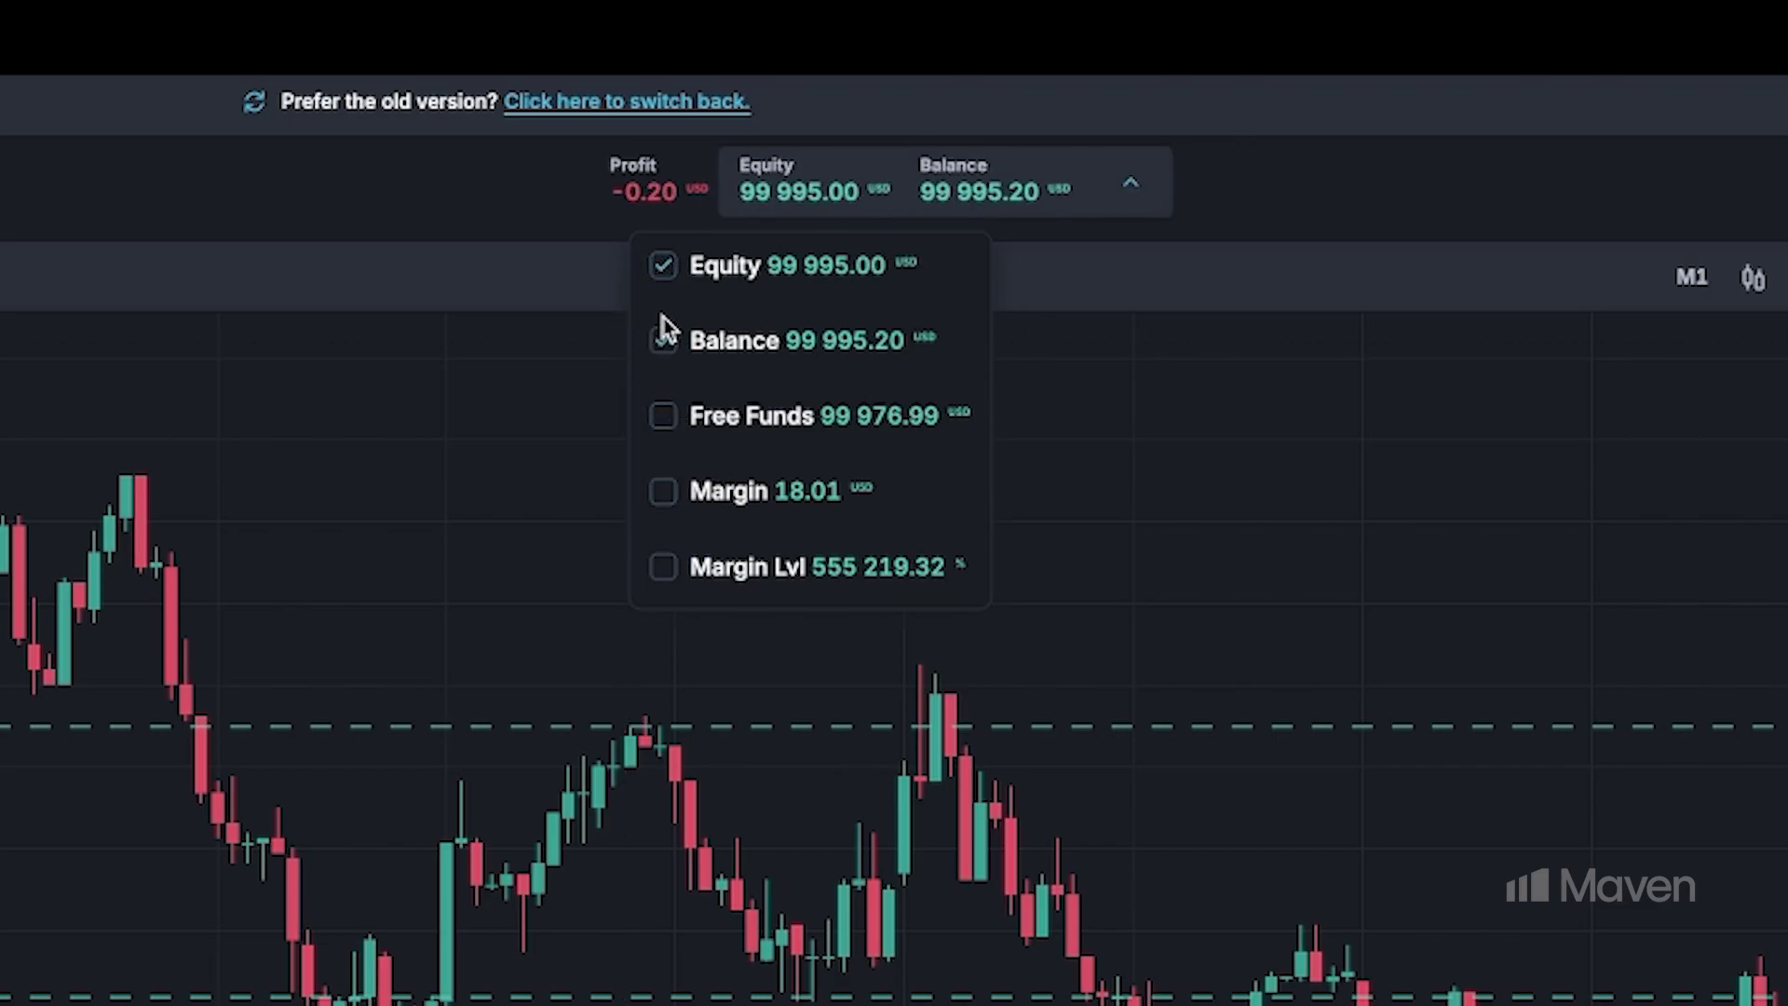
click(1517, 672)
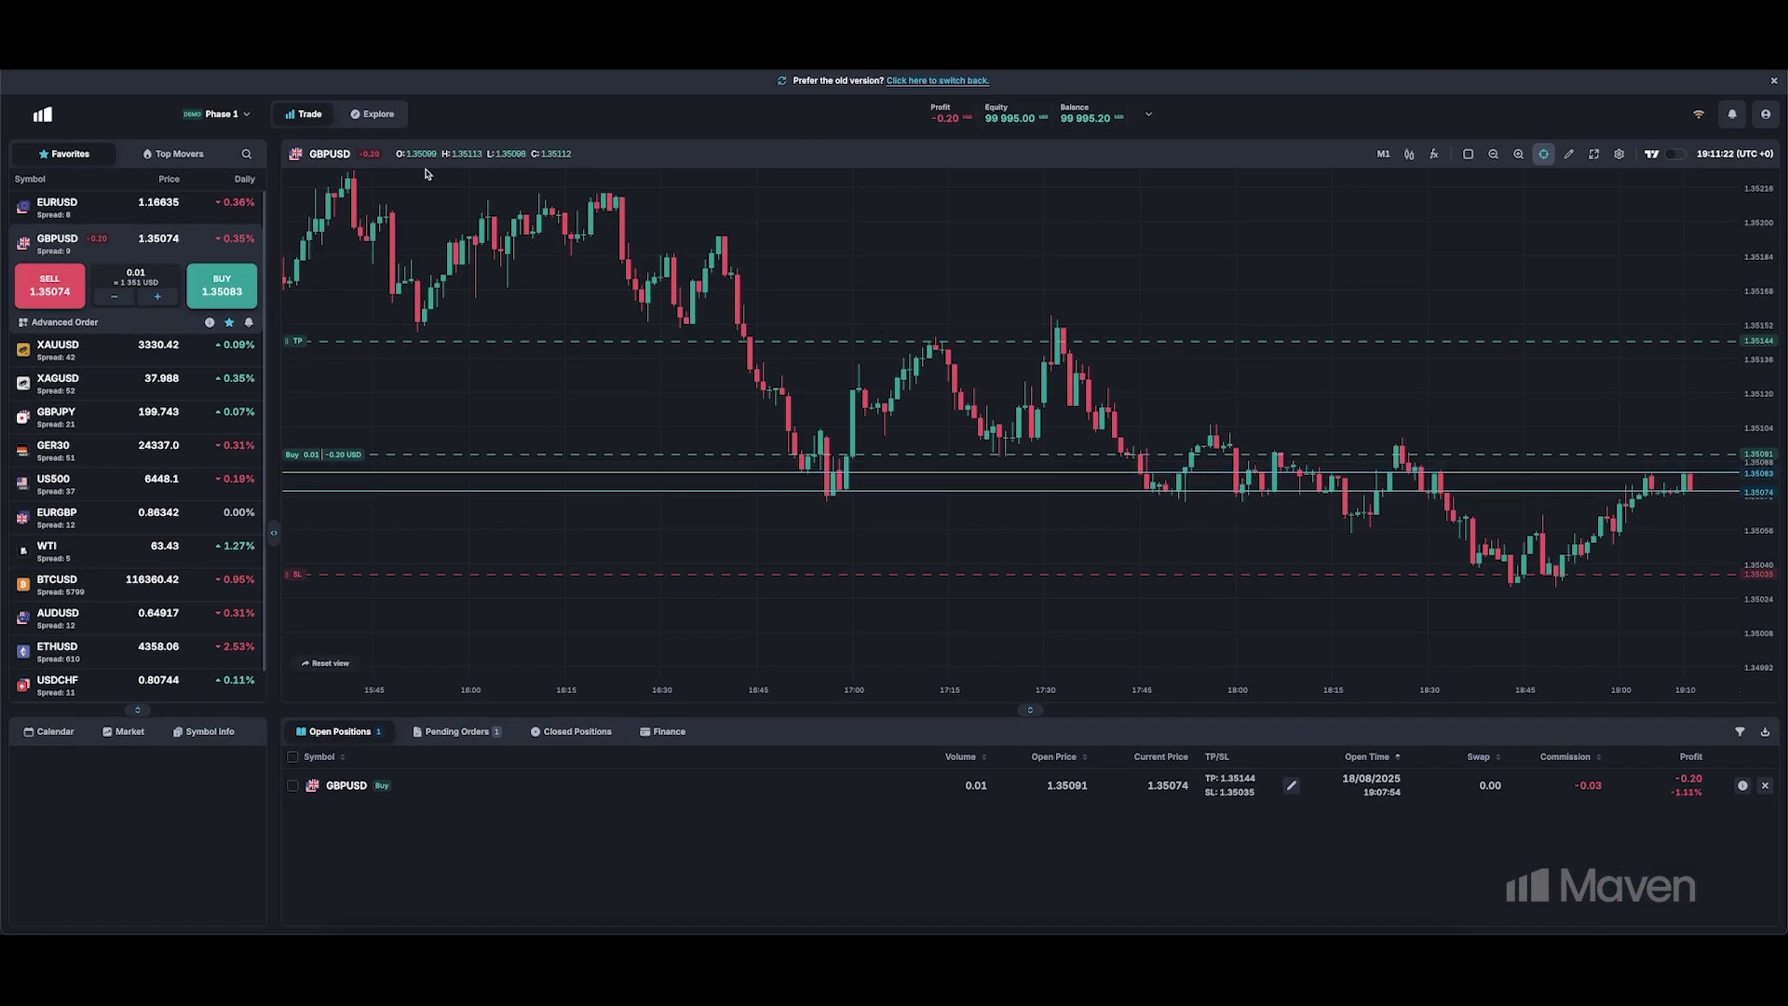
- Browse the upcoming economic events on the Explore page for several August 2025 dates, ending on 23.08.2025
click(372, 113)
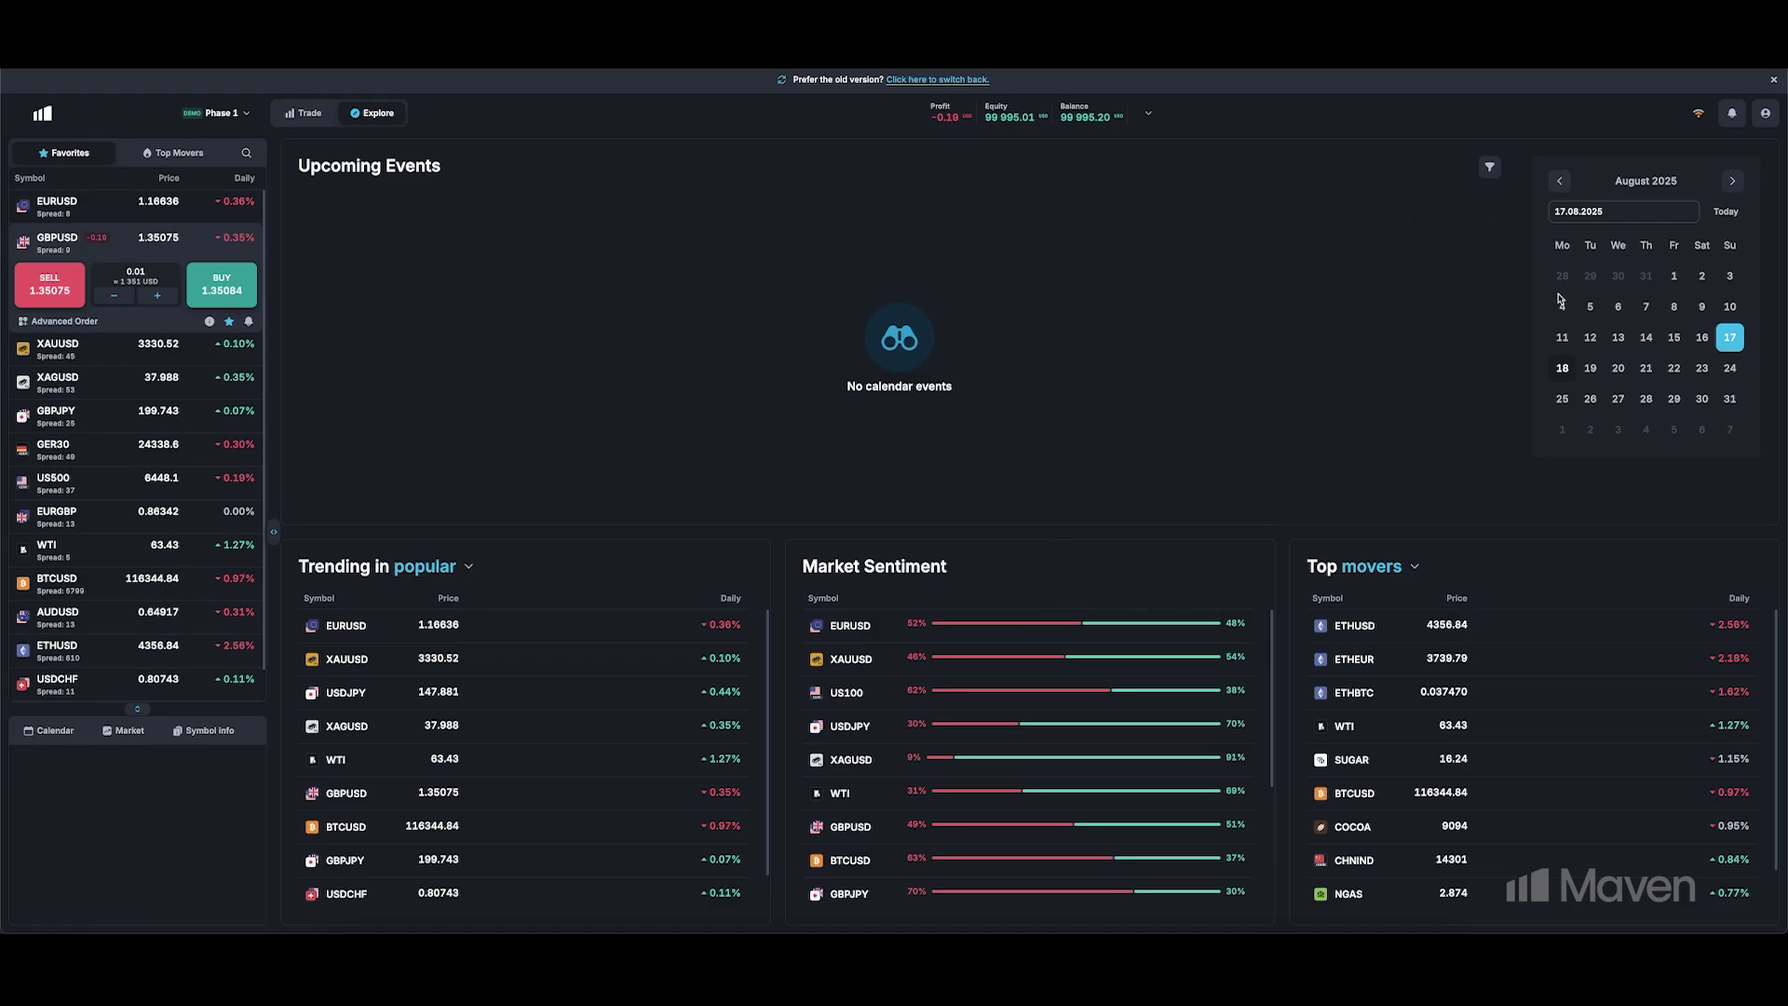
click(1618, 367)
click(1646, 368)
click(1674, 368)
click(1708, 371)
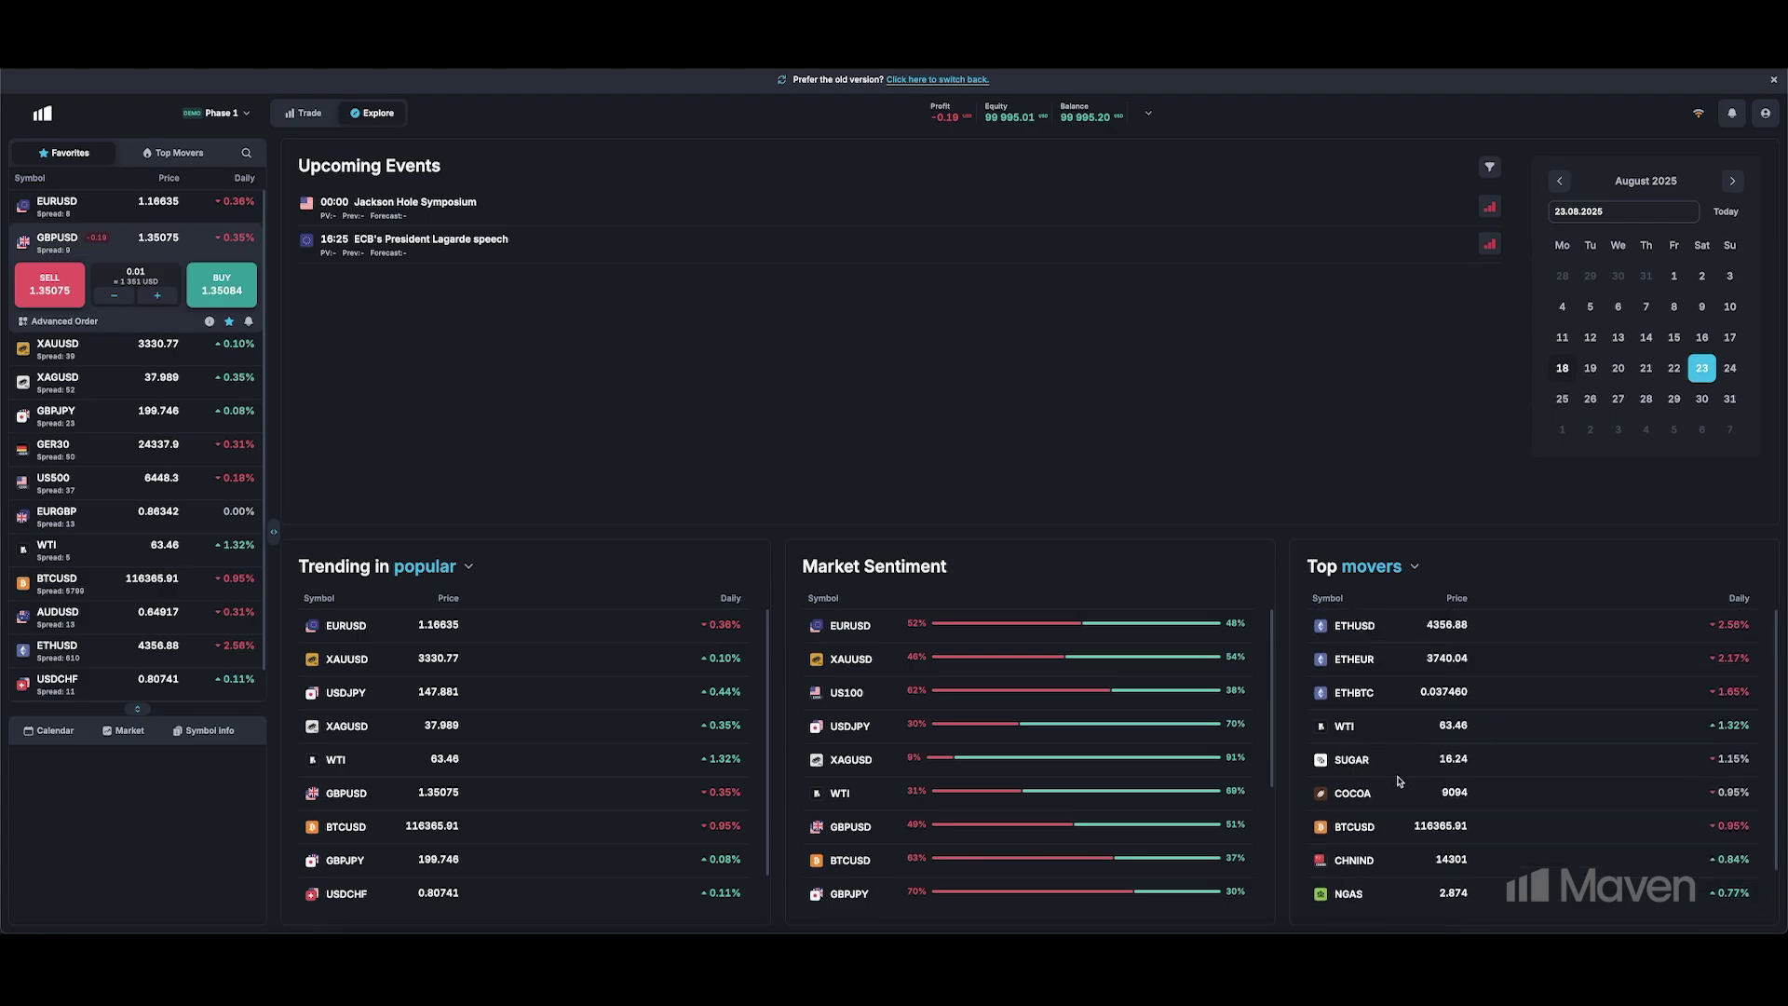
- View the top gainers and losers, and switch the trending list to crypto and finally to commodities
click(1392, 572)
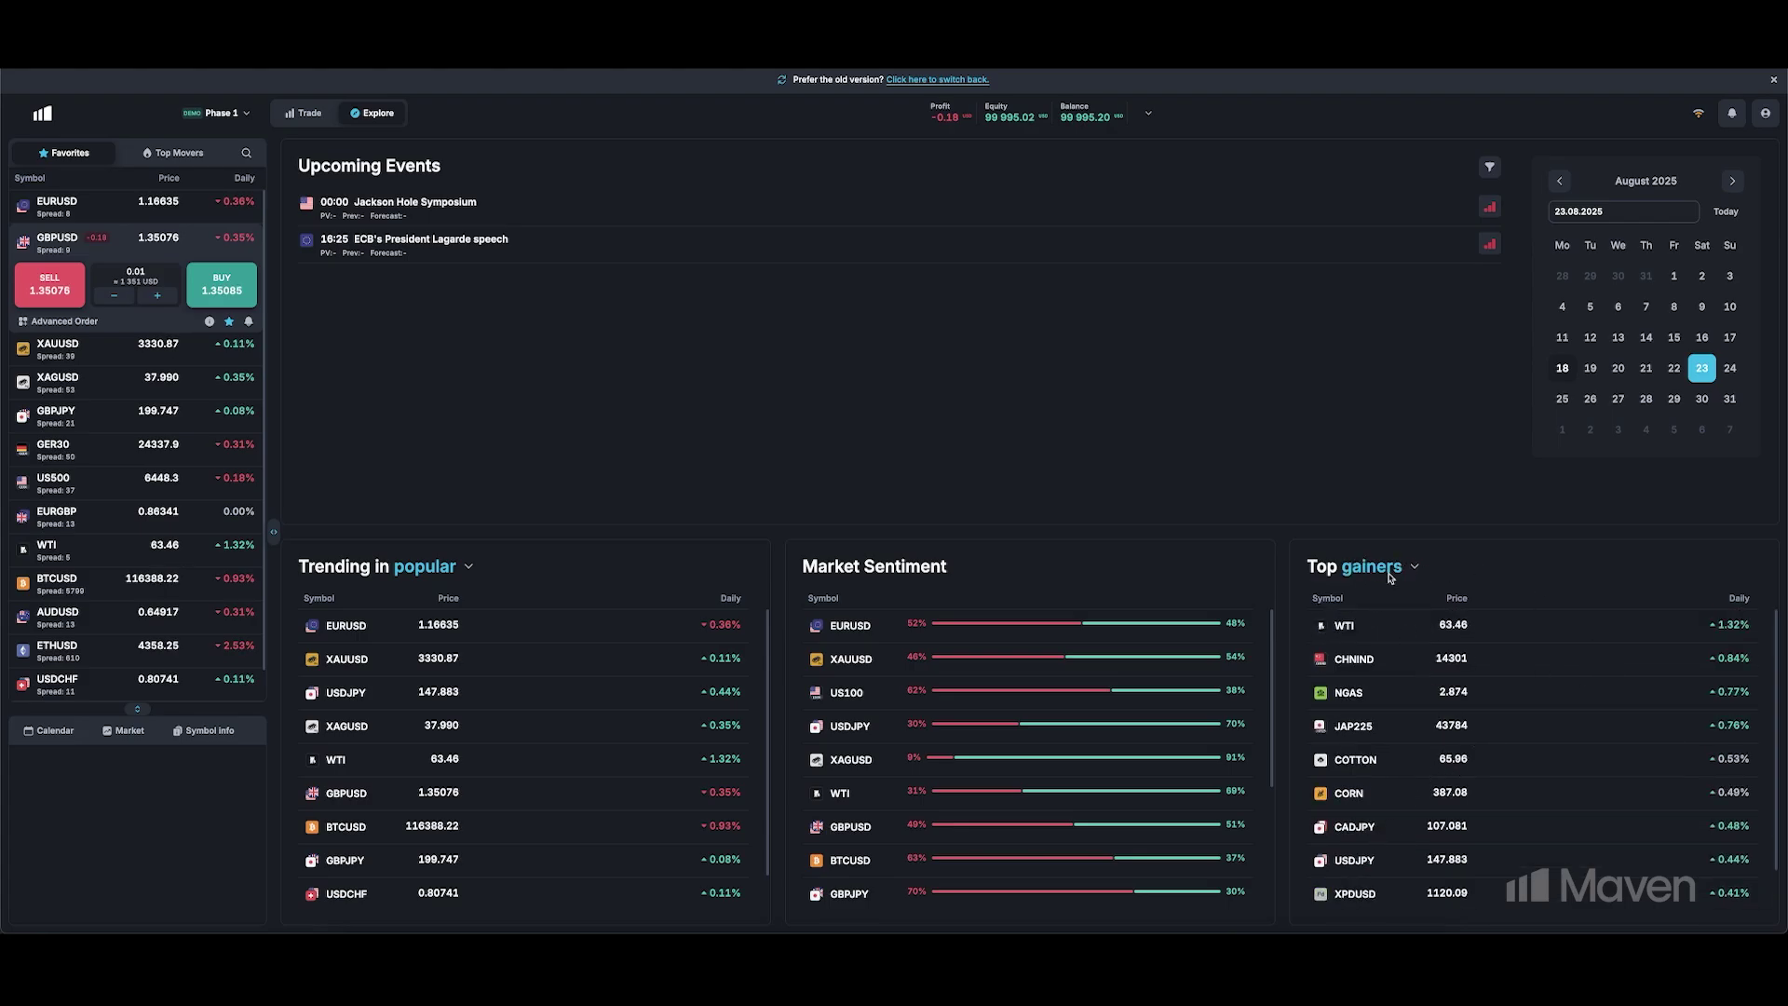
click(1397, 577)
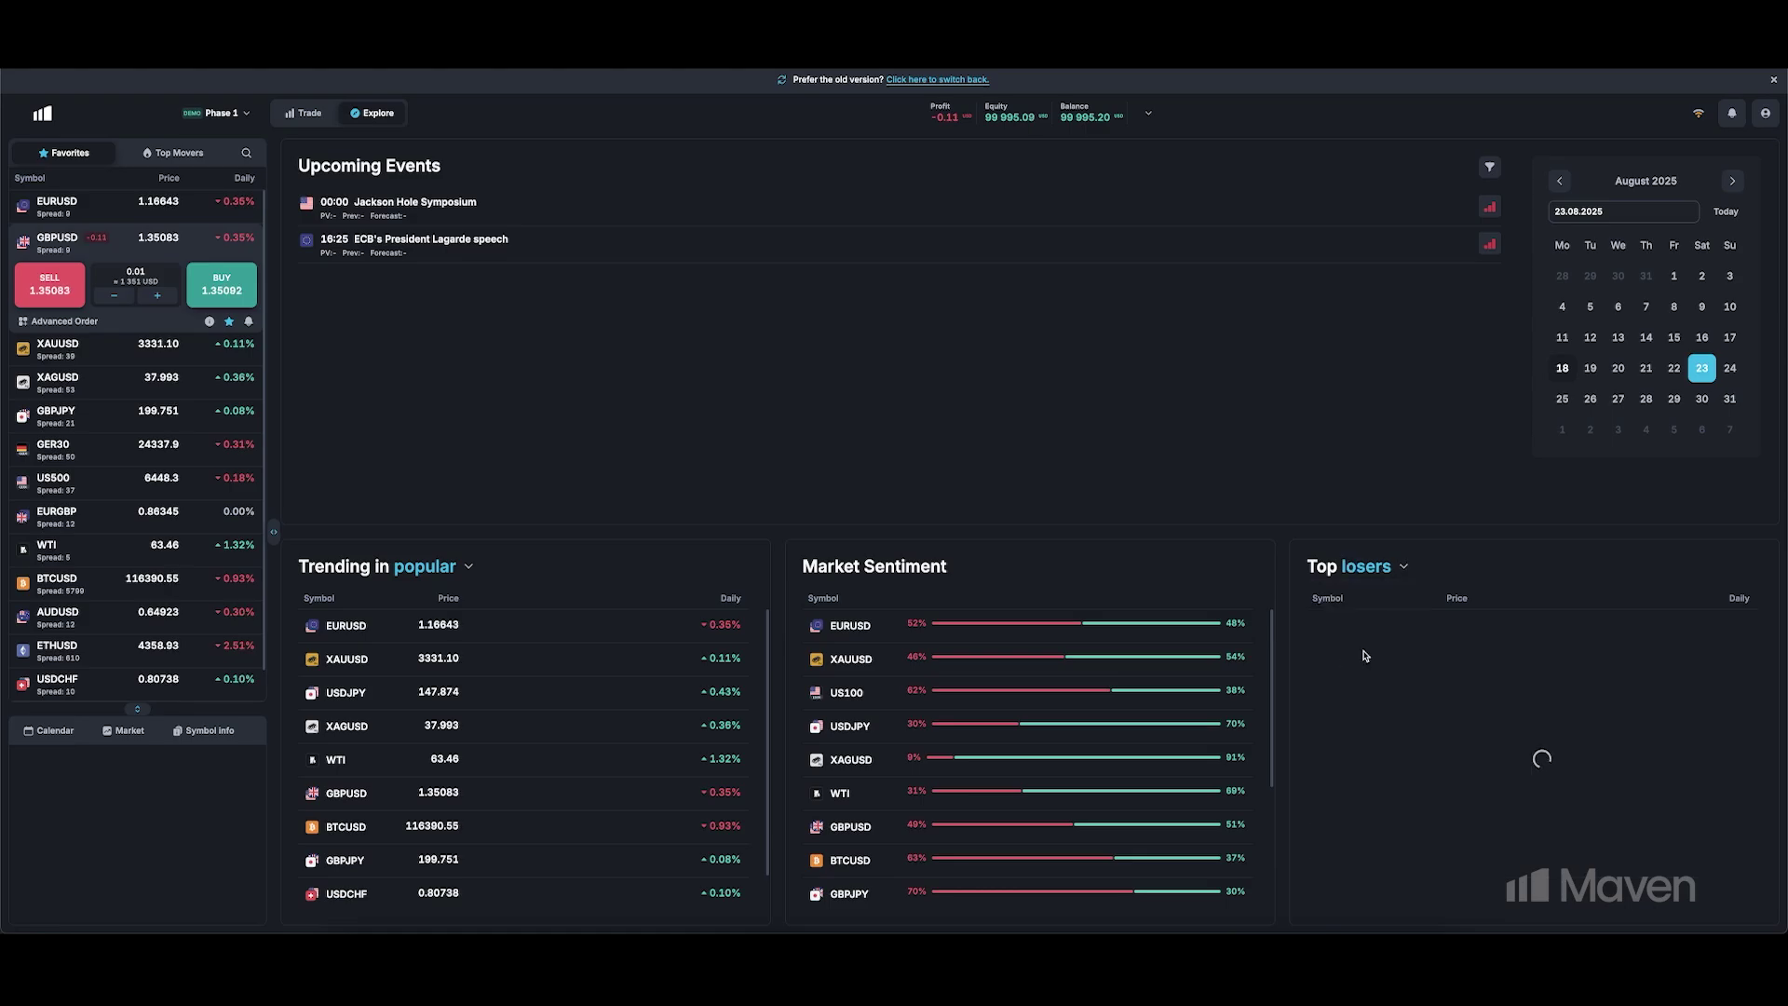
click(465, 568)
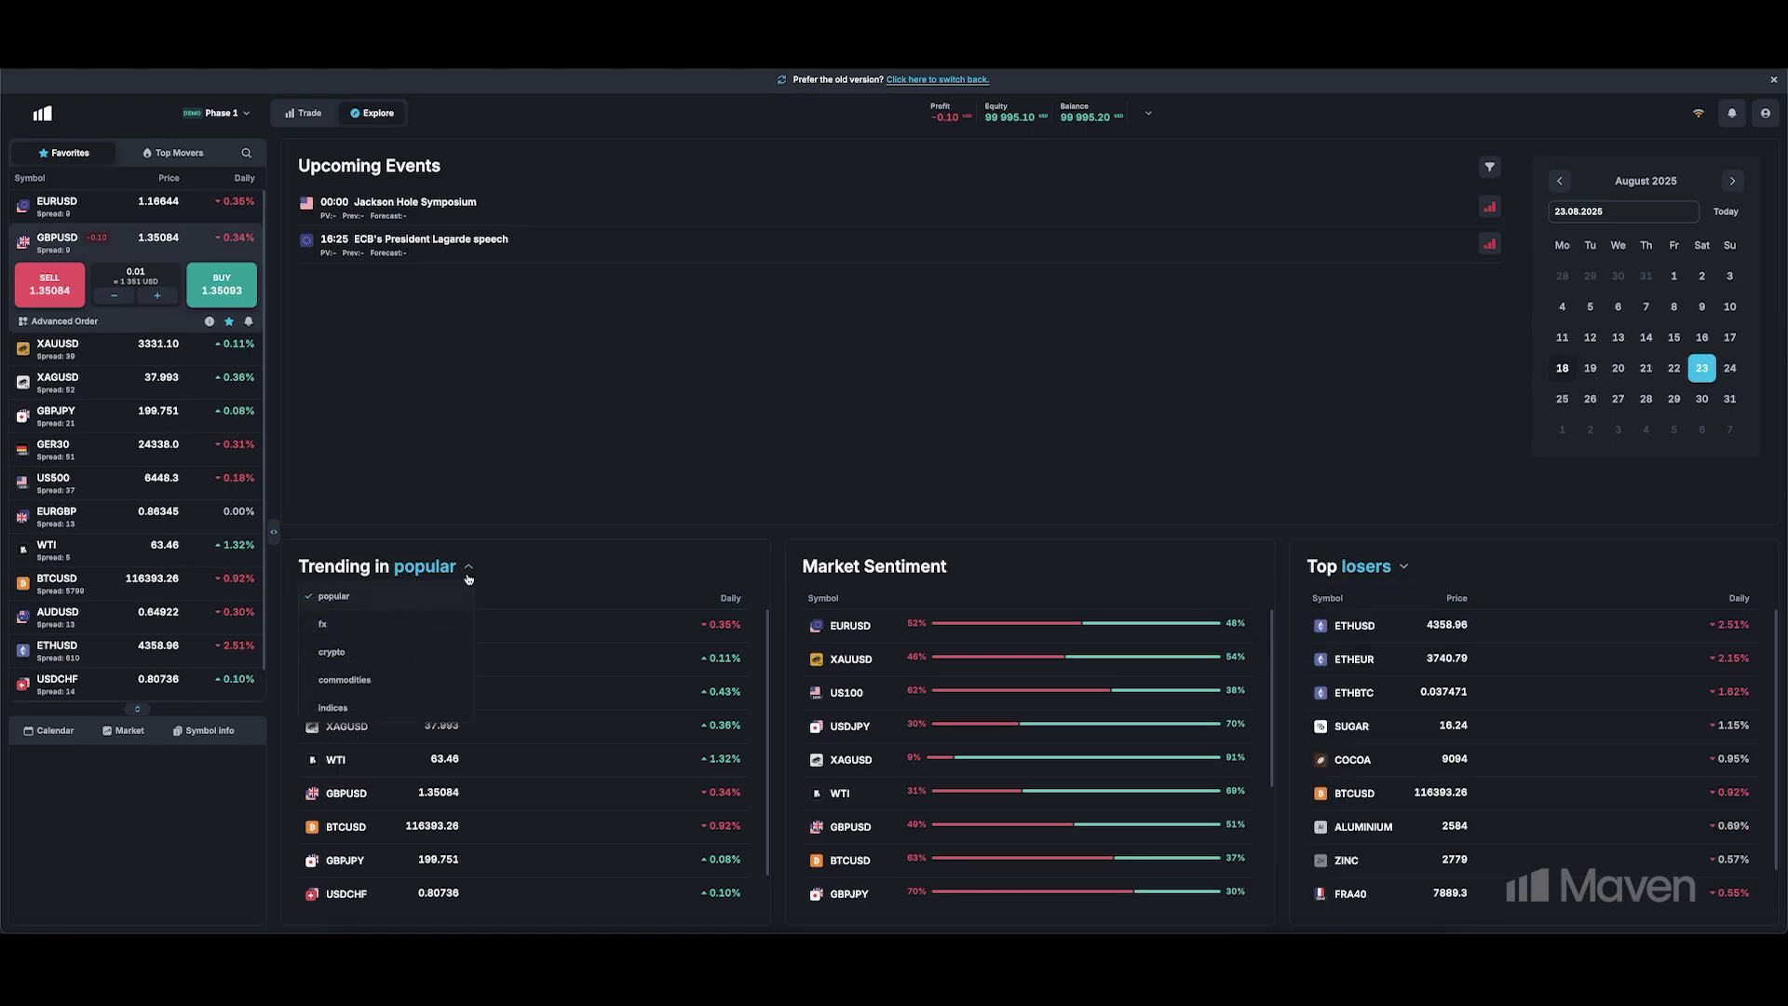
click(345, 650)
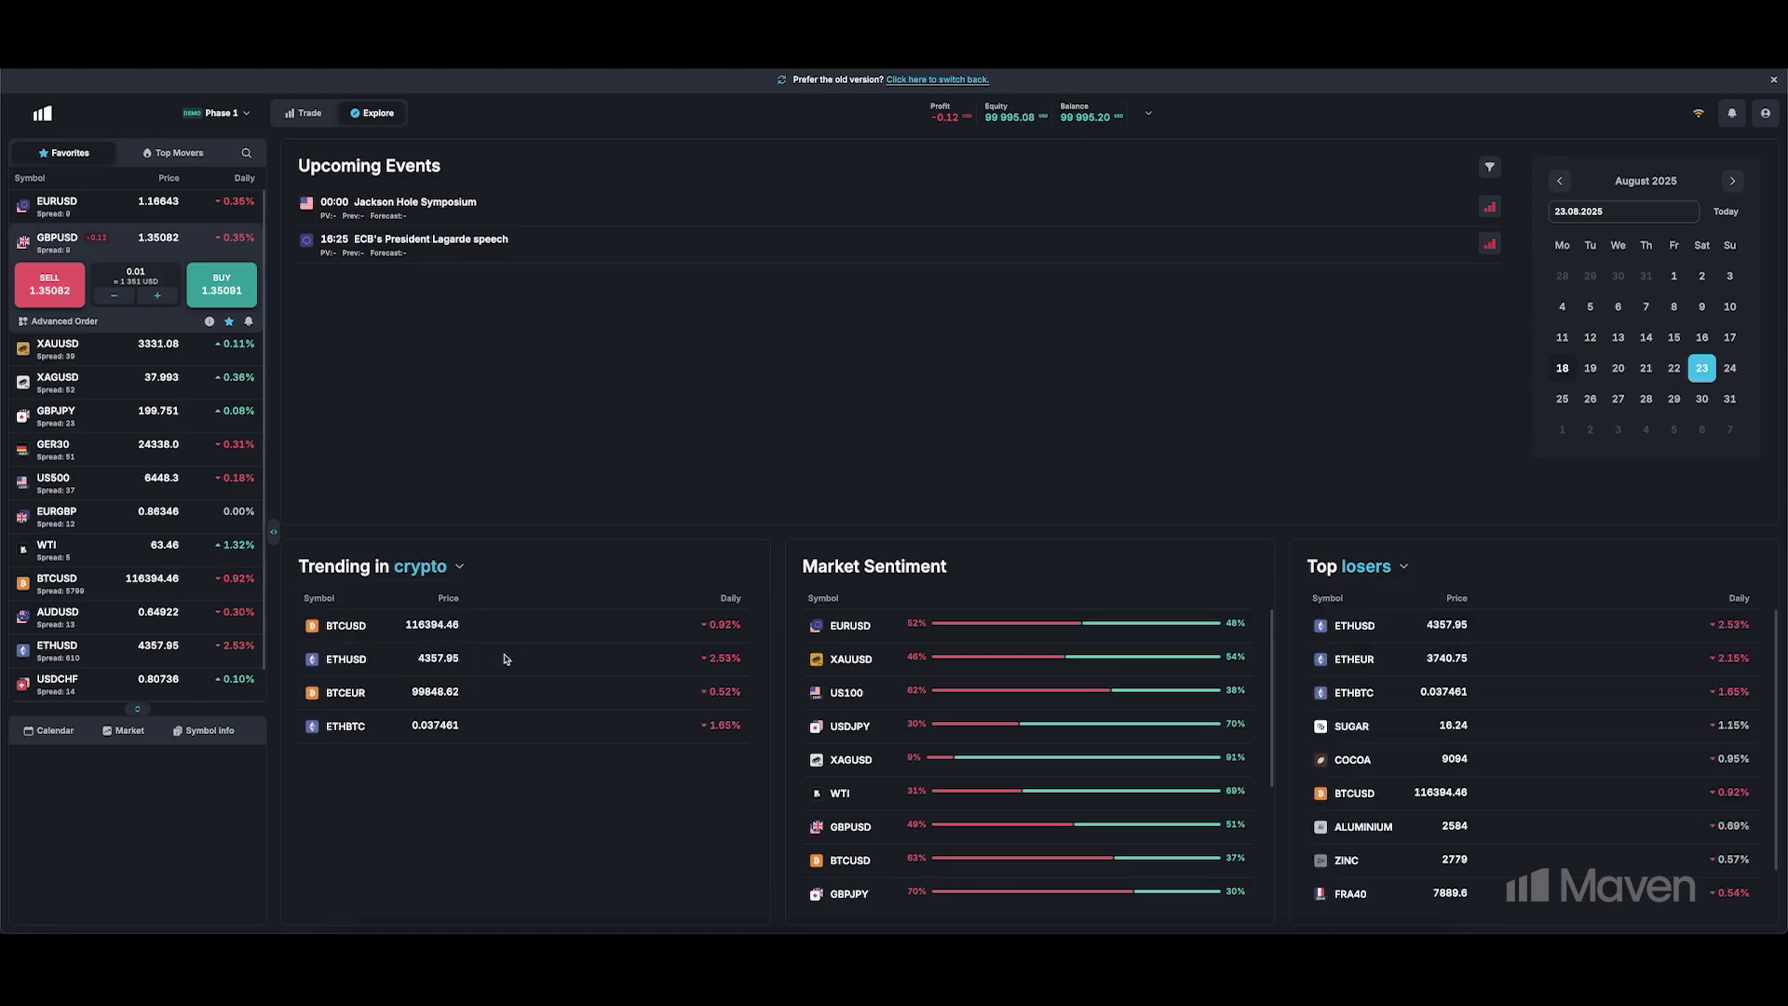
click(455, 565)
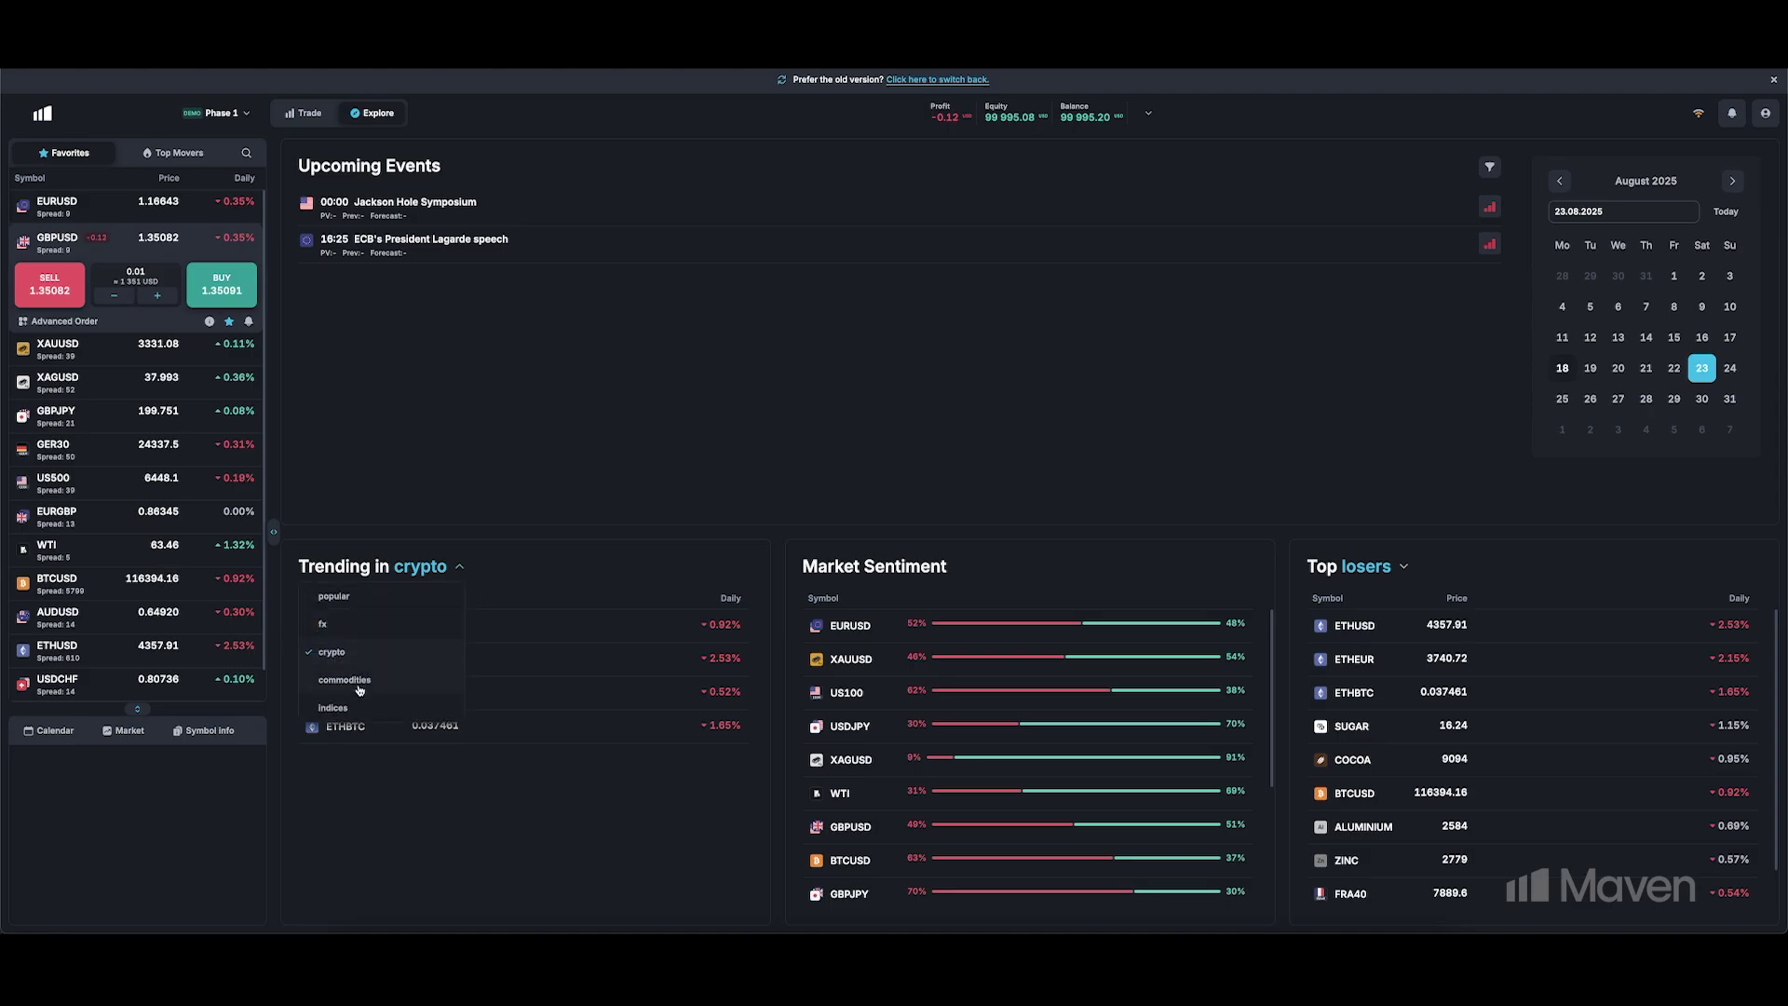
click(345, 681)
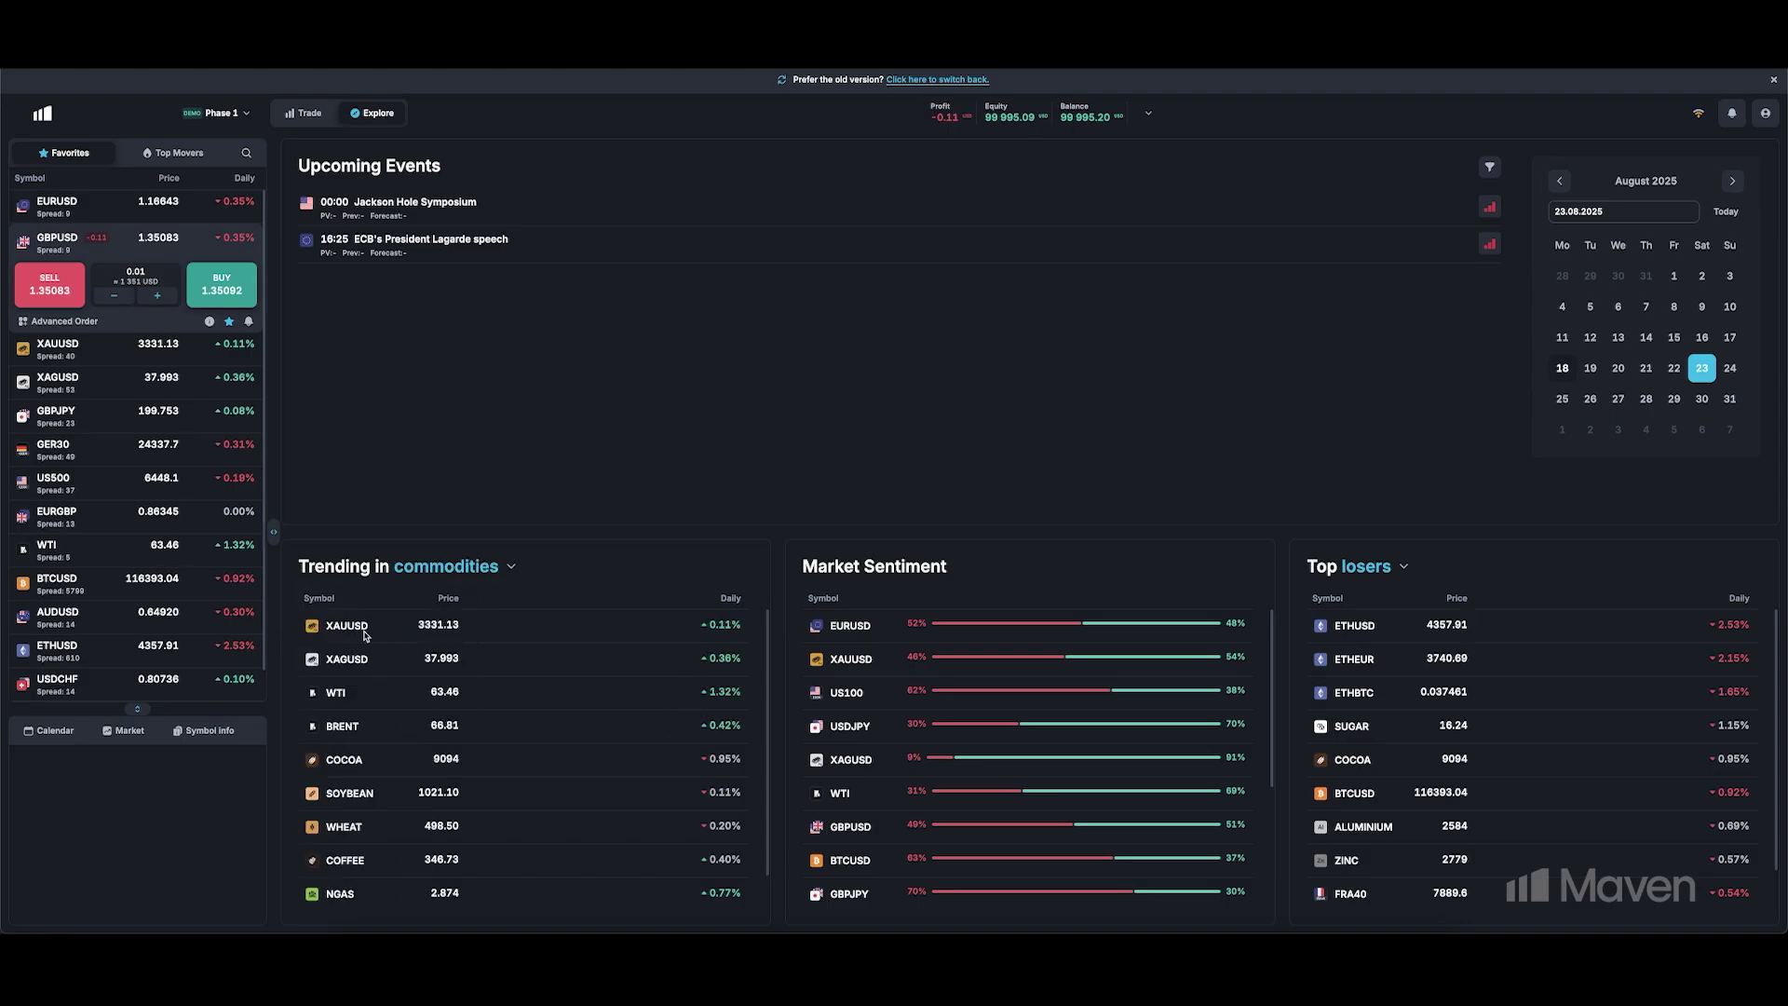
- Open an advanced market order for XAUUSD and enable its stop loss and take profit for the Buy side
click(124, 359)
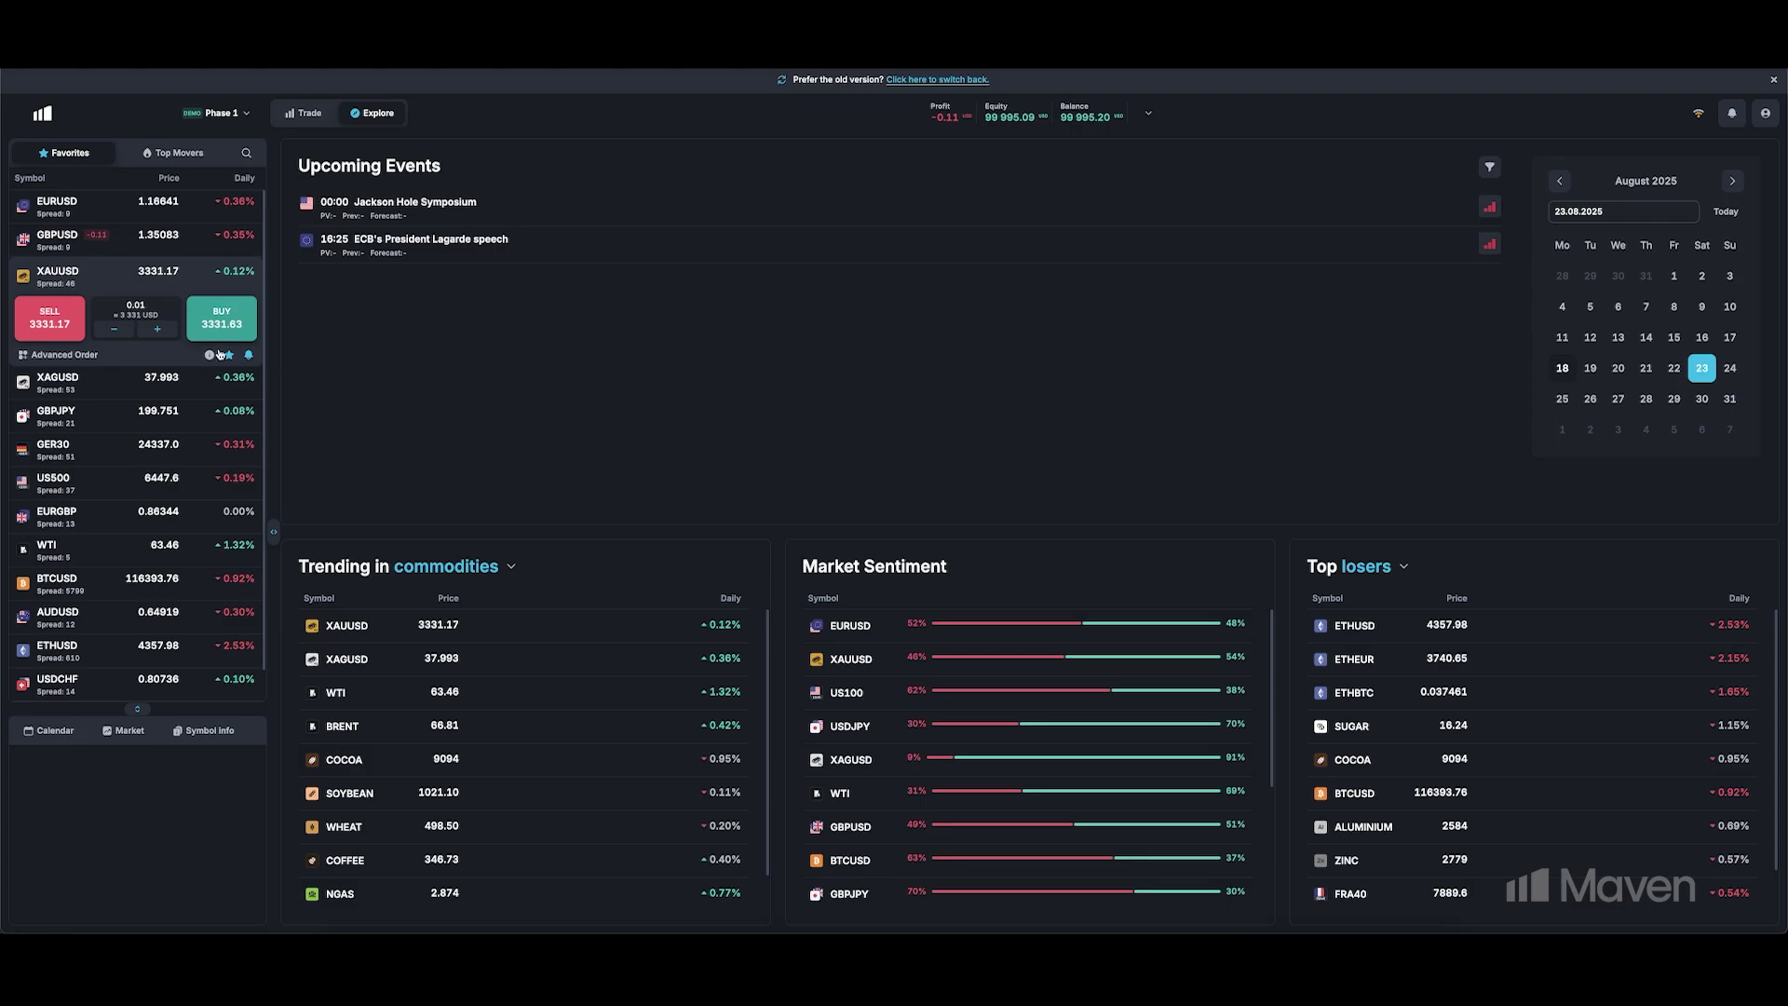
click(86, 358)
click(146, 393)
click(152, 445)
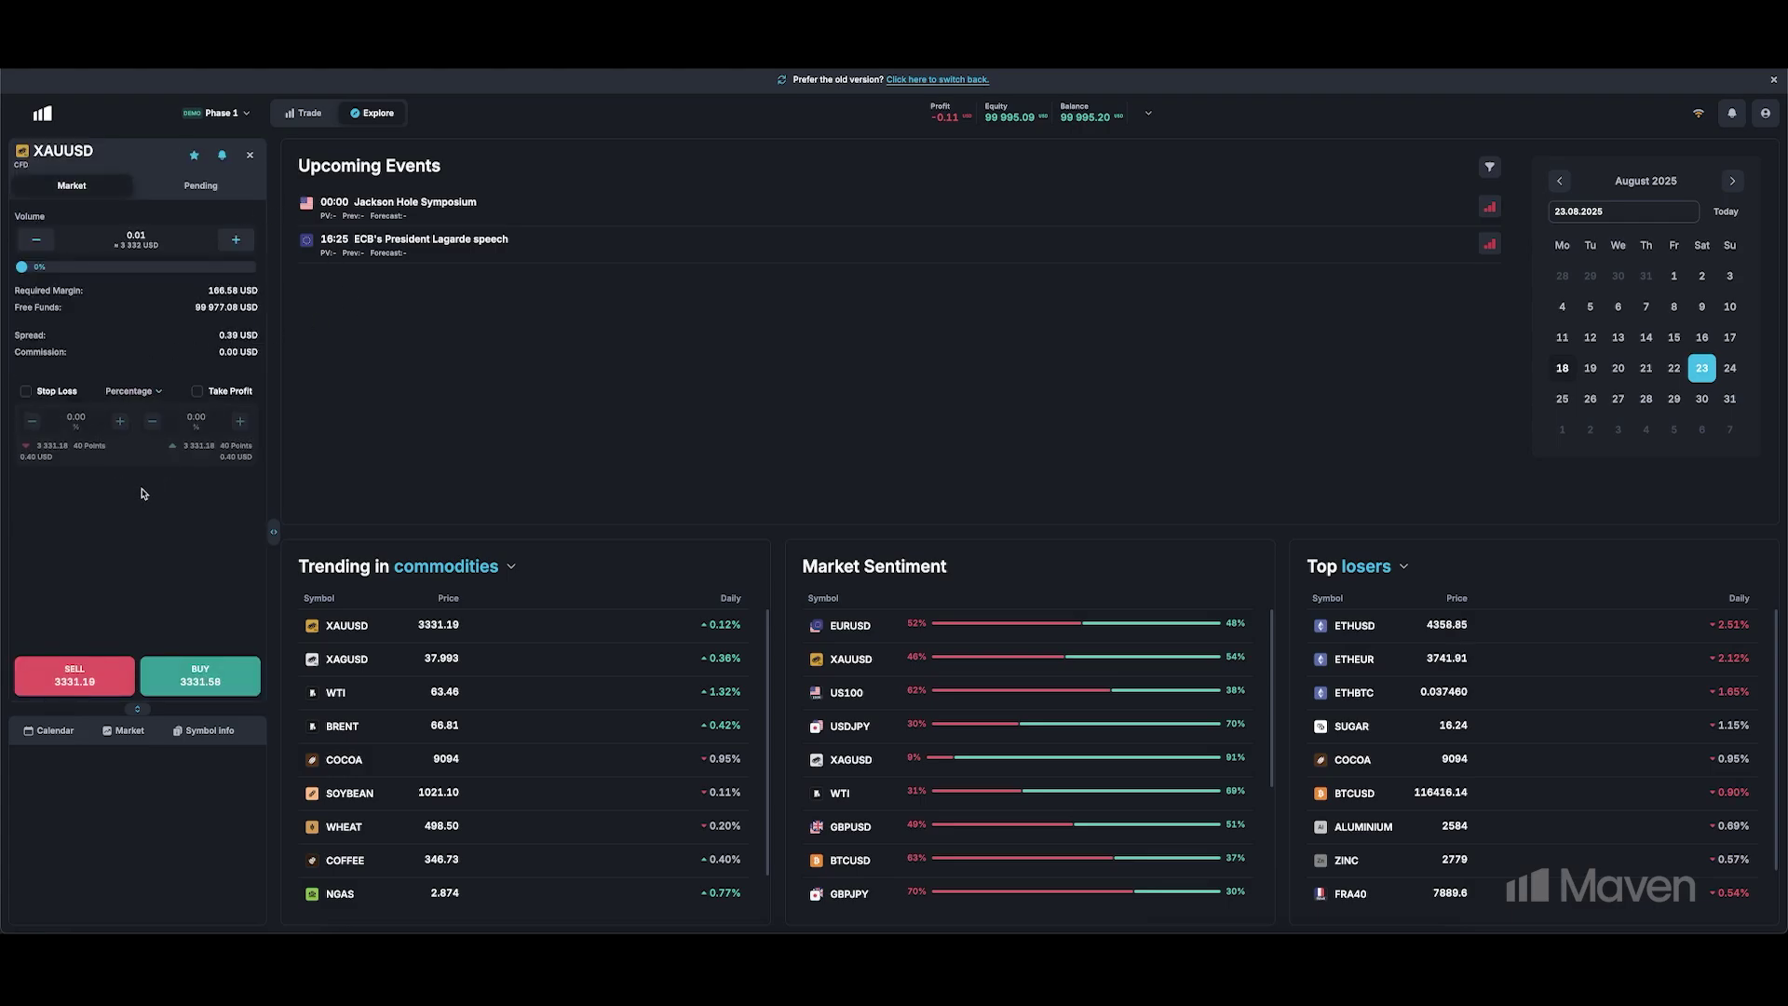
click(27, 391)
click(197, 392)
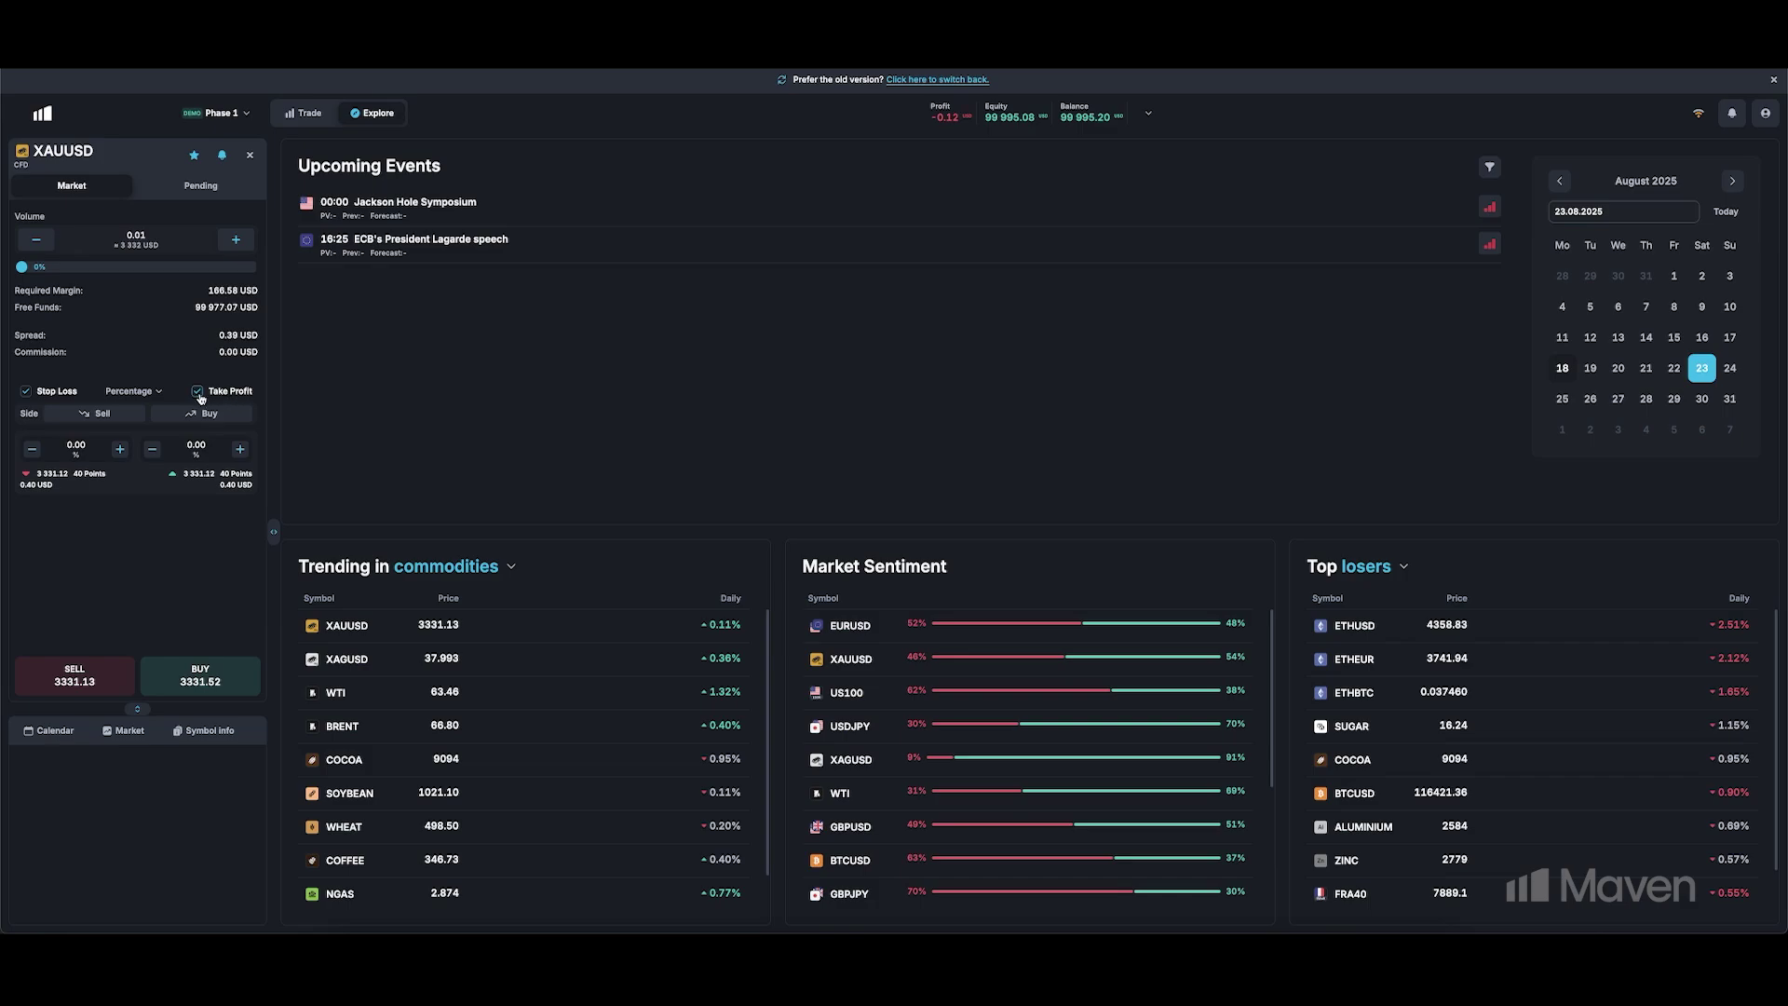
click(120, 450)
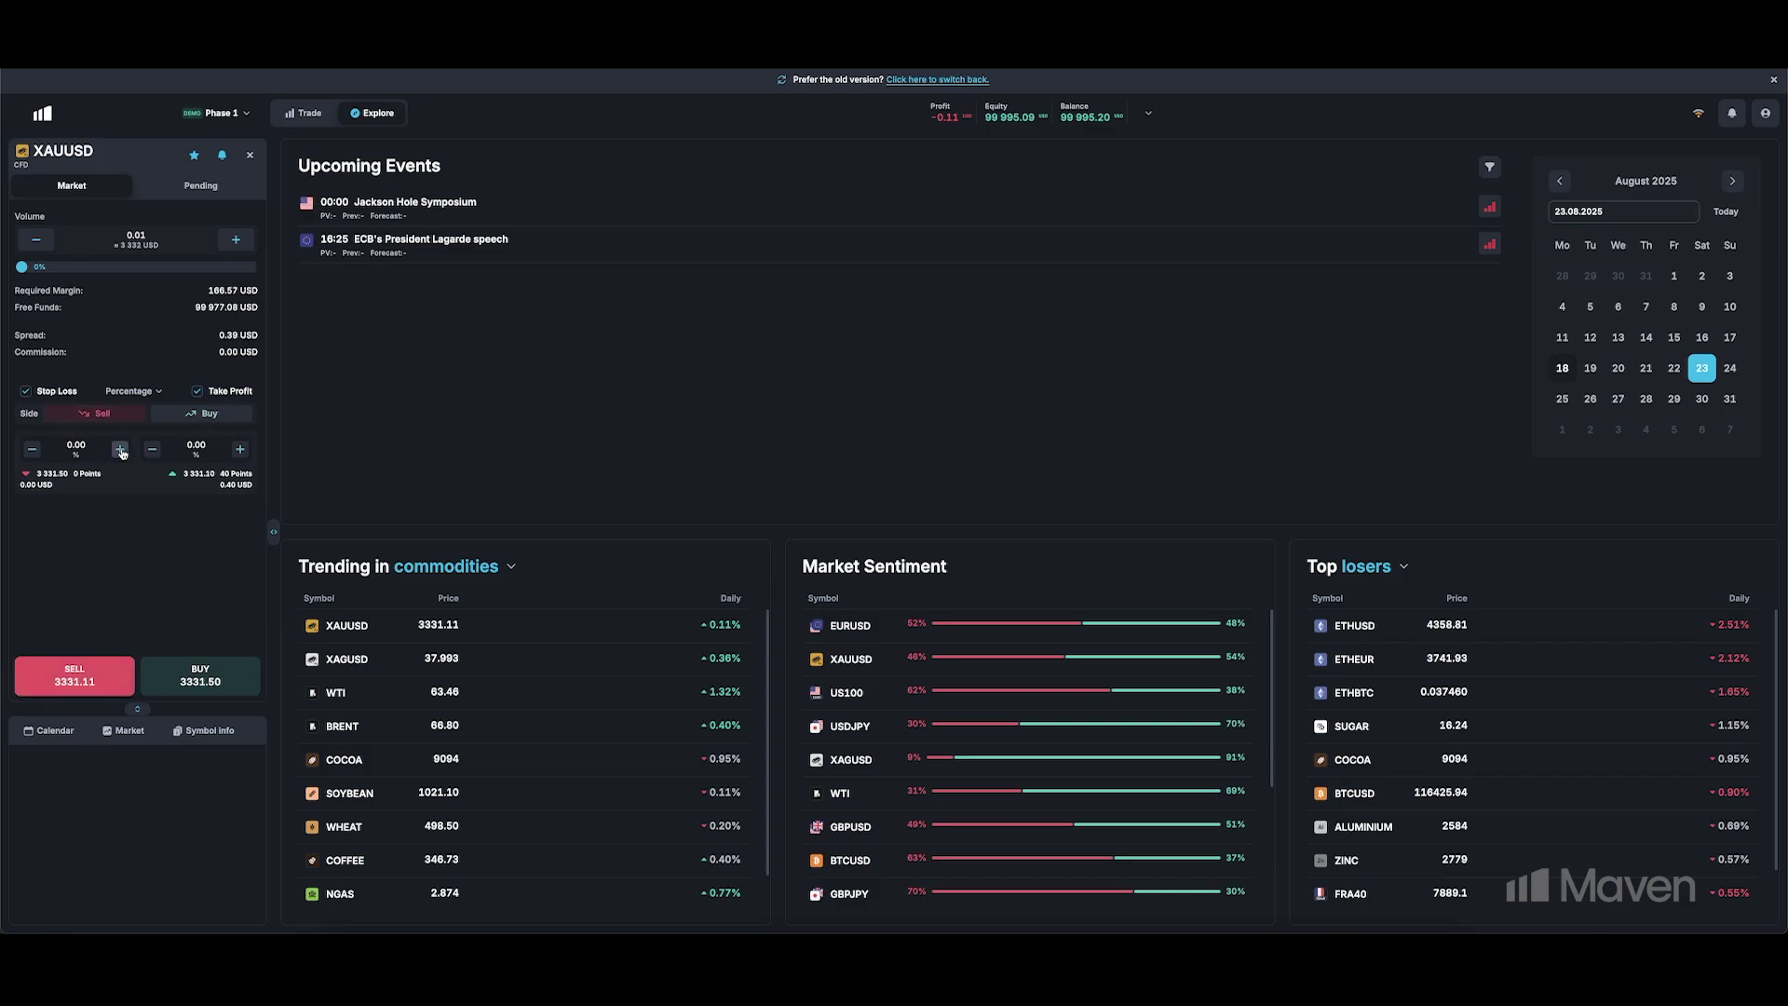
click(207, 416)
- Cycle the stop loss and take profit units through Price, Percentage and Points, ending on Percentage, and return to the trading chart
click(154, 399)
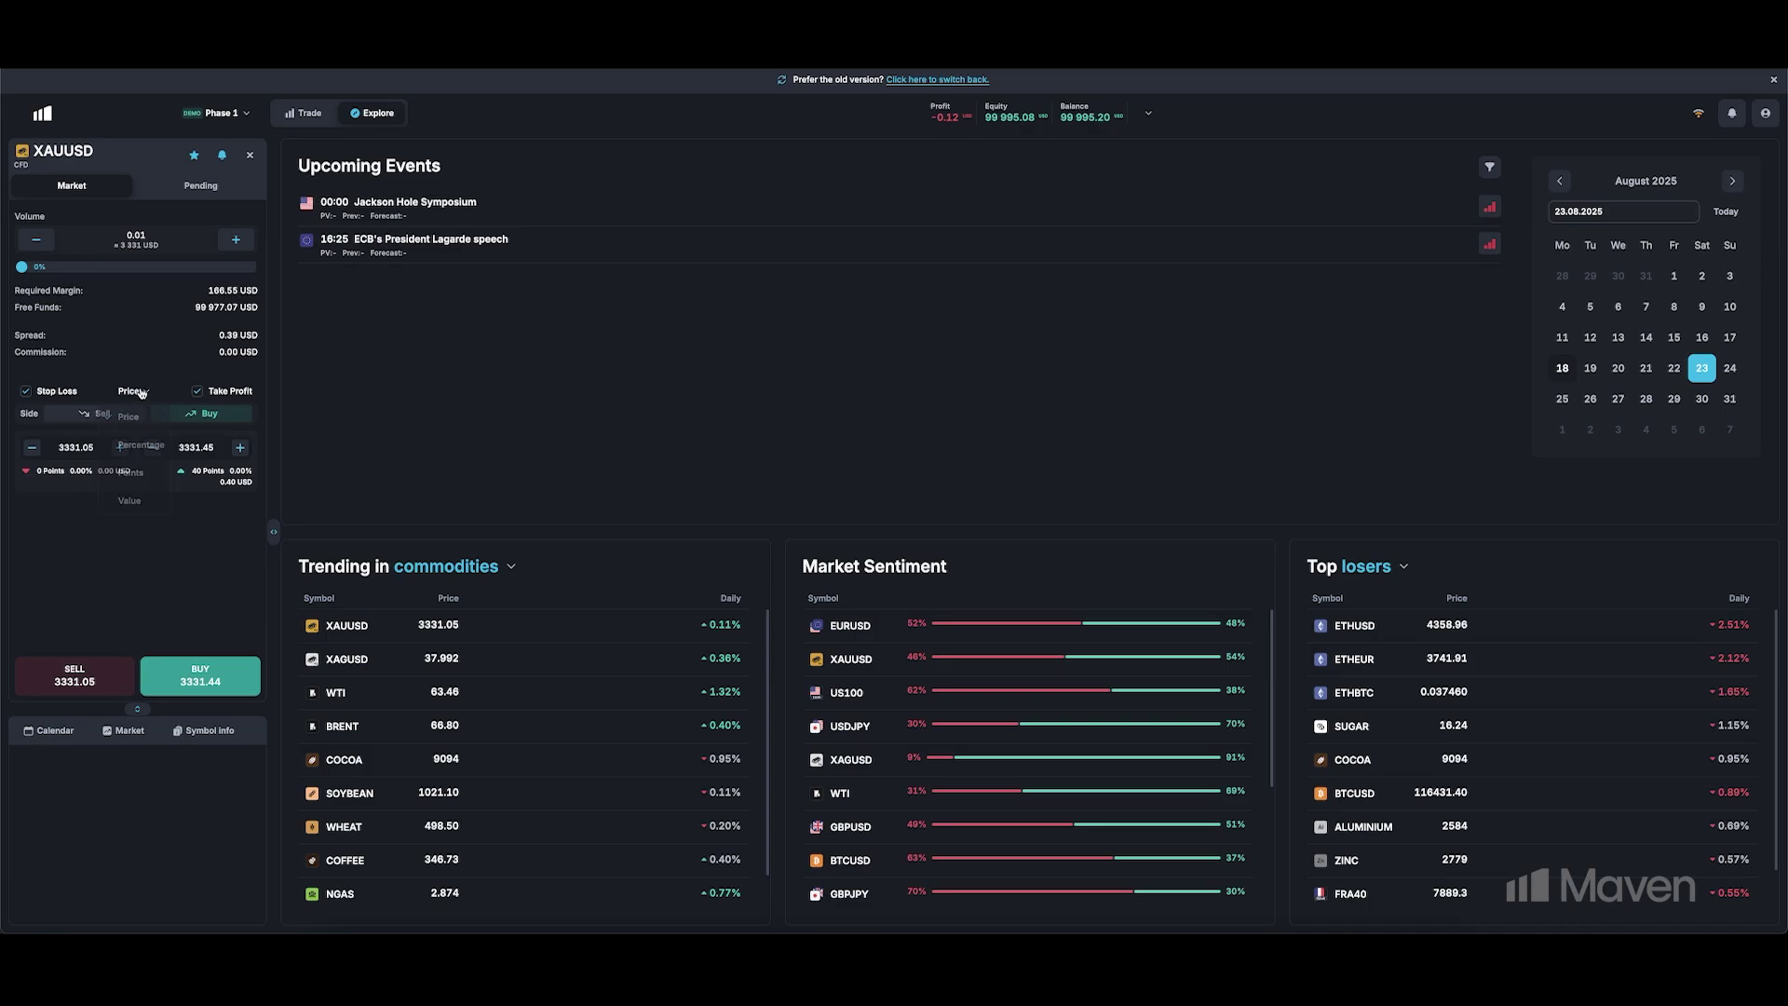
click(159, 445)
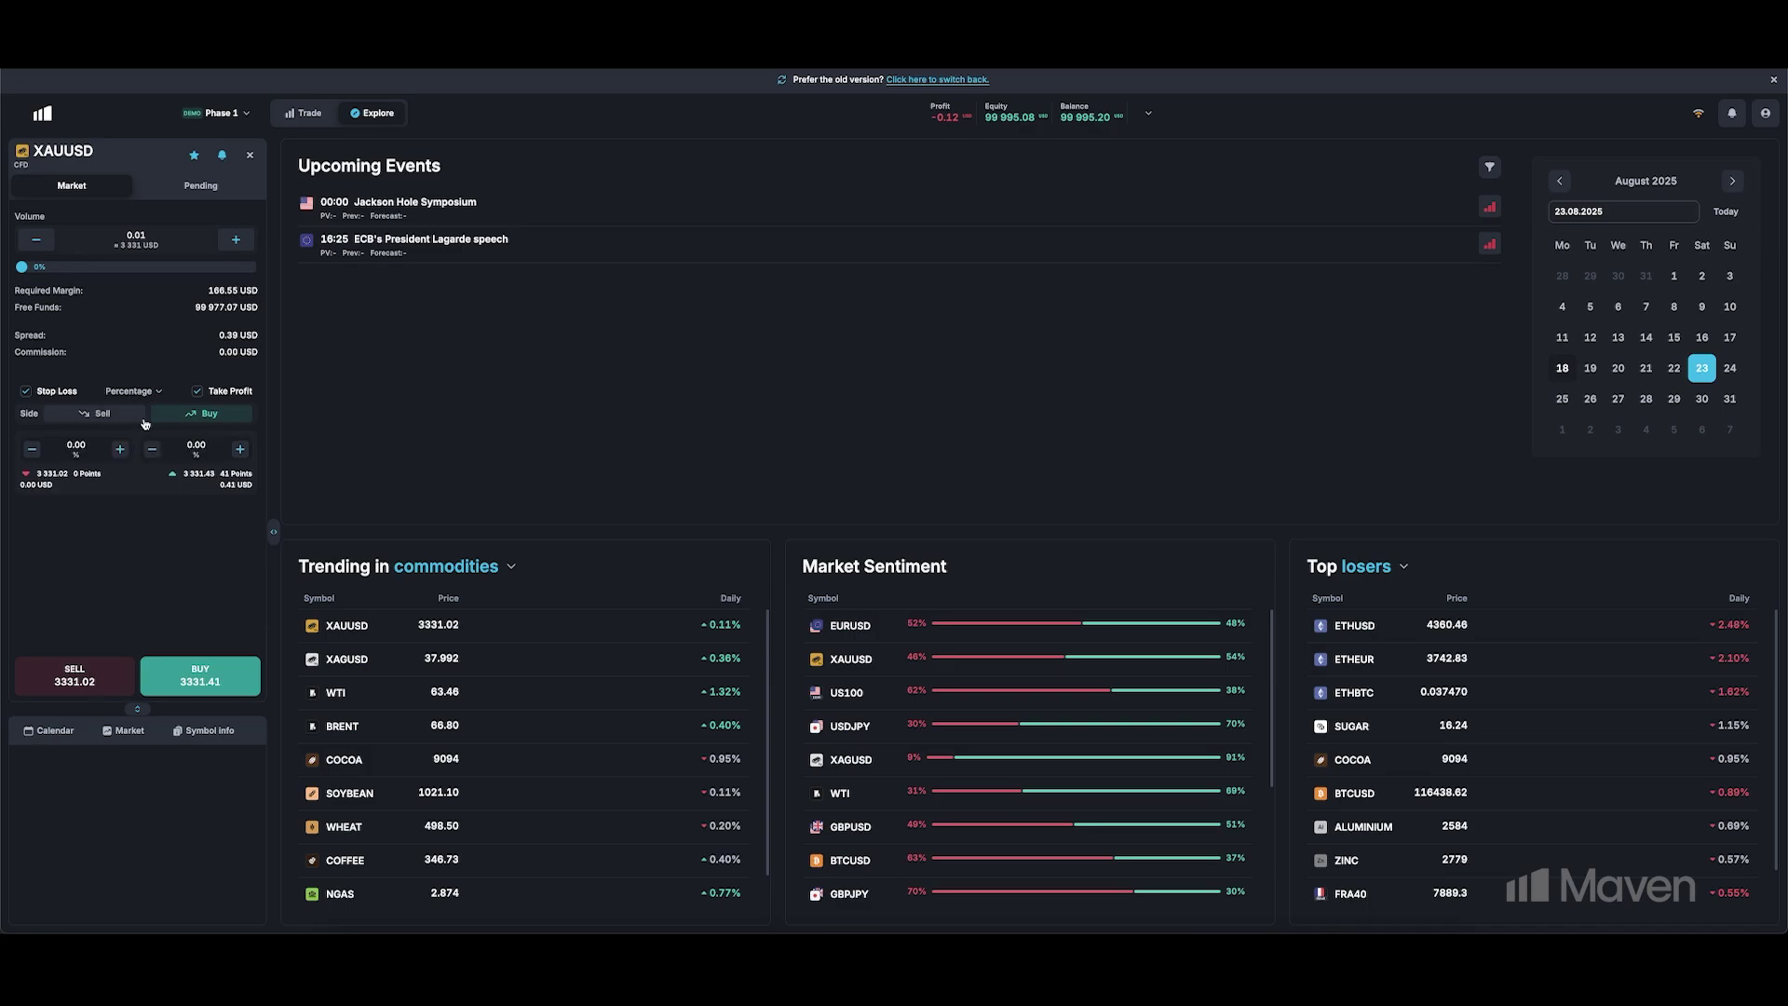
click(129, 393)
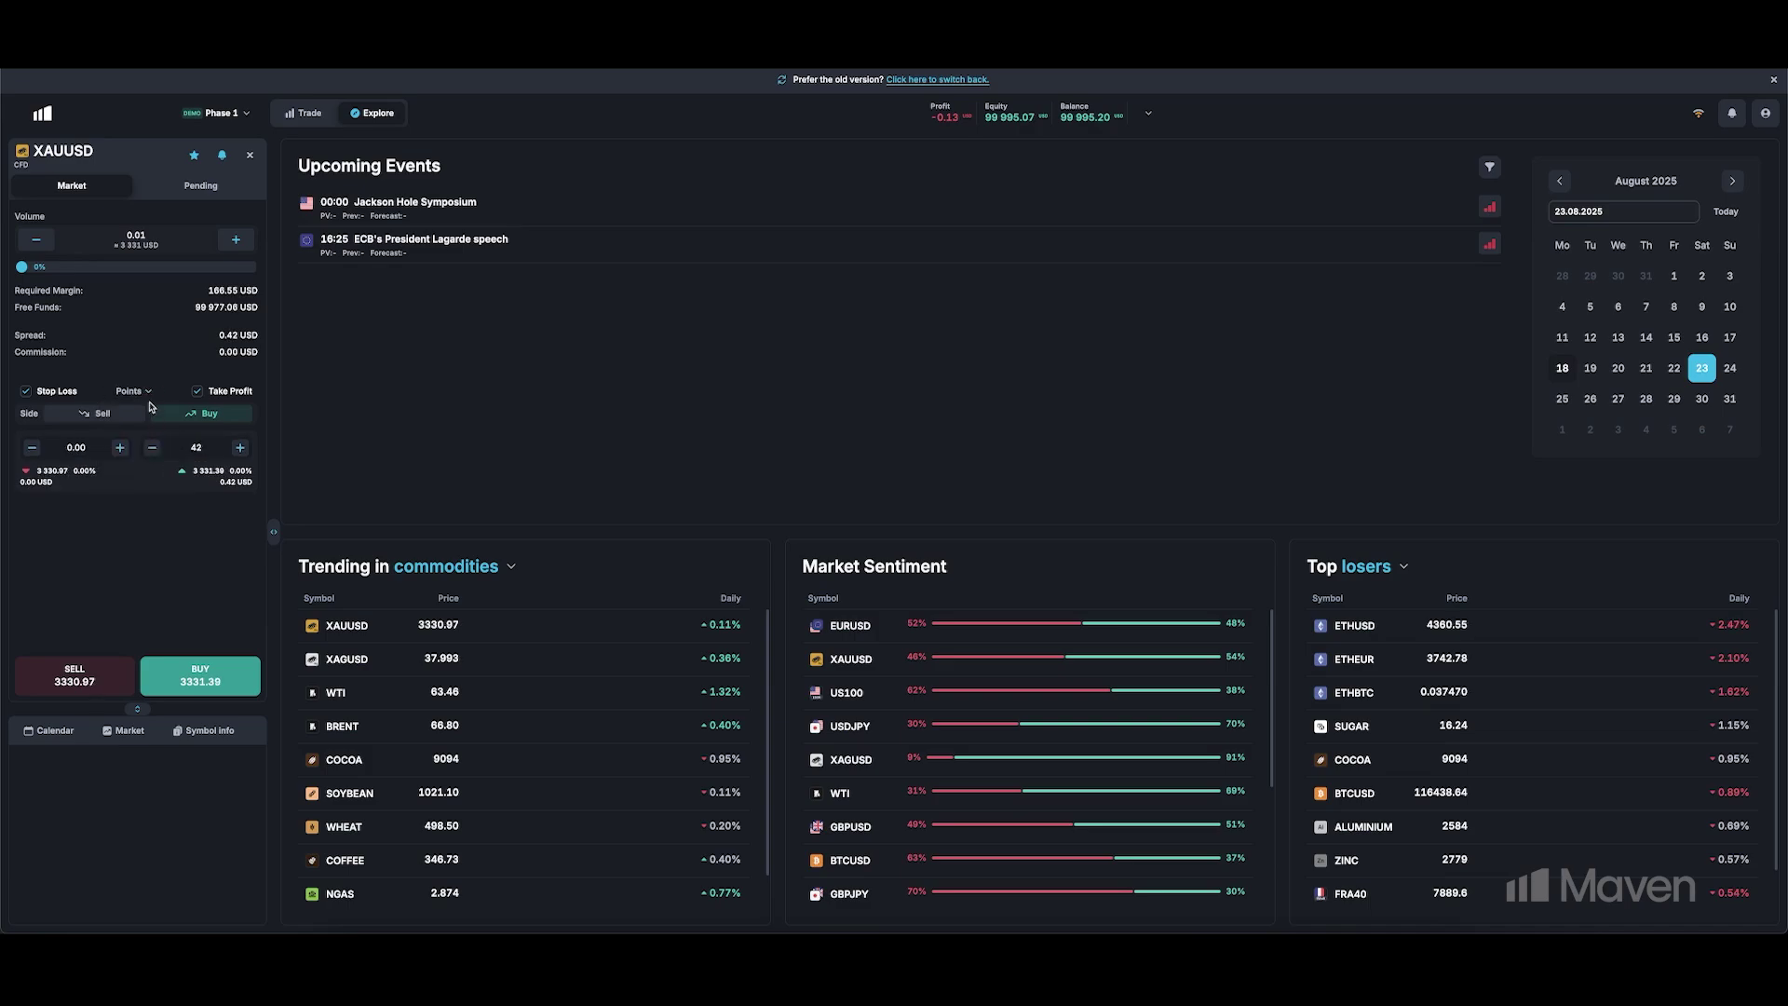
click(140, 445)
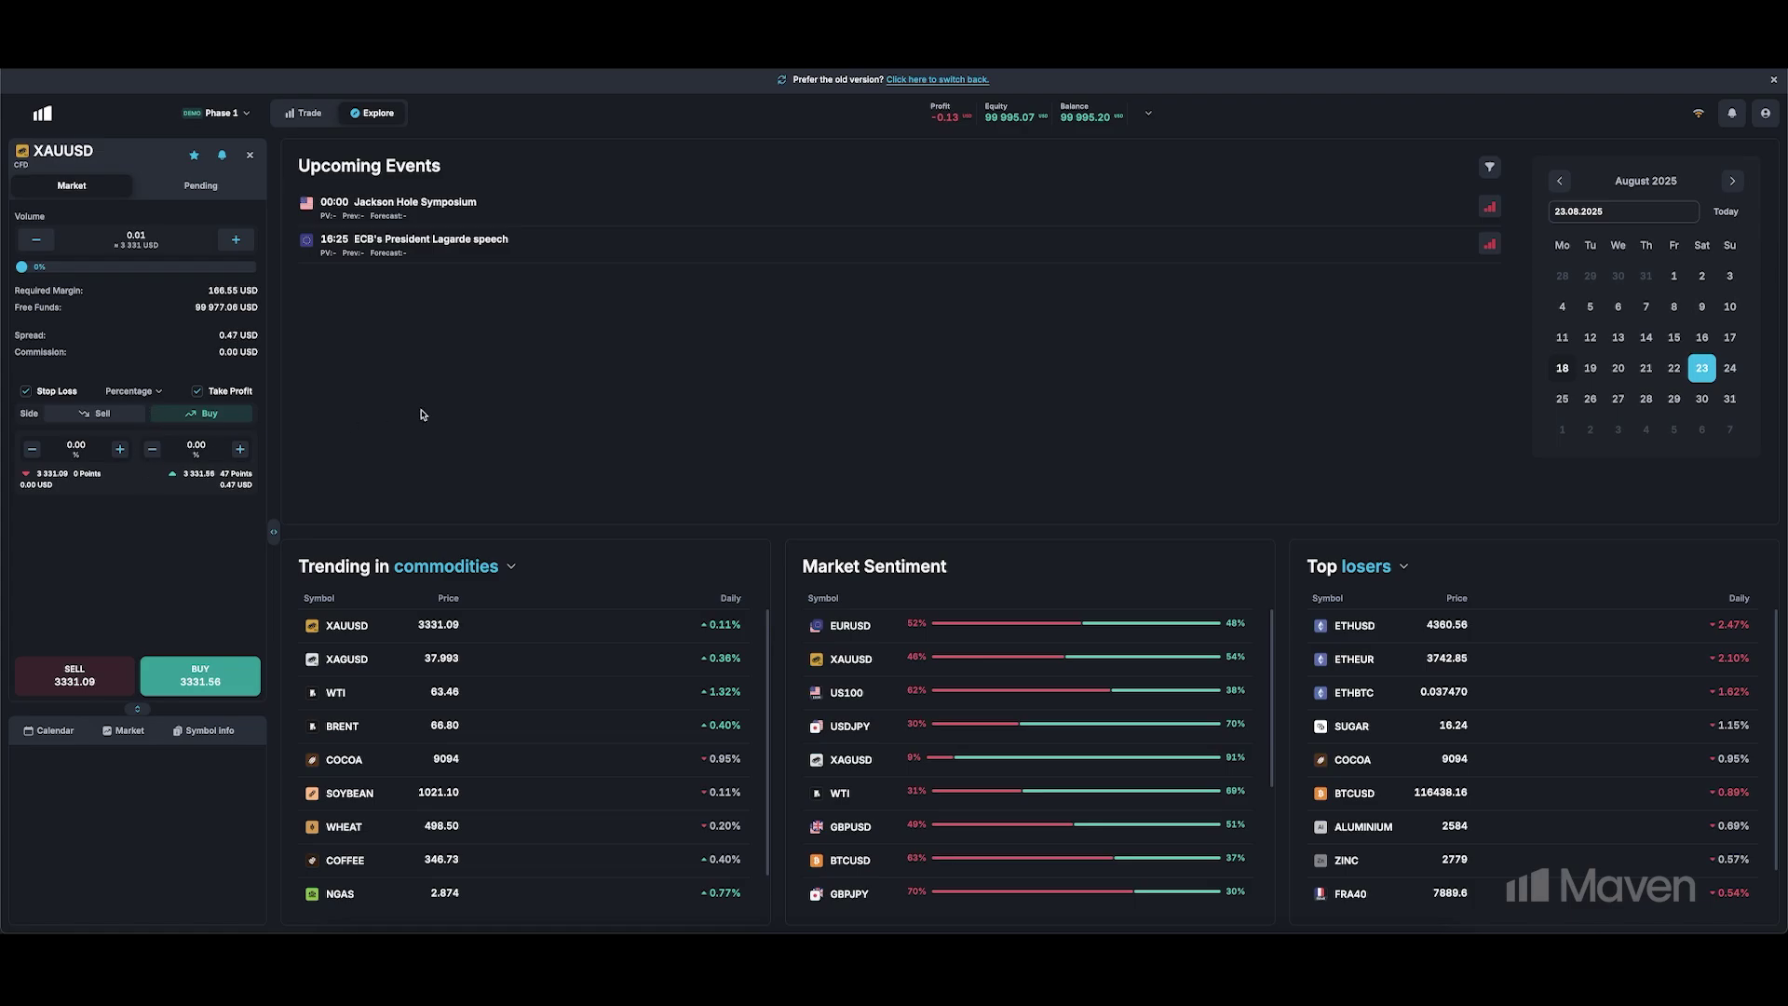
click(303, 112)
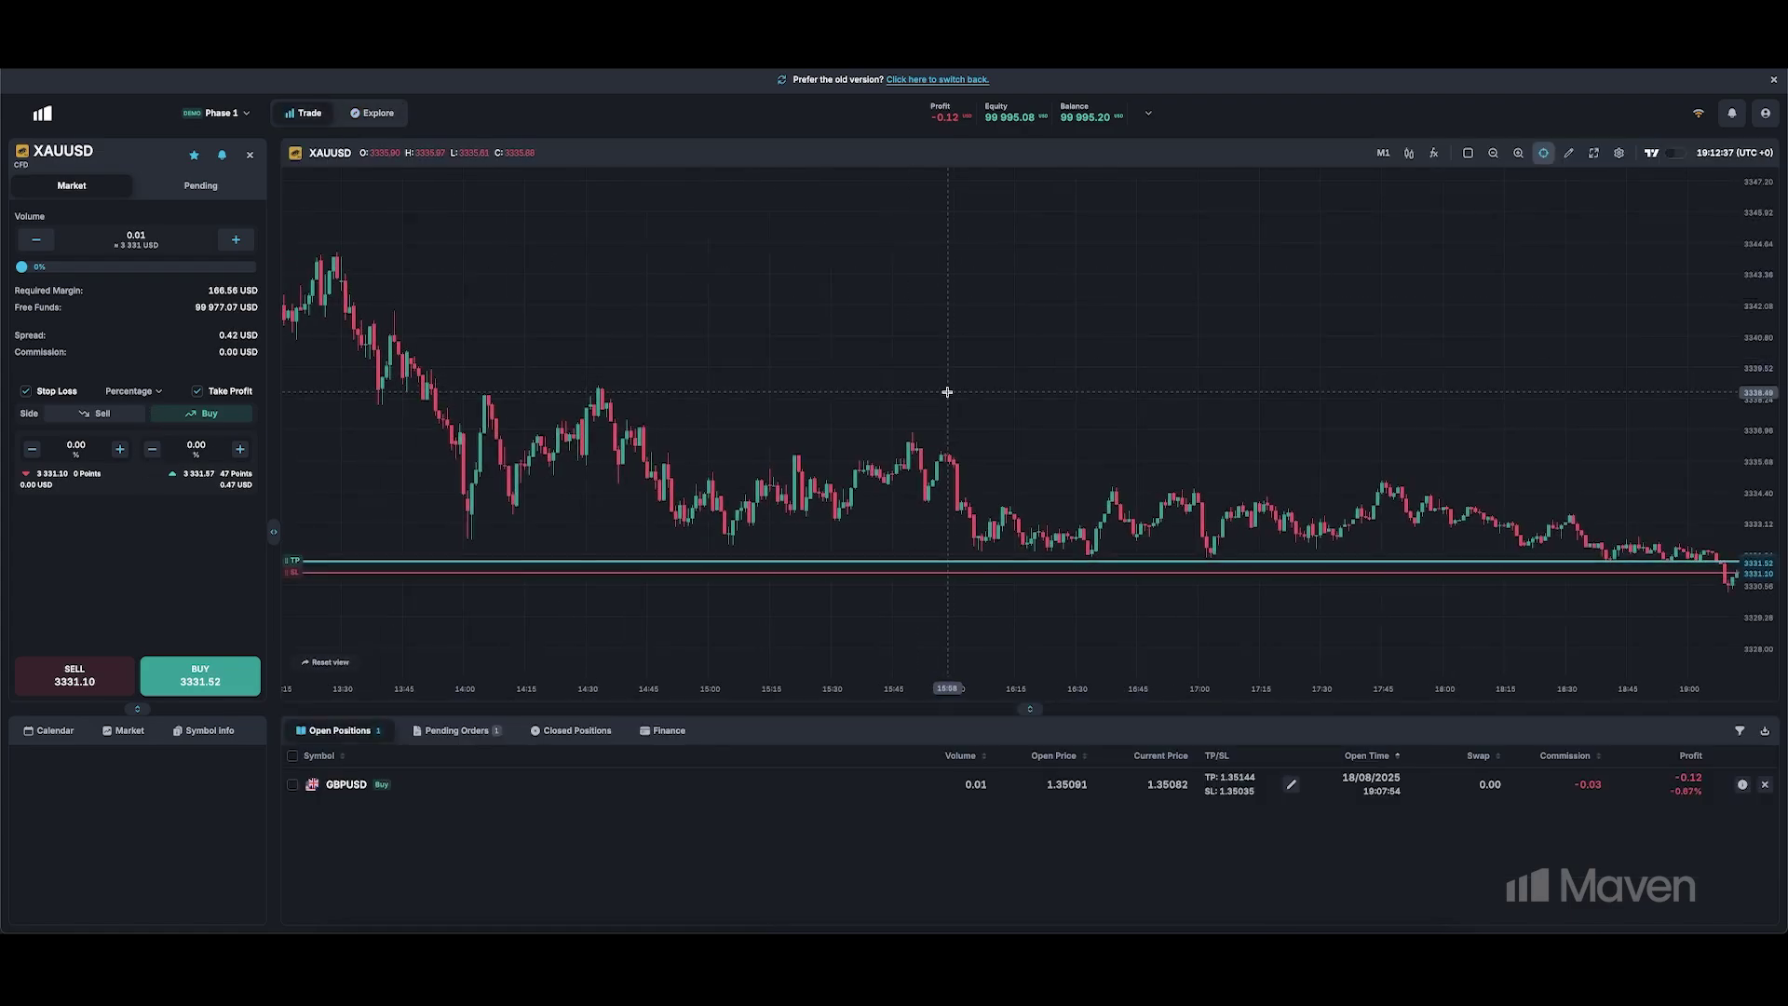
- Close the open GBPUSD buy position and cancel the pending GBPUSD Buy Limit order
scroll(1091, 418, up, 4)
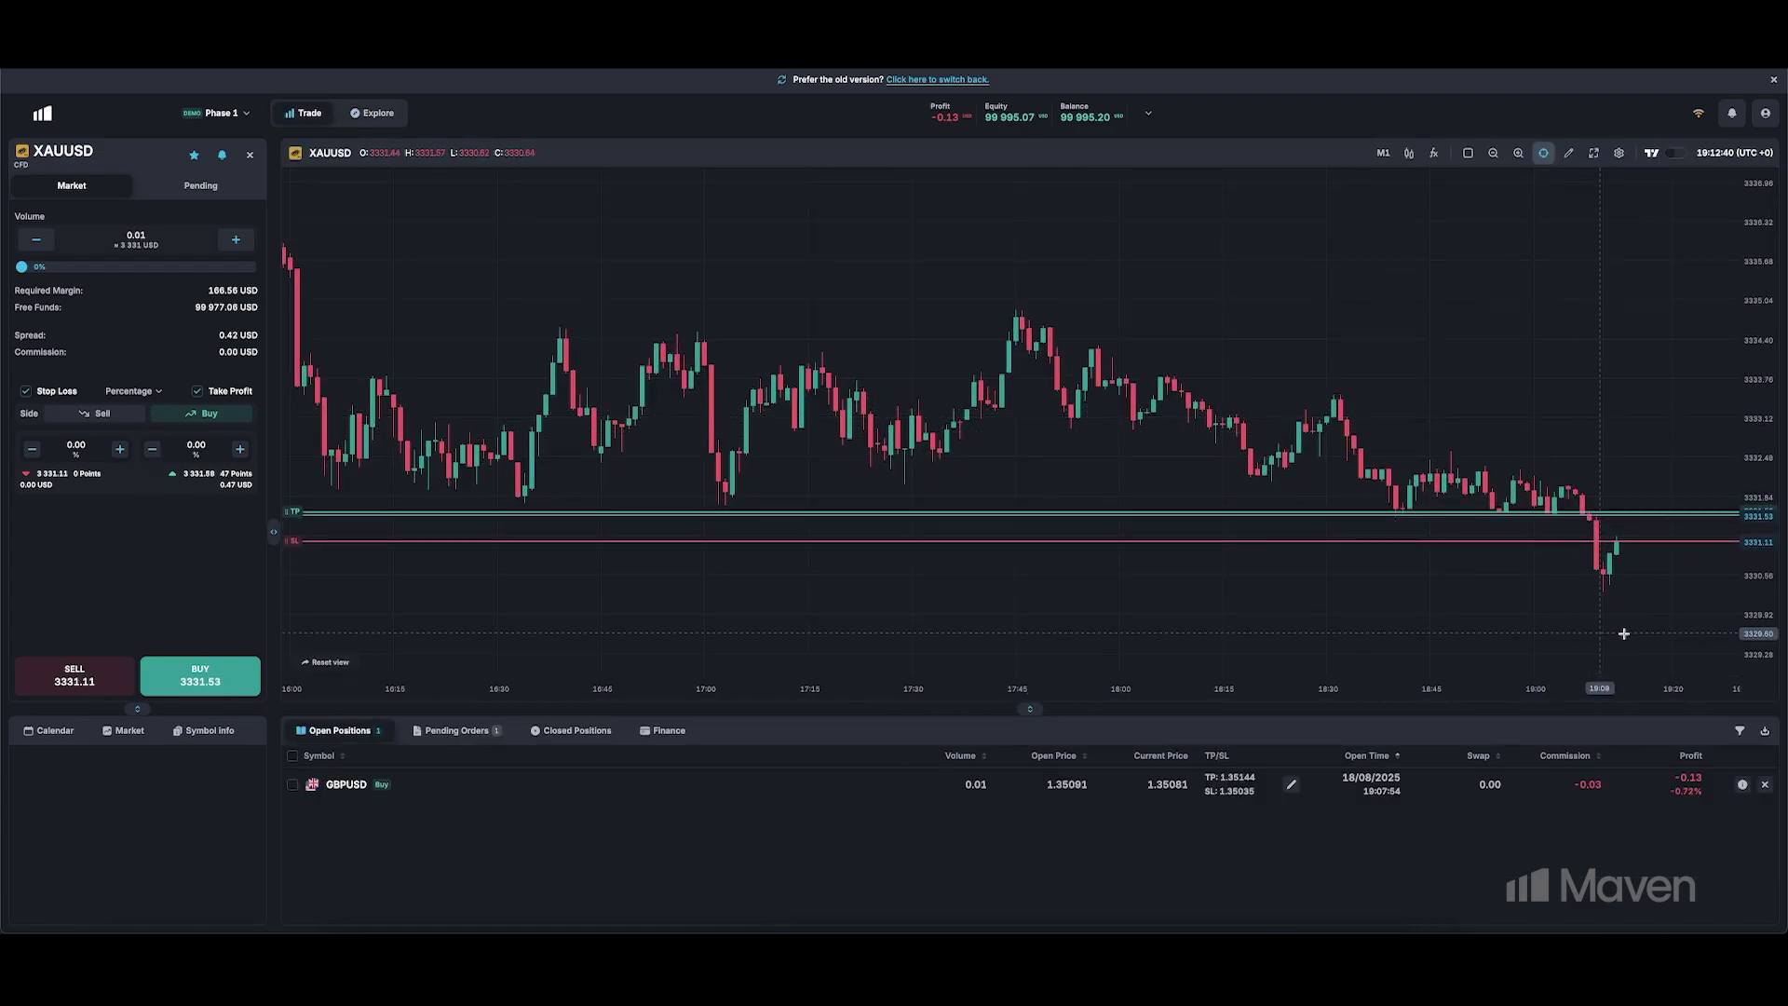
click(1761, 787)
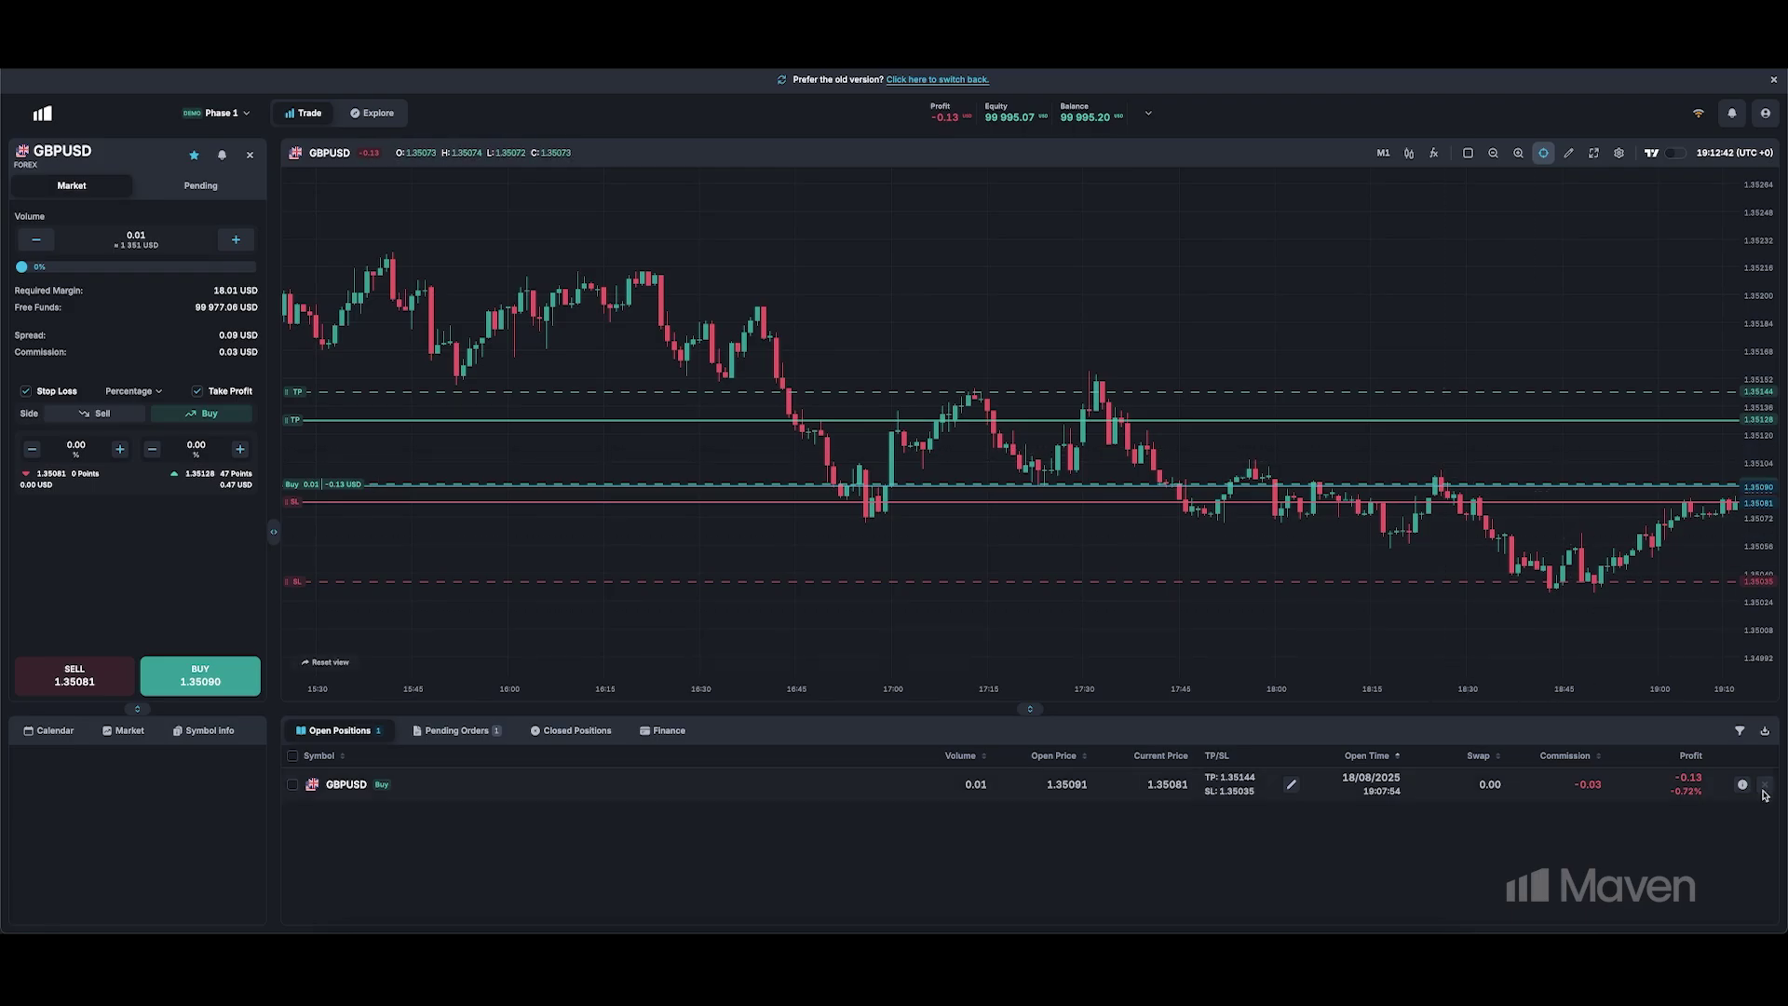
click(1763, 791)
click(456, 732)
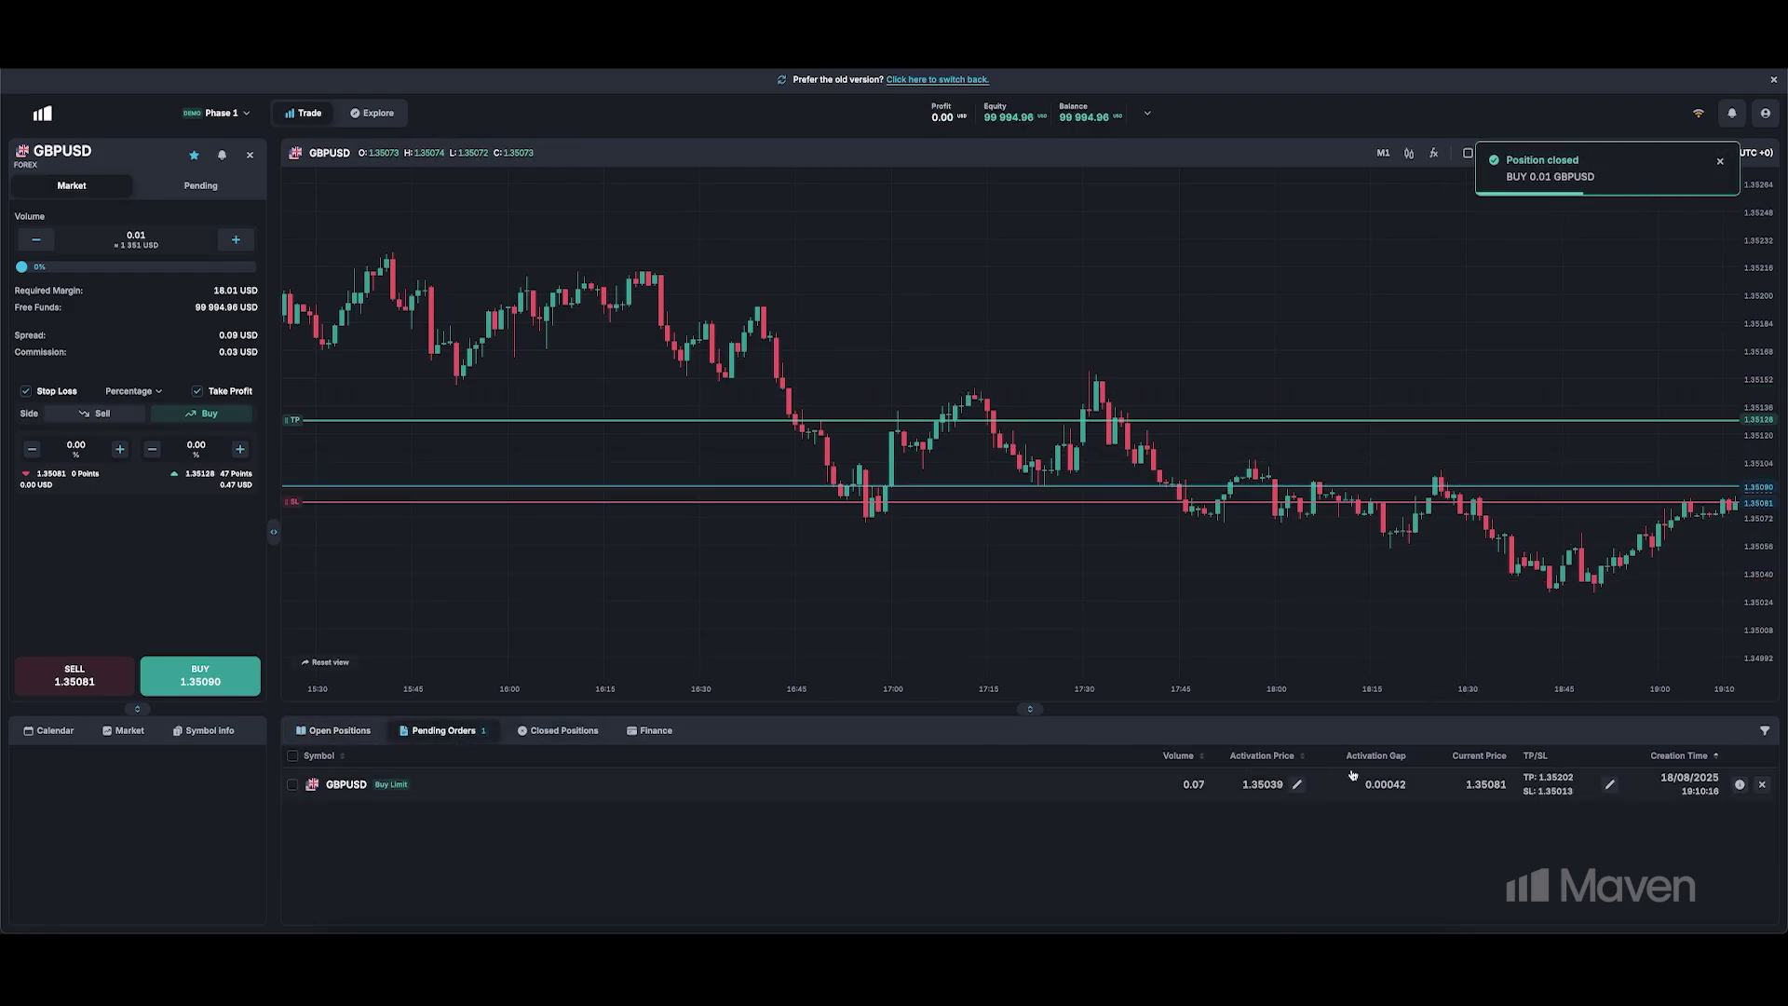
click(1762, 788)
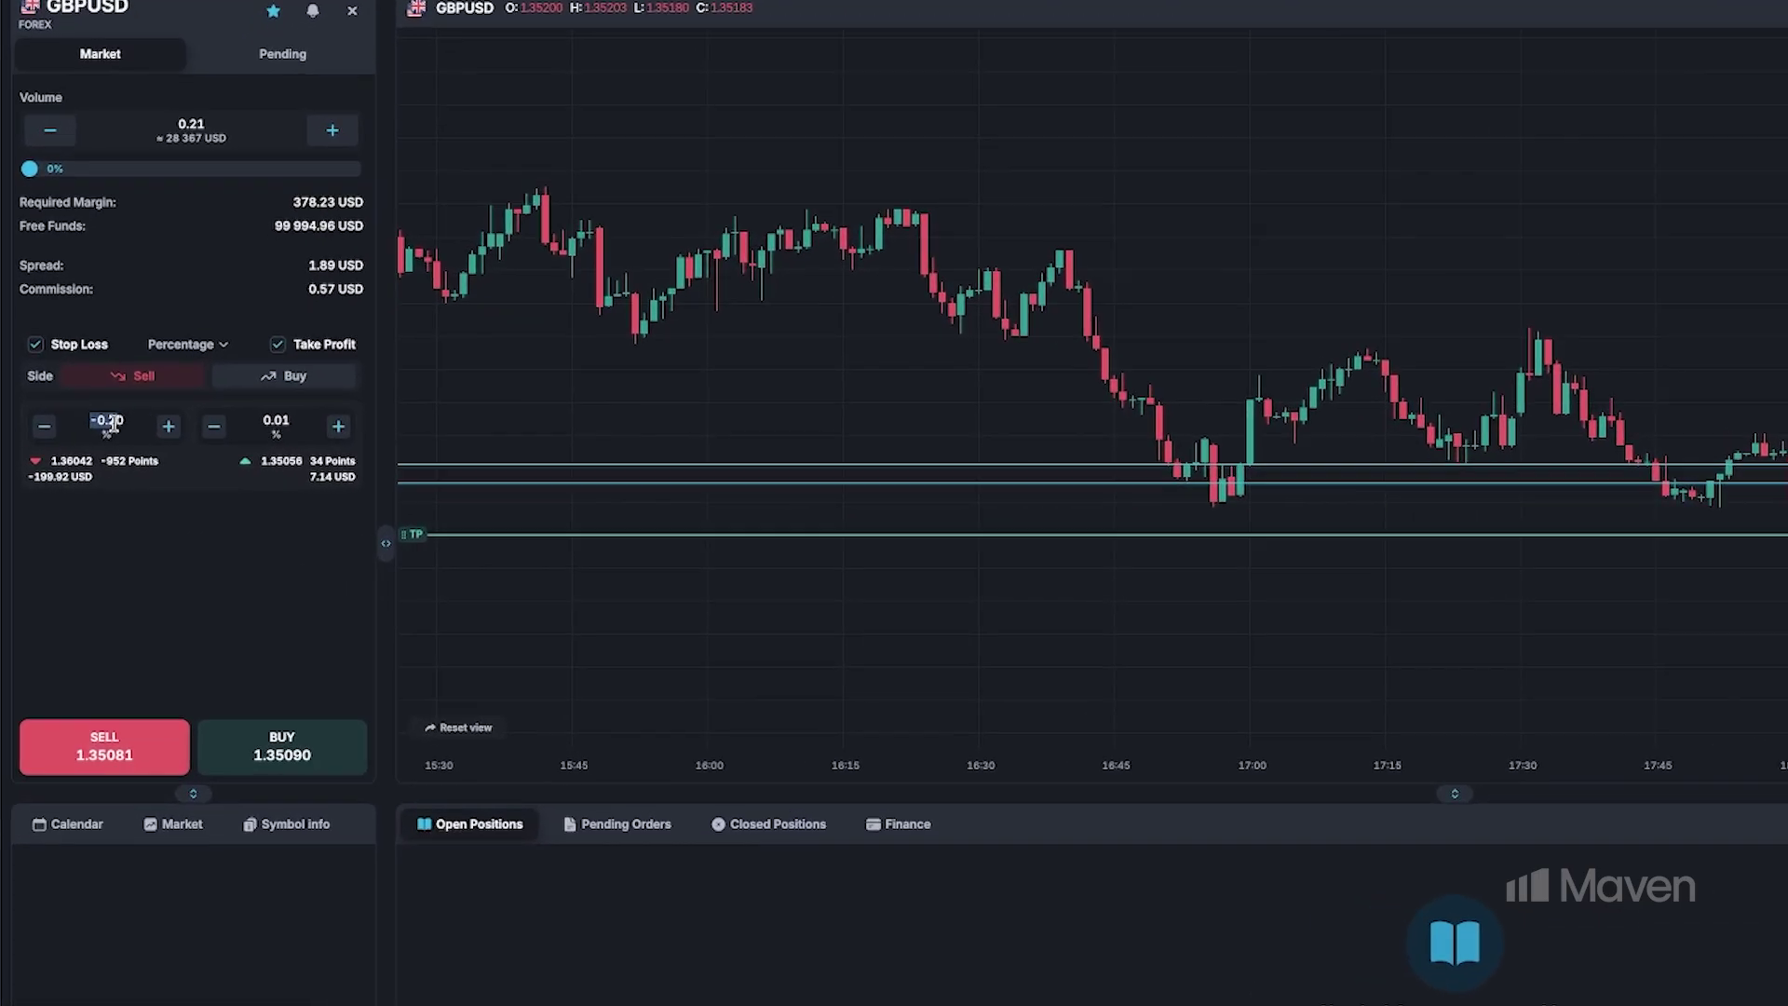
- Reset the Sell side's stop loss to 0% and move its line on the chart to -48 points
click(46, 428)
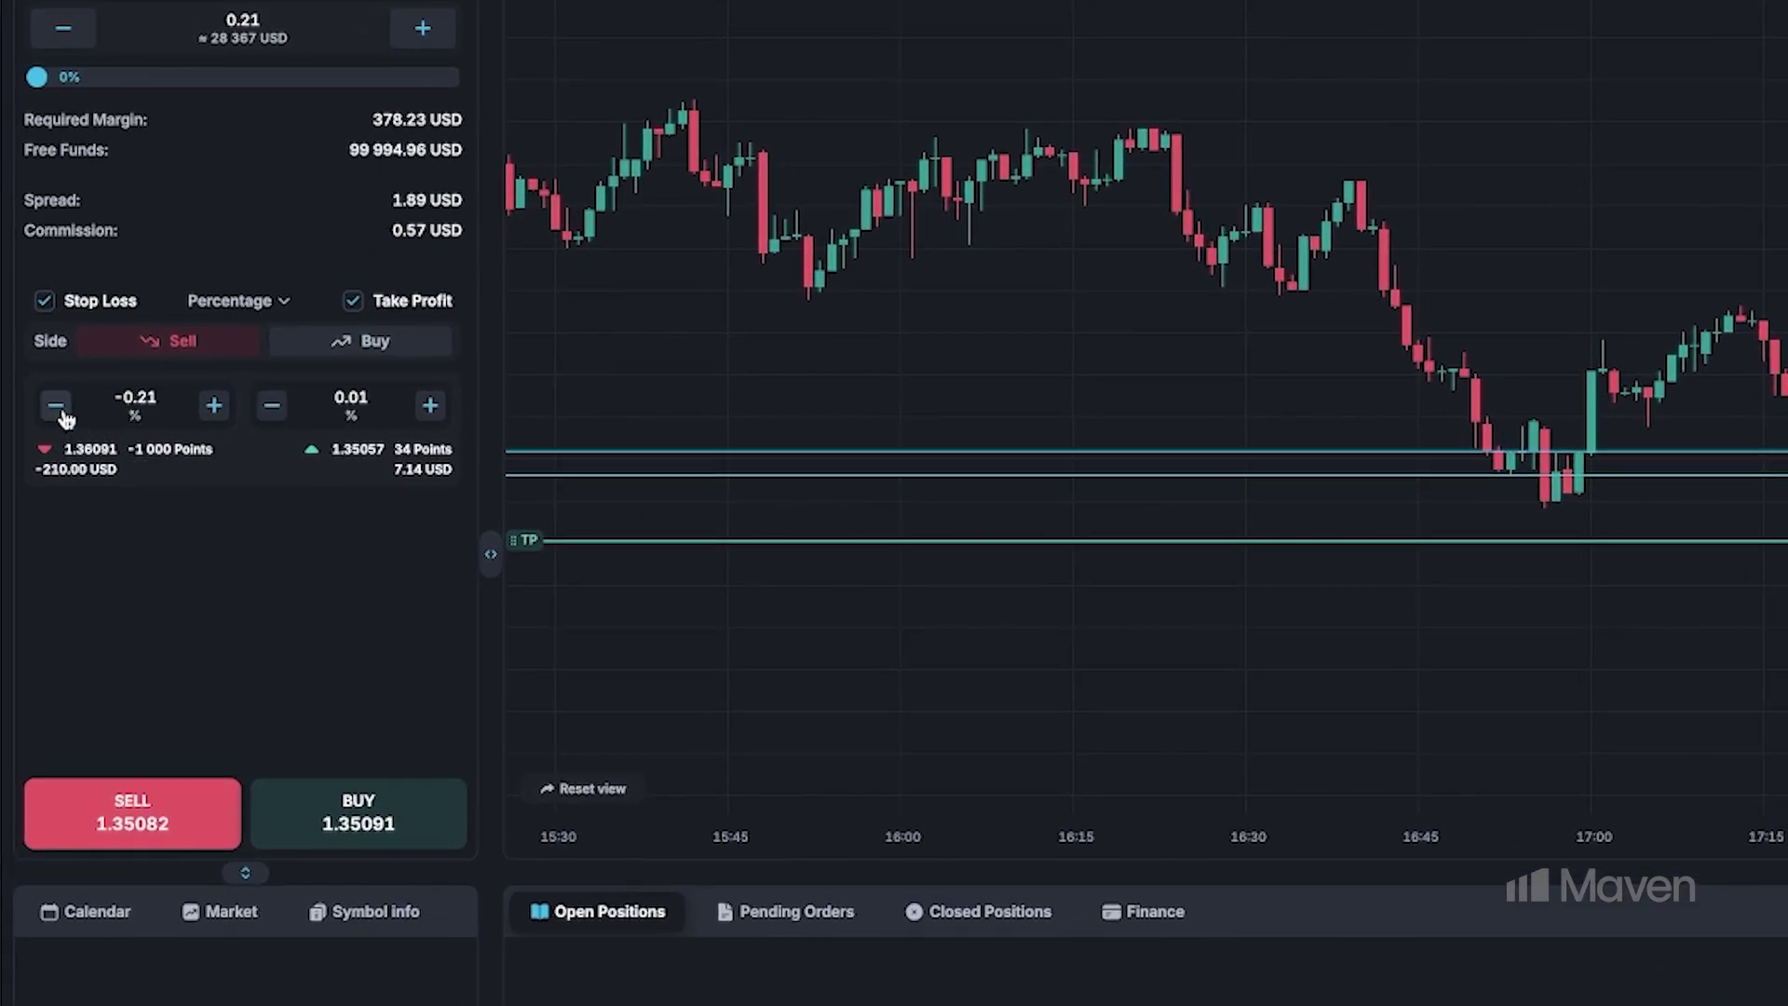
click(56, 406)
click(55, 406)
click(56, 406)
click(56, 406)
click(56, 406)
click(56, 406)
click(56, 406)
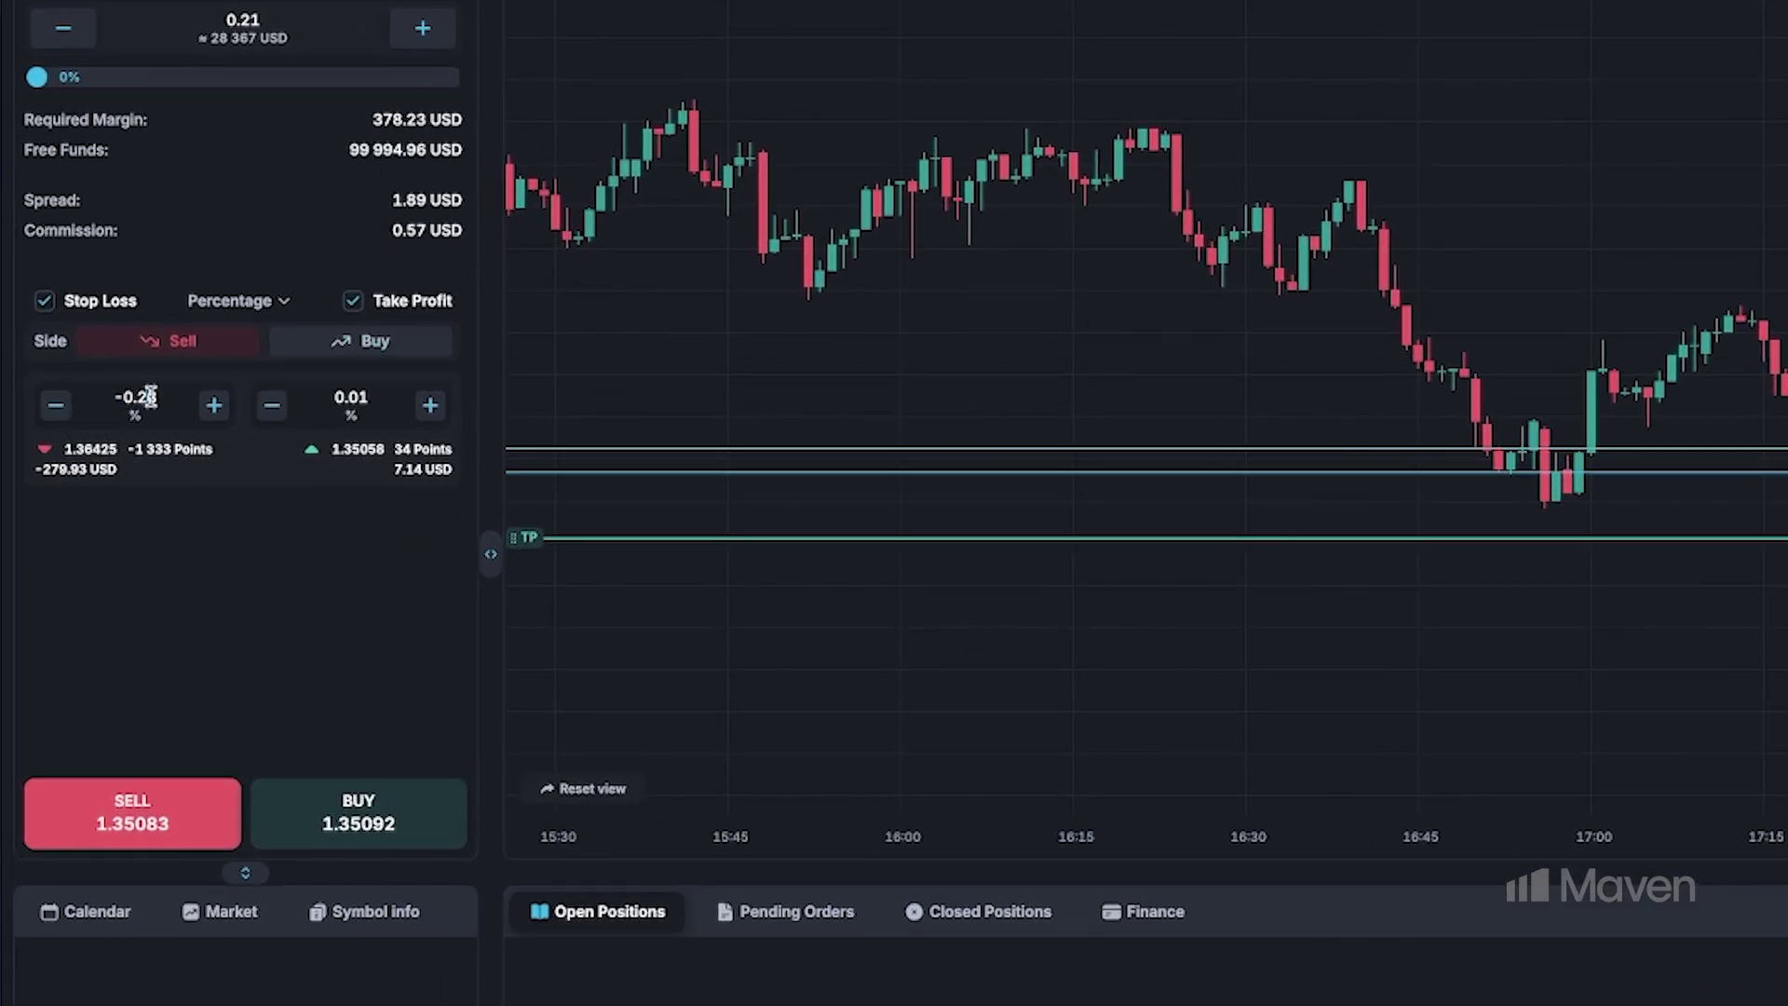
text(0)
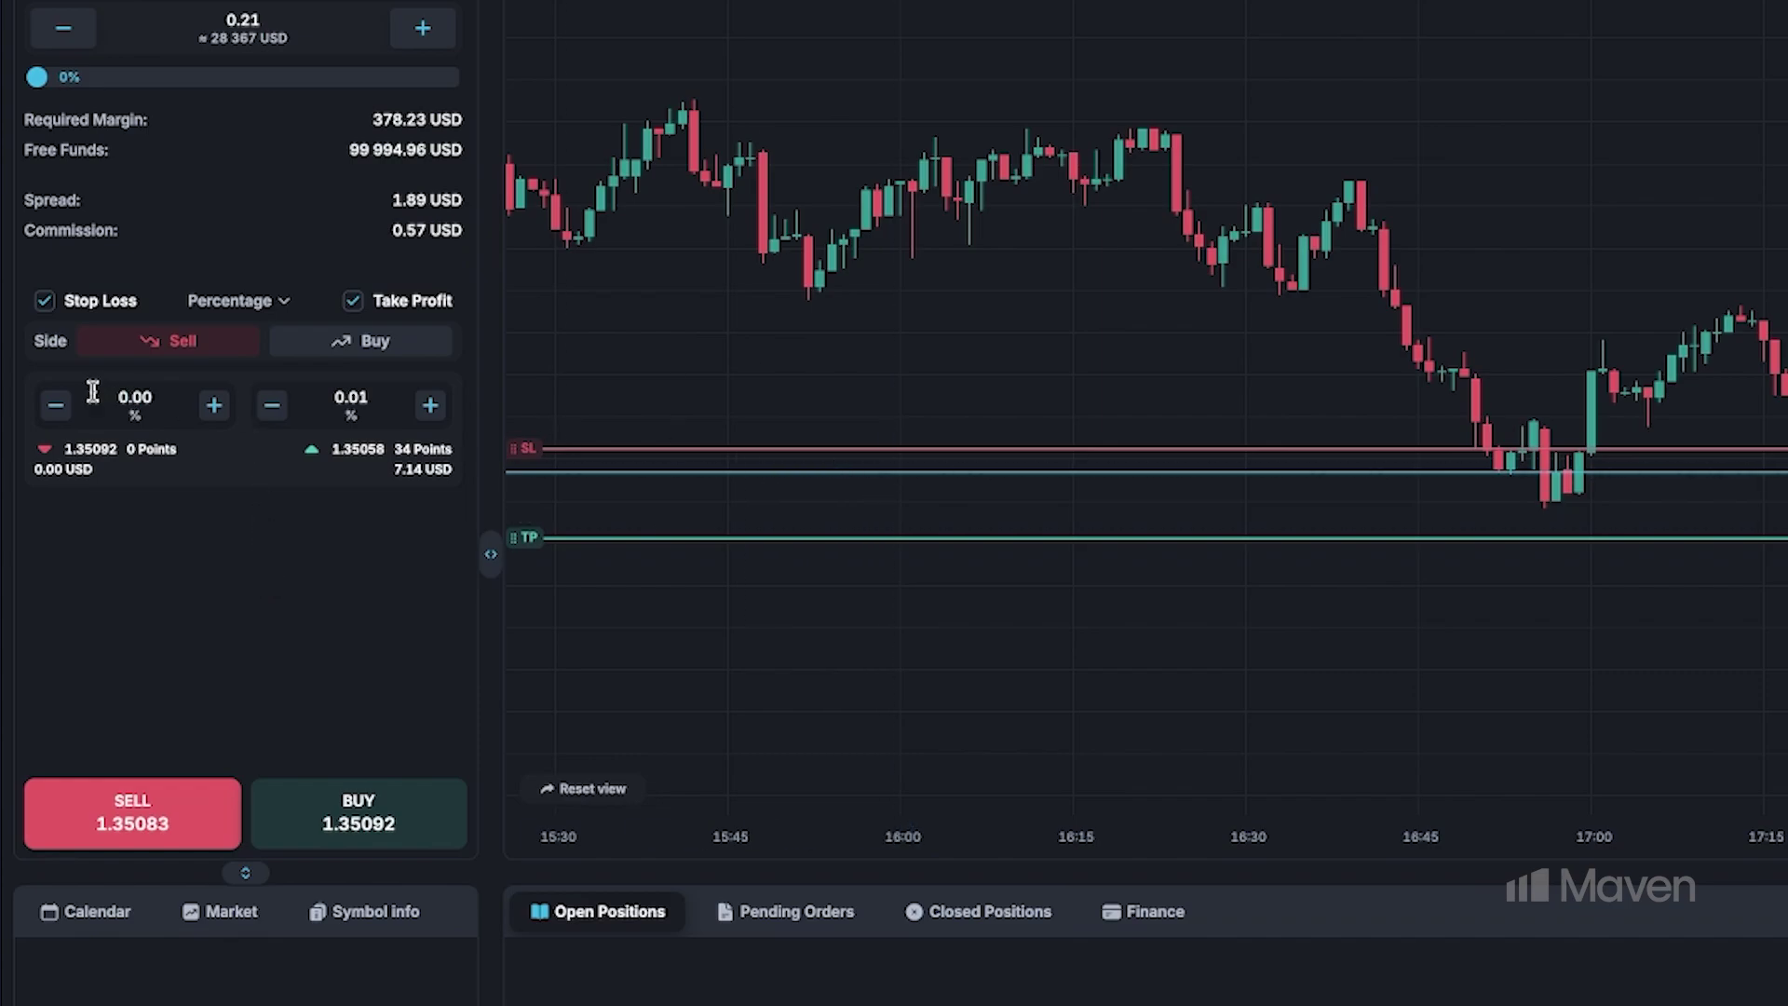
drag(624, 448, 605, 299)
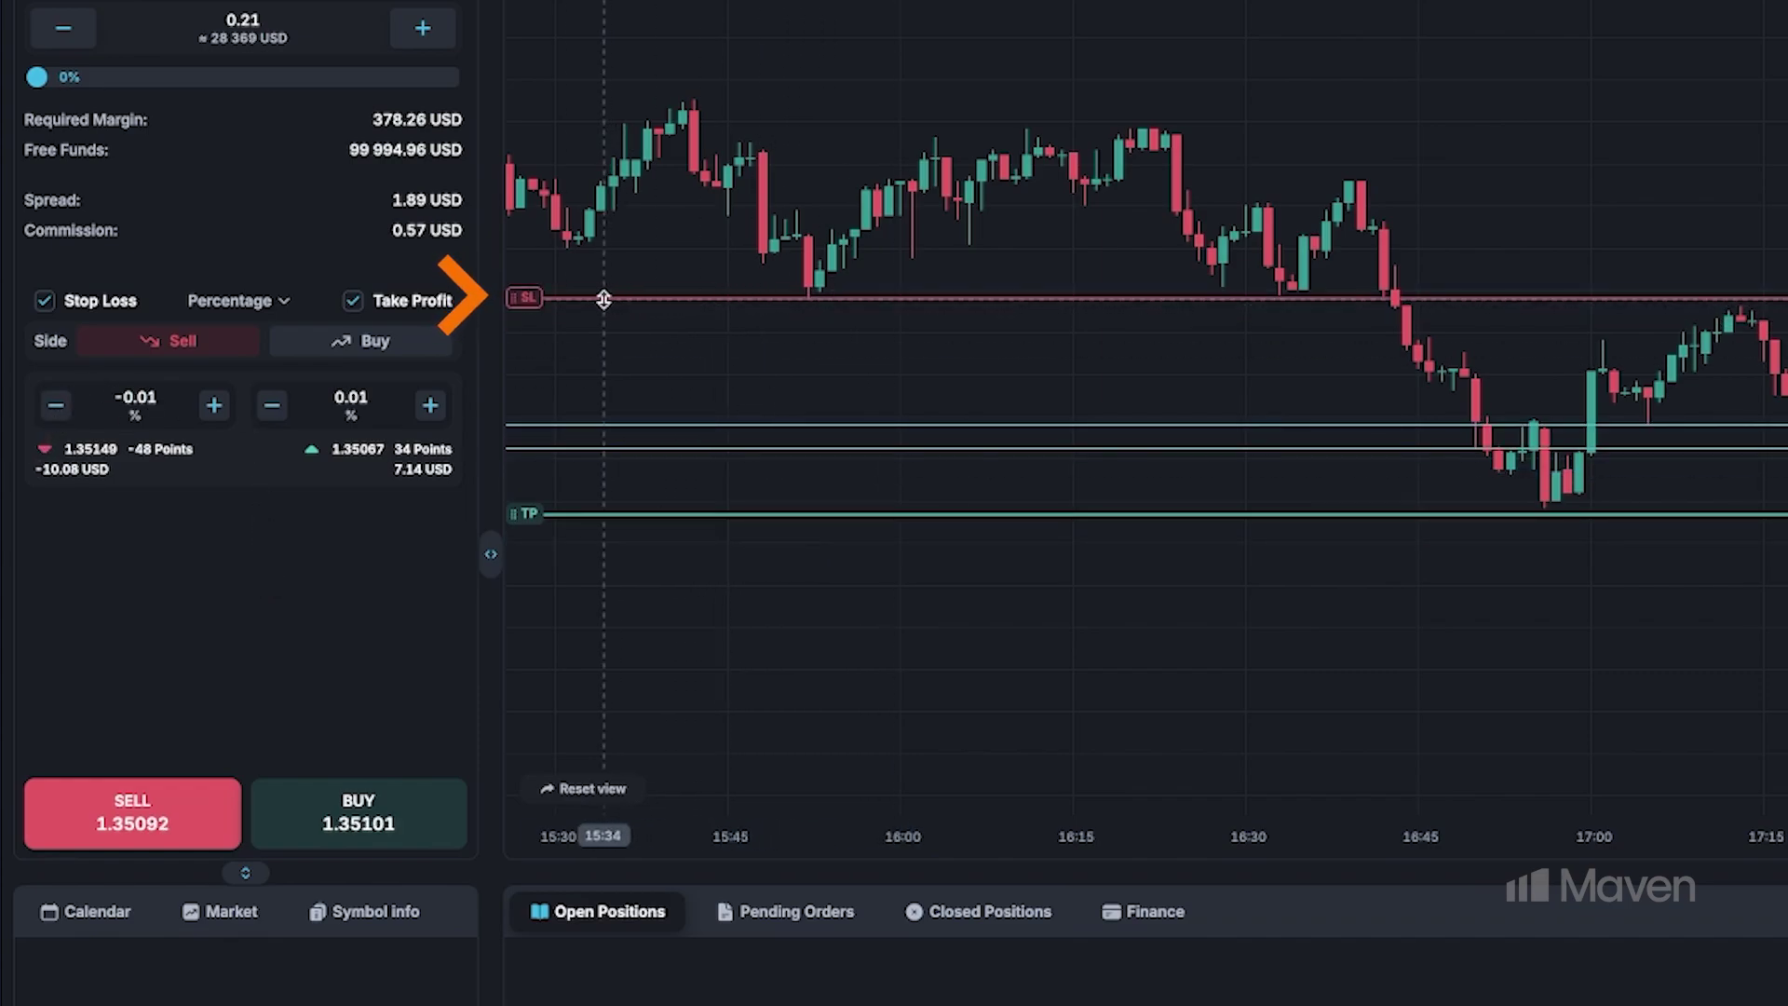
- Increase the GBPUSD order volume to 2.78 lots, about 5% of the available funds
click(424, 30)
click(424, 30)
click(424, 30)
click(427, 32)
click(427, 33)
drag(42, 78, 58, 84)
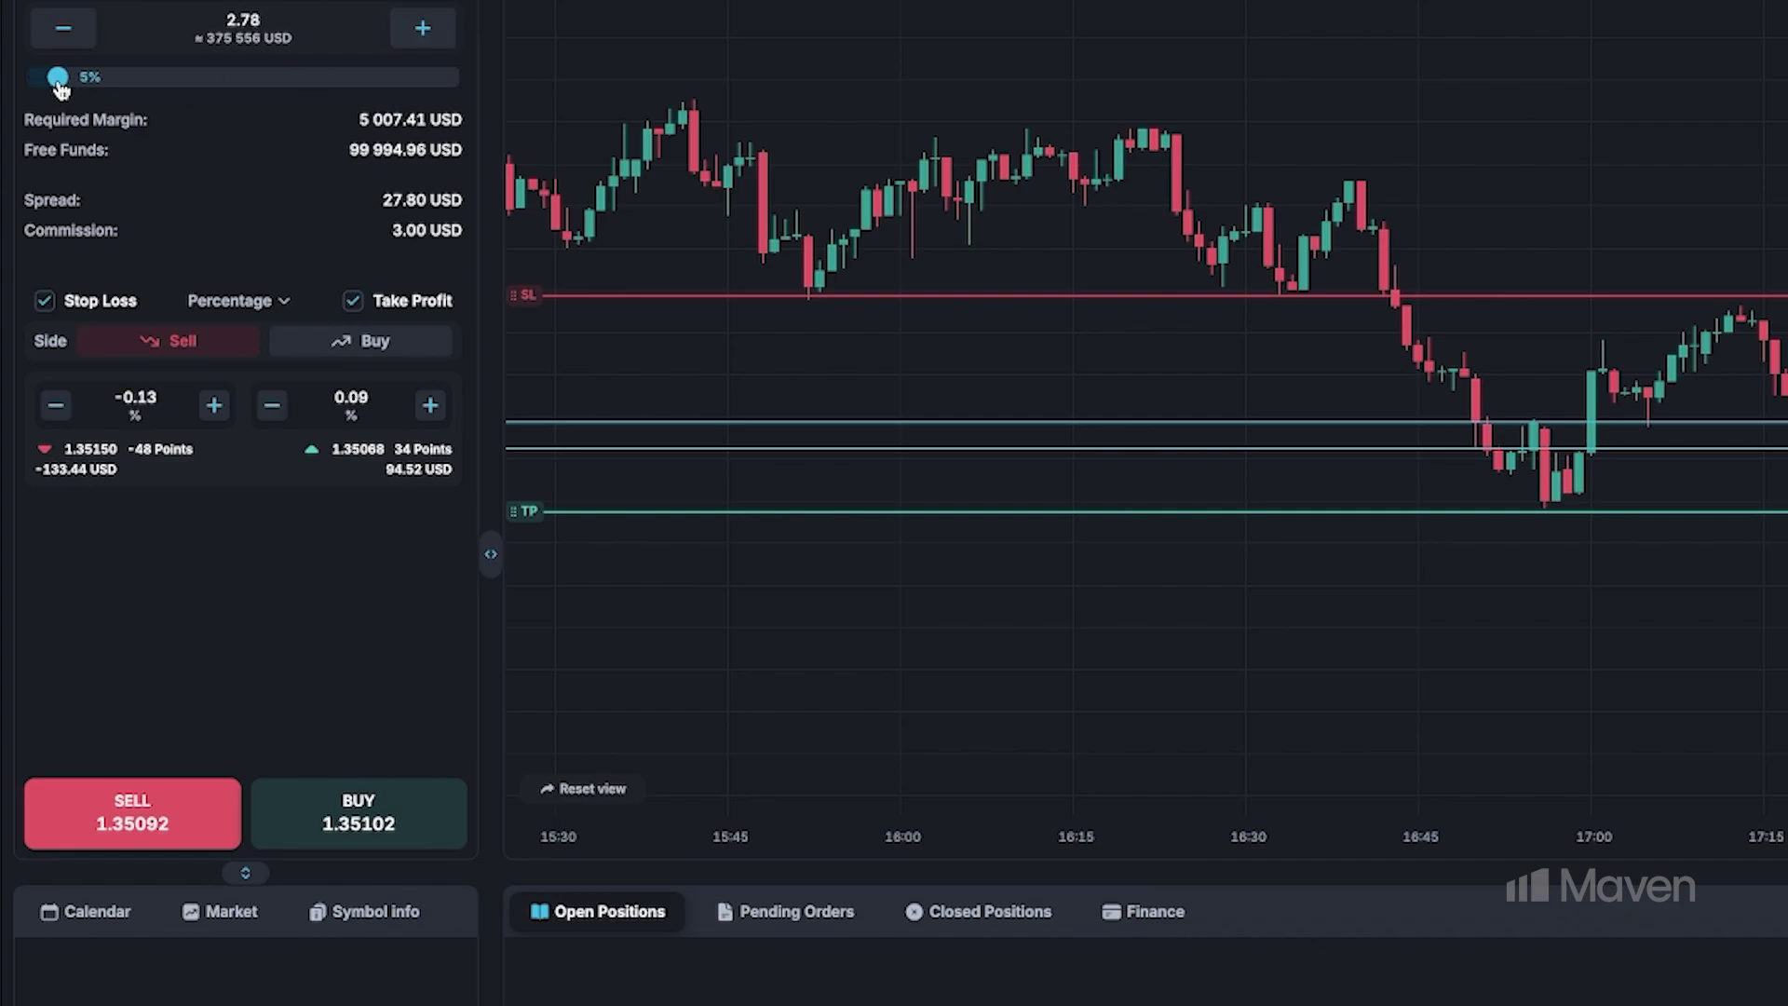
- Adjust the sell order's stop loss in small increments to -0.21%
click(58, 405)
click(58, 405)
click(58, 405)
click(58, 405)
click(62, 406)
click(61, 406)
click(63, 404)
click(62, 405)
click(62, 405)
click(62, 404)
click(62, 404)
click(211, 408)
click(211, 408)
click(211, 408)
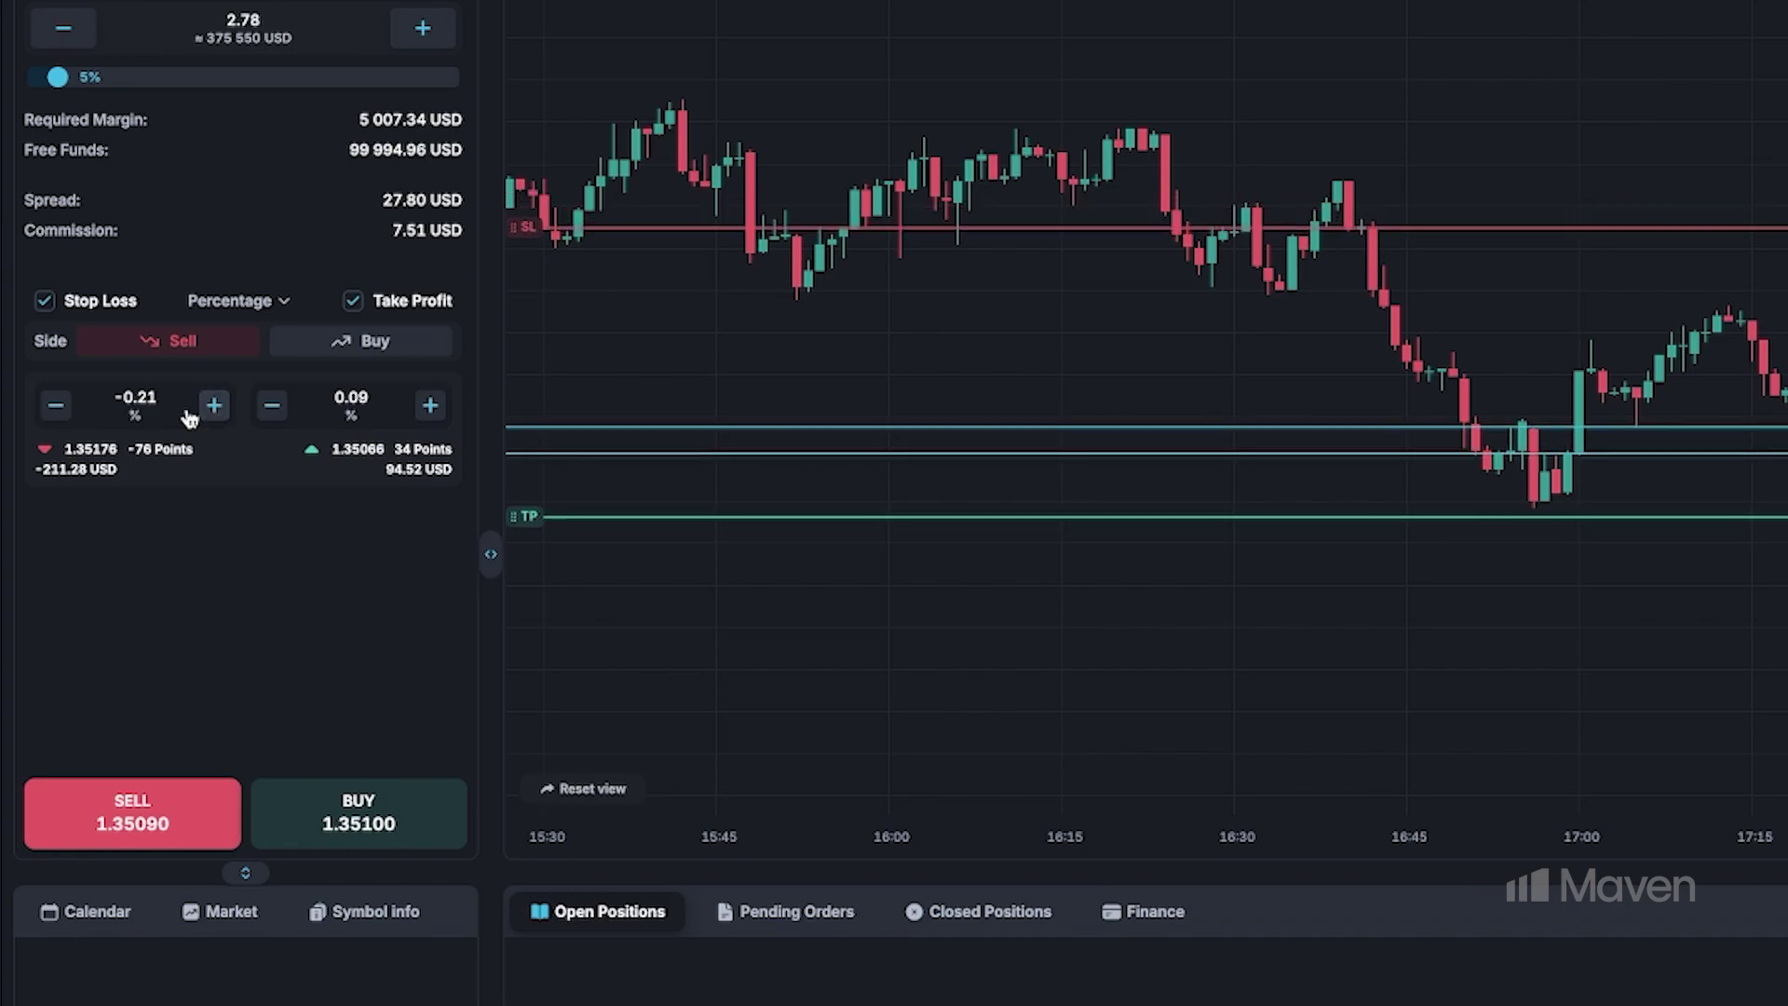
- Set the order volume to 5.00 lots, try a stop loss of -18%, and correct it to -1%
drag(68, 79, 74, 78)
double_click(139, 400)
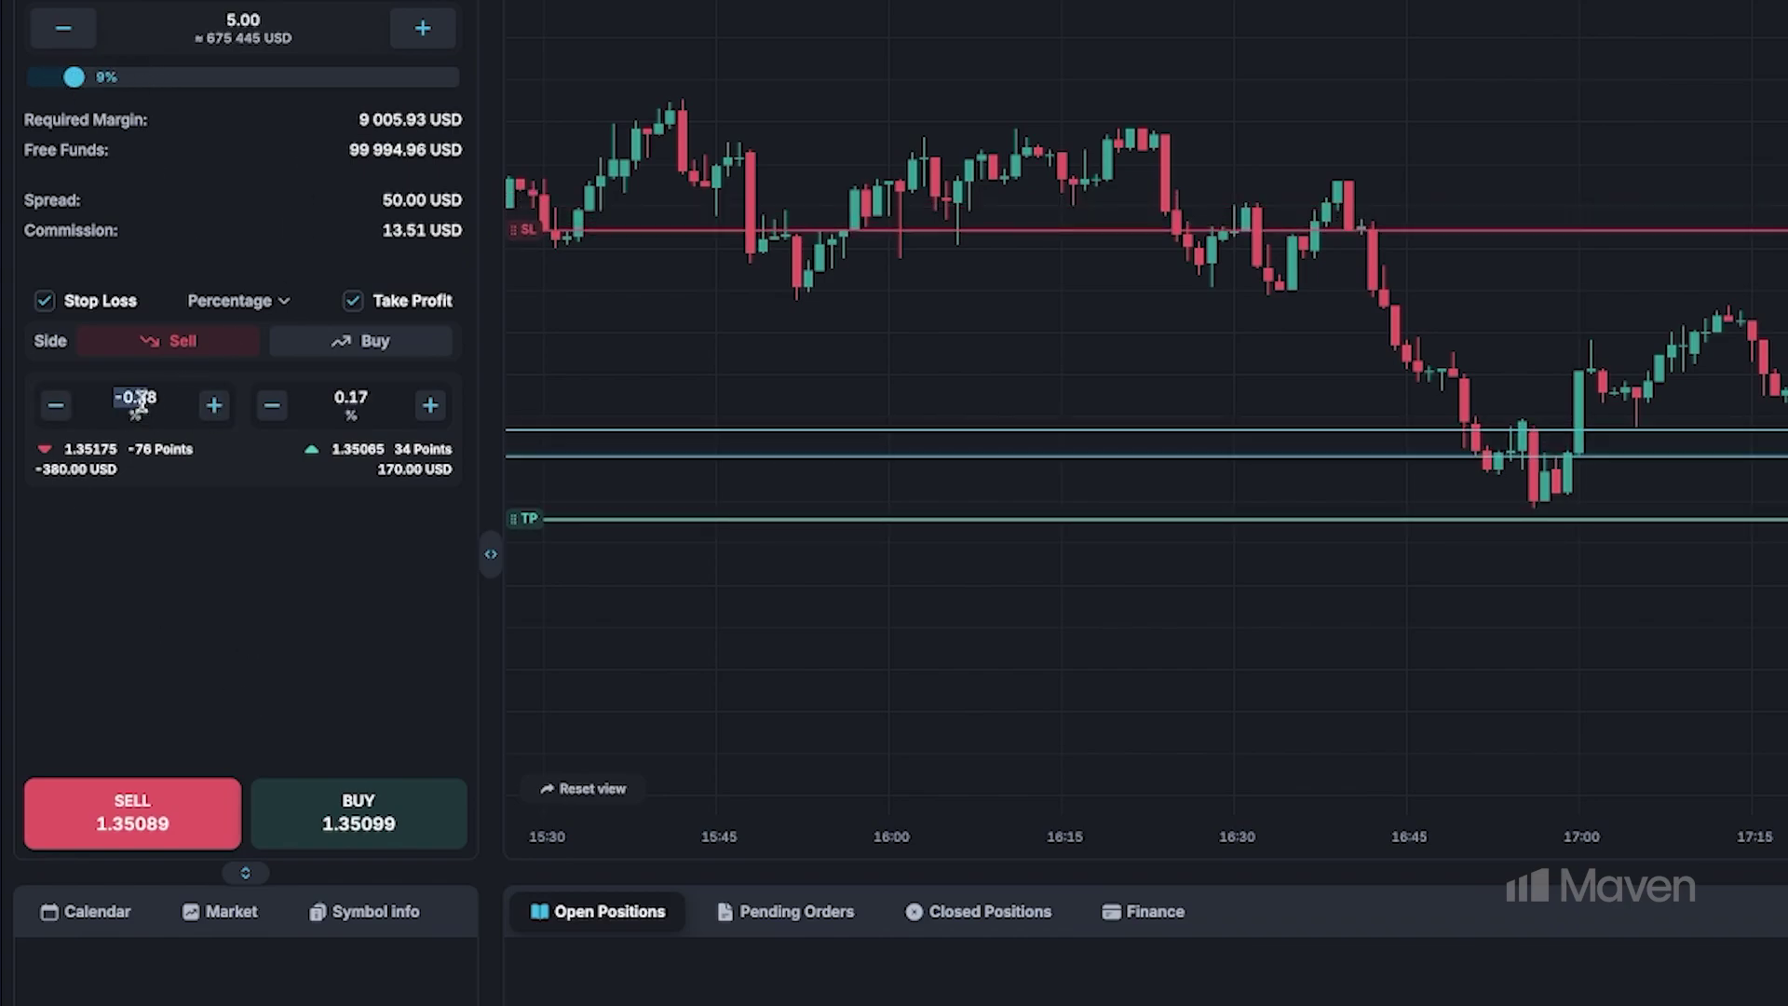
text(-18)
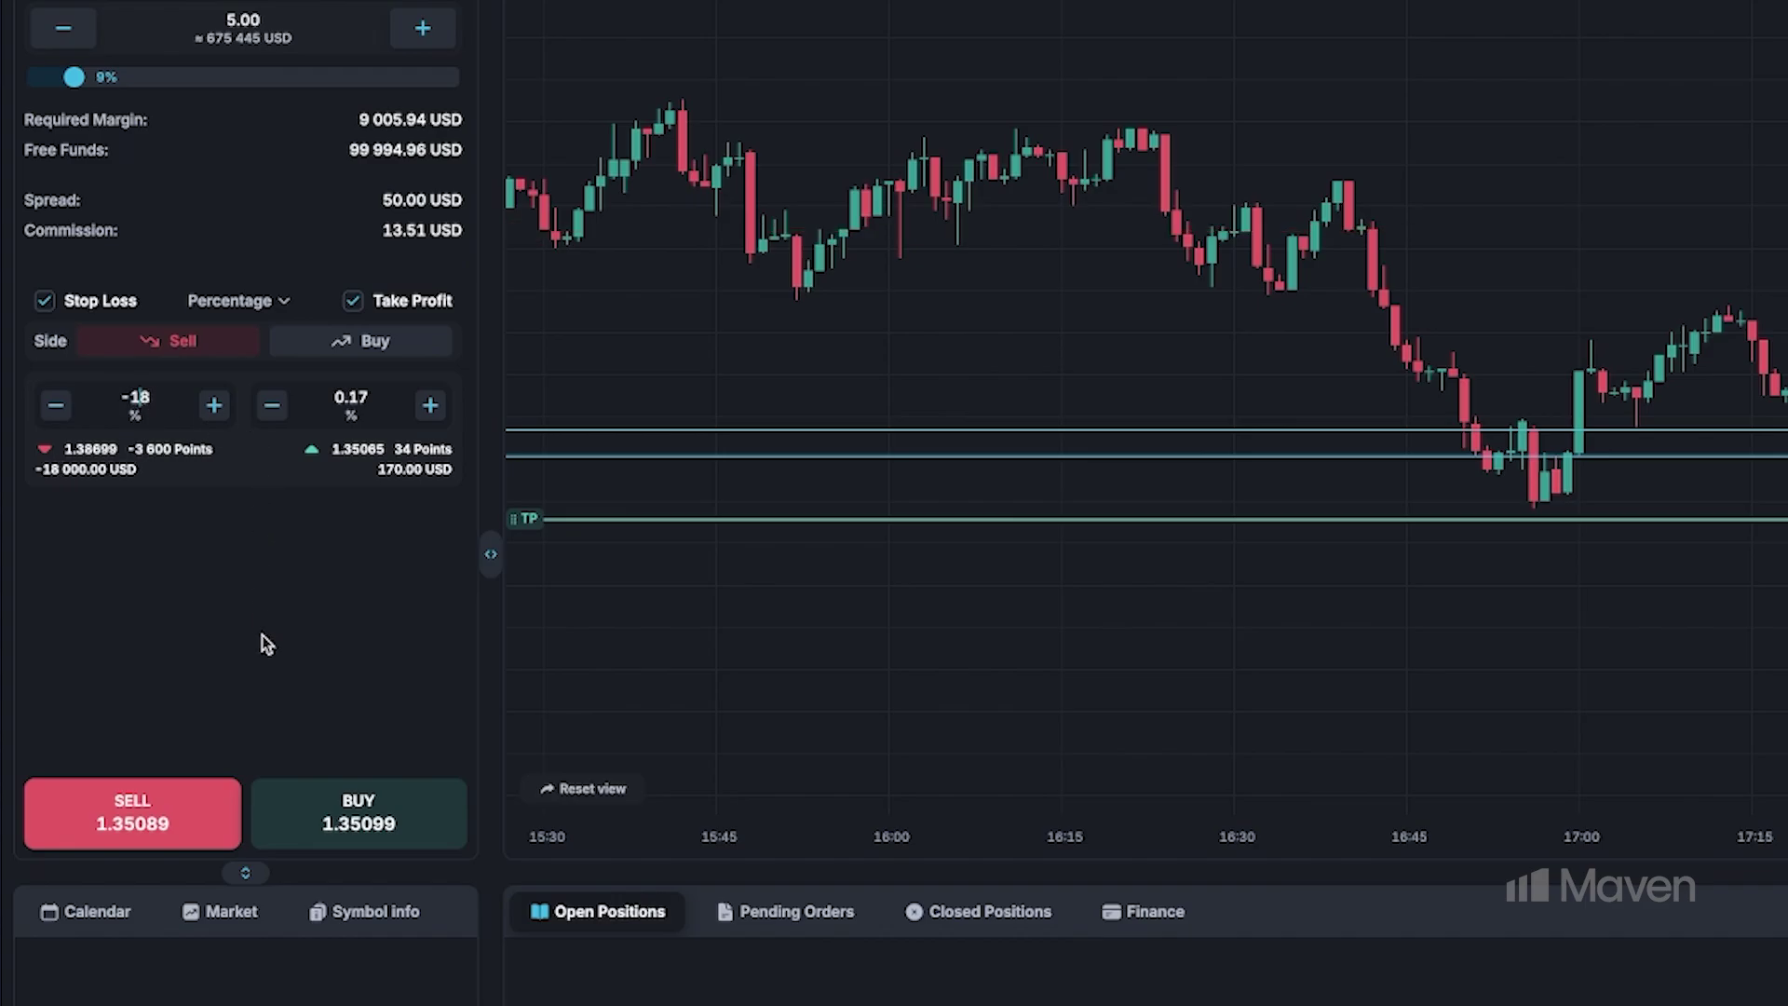
double_click(139, 400)
text(-1)
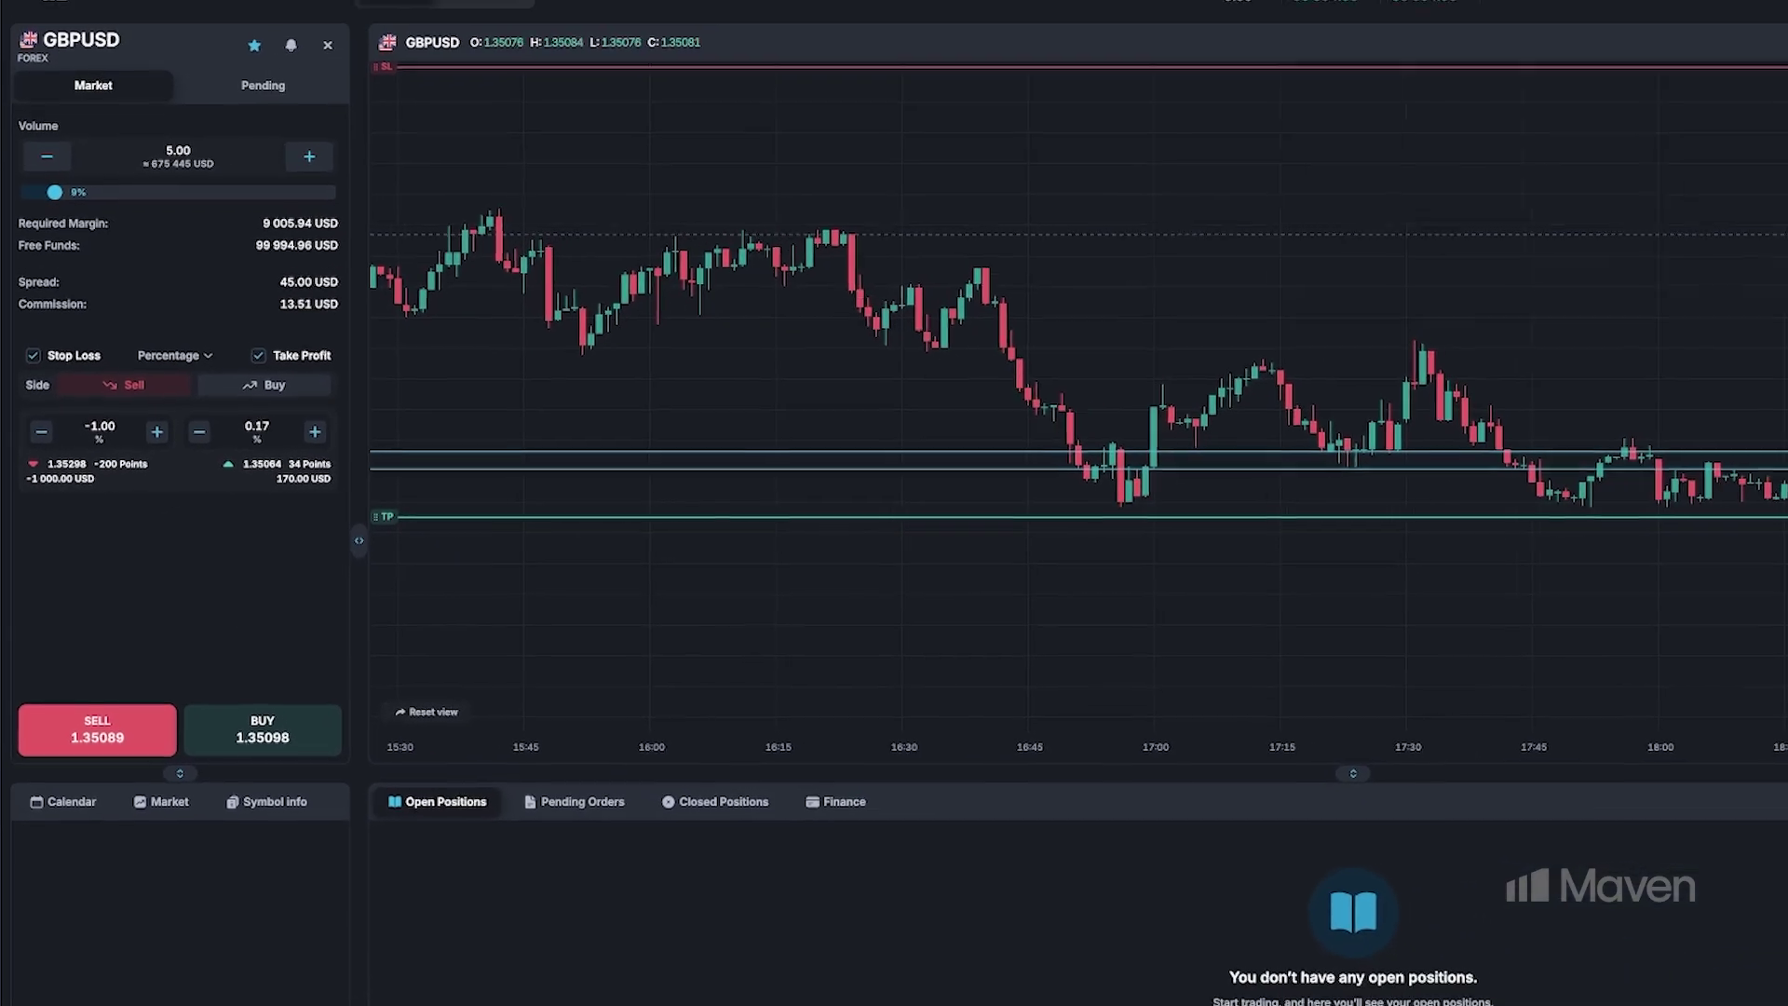
- Change the GBPUSD chart's time range to H1
mouse_move(1758, 284)
mouse_down()
mouse_move(1758, 330)
mouse_move(1758, 312)
mouse_up()
scroll(1404, 335, down, 3)
drag(1483, 294, 1326, 362)
click(1385, 156)
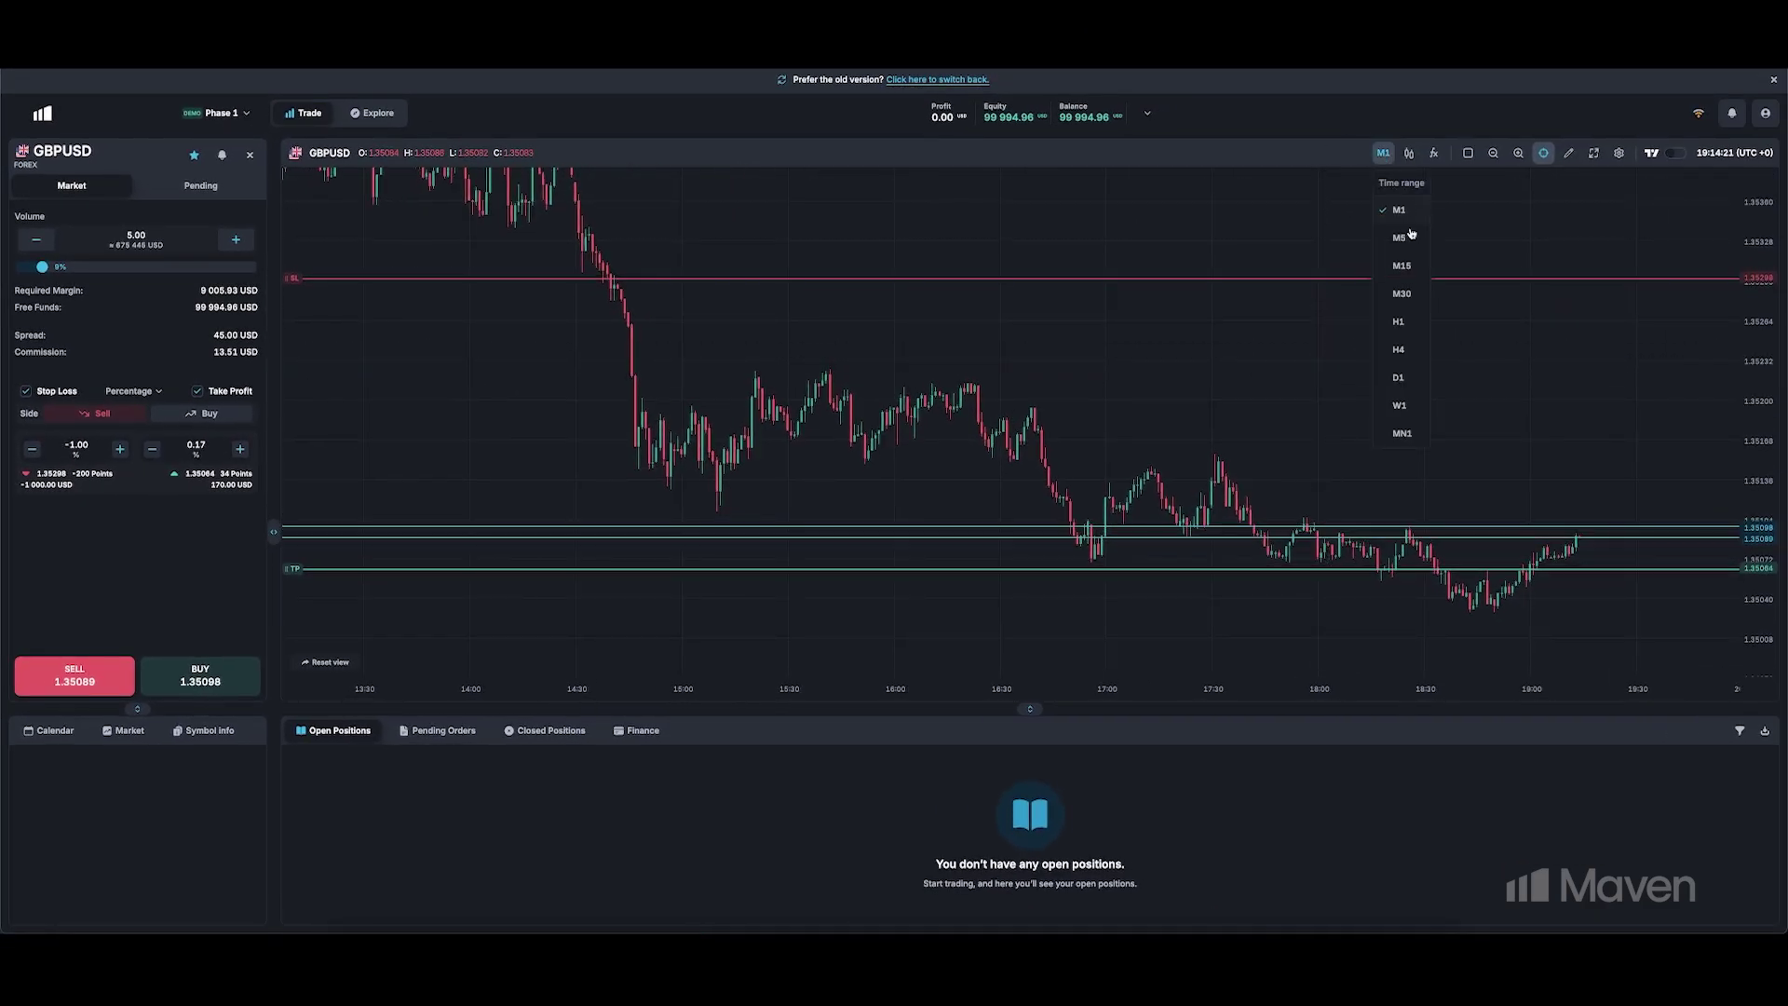
click(1410, 328)
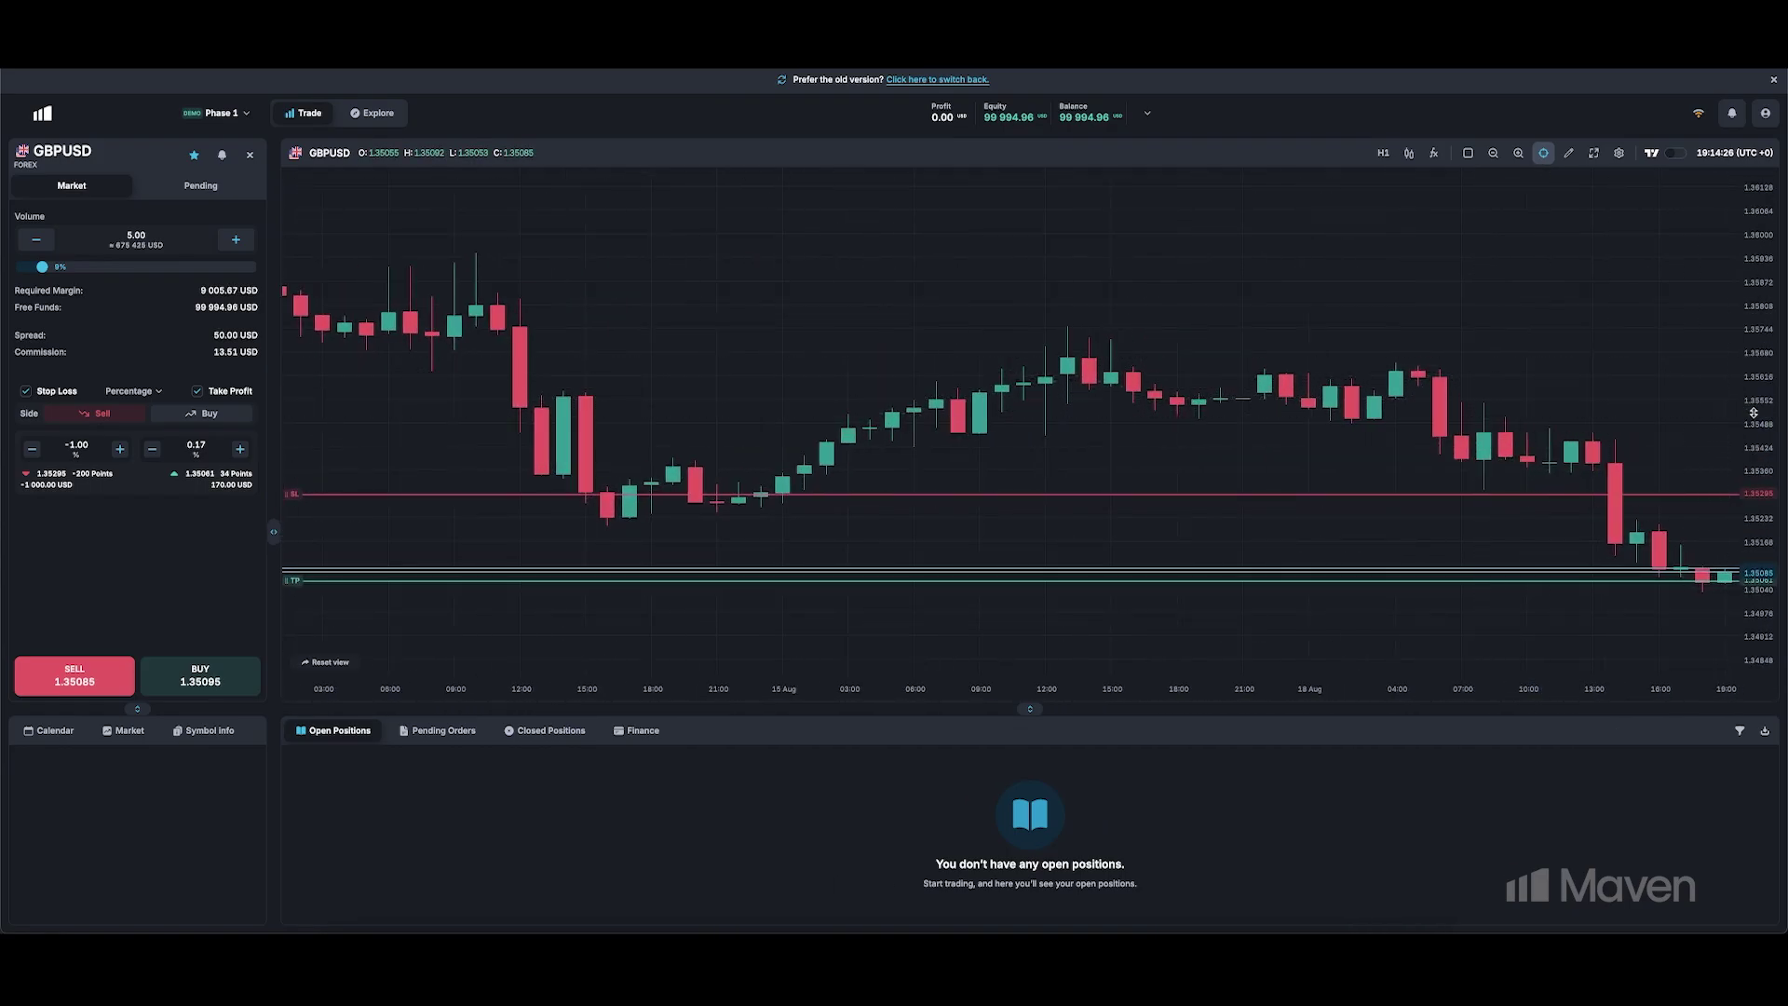
scroll(1583, 373, up, 5)
scroll(1528, 316, down, 5)
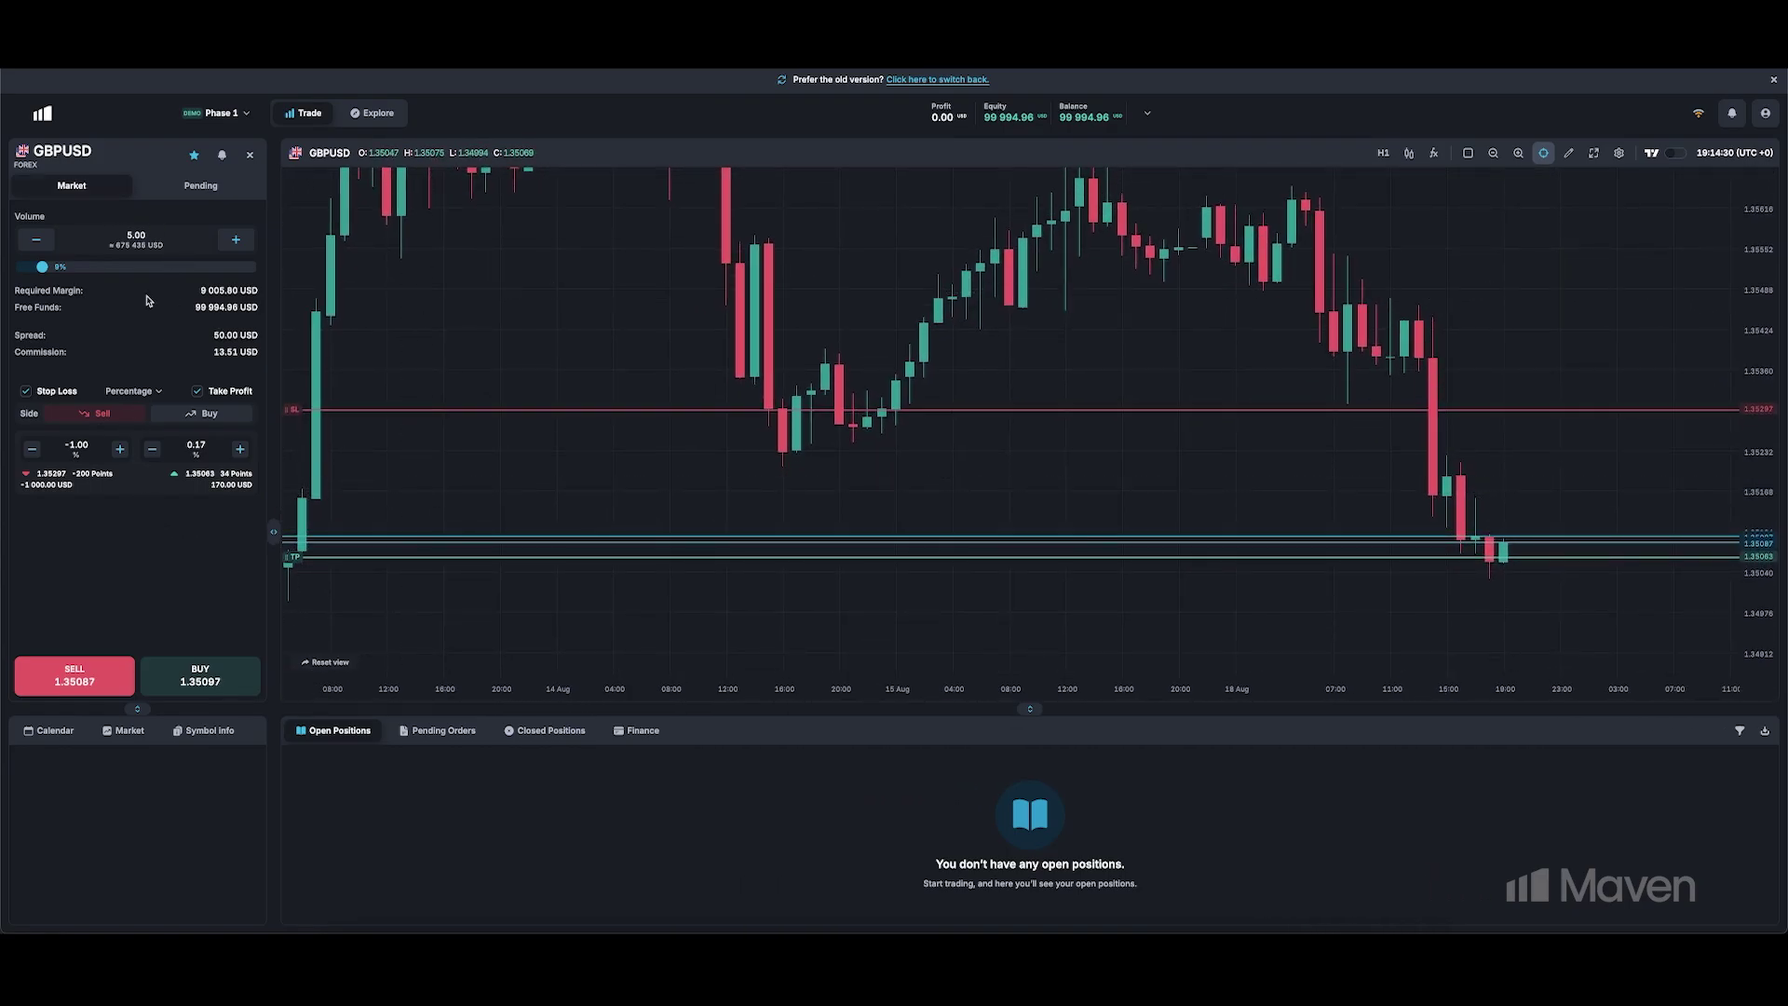
- Lower the take profit line on the GBPUSD chart to about 1.34702, a target of 1.96%
drag(292, 556, 289, 608)
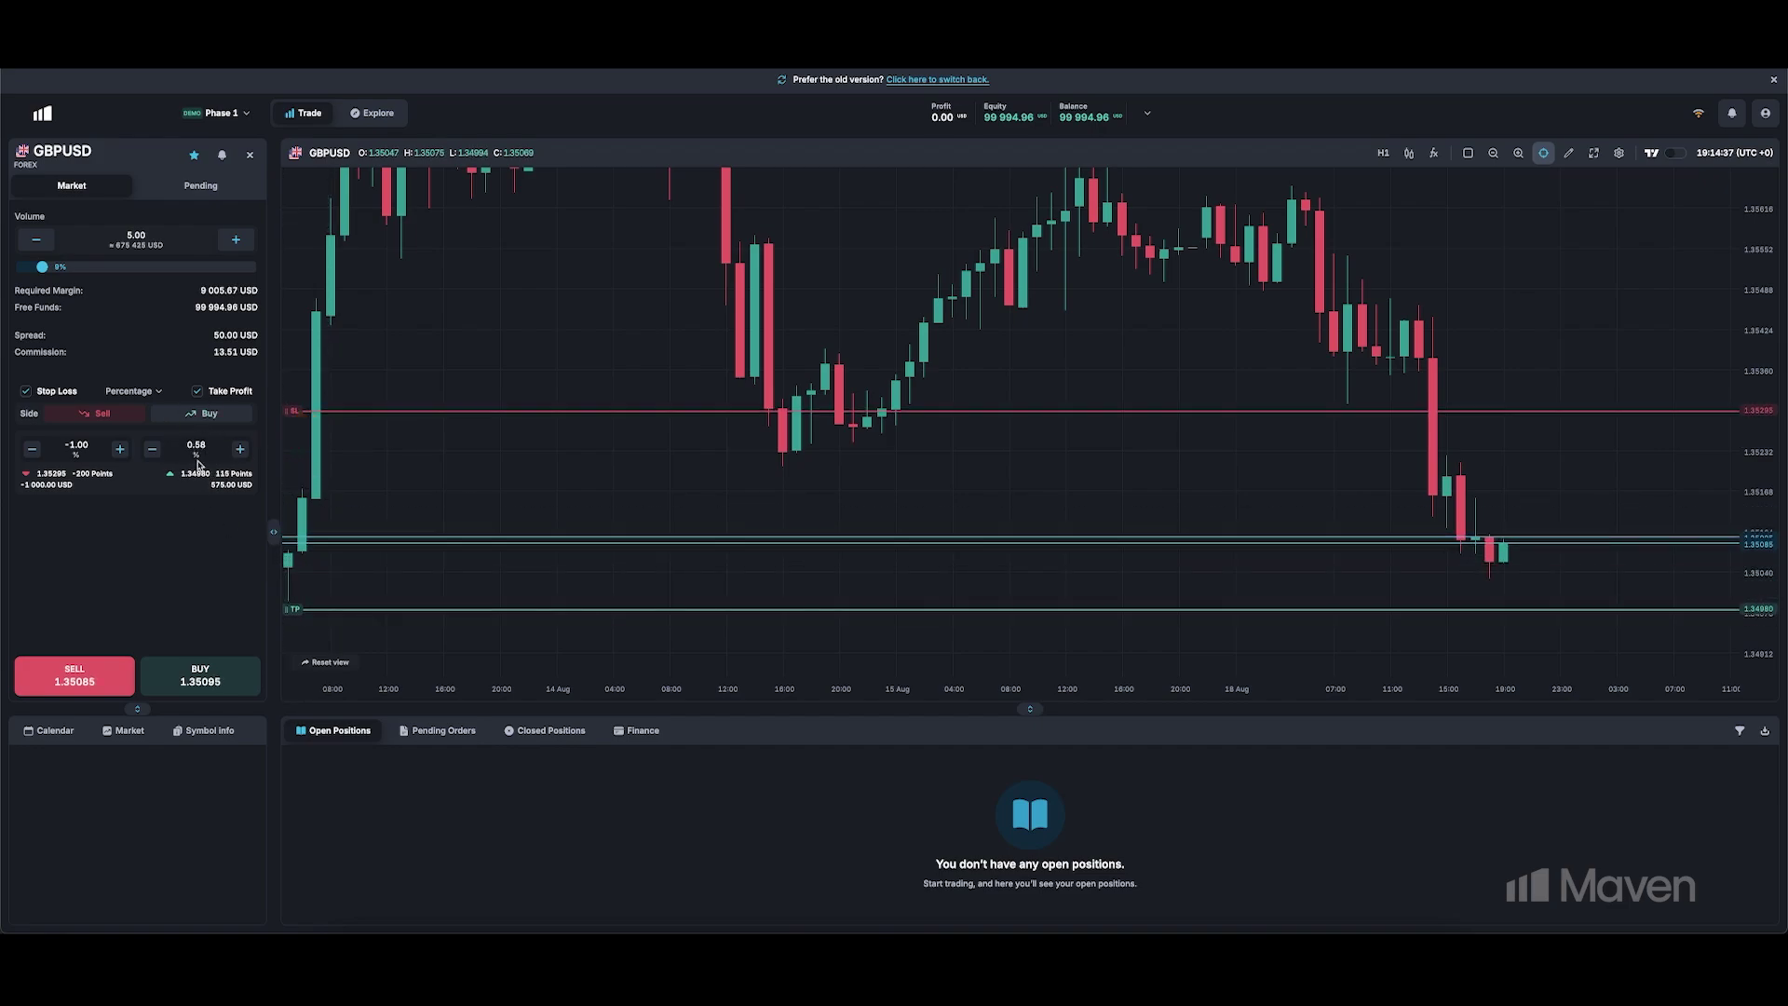
drag(1753, 327, 1753, 440)
drag(291, 507, 338, 595)
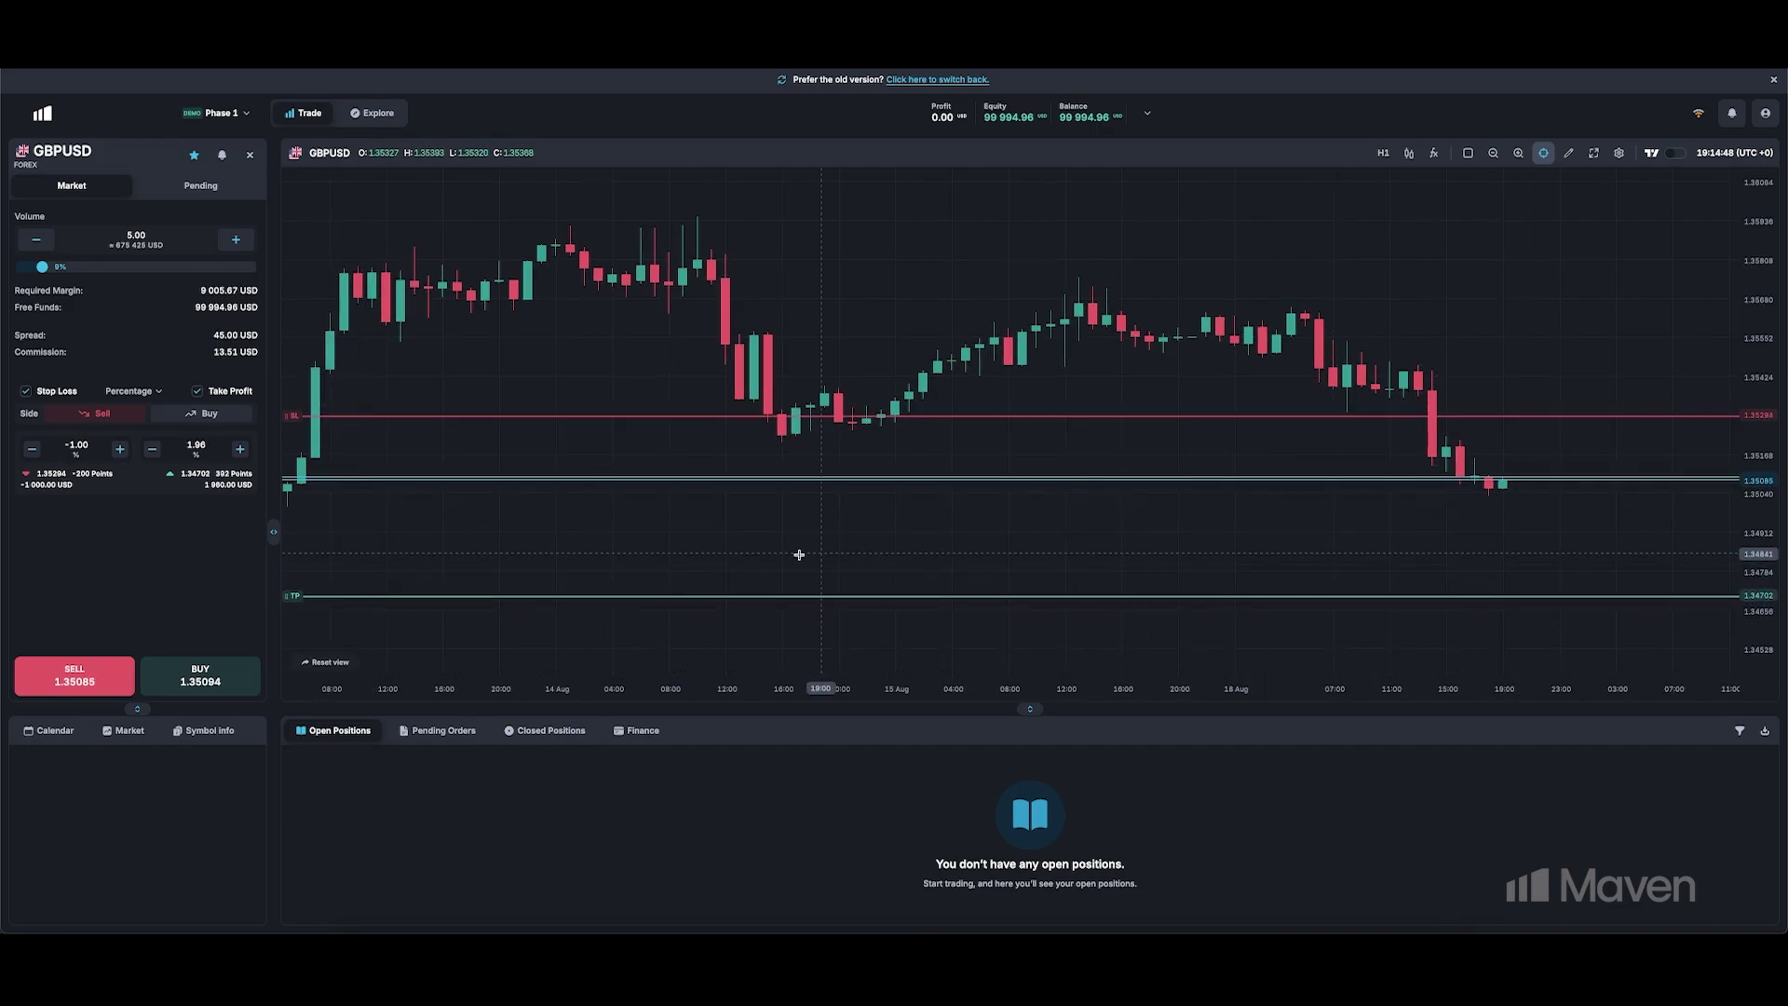
- Set the stop loss to -0.99%, place the 5.00-lot GBPUSD sell order at market and close the order form
click(28, 451)
click(119, 449)
click(119, 449)
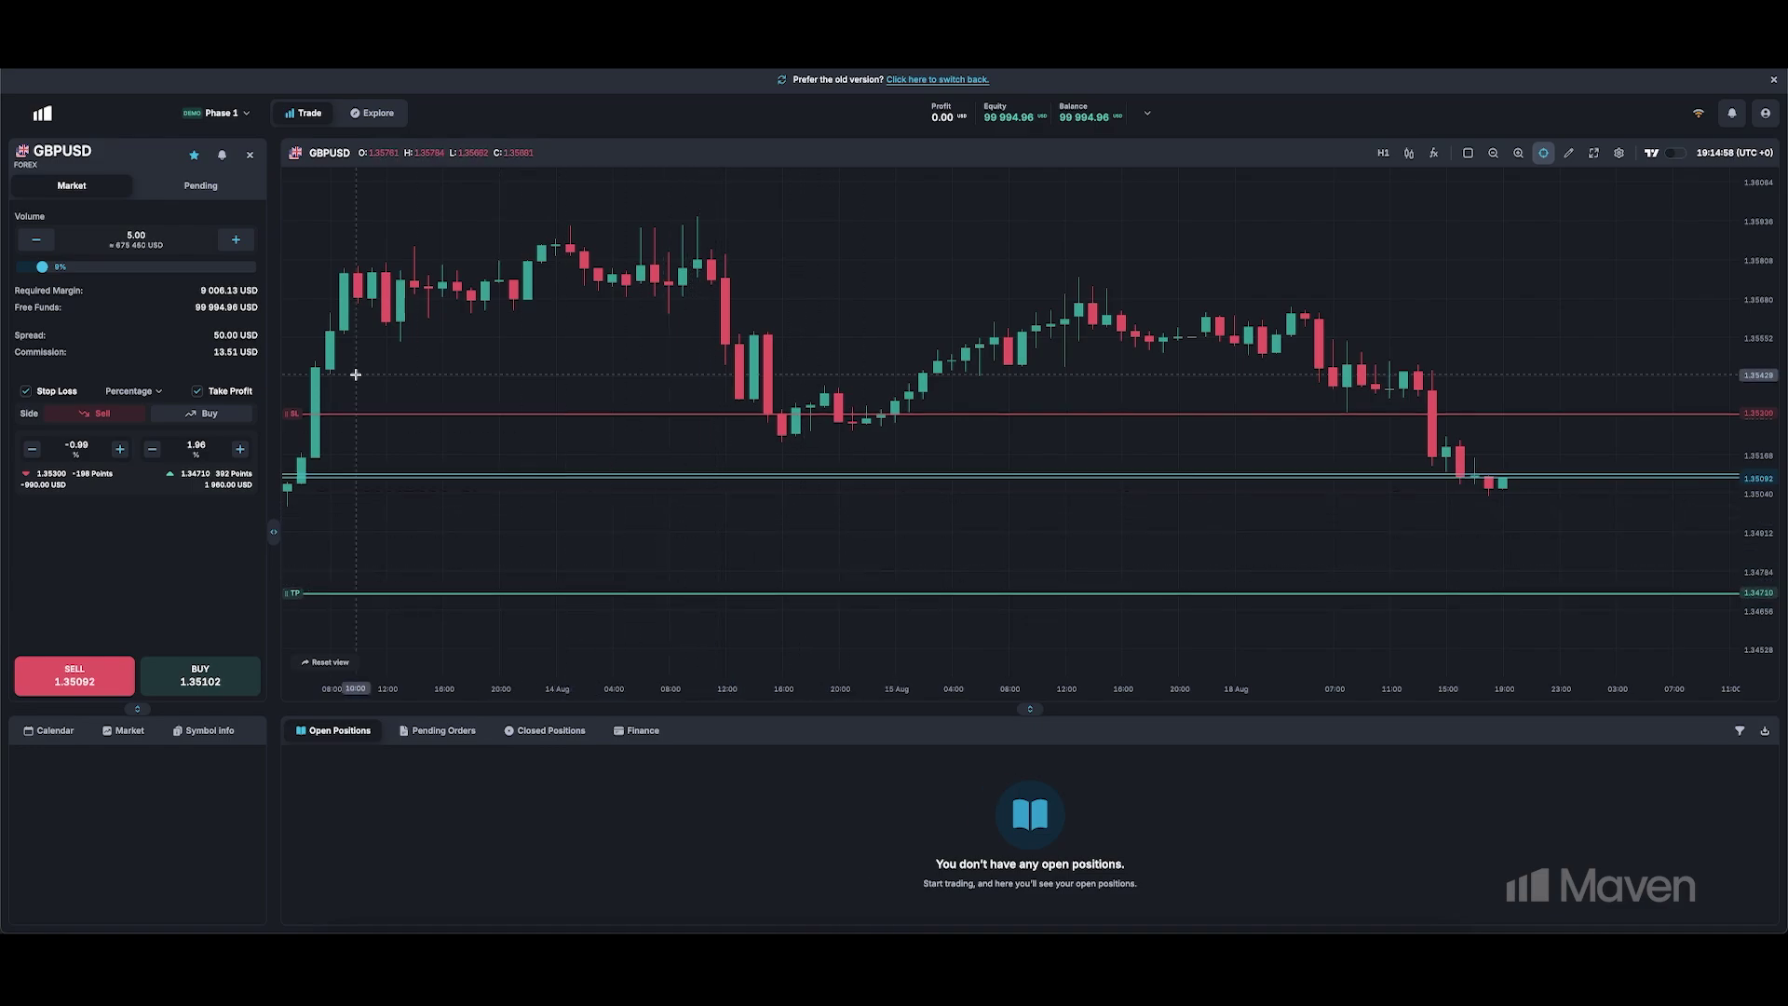
click(78, 684)
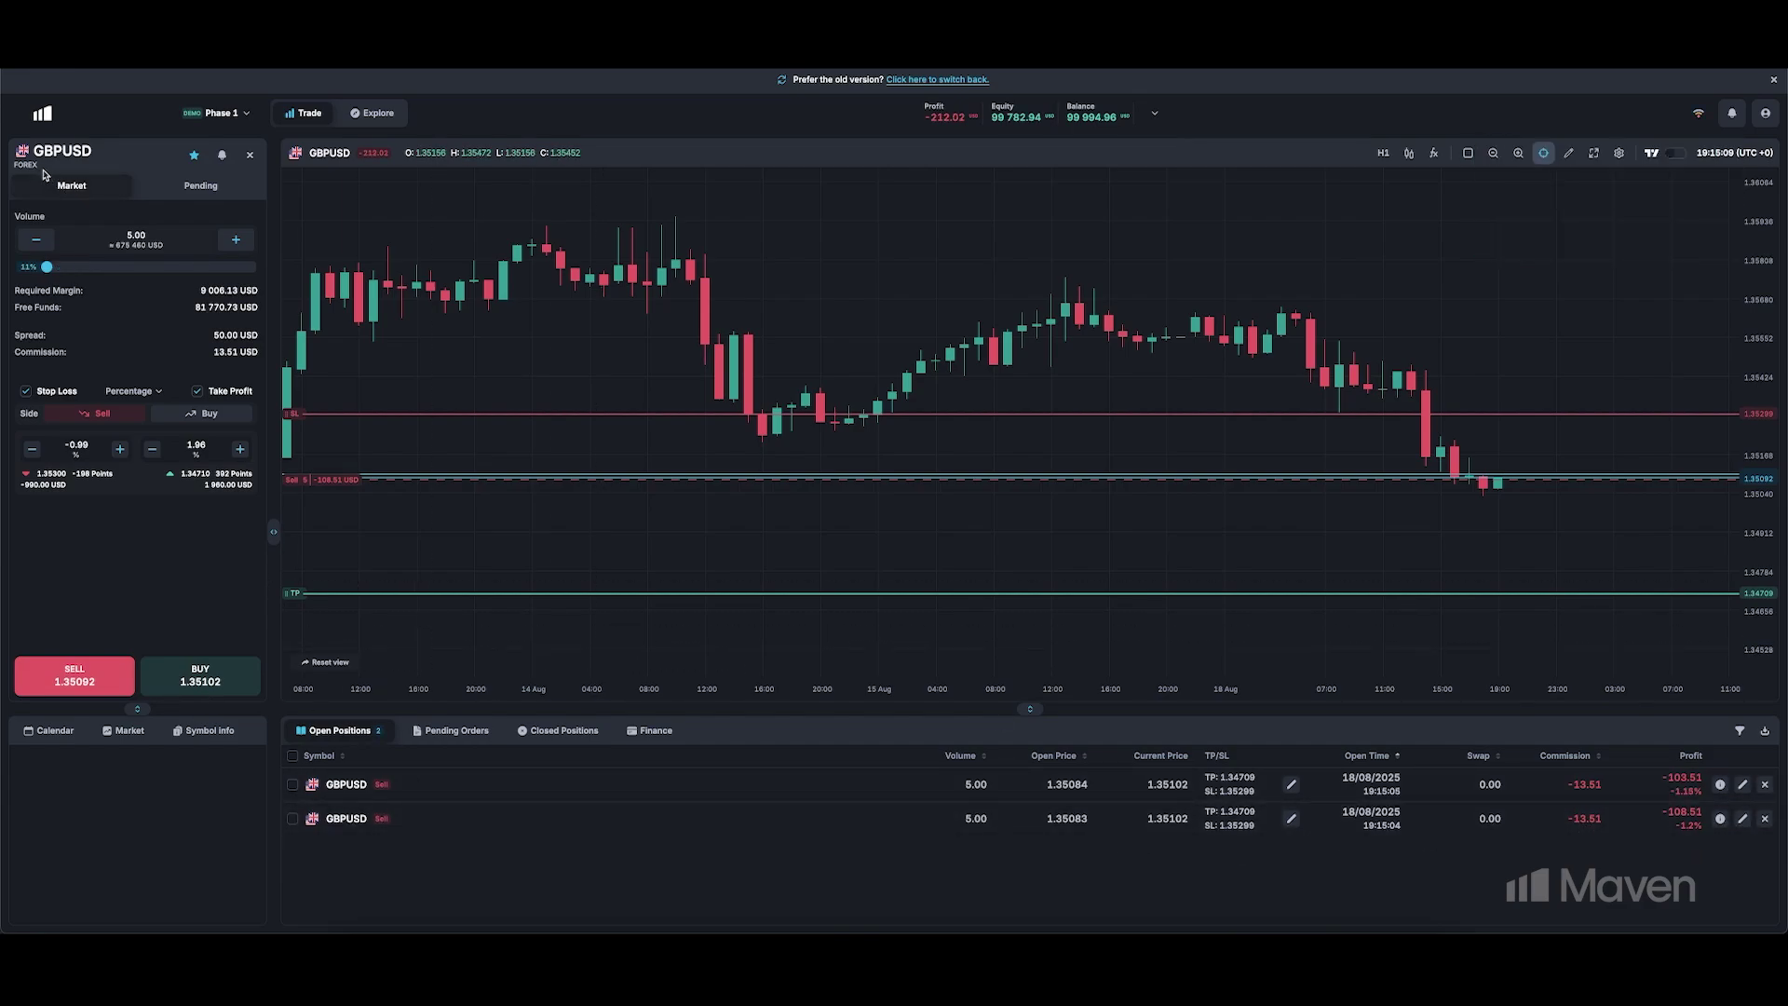
click(247, 156)
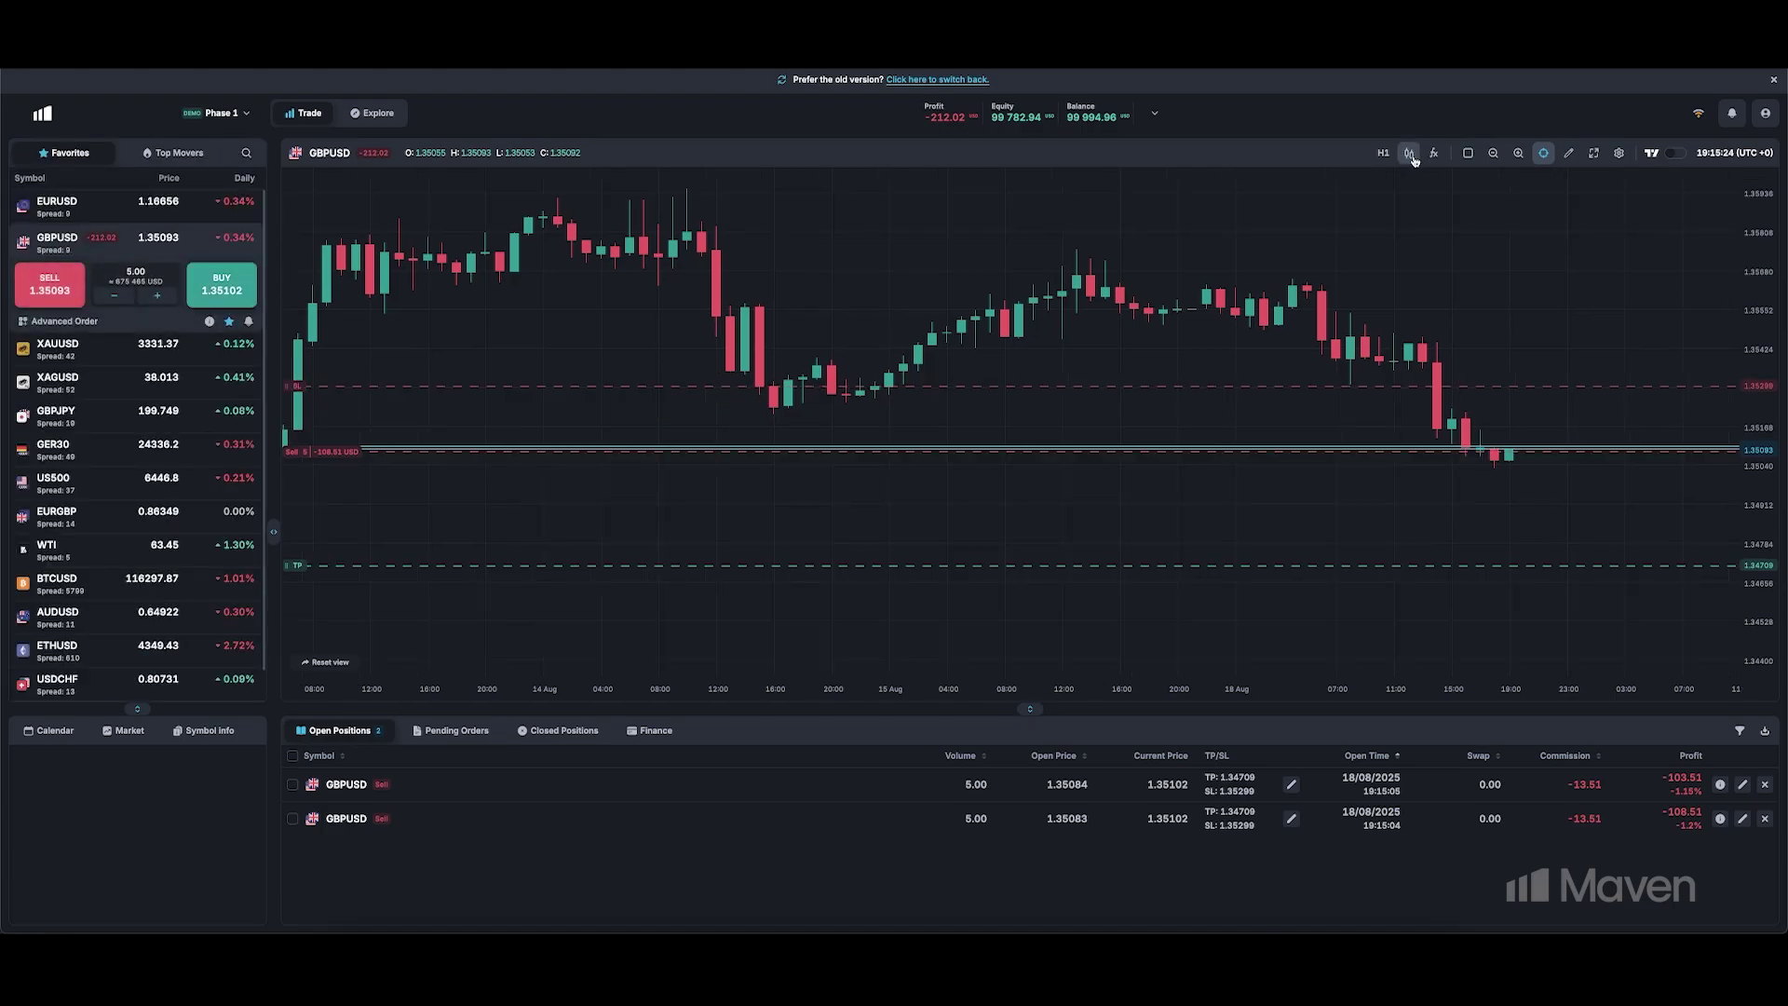
- Switch the GBPUSD chart type to Line and back to Candles
drag(1522, 251, 1471, 195)
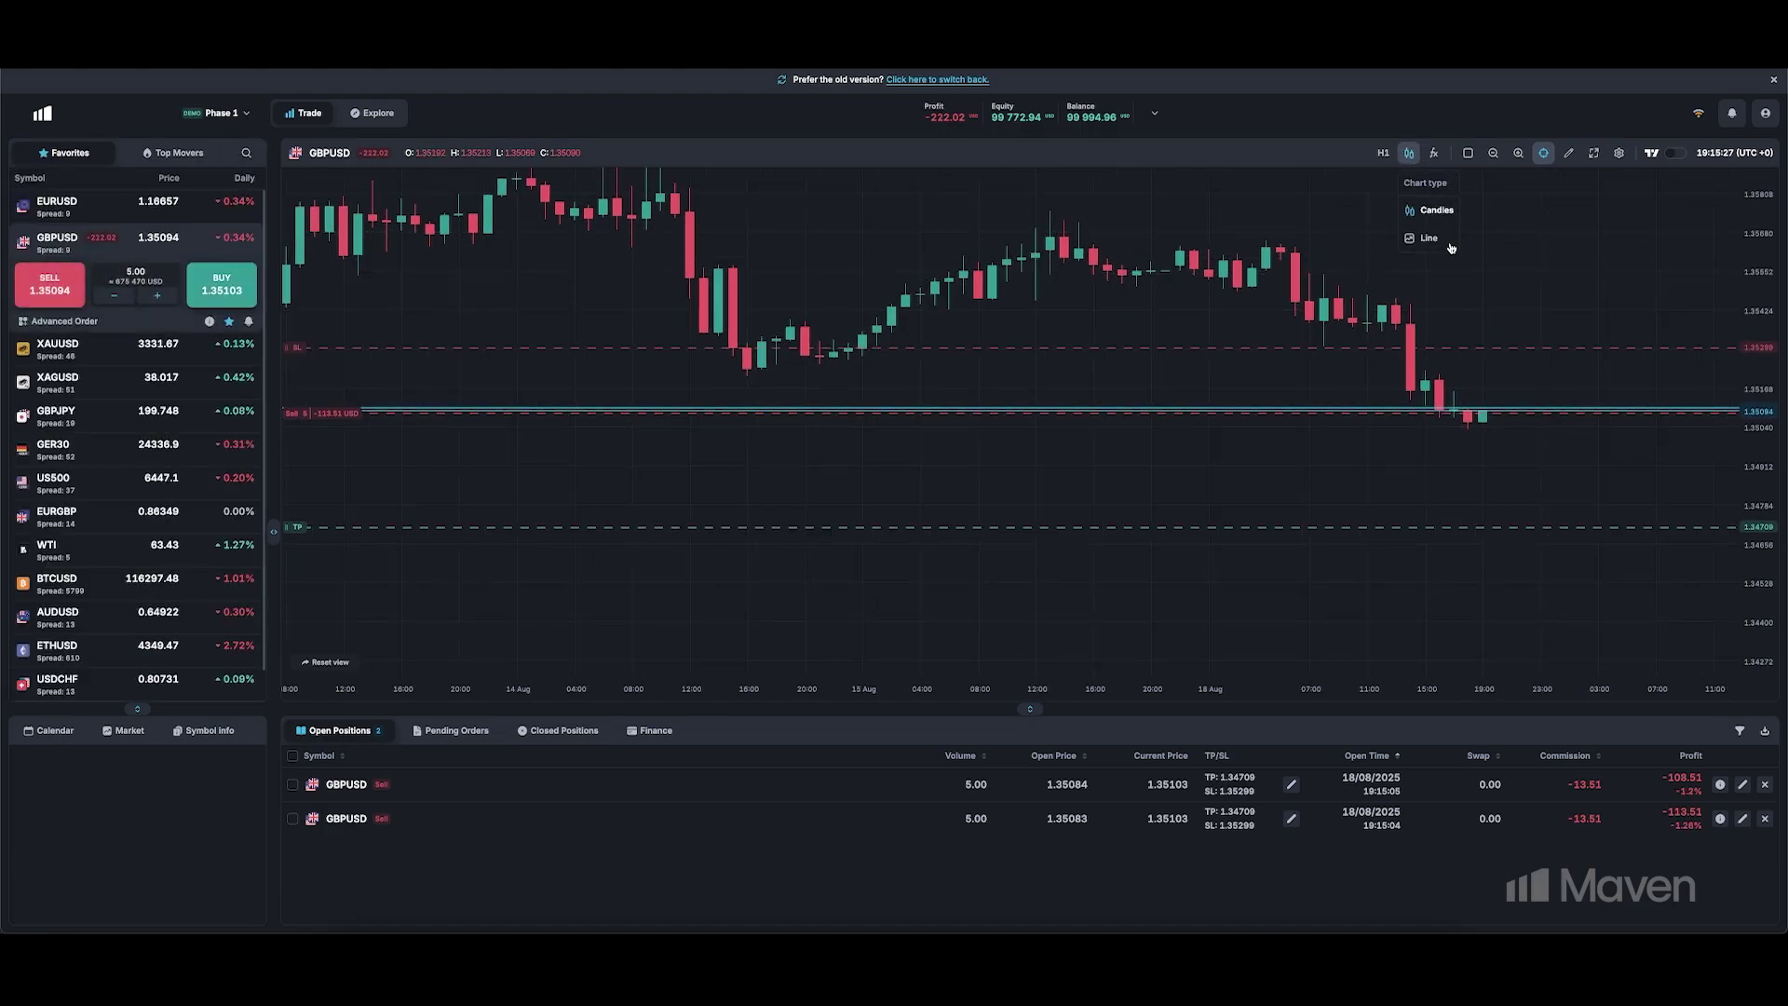
click(1449, 245)
click(1434, 214)
drag(1467, 219, 1469, 291)
scroll(1442, 294, down, 4)
scroll(1453, 270, up, 2)
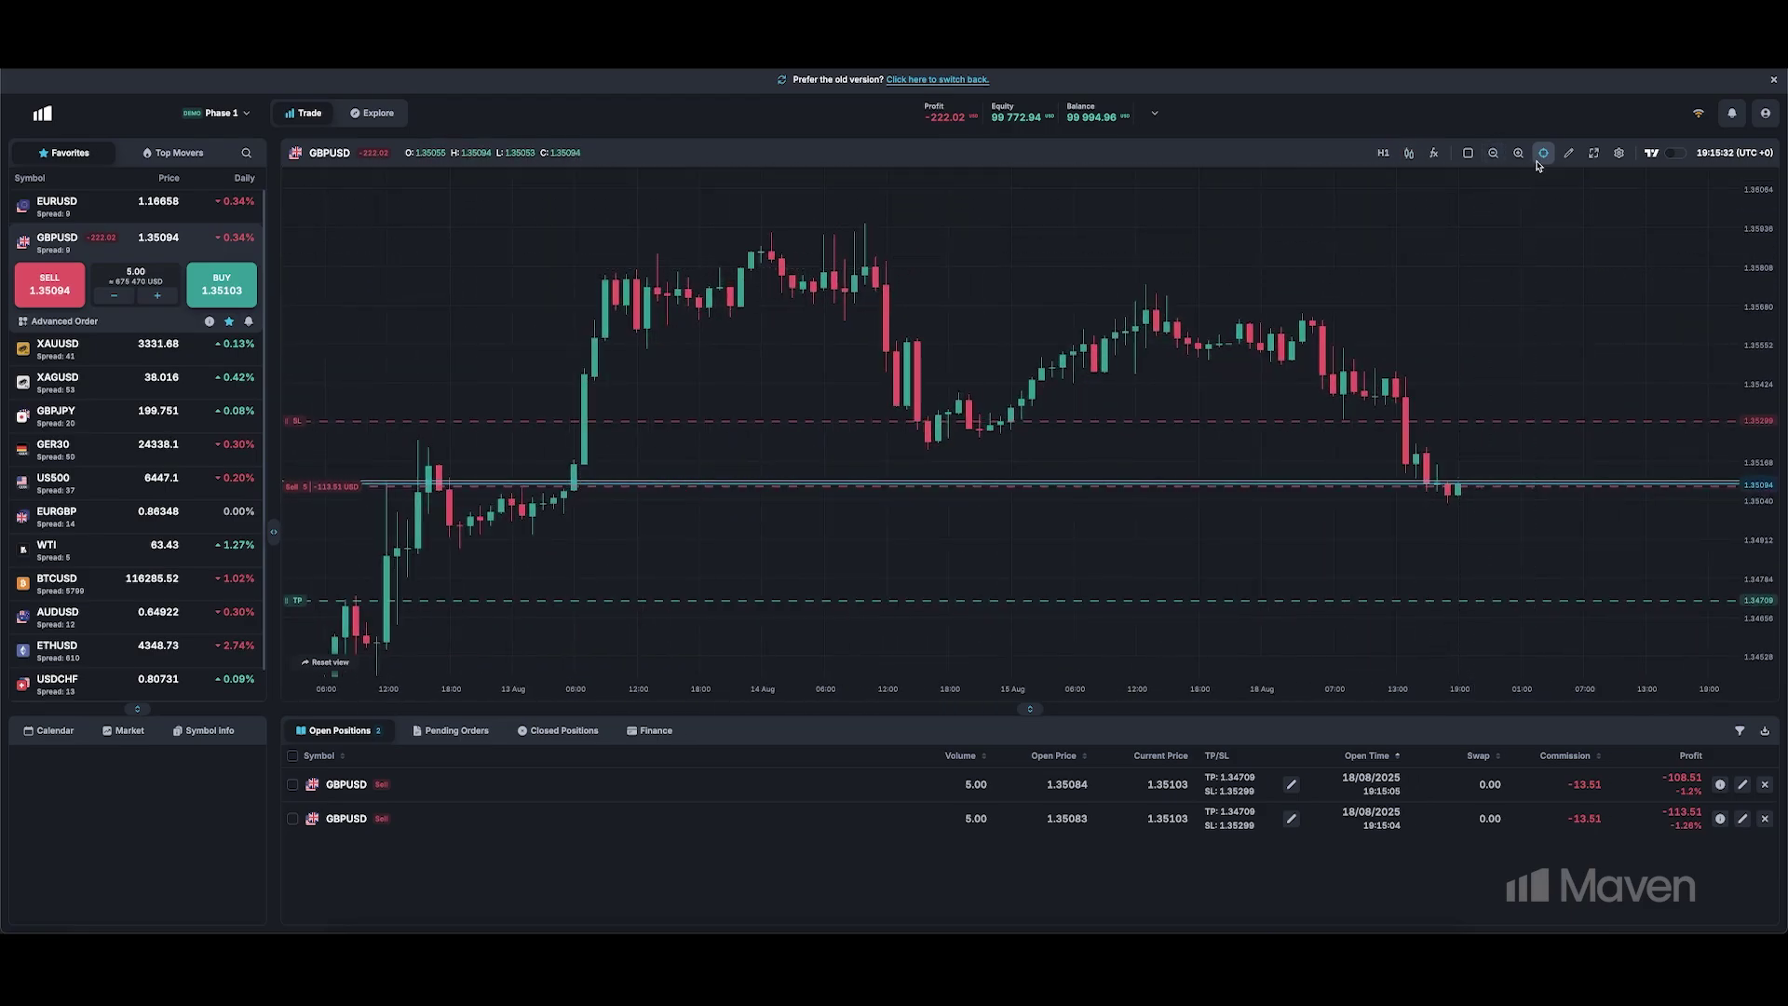
- Maximise the chart and restore it, and turn the open positions display off and on in the chart settings
click(1593, 153)
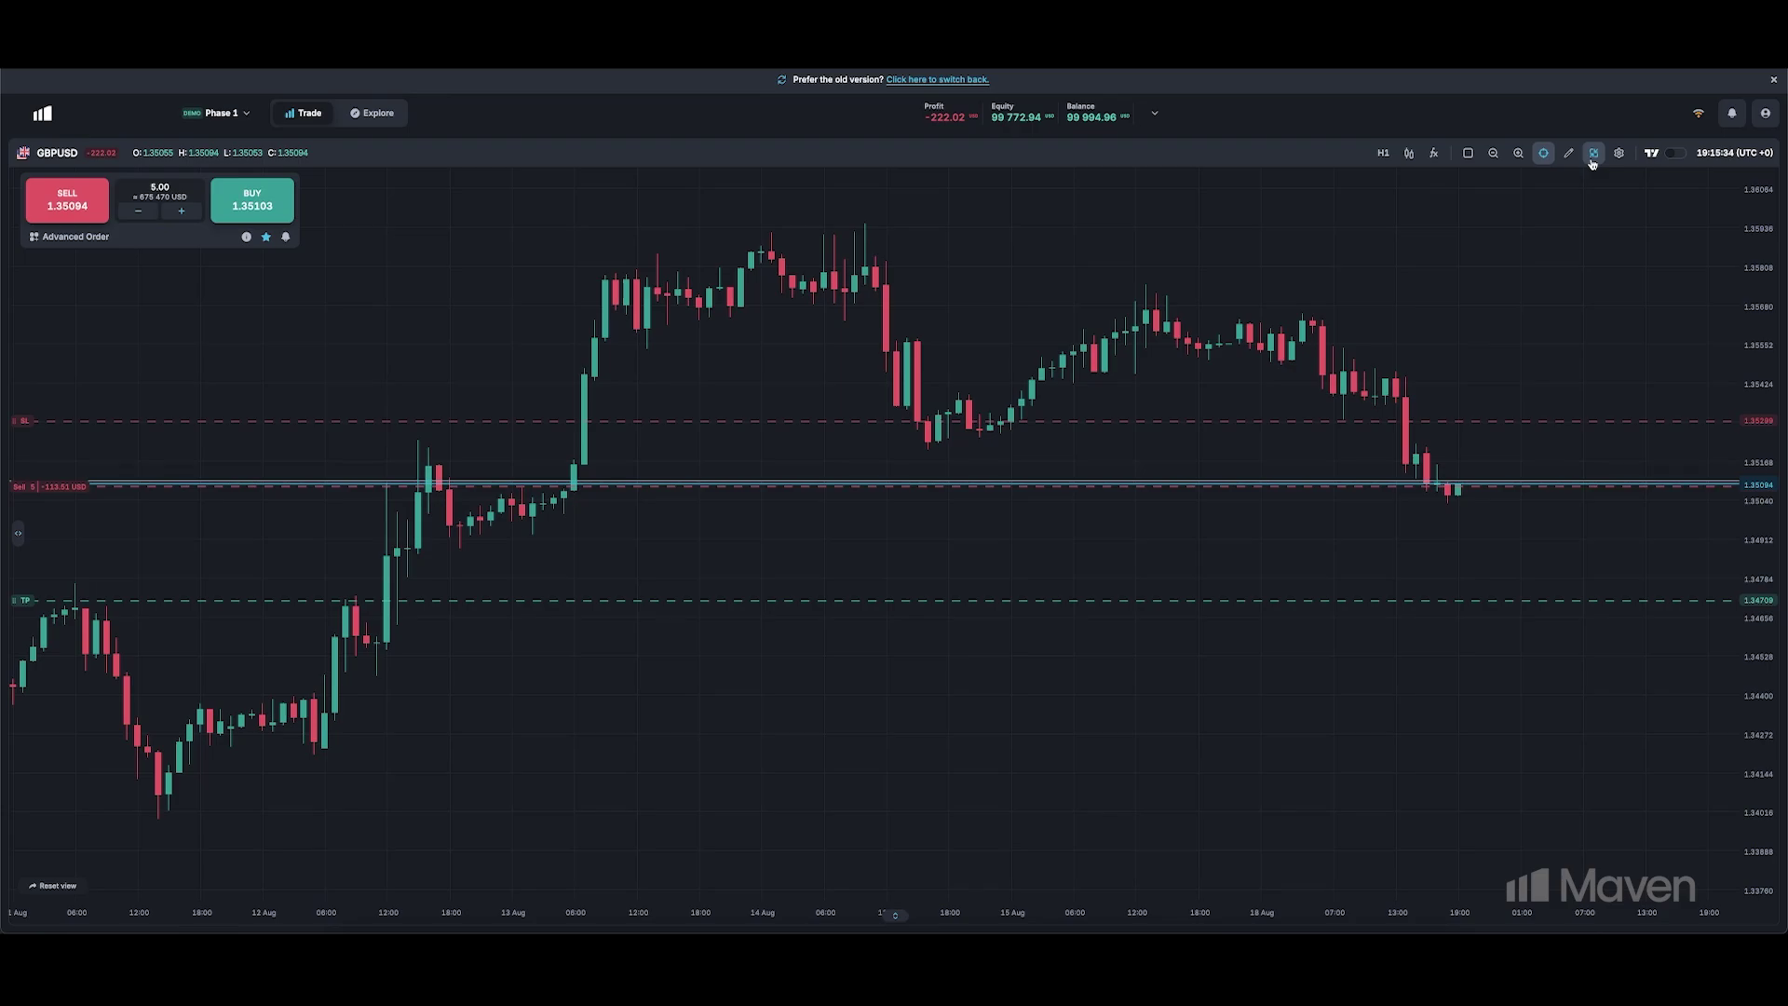
click(1594, 154)
click(1620, 156)
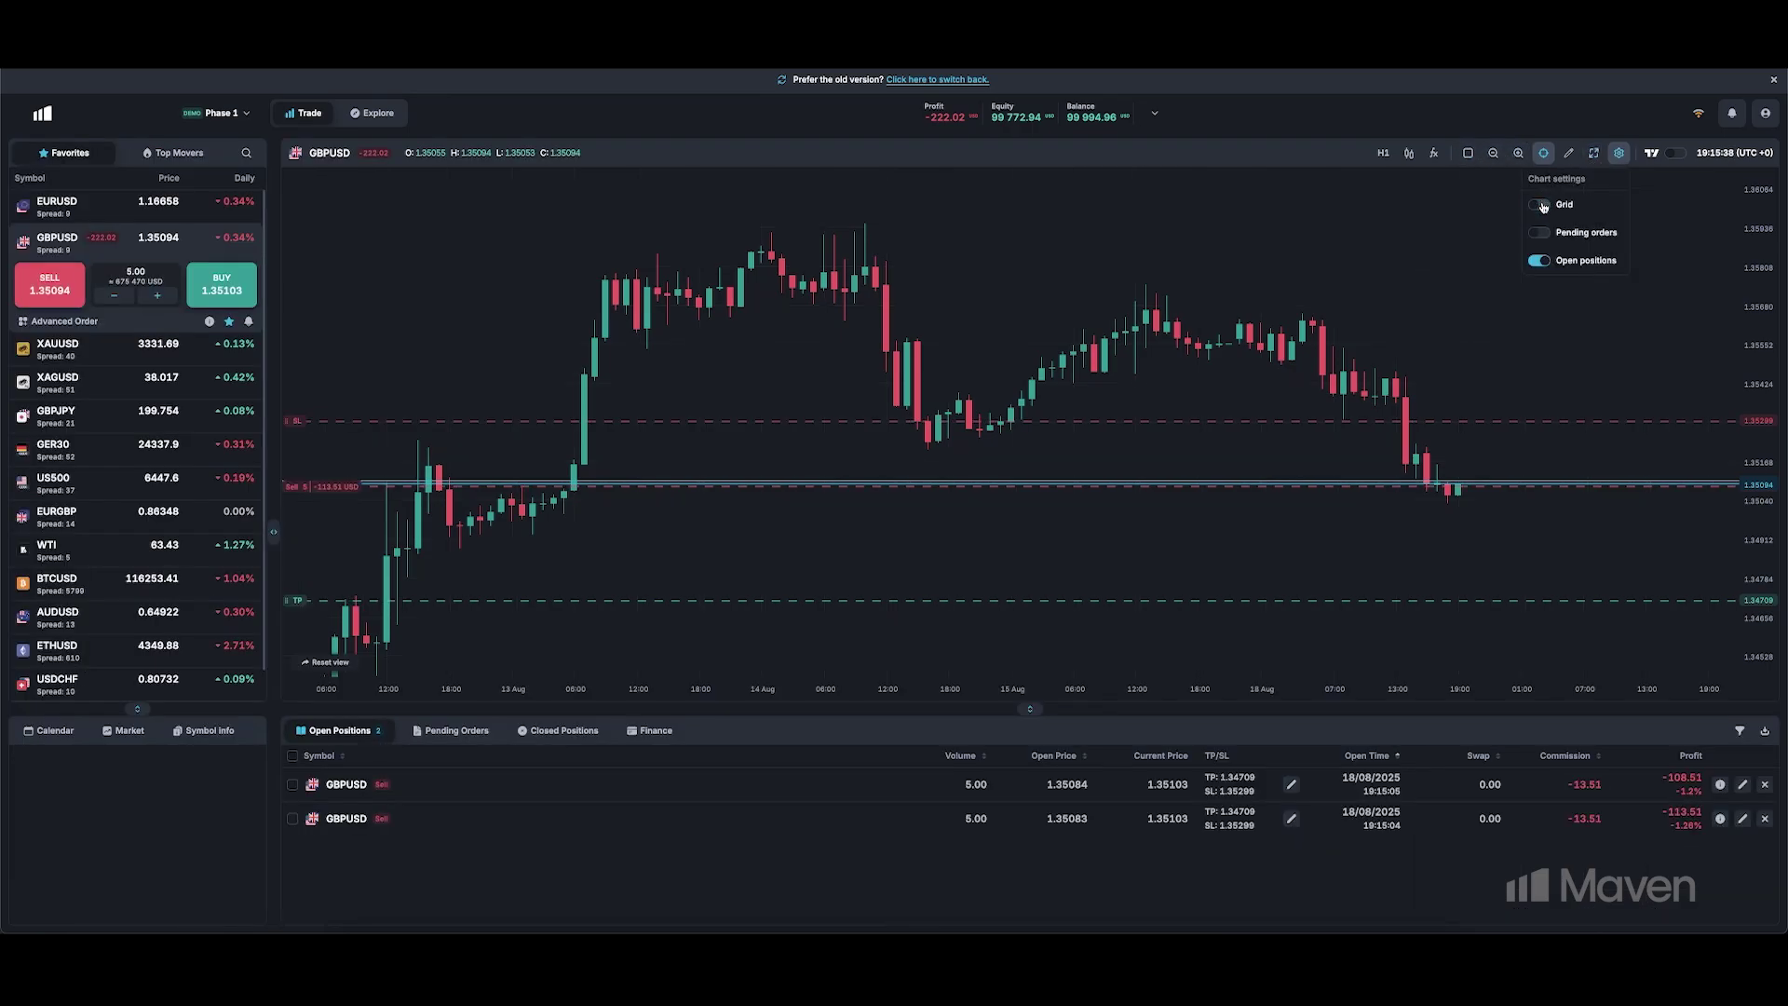
drag(1483, 275, 1513, 239)
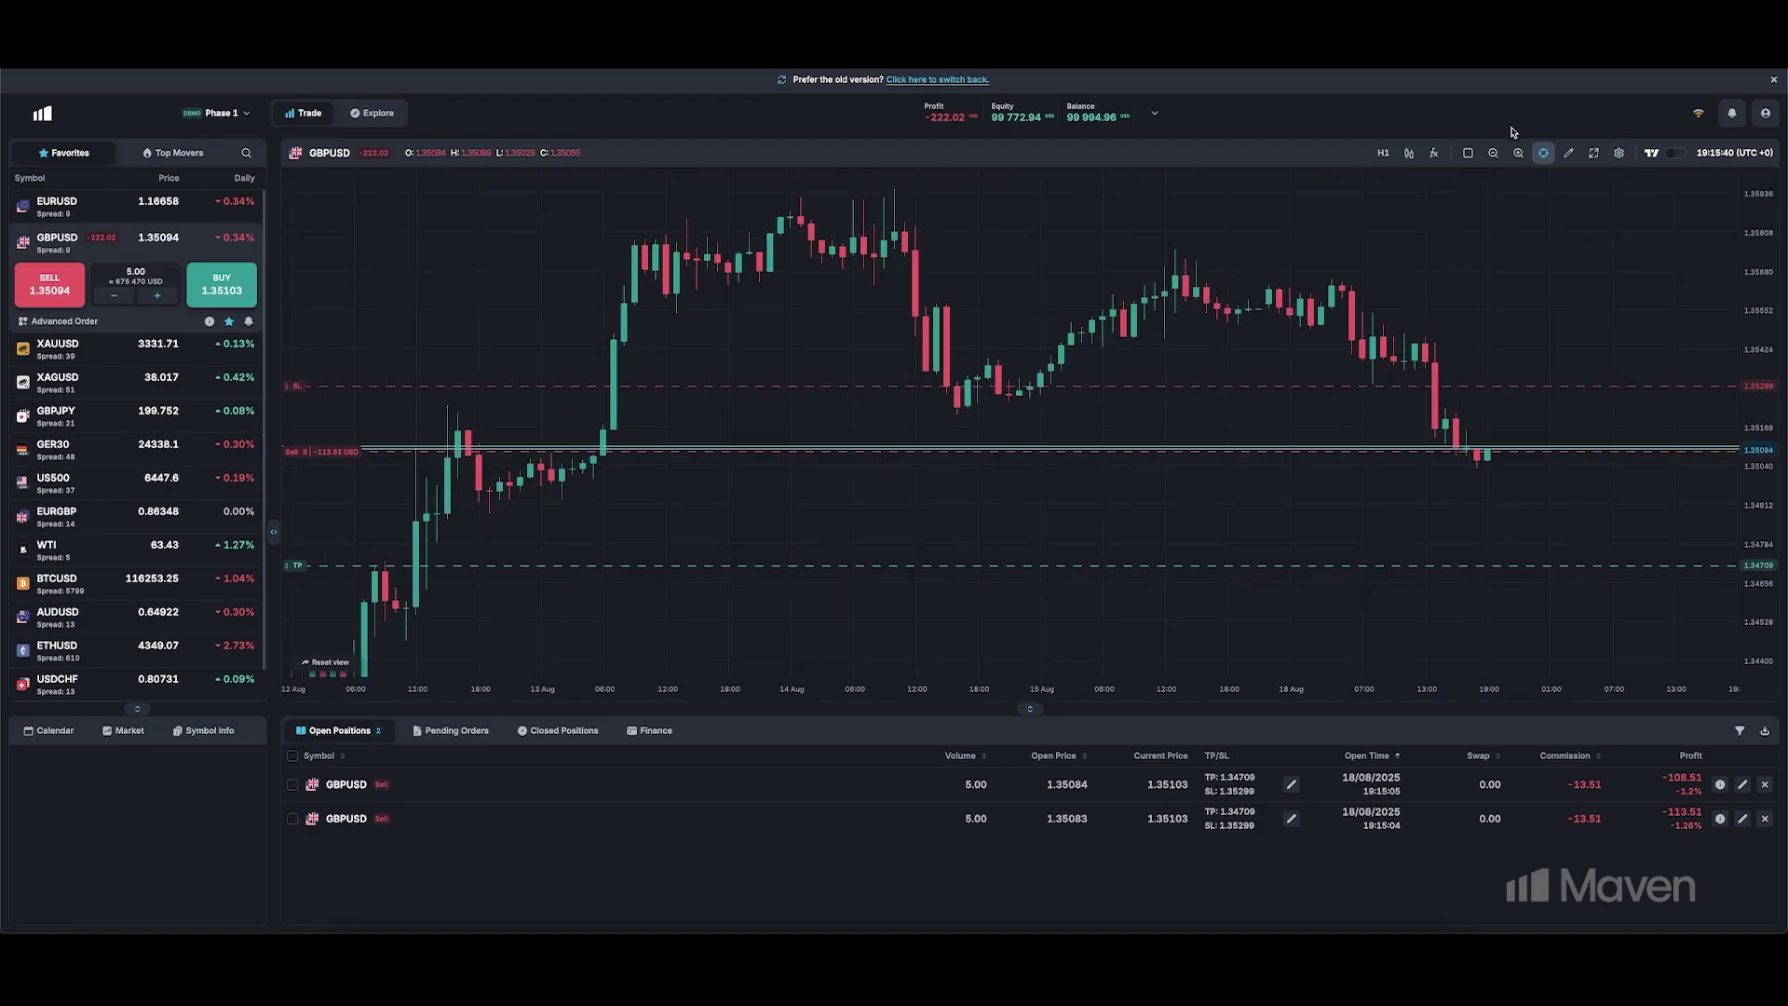
click(1623, 156)
click(1539, 261)
click(1539, 261)
click(1377, 248)
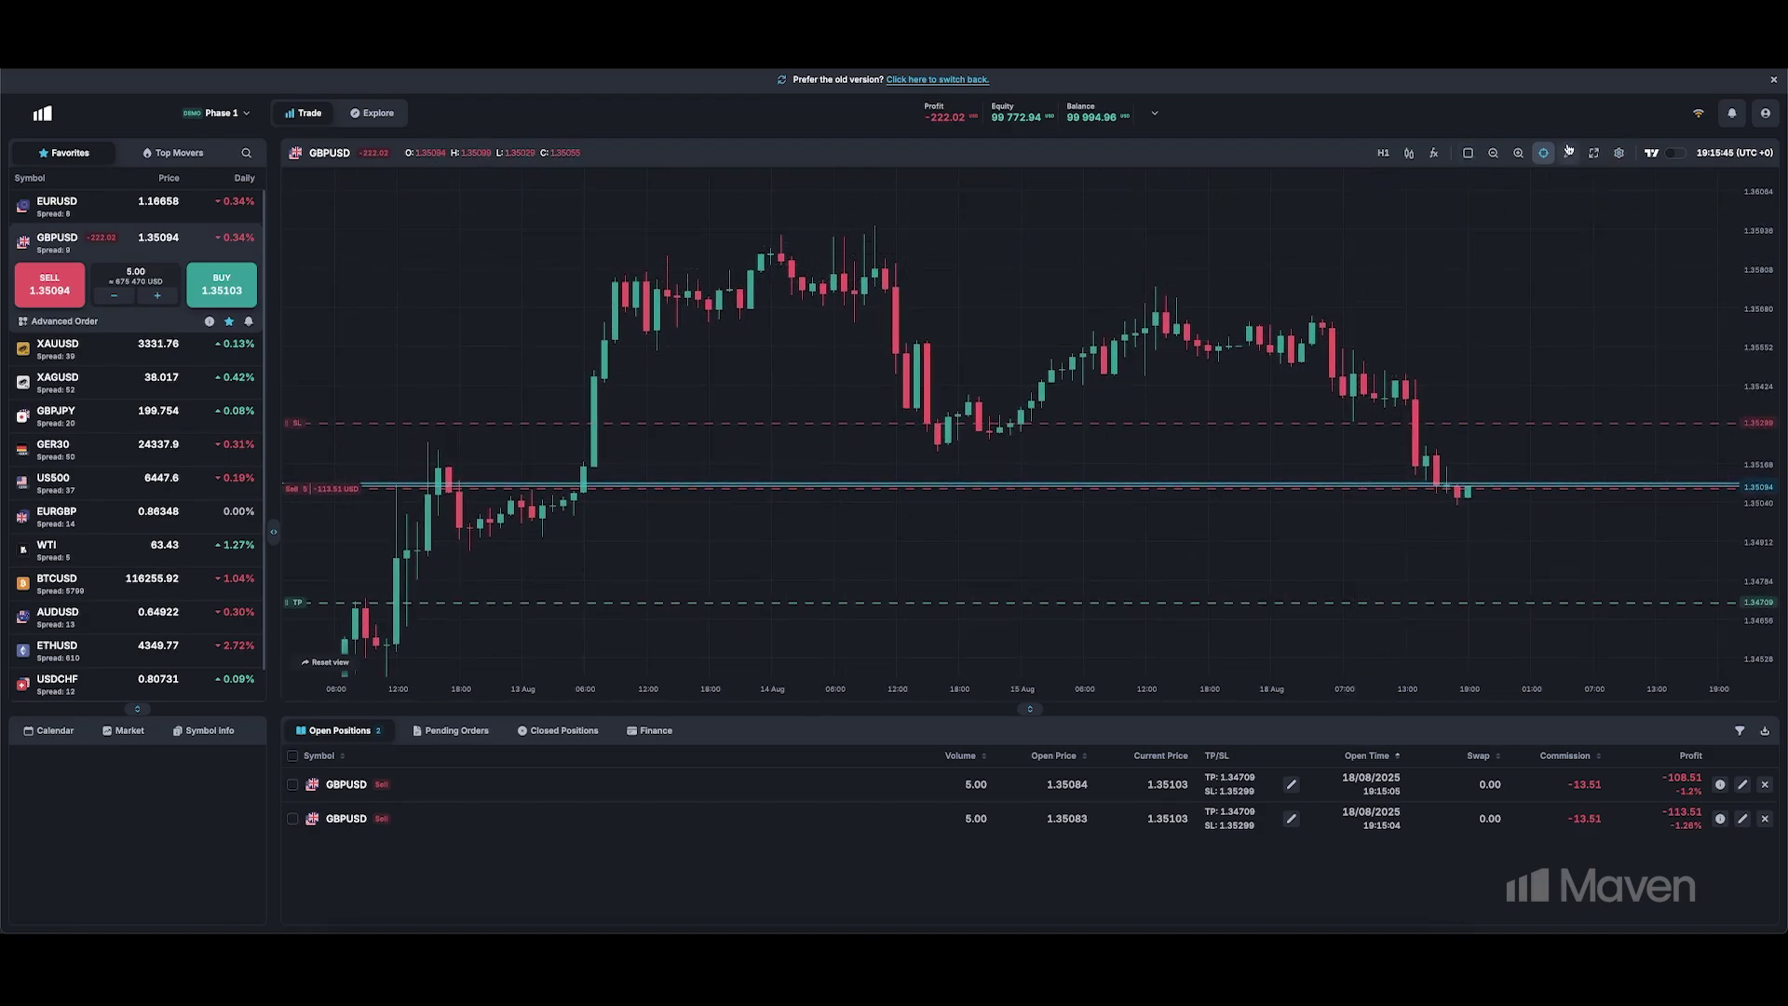
- Split the view into two side-by-side charts and alternate the active chart between EURUSD and GBPUSD
click(1470, 154)
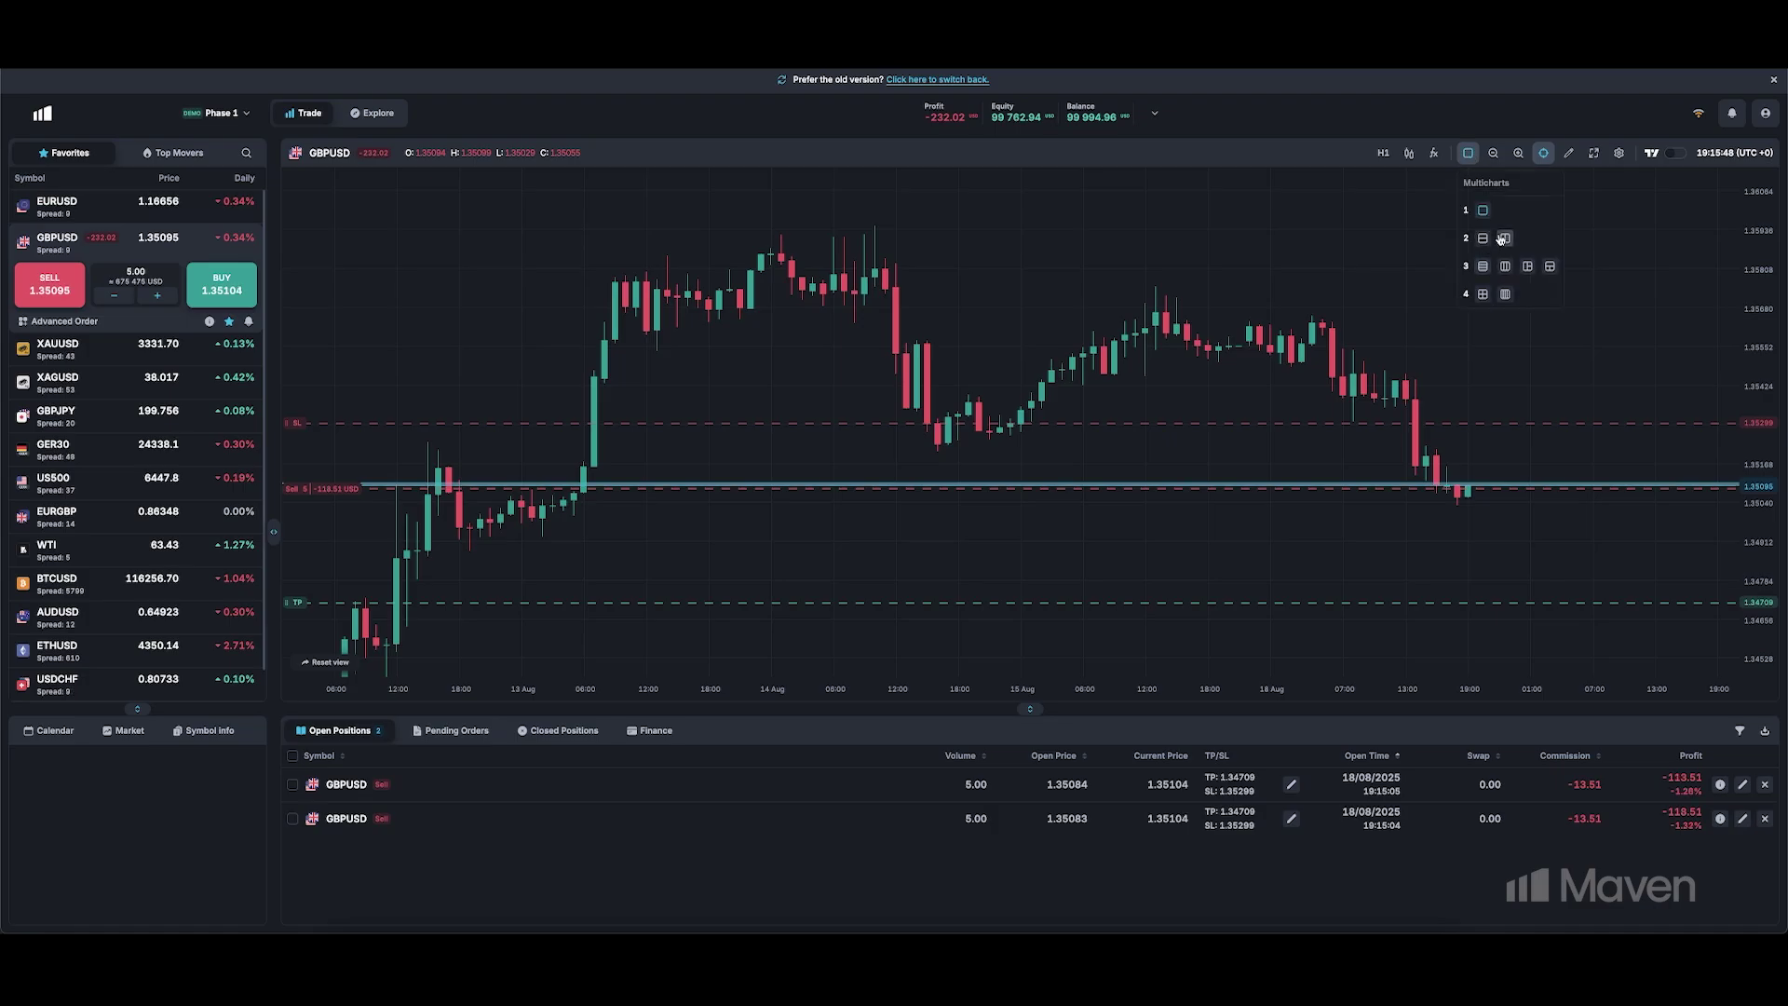
click(1505, 239)
click(1450, 310)
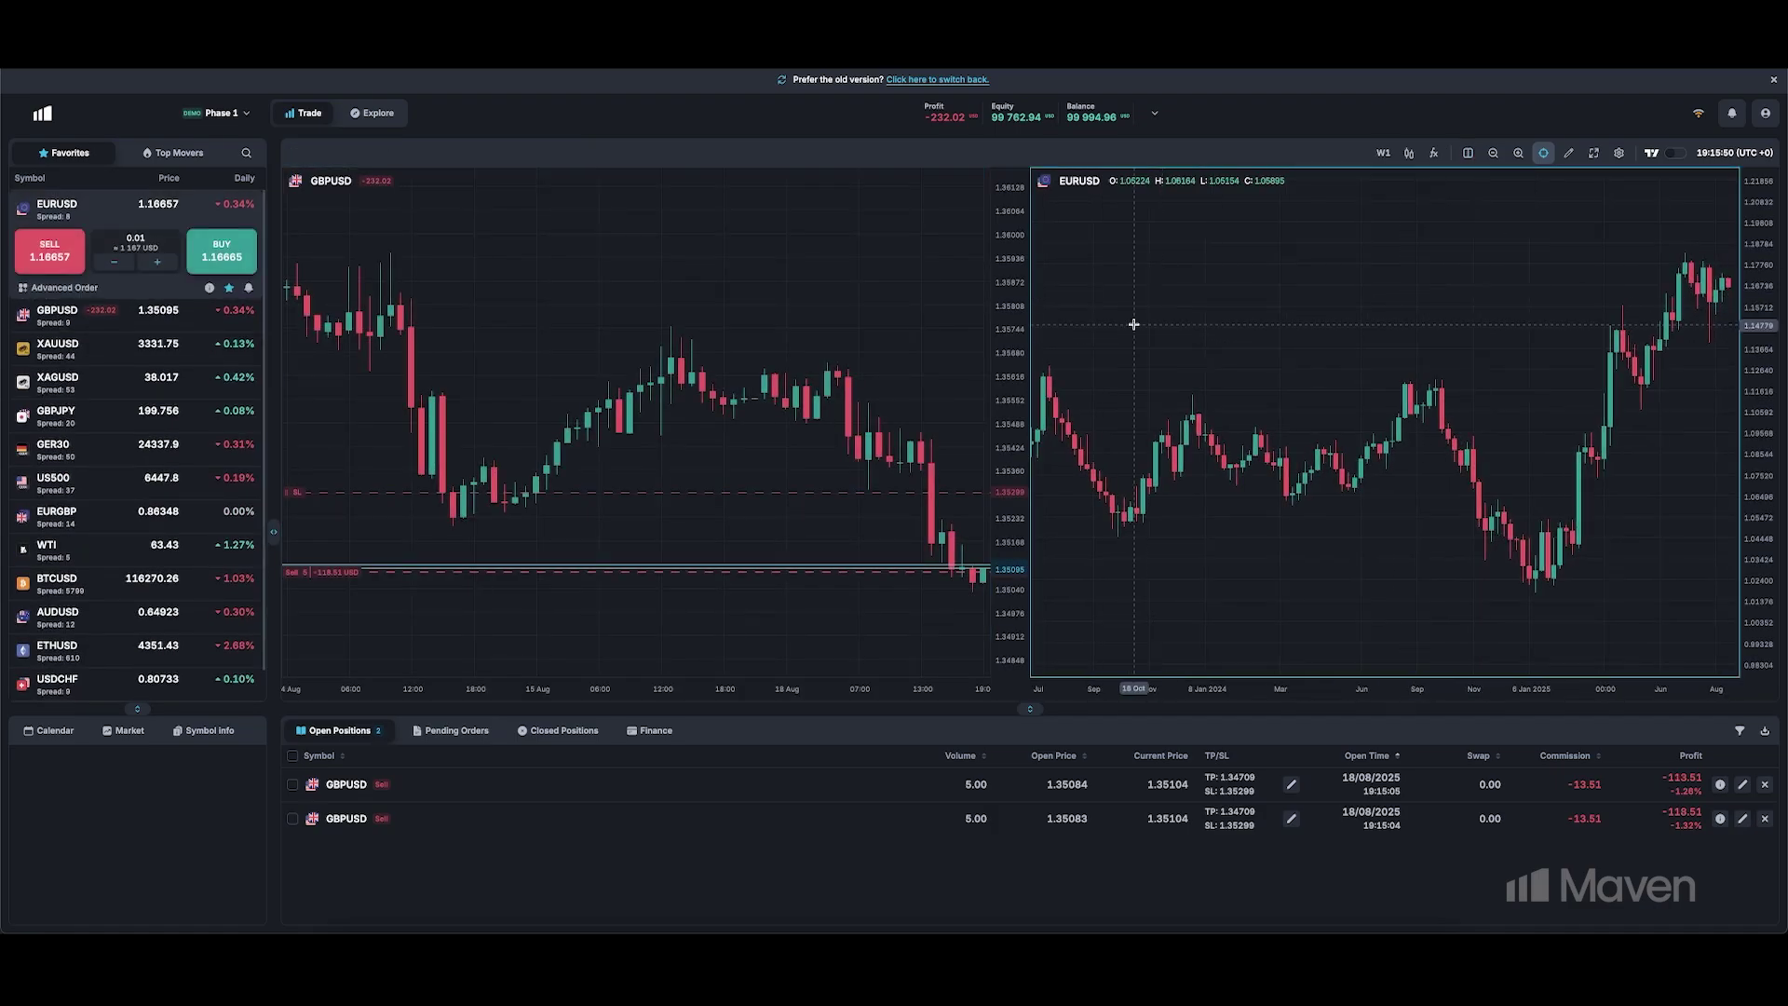
click(522, 295)
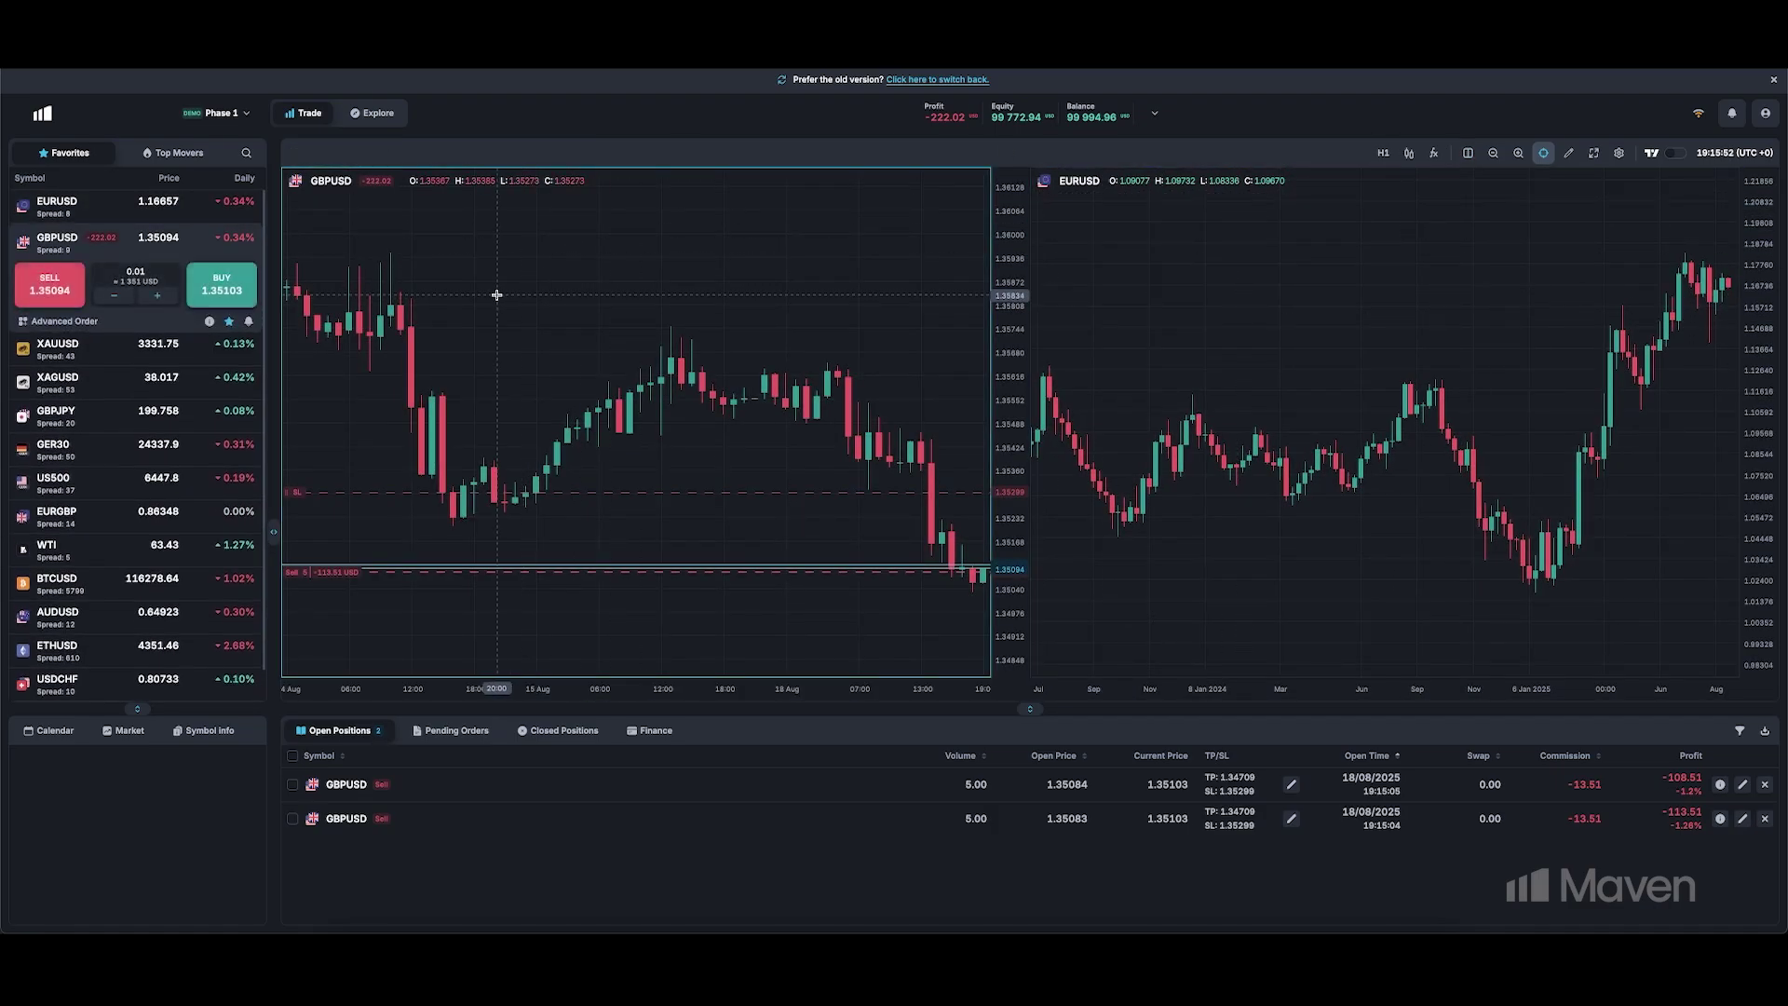
click(1141, 289)
click(931, 292)
click(1181, 304)
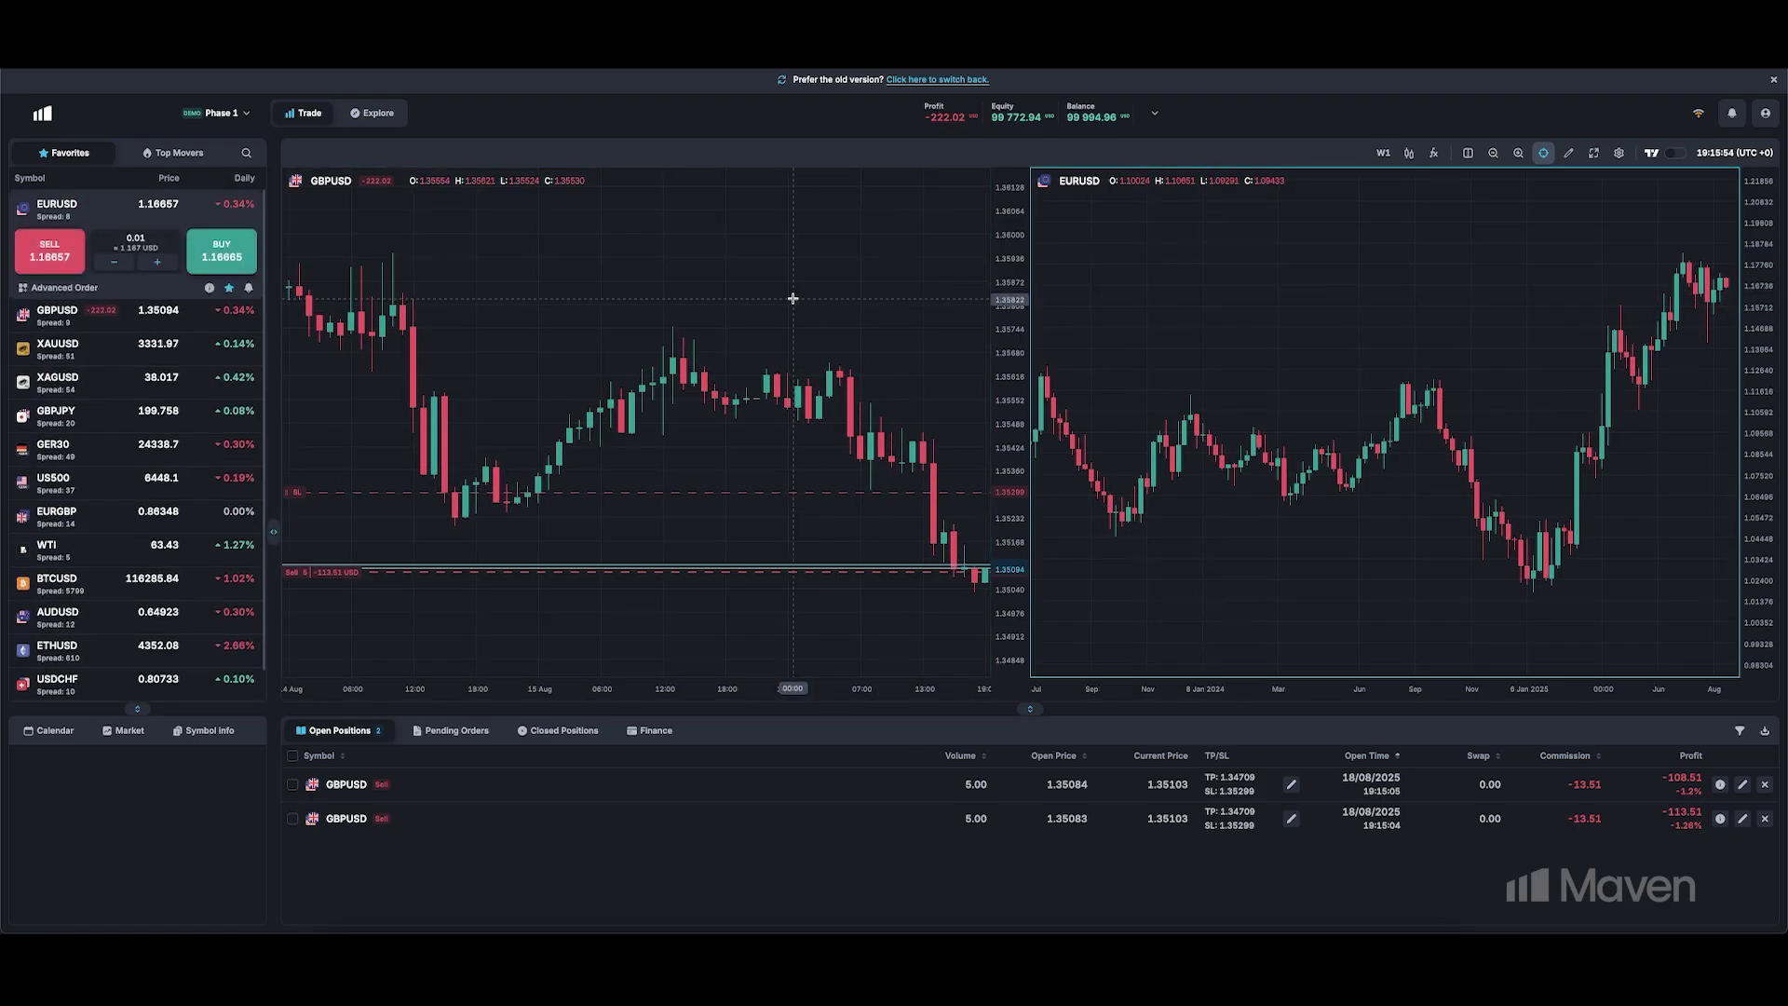
- Change the GBPUSD chart's symbol to XAGUSD and finally to EURUSD
click(612, 307)
click(100, 380)
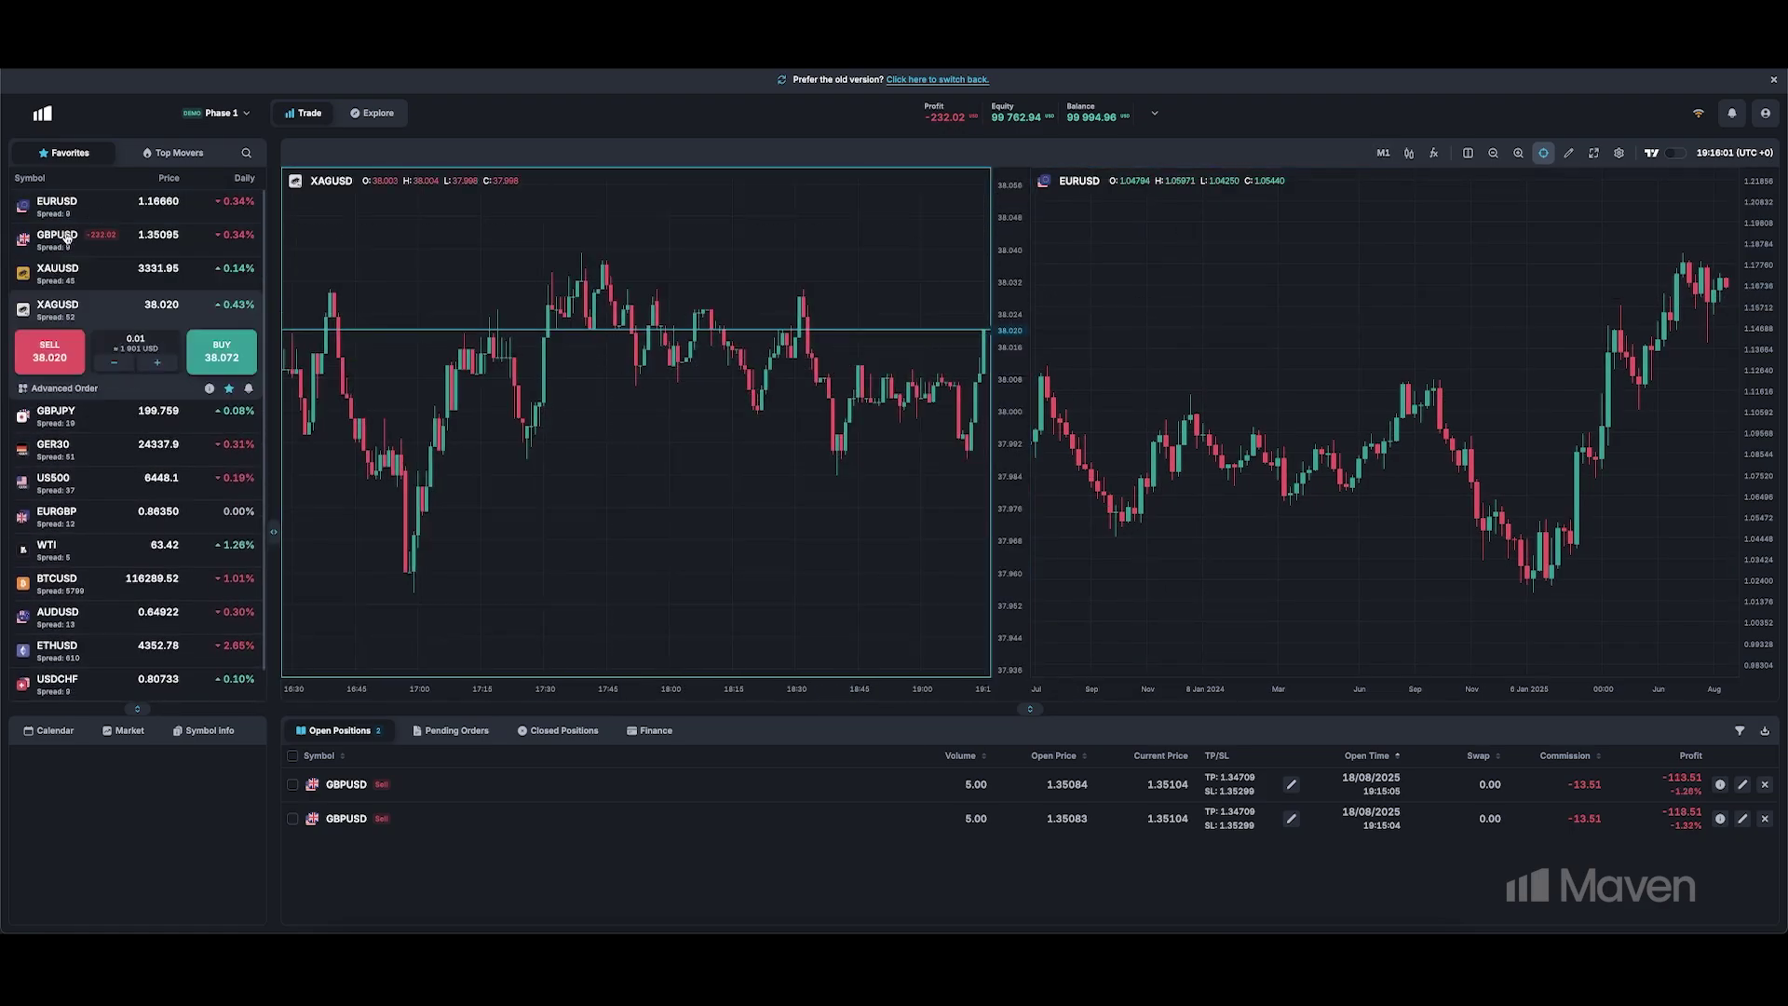
click(70, 205)
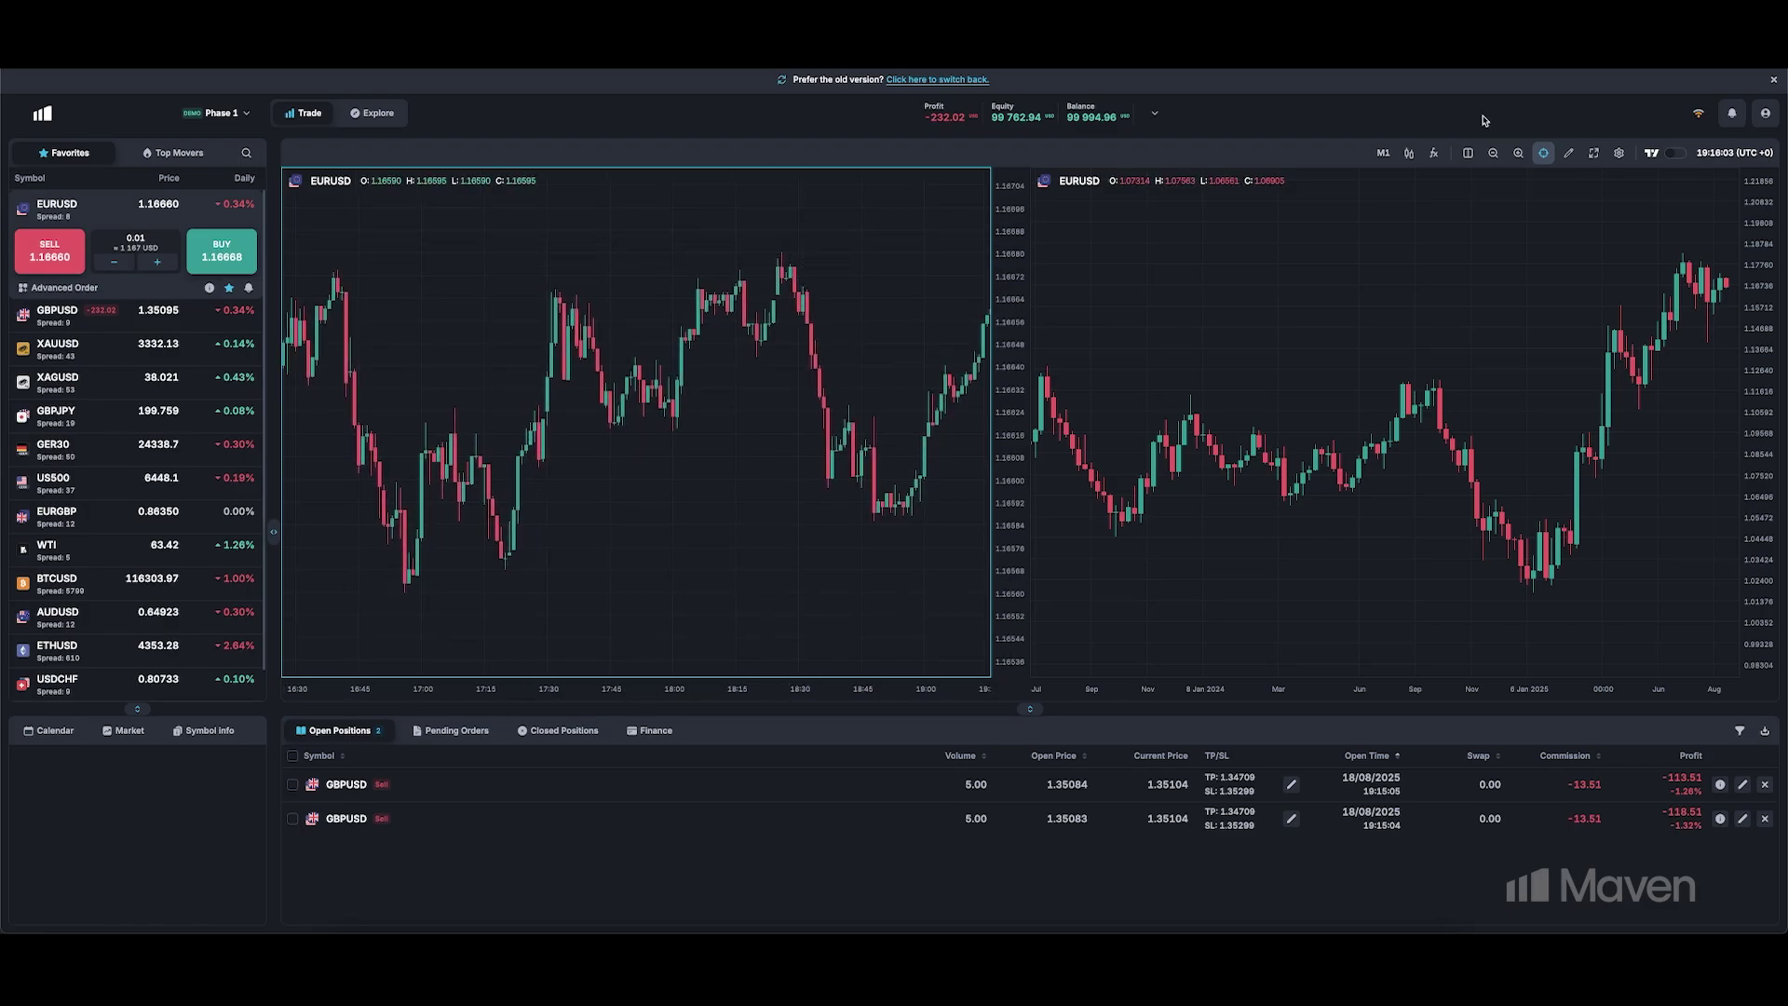
- Set the weekly EURUSD chart's time range to M5
click(1401, 250)
click(1384, 154)
click(1402, 249)
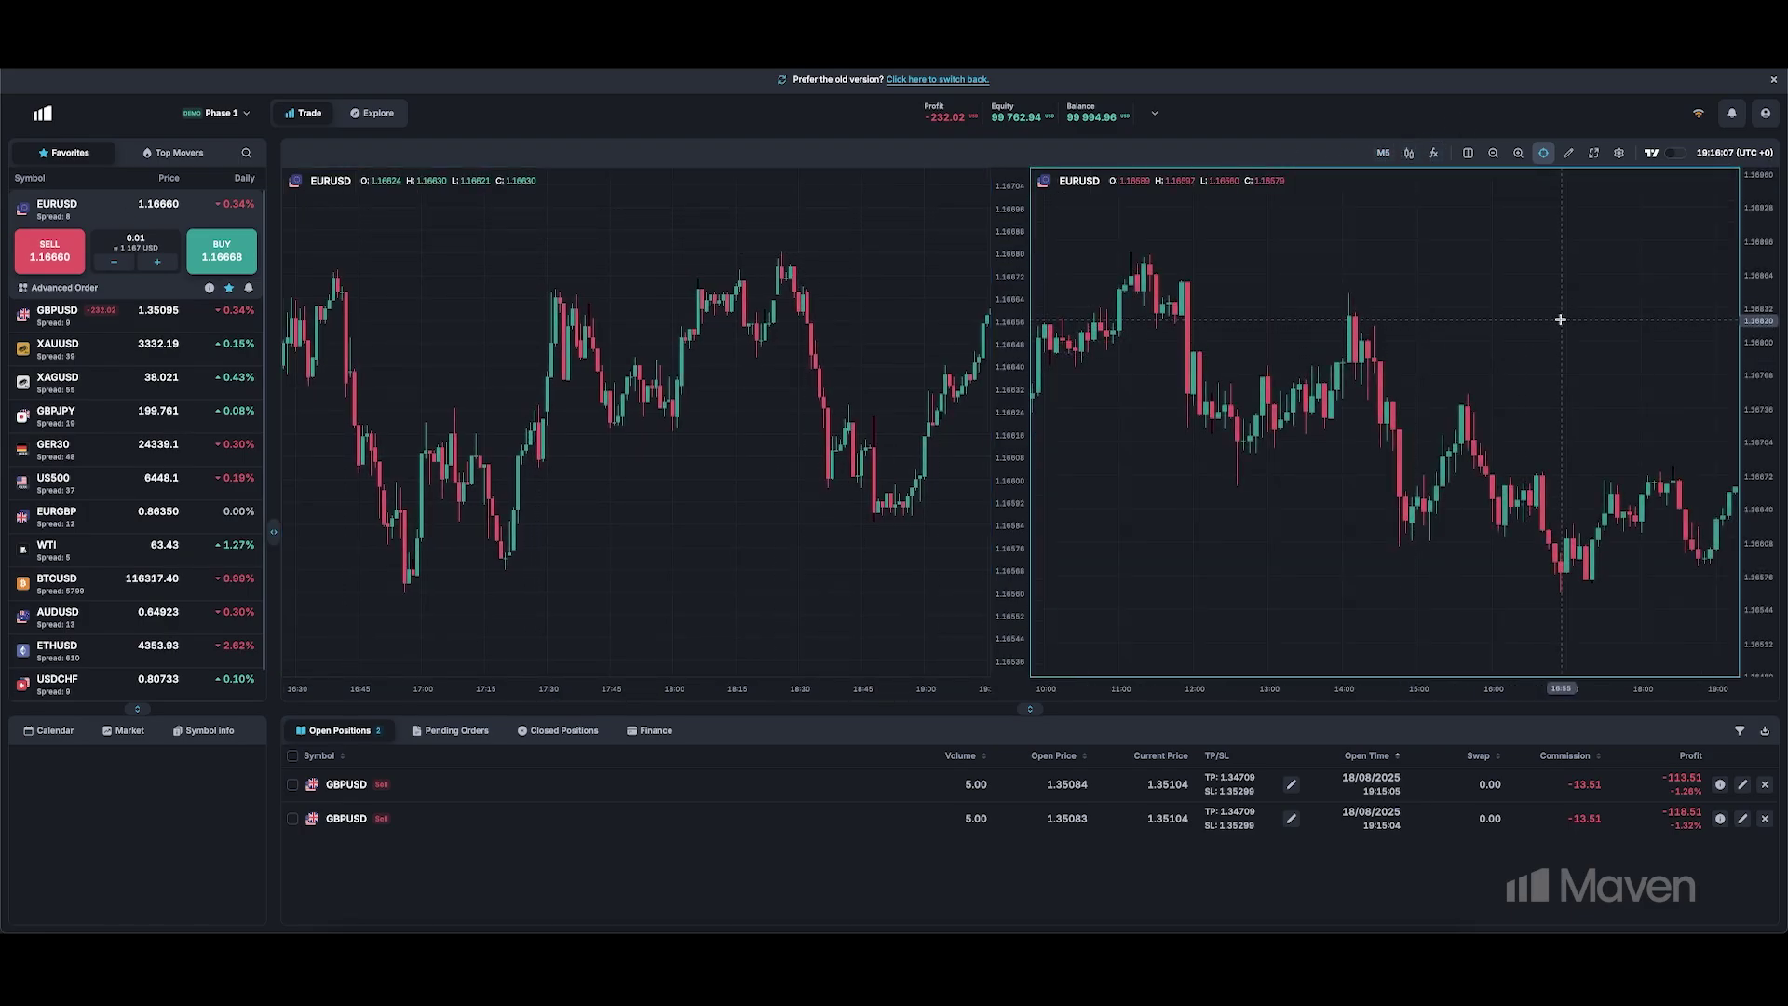
scroll(1561, 319, up, 5)
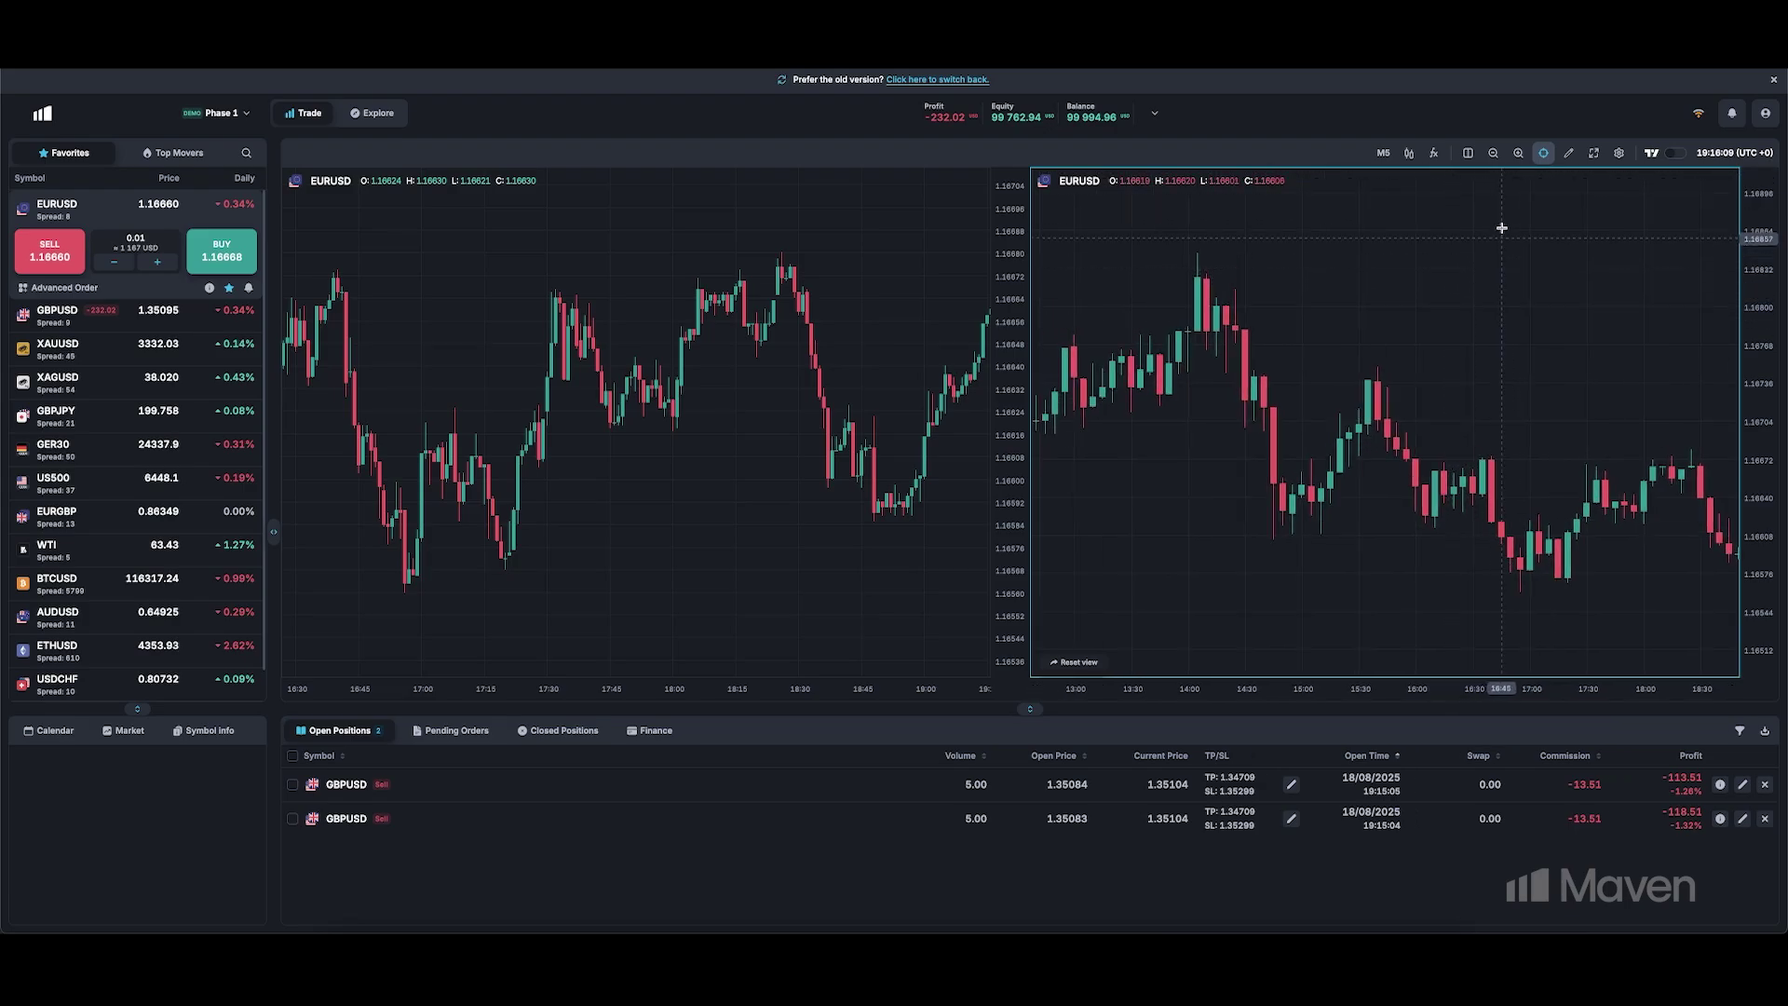
- Change the multichart layout to four columns and finally to a two-by-two grid, with the M5 EURUSD chart active
click(1469, 154)
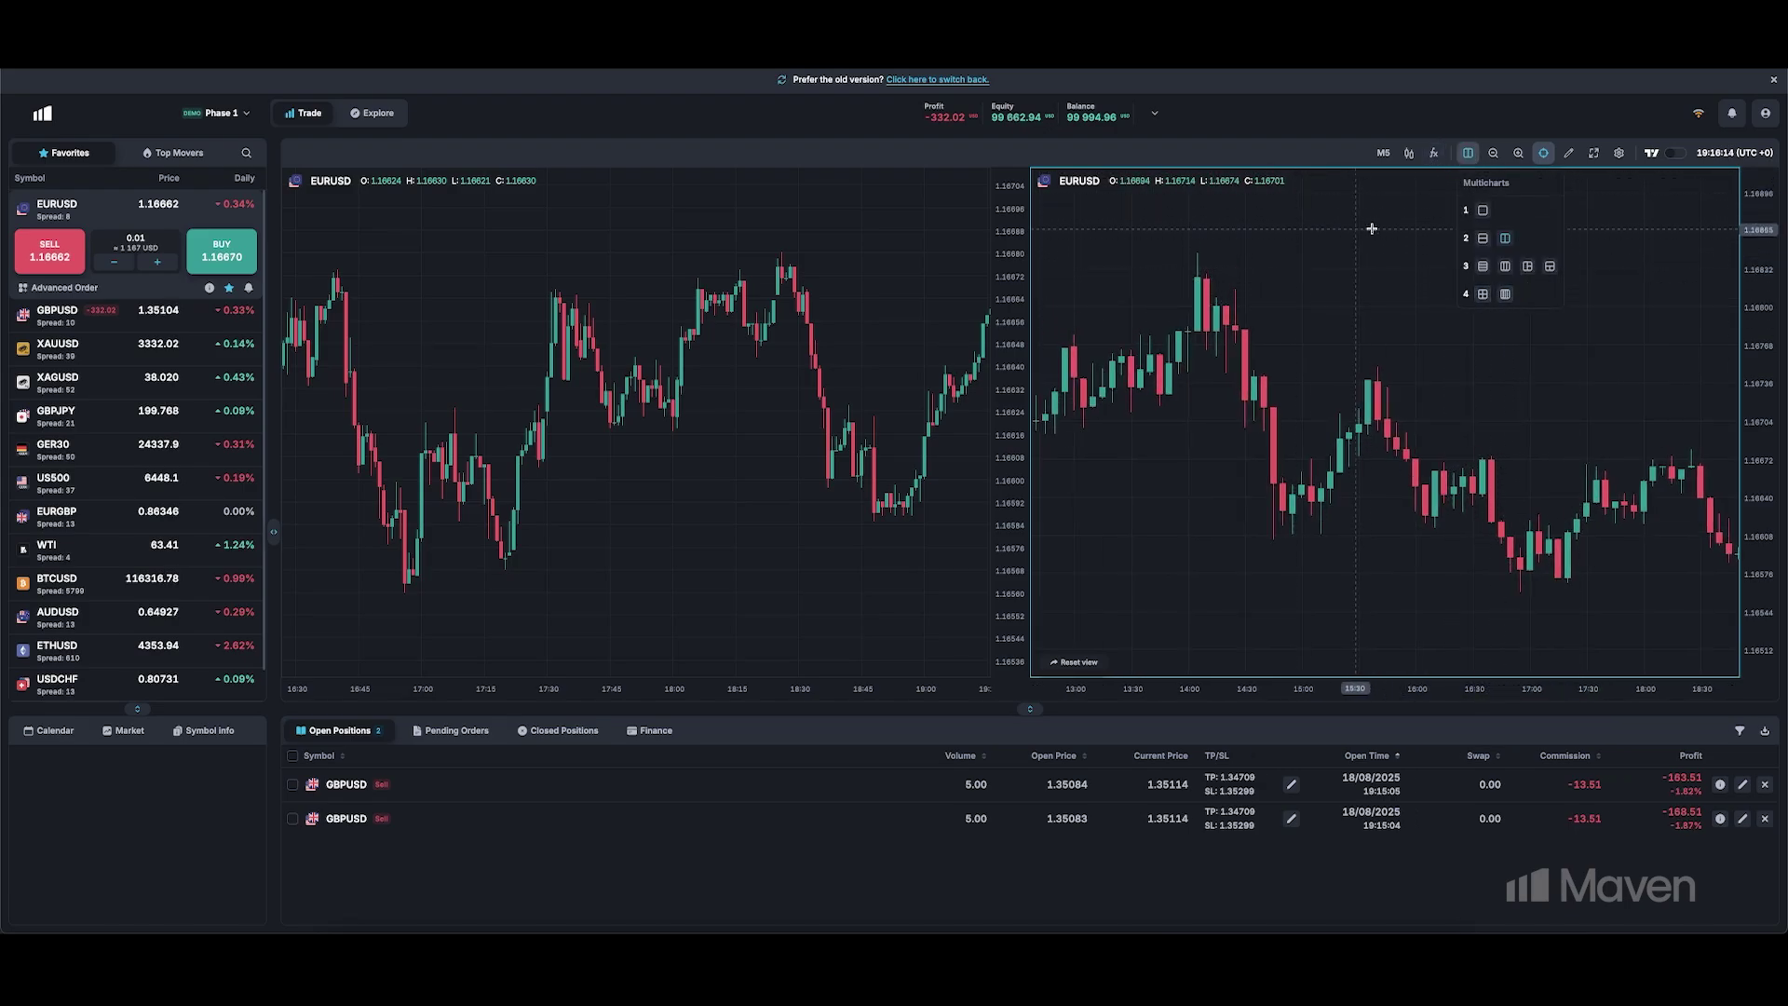
click(1506, 295)
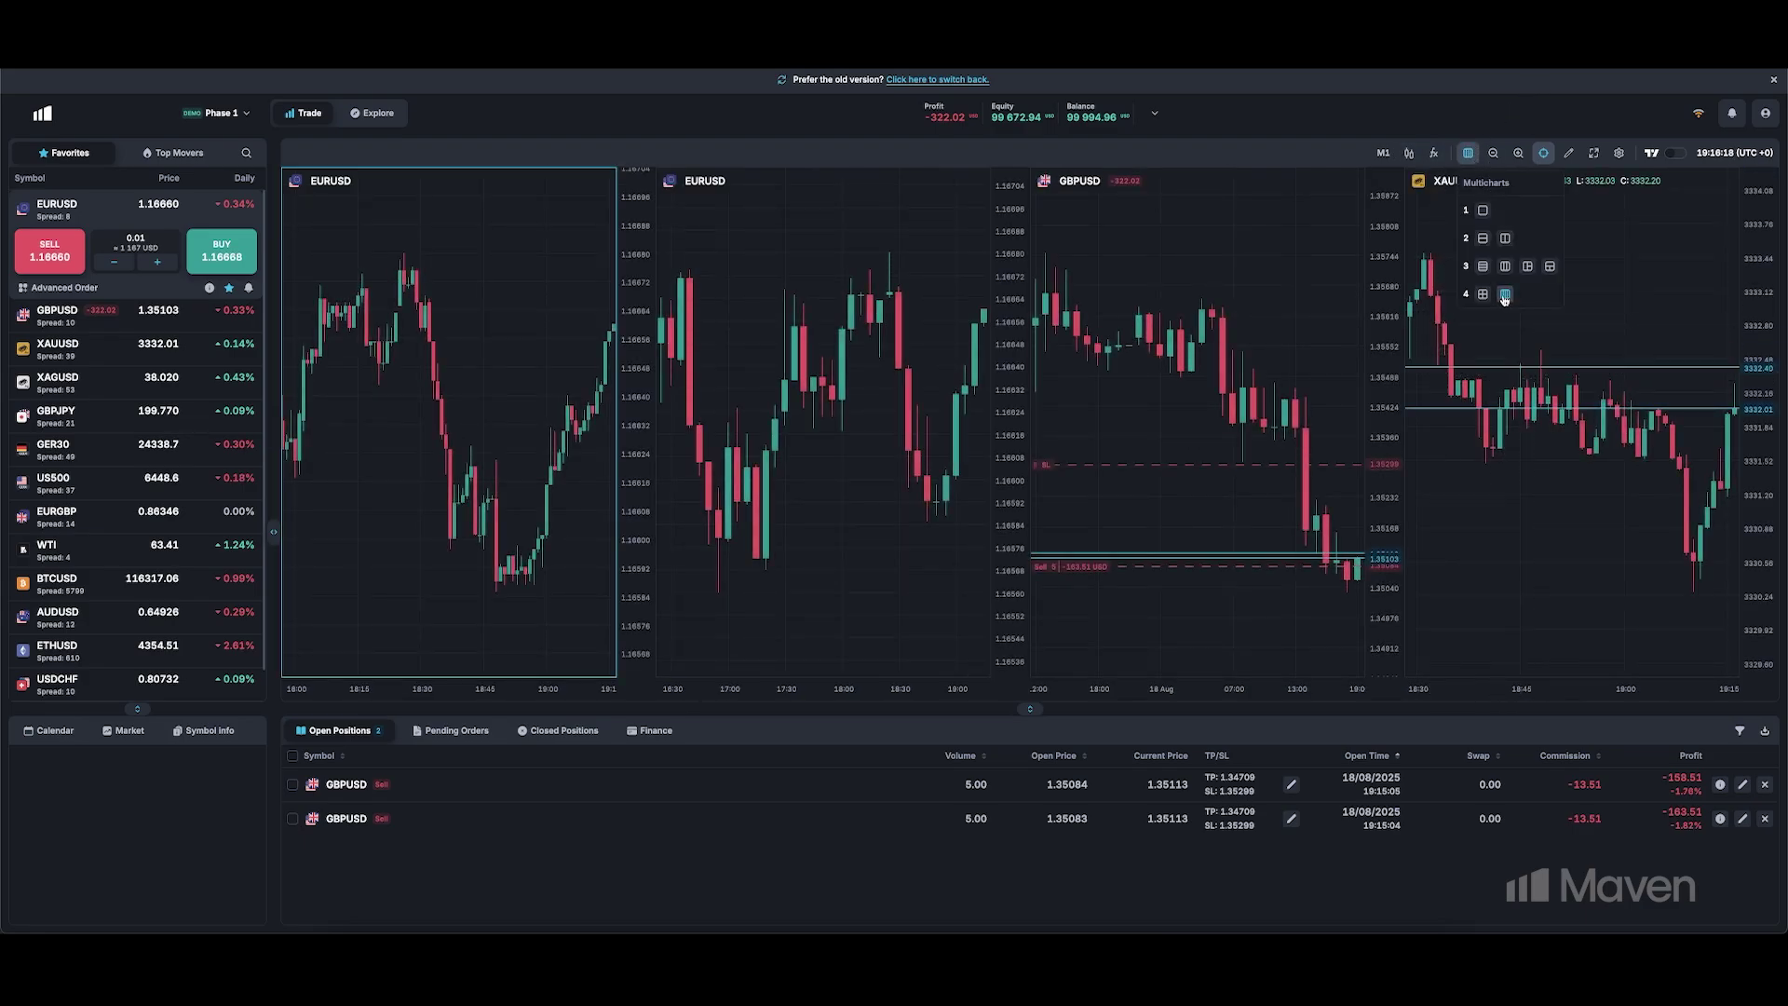
click(1482, 295)
click(1368, 387)
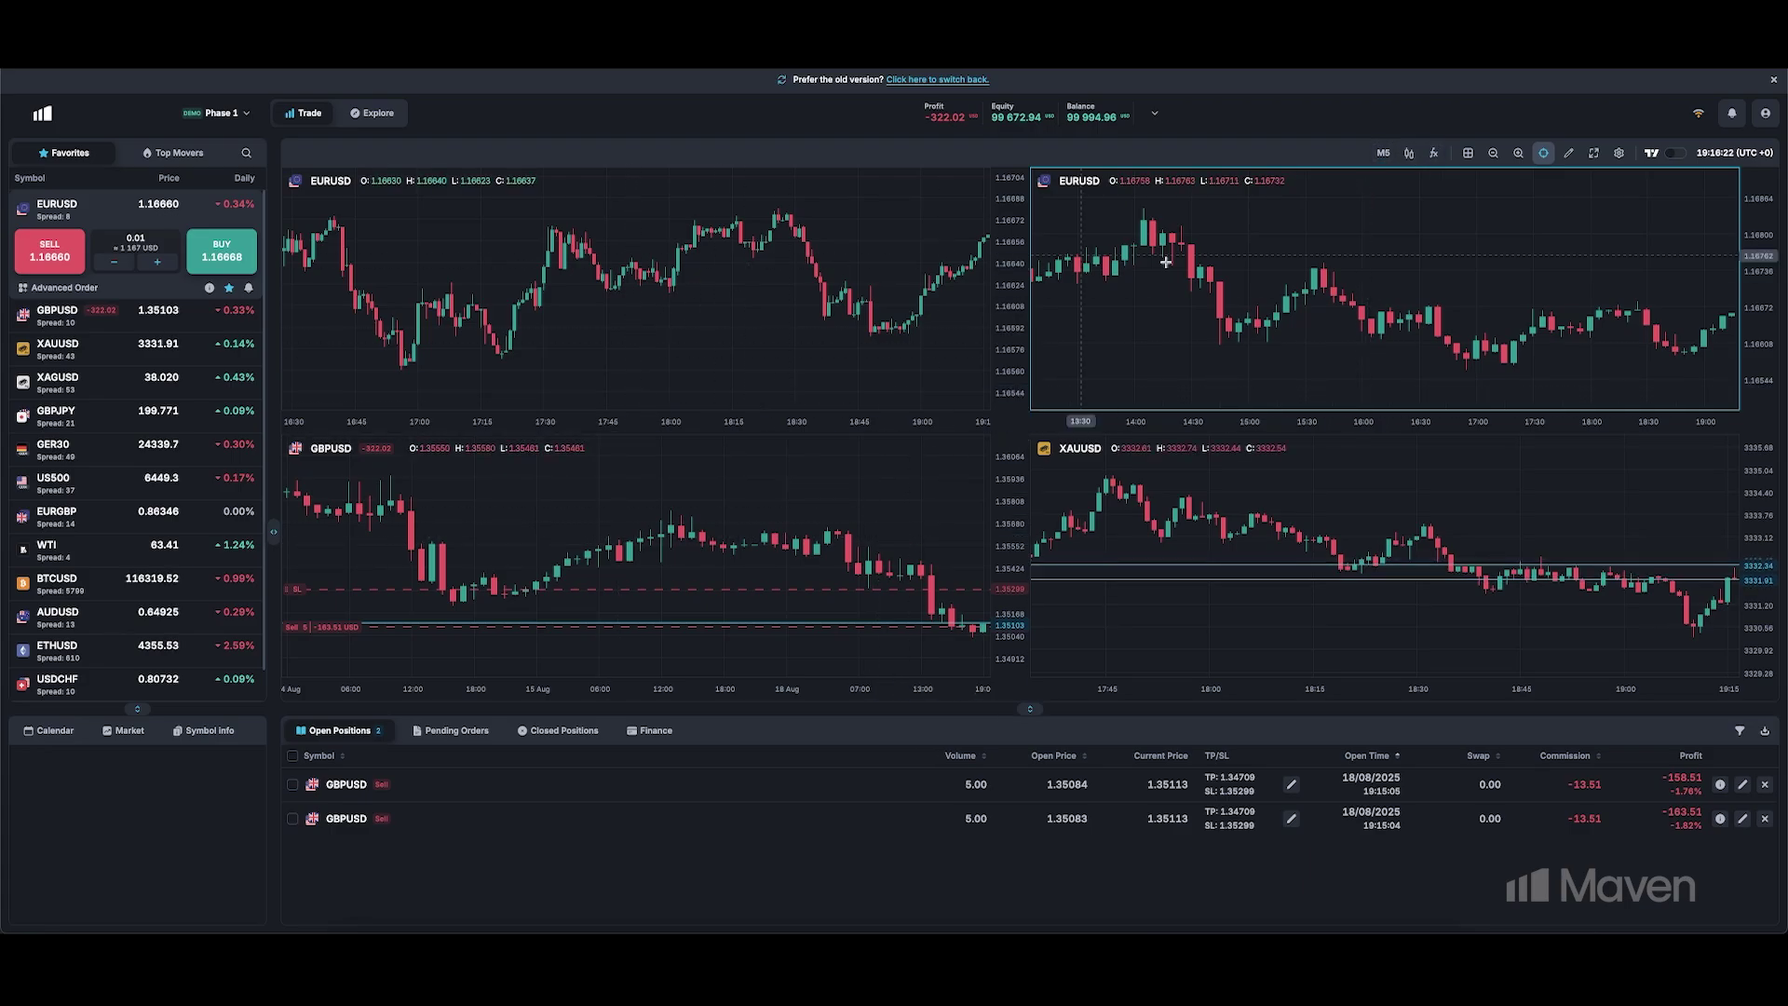
- Maximise the chart area, activate the M1 EURUSD chart and the GBPUSD chart in turn, and open the GBPUSD advanced order form
click(1596, 153)
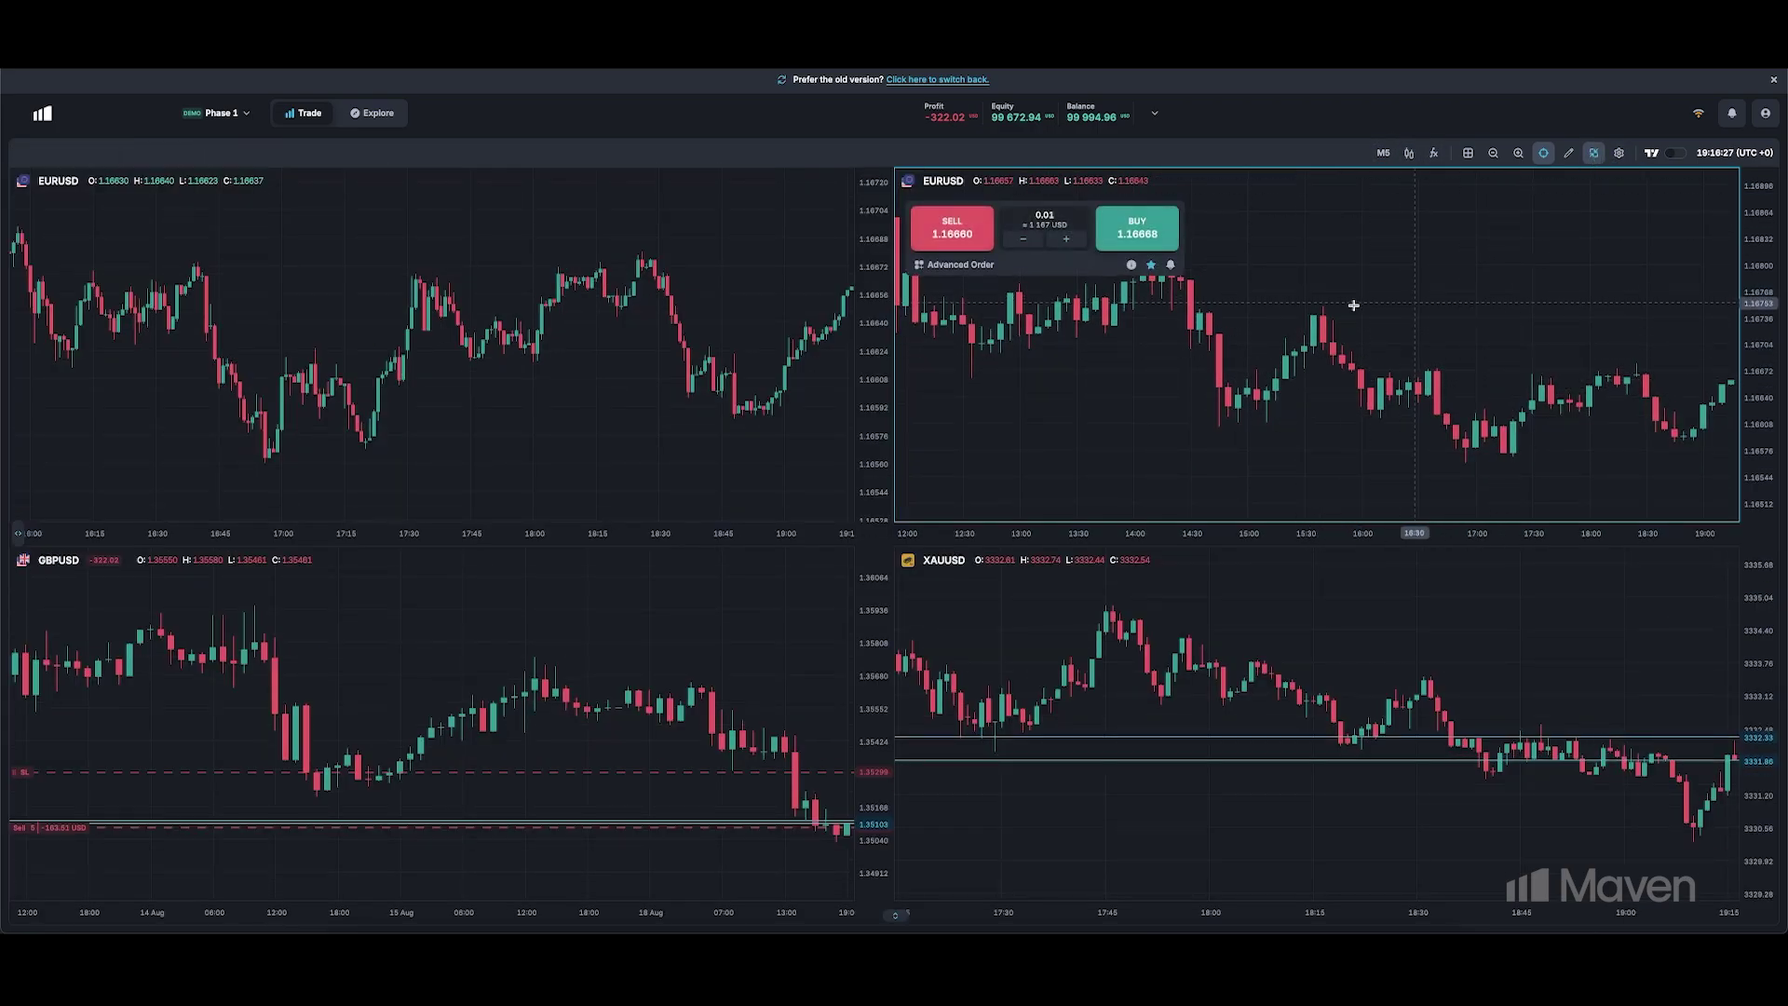
click(672, 284)
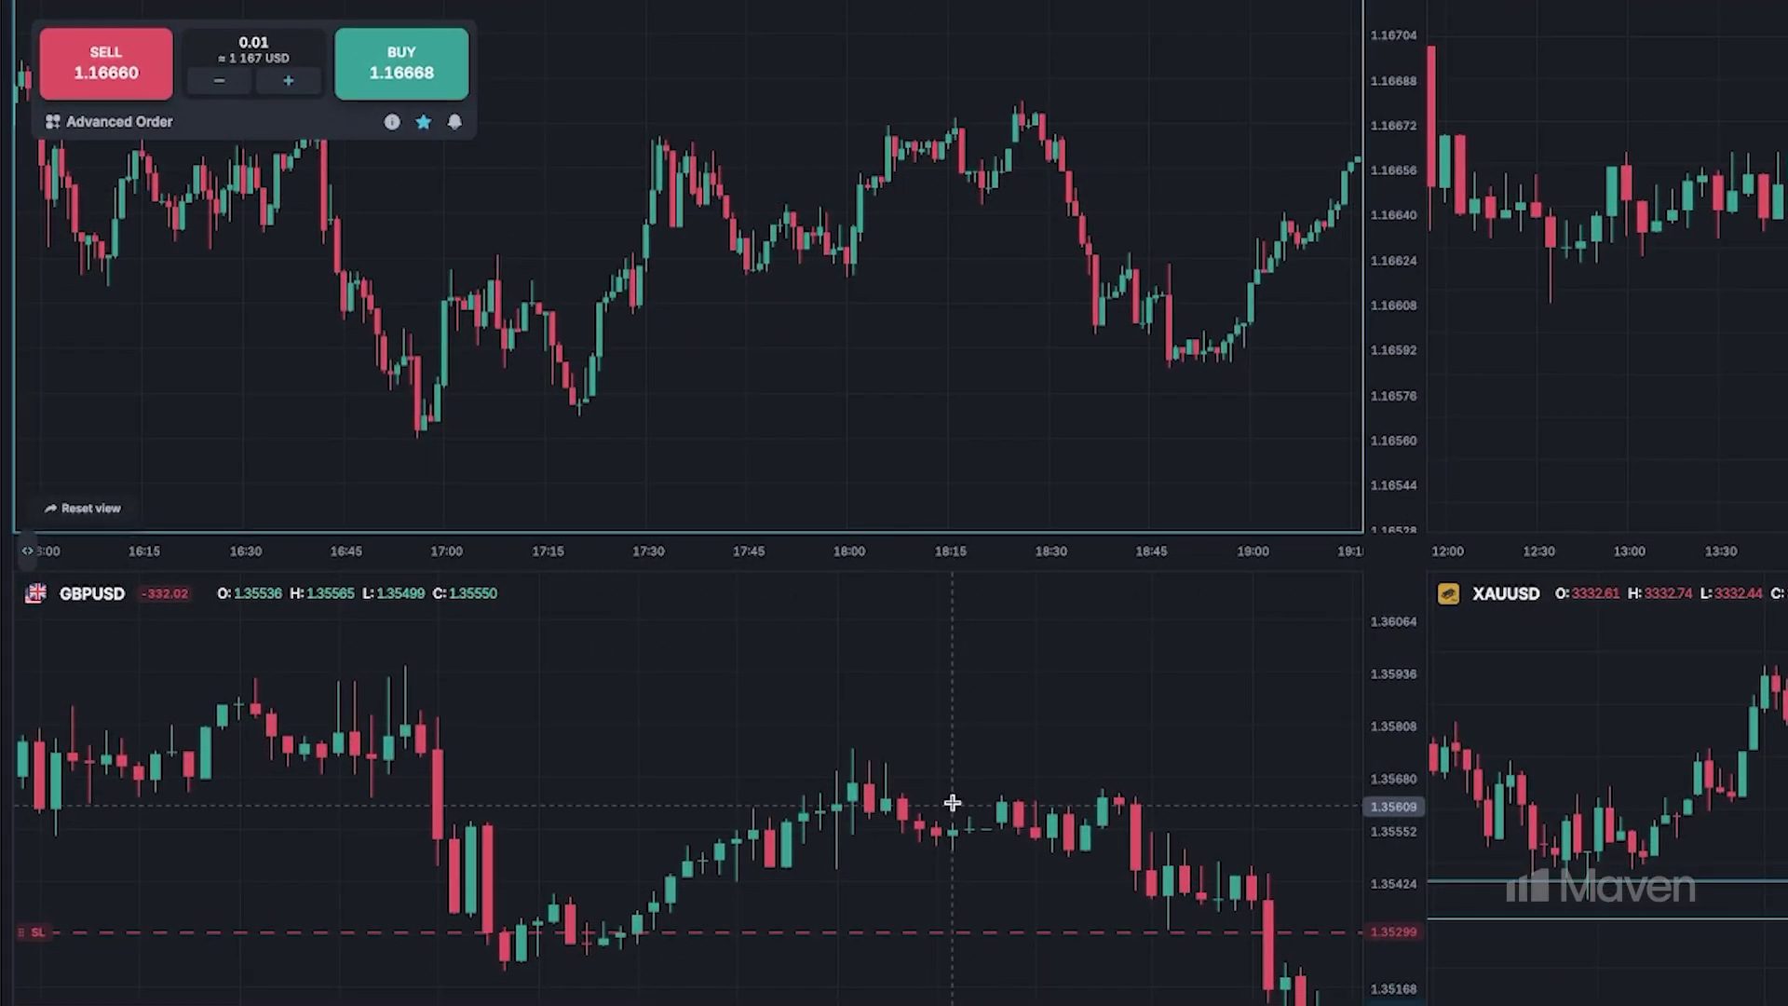
click(615, 693)
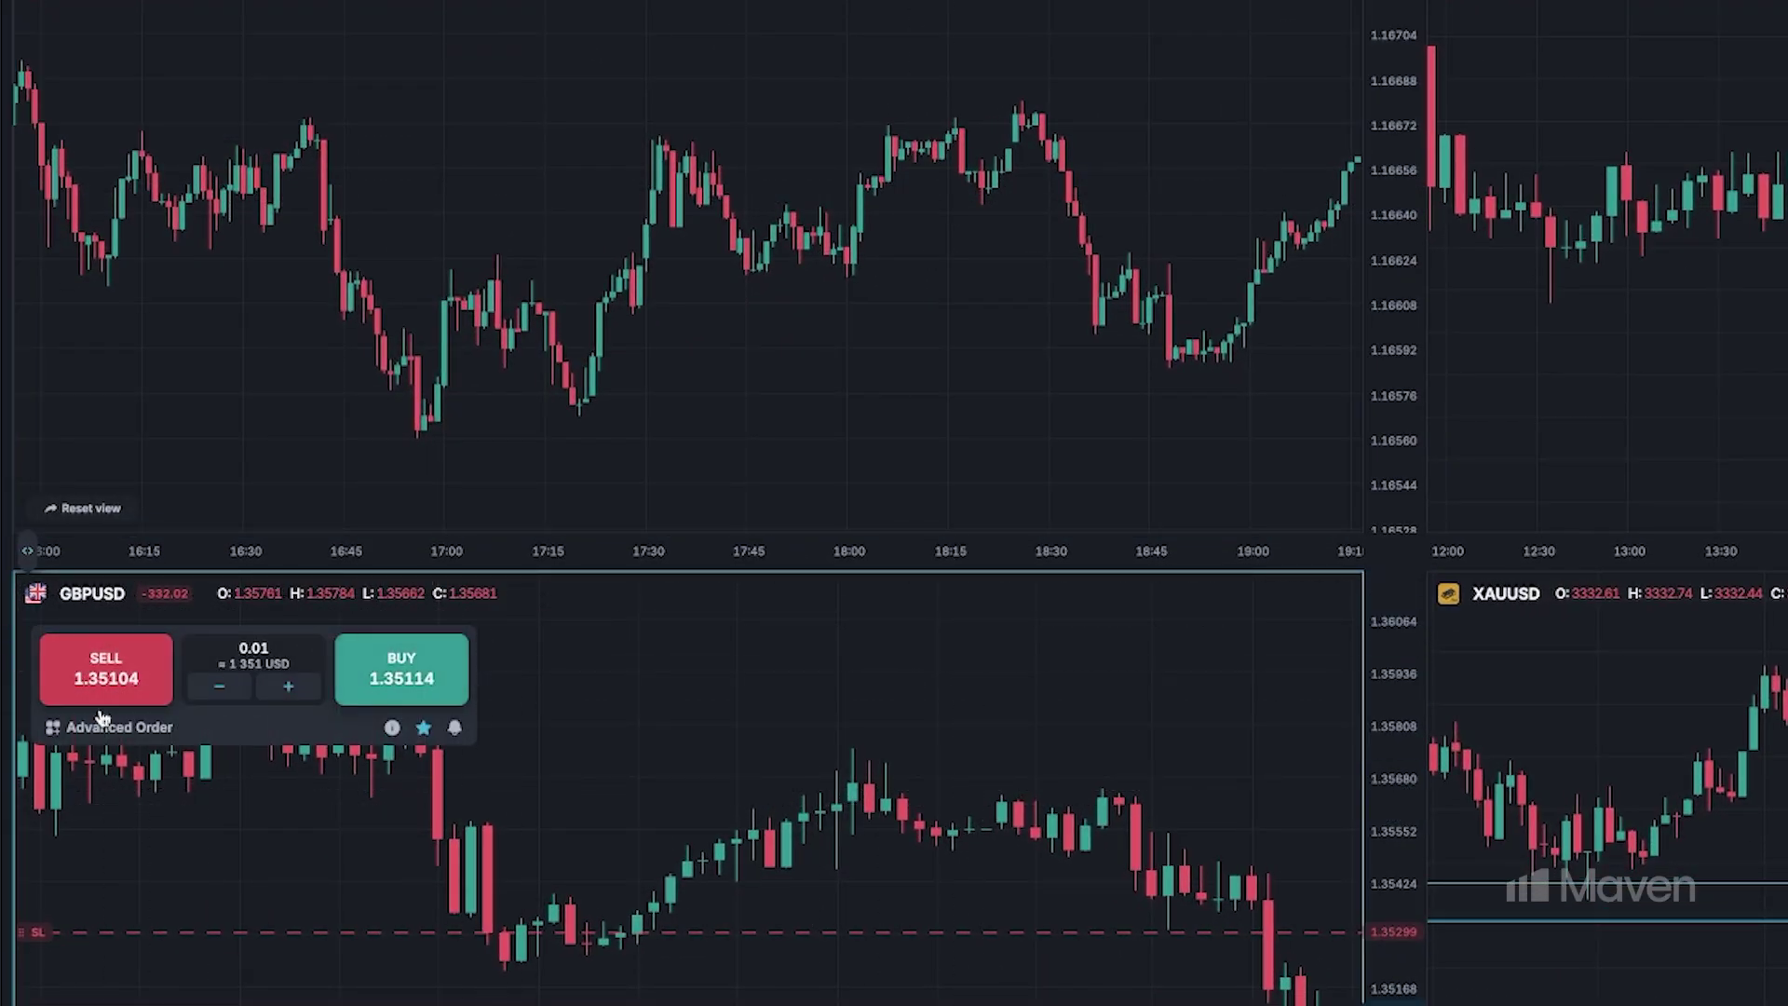
click(100, 729)
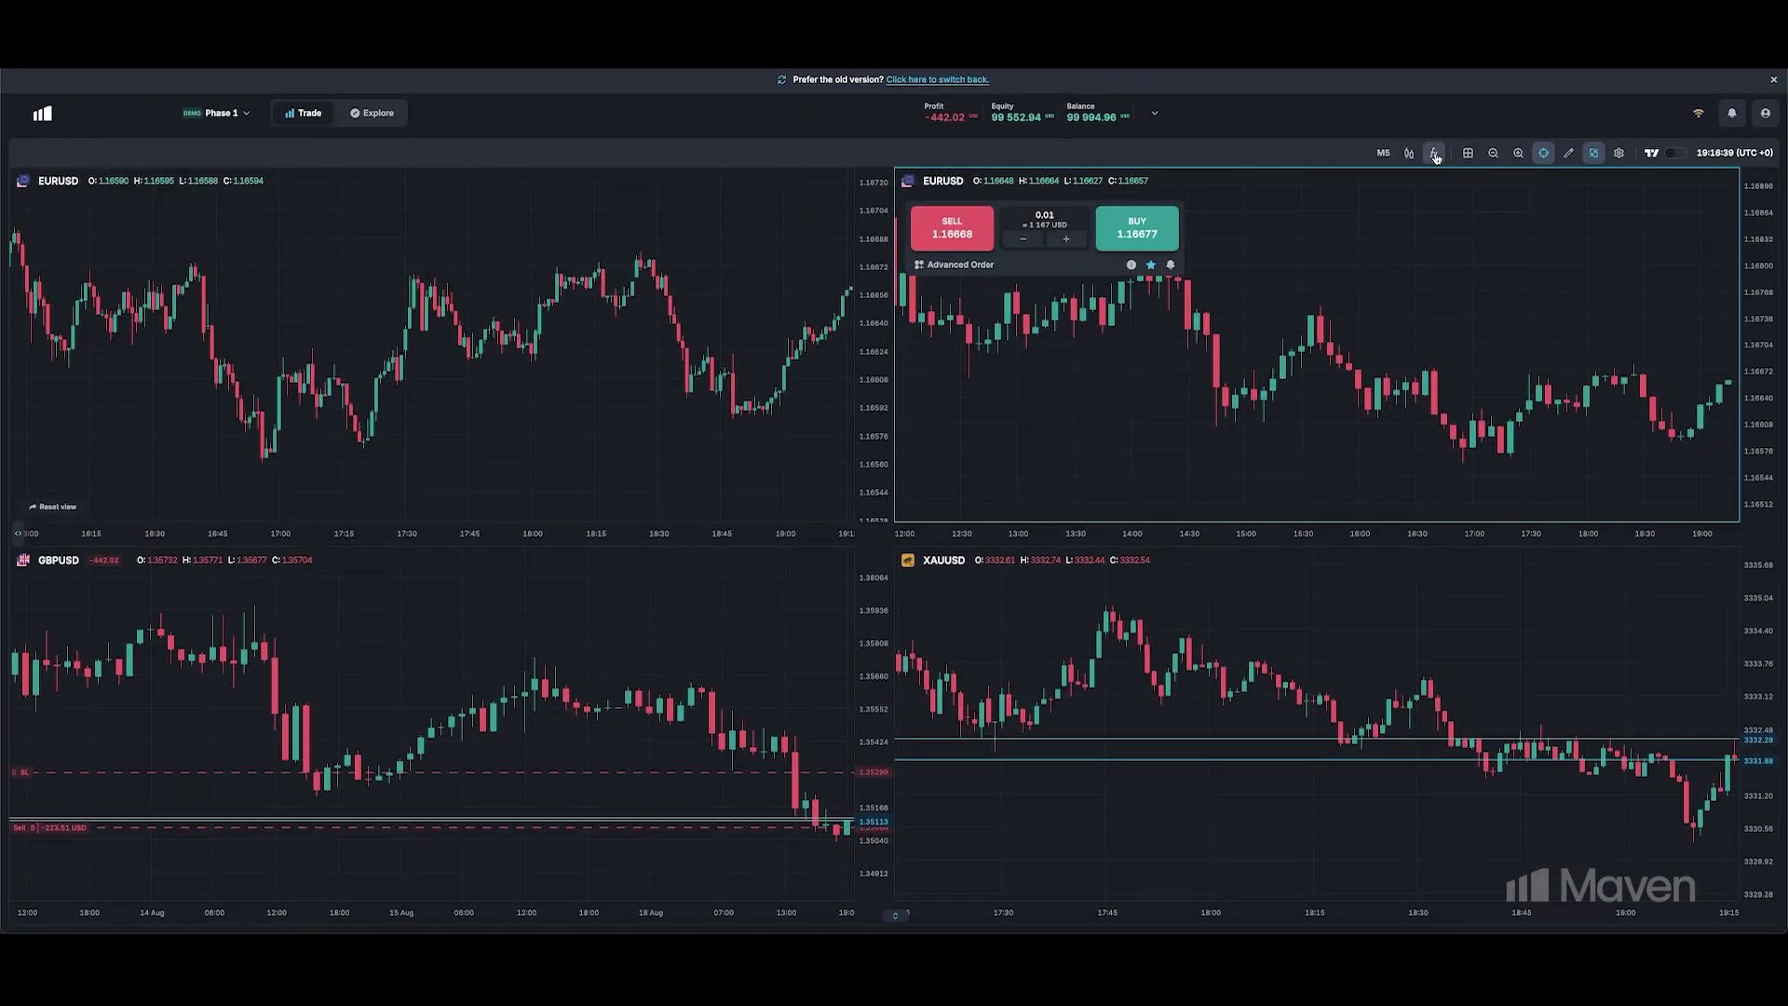
- Leave the GBPUSD order form and change the multichart layout to a single EURUSD chart
click(1434, 154)
click(1470, 167)
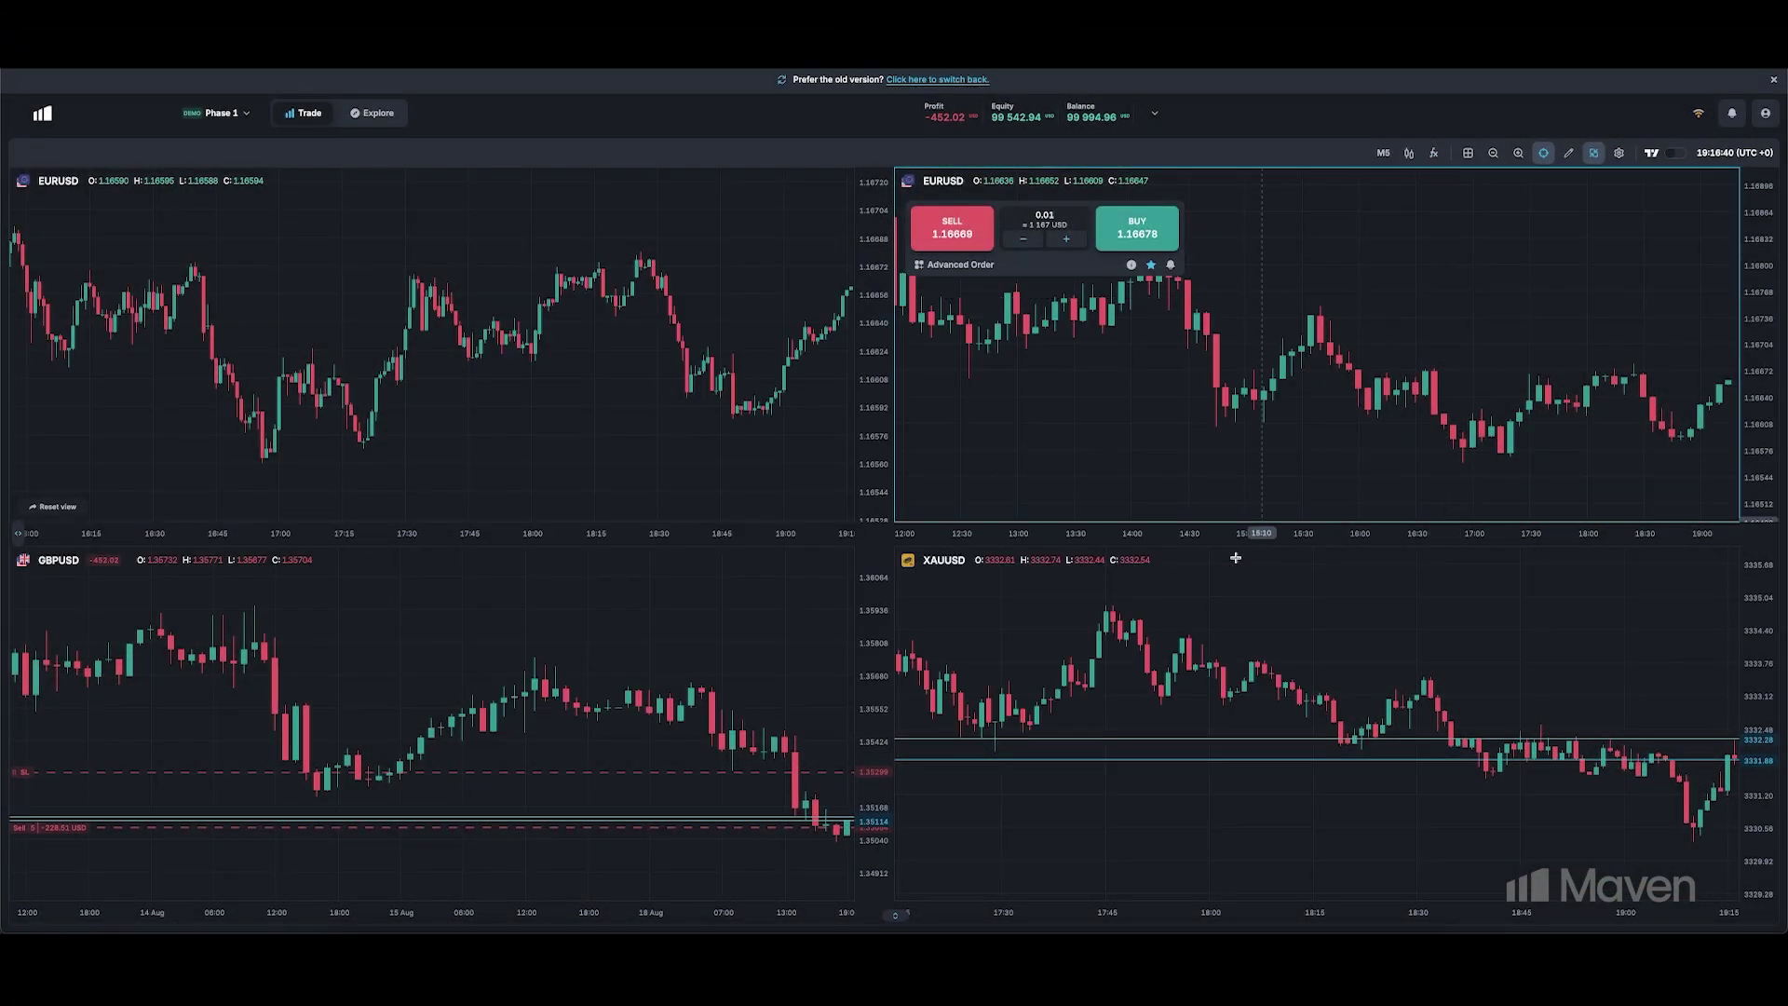
click(1468, 154)
click(1479, 207)
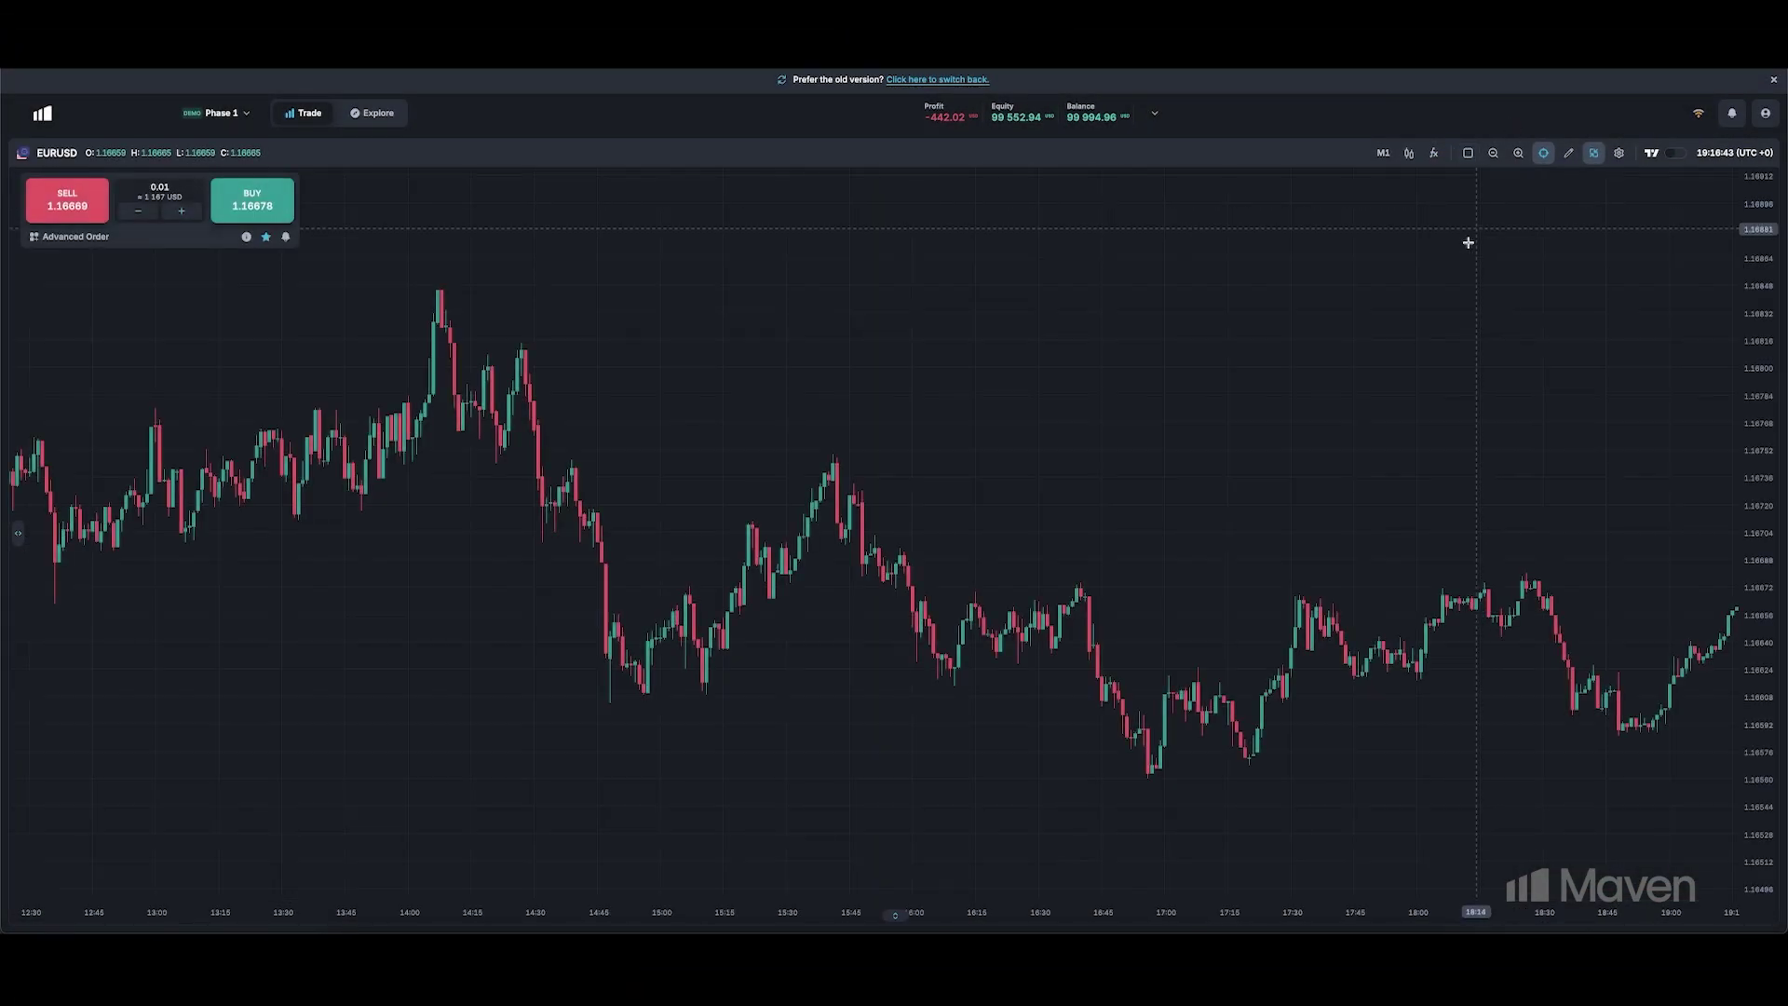
- Add an EMA indicator with 14 periods and a 1px line to the EURUSD chart
click(1434, 155)
click(545, 394)
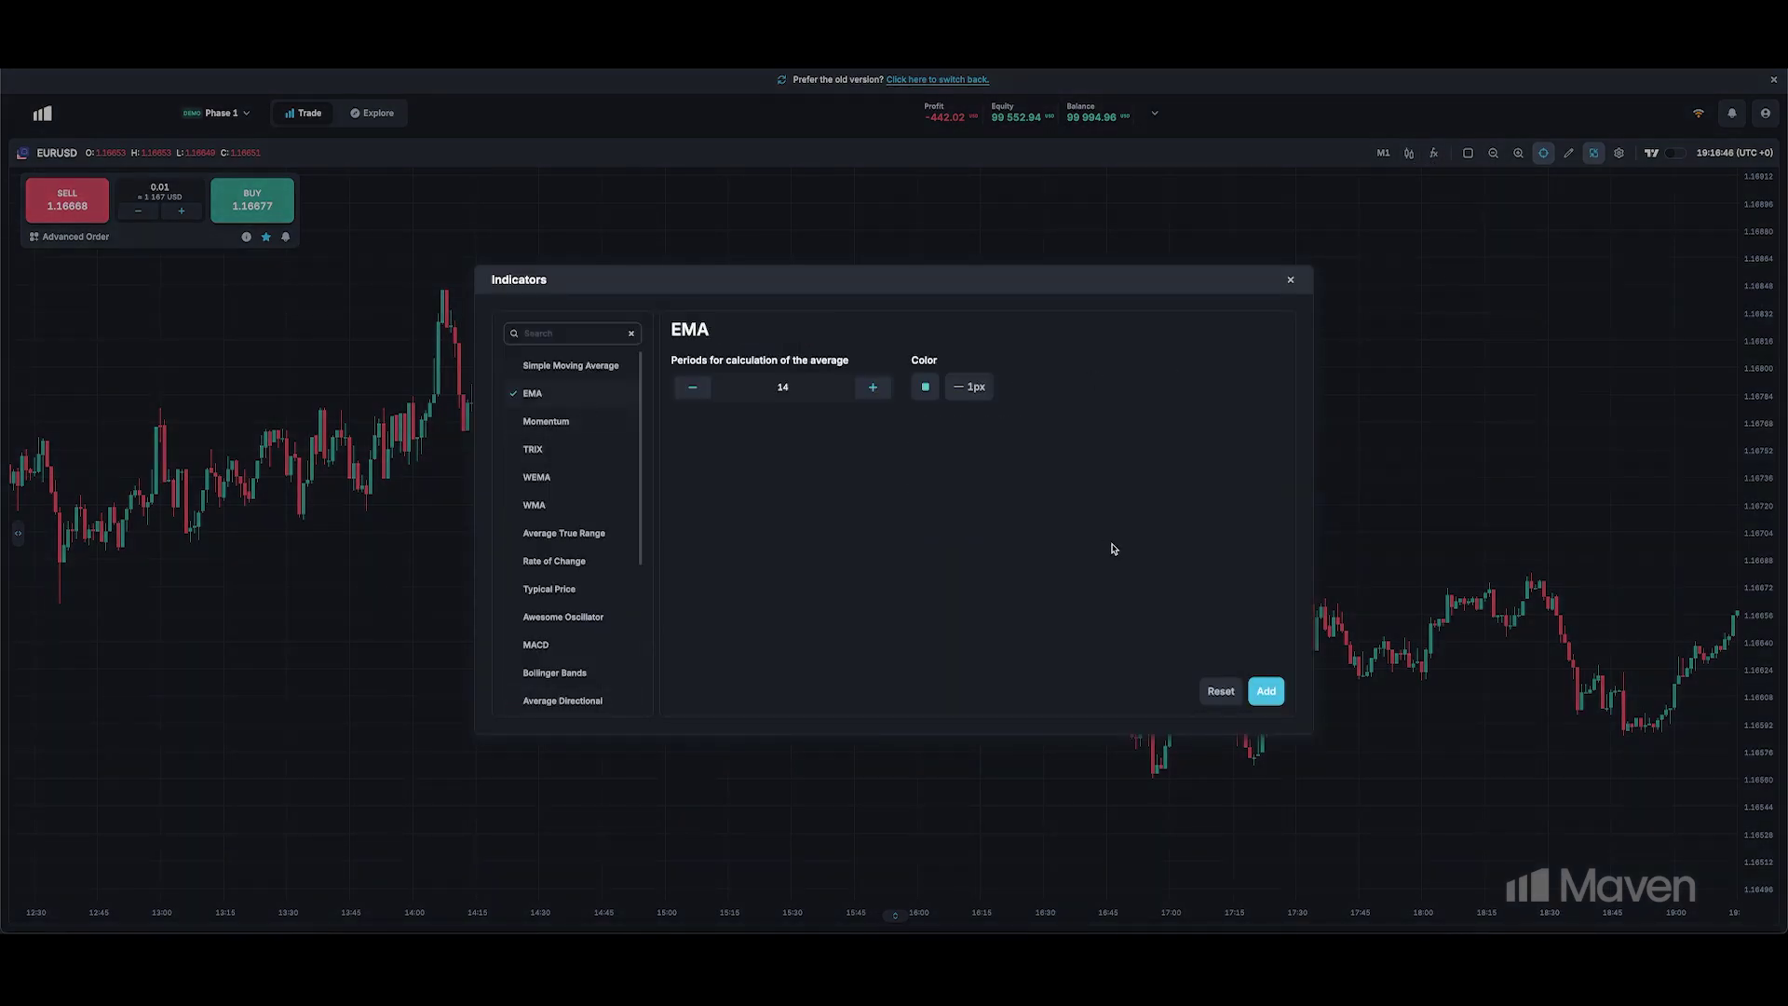
click(1265, 693)
scroll(541, 511, down, 3)
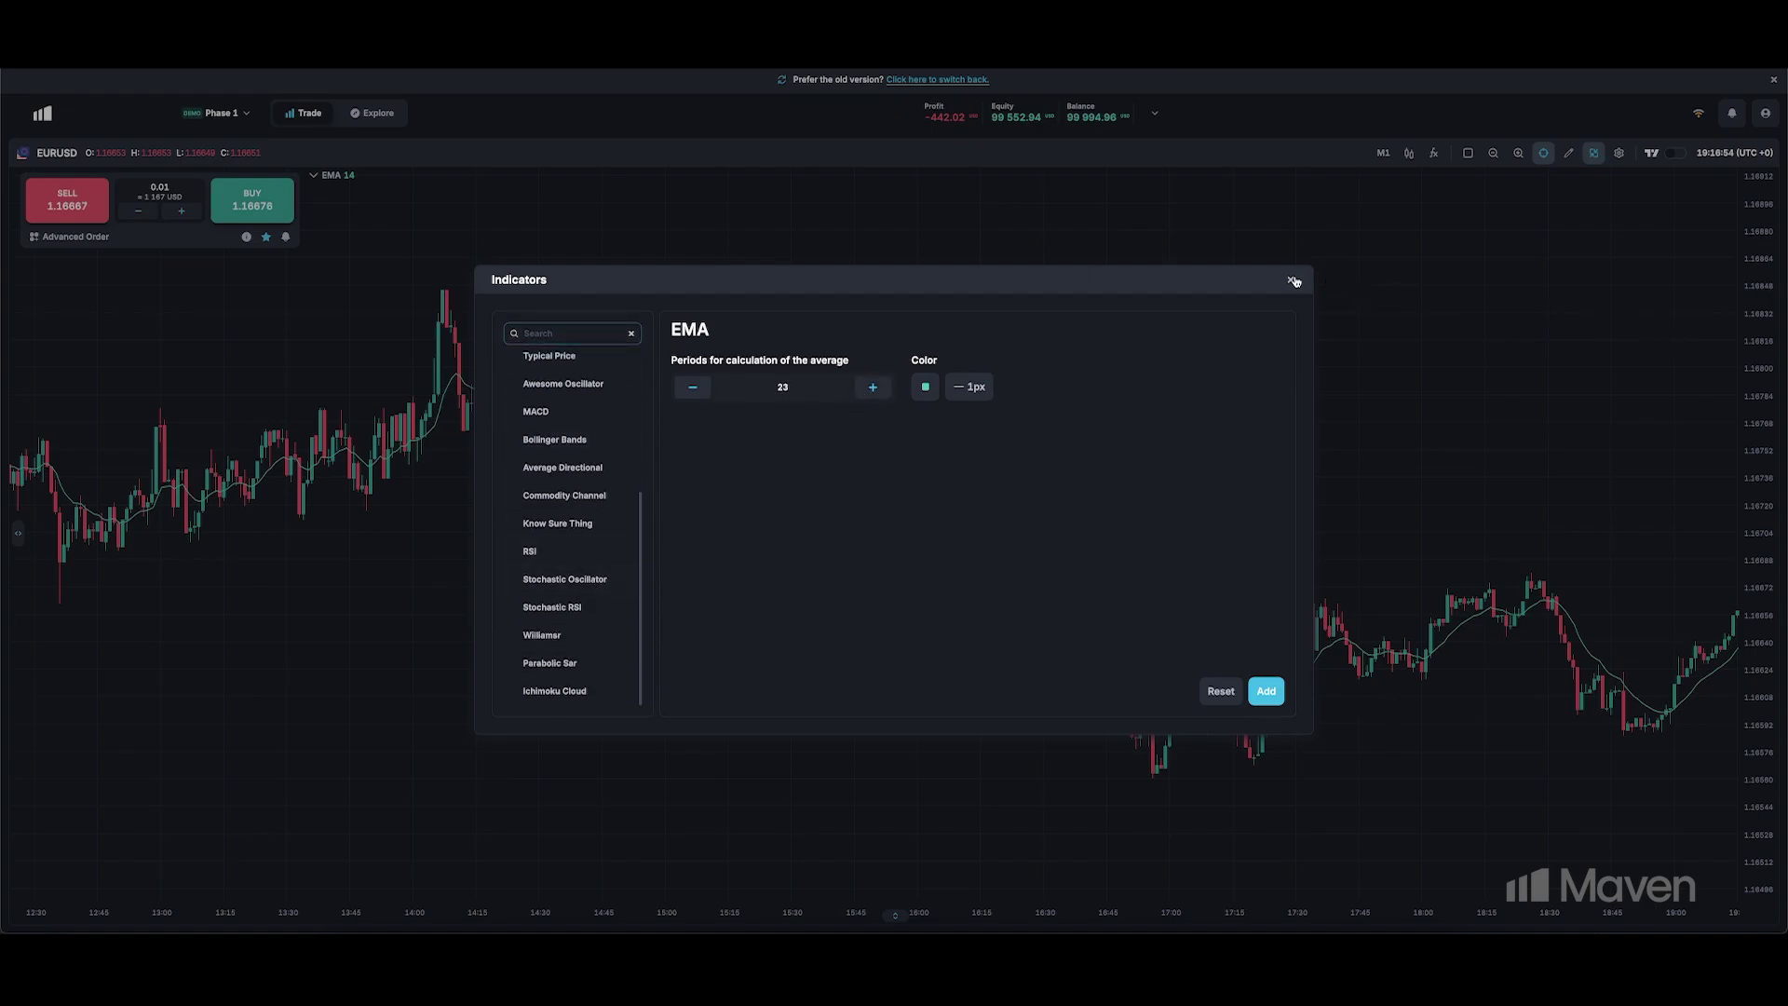
click(1292, 279)
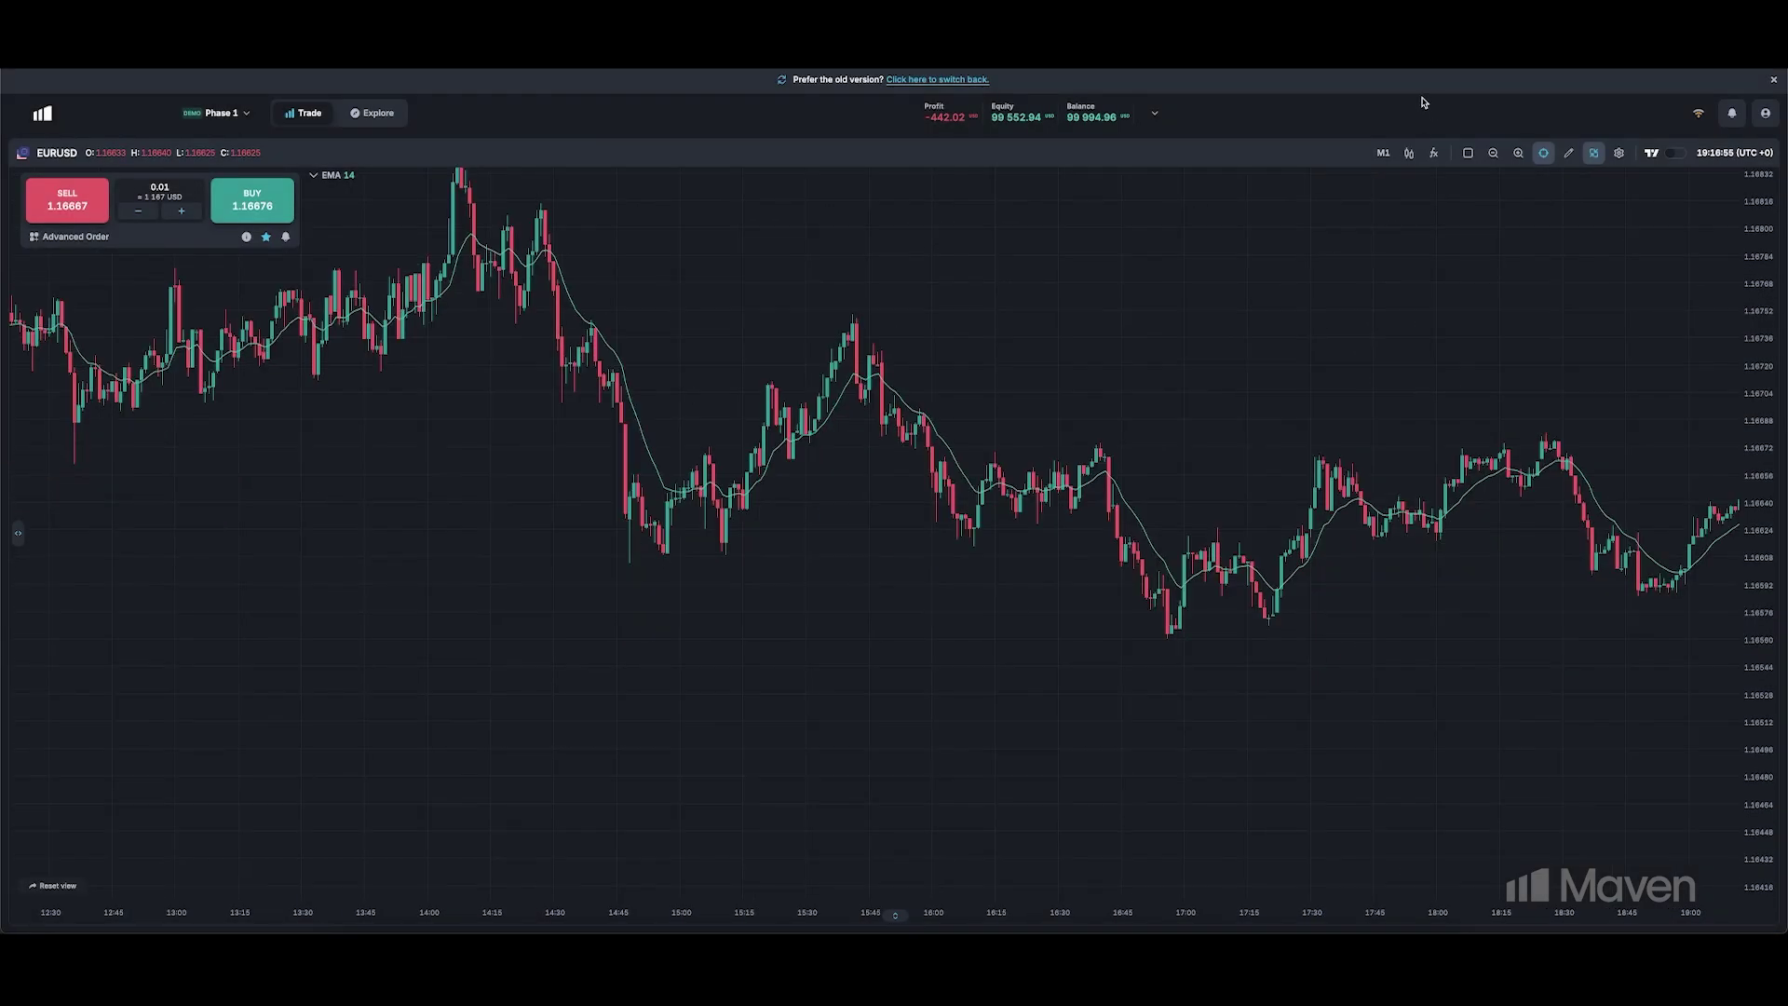
- Draw a descending trend line on the EURUSD chart from about 1.1675 near 15:38 to about 1.1653 near 18:13
click(1568, 153)
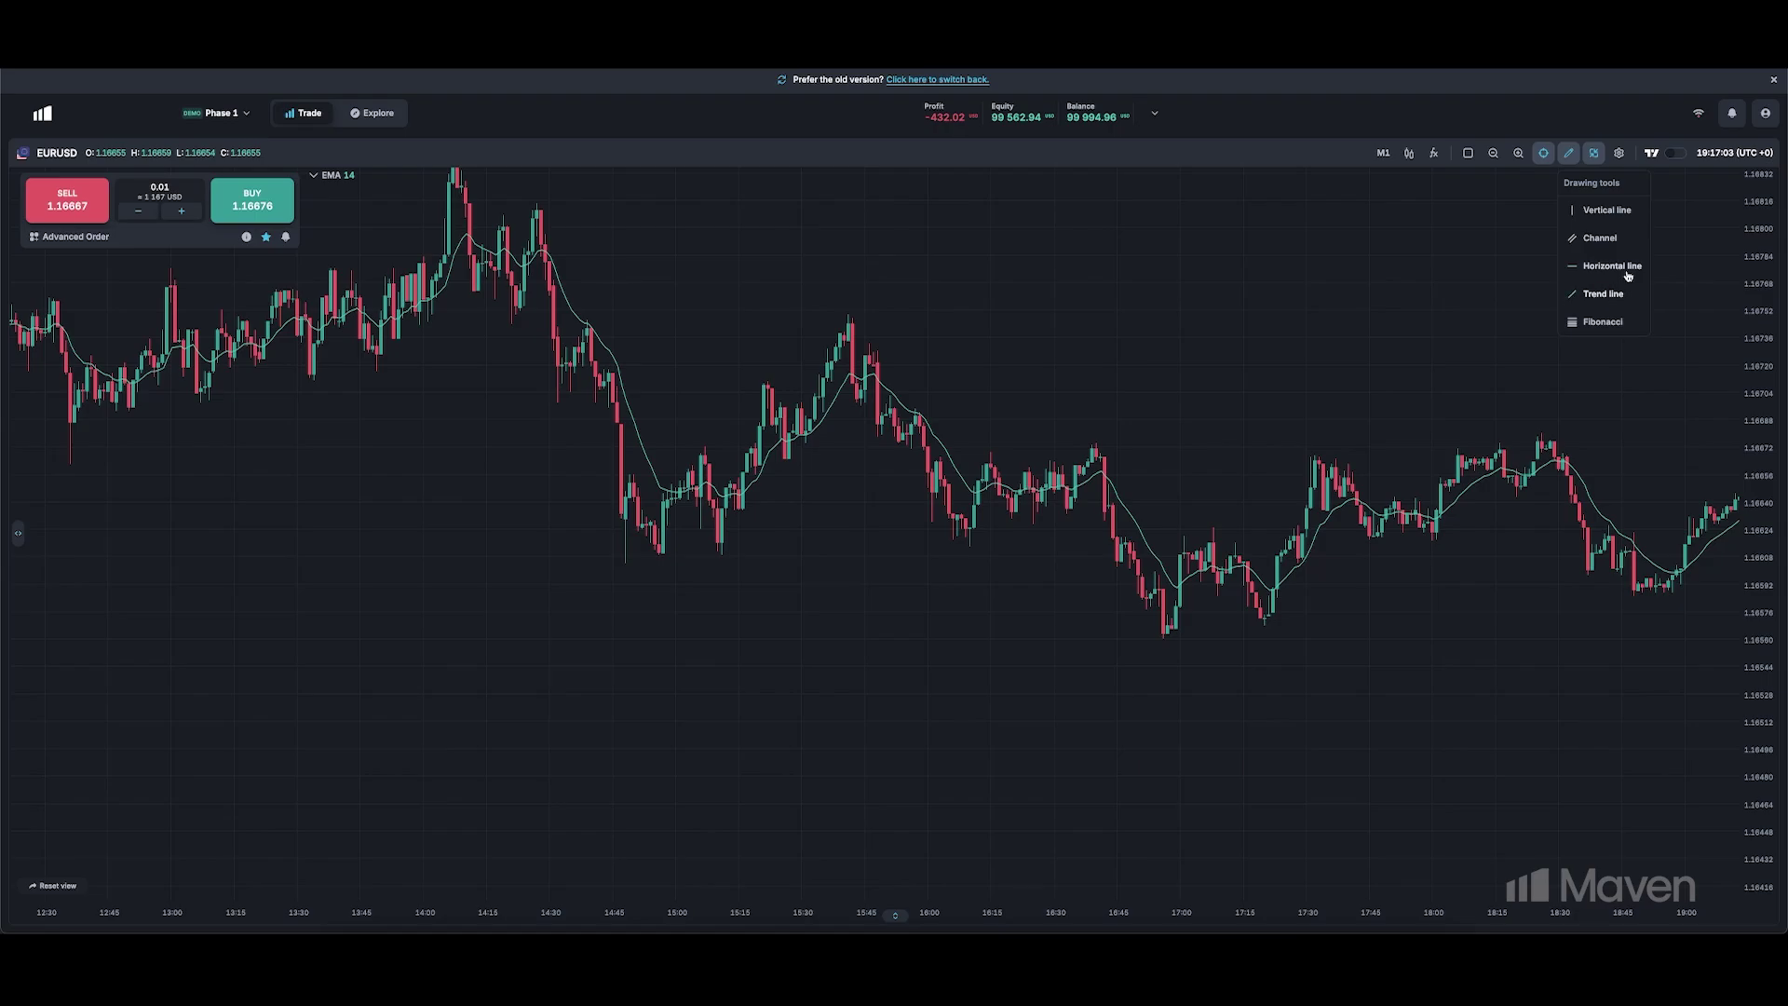
click(1604, 294)
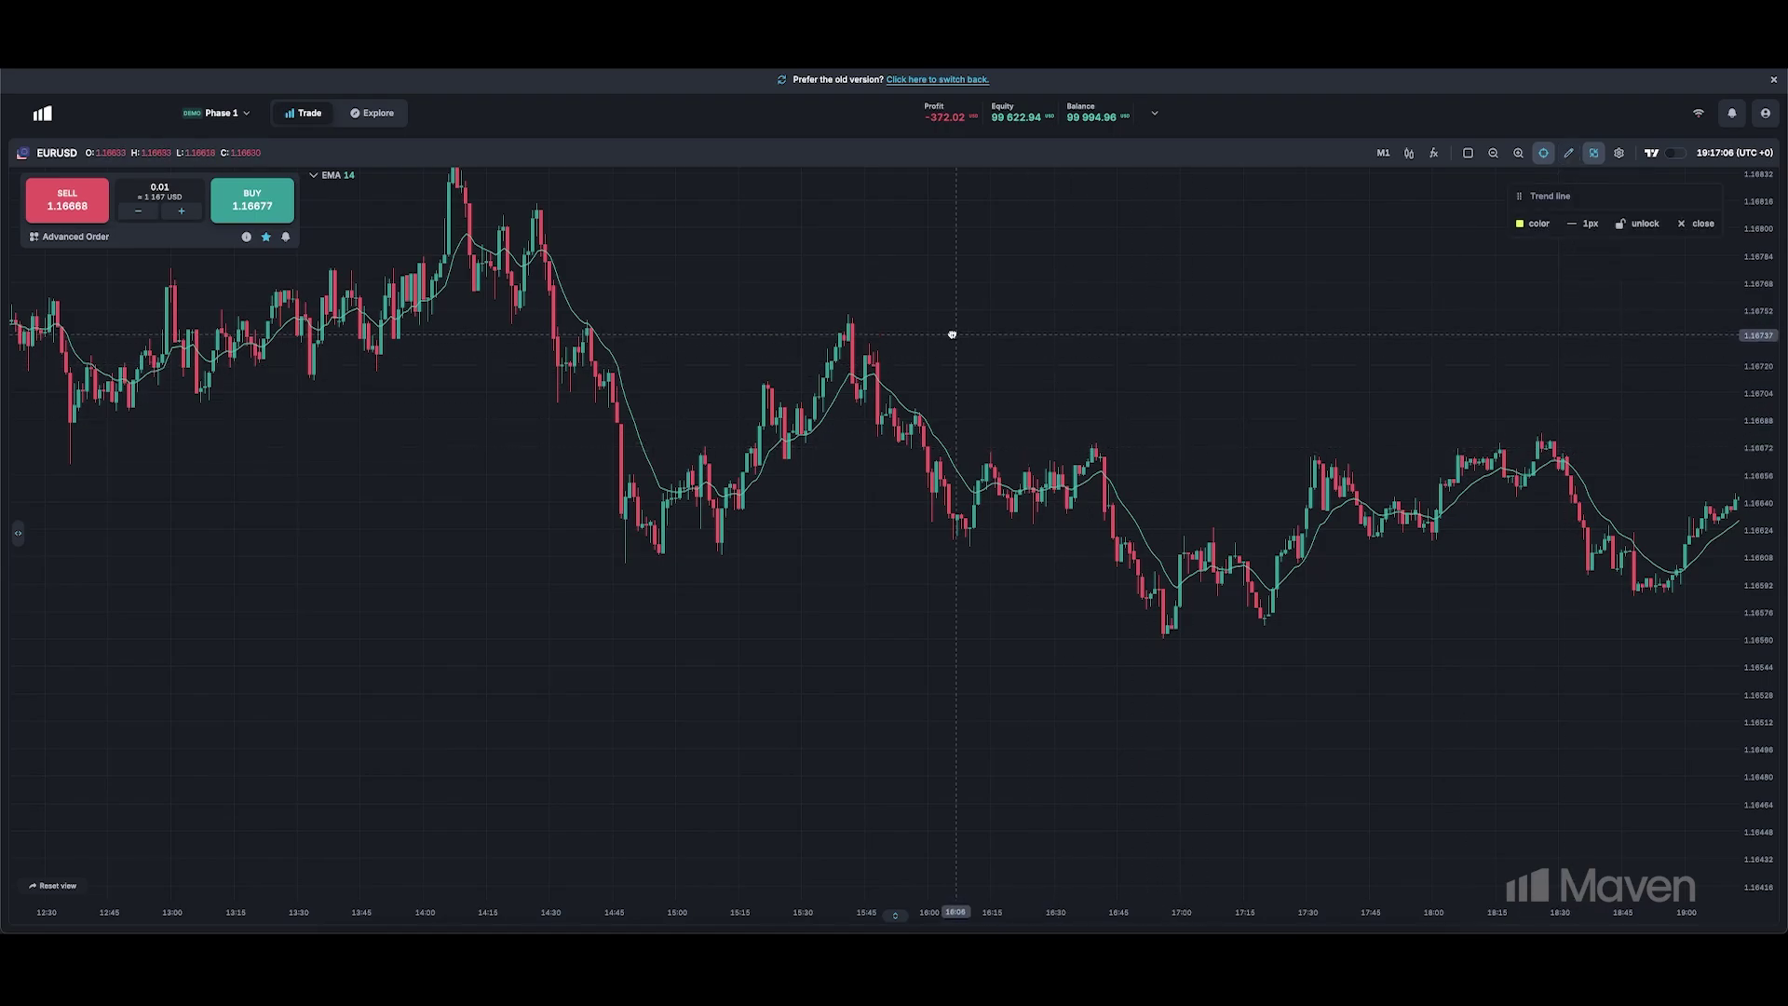
mouse_move(845, 321)
mouse_down()
mouse_move(922, 339)
mouse_move(1365, 667)
mouse_move(1487, 680)
mouse_up()
drag(1218, 398, 1189, 465)
drag(1317, 392, 1330, 329)
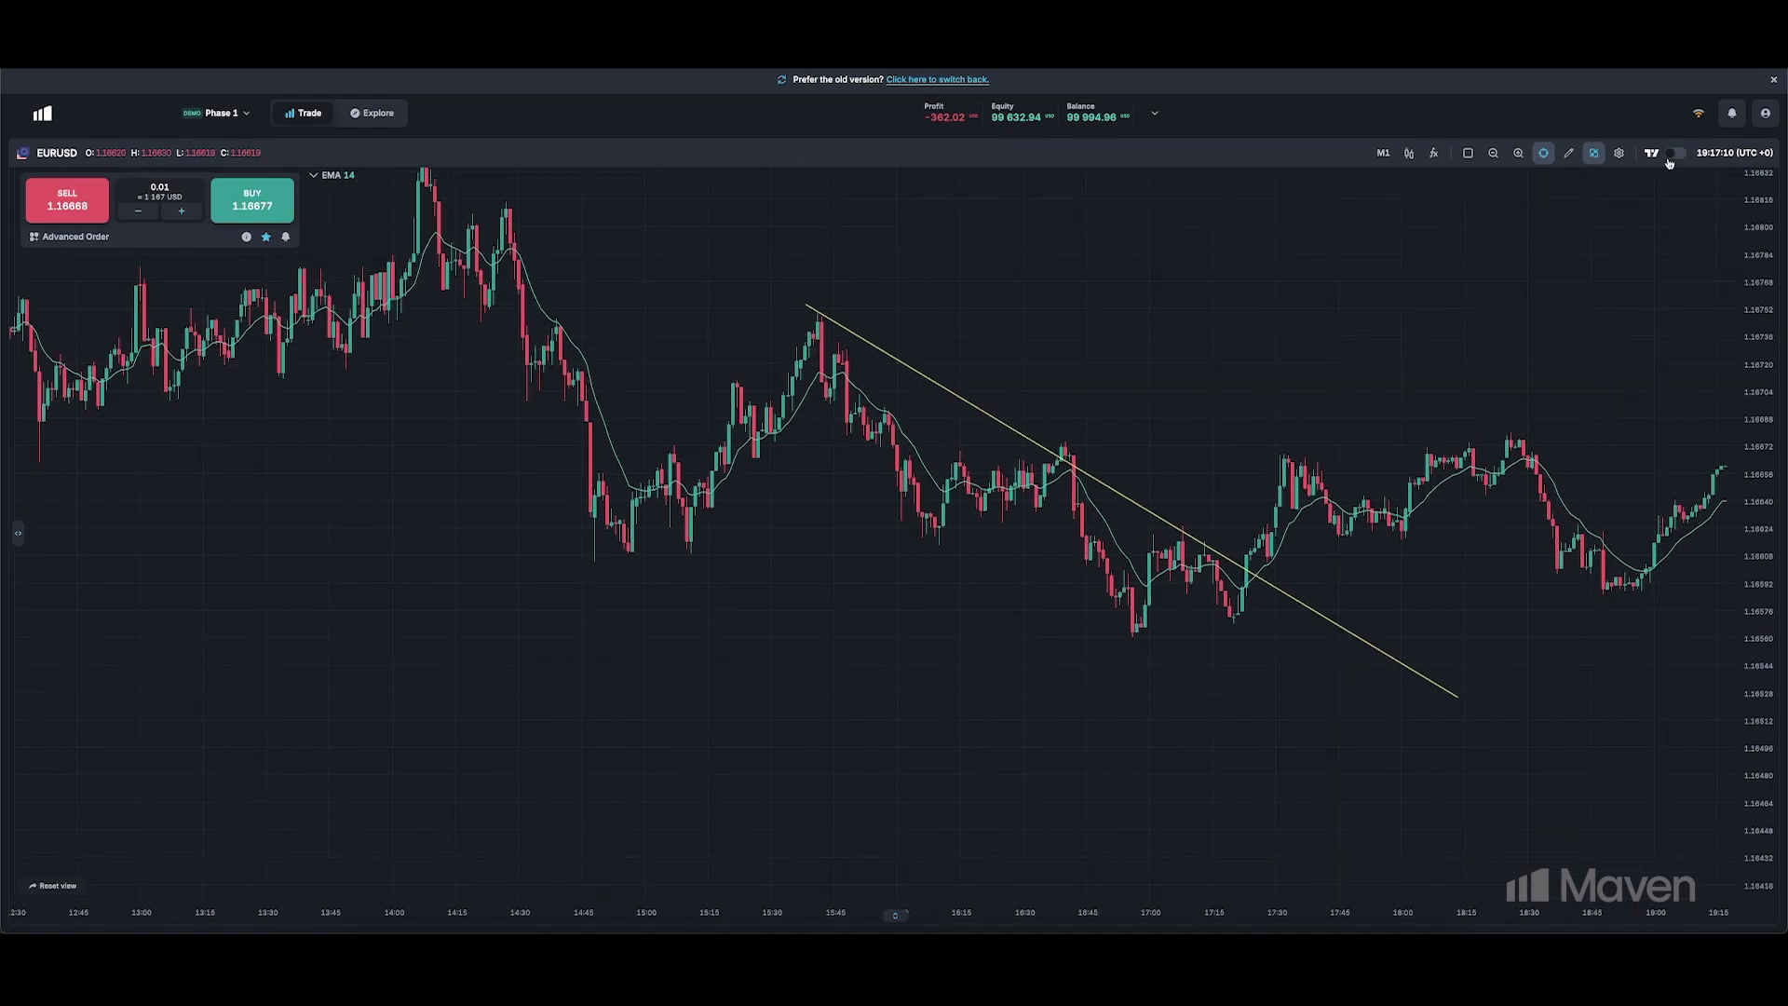
- Switch the EURUSD chart to the TradingView version
click(1675, 154)
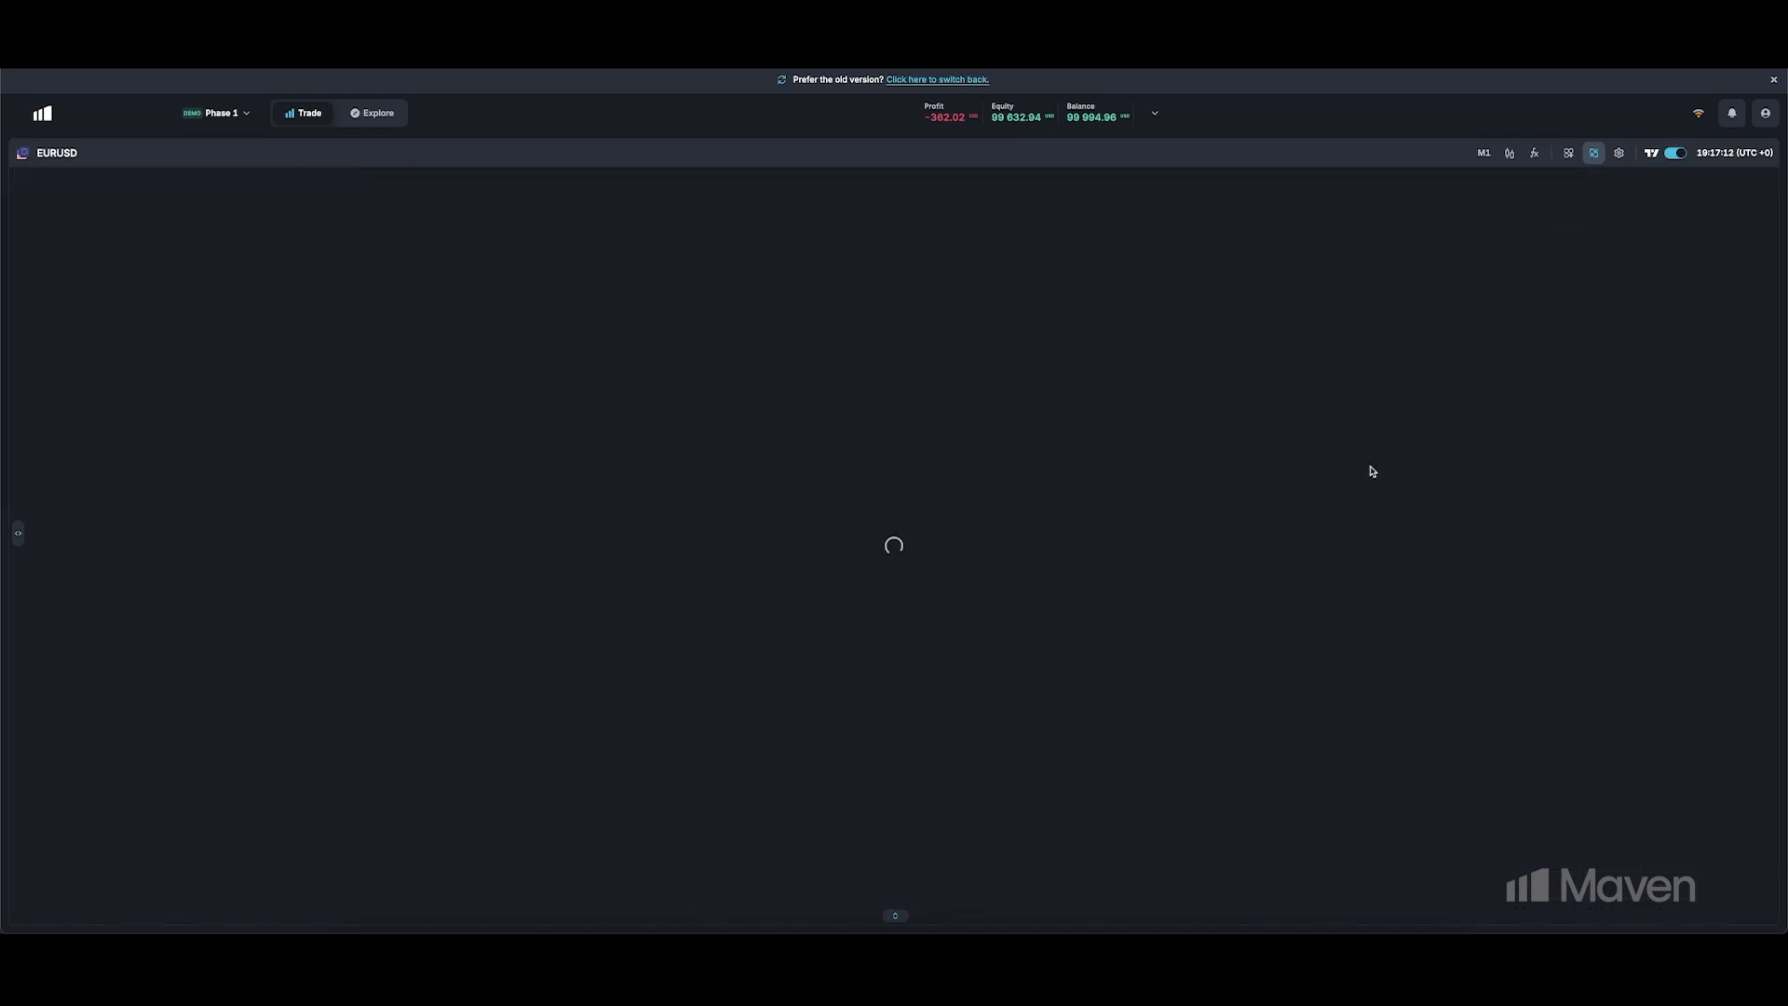
scroll(1230, 438, down, 3)
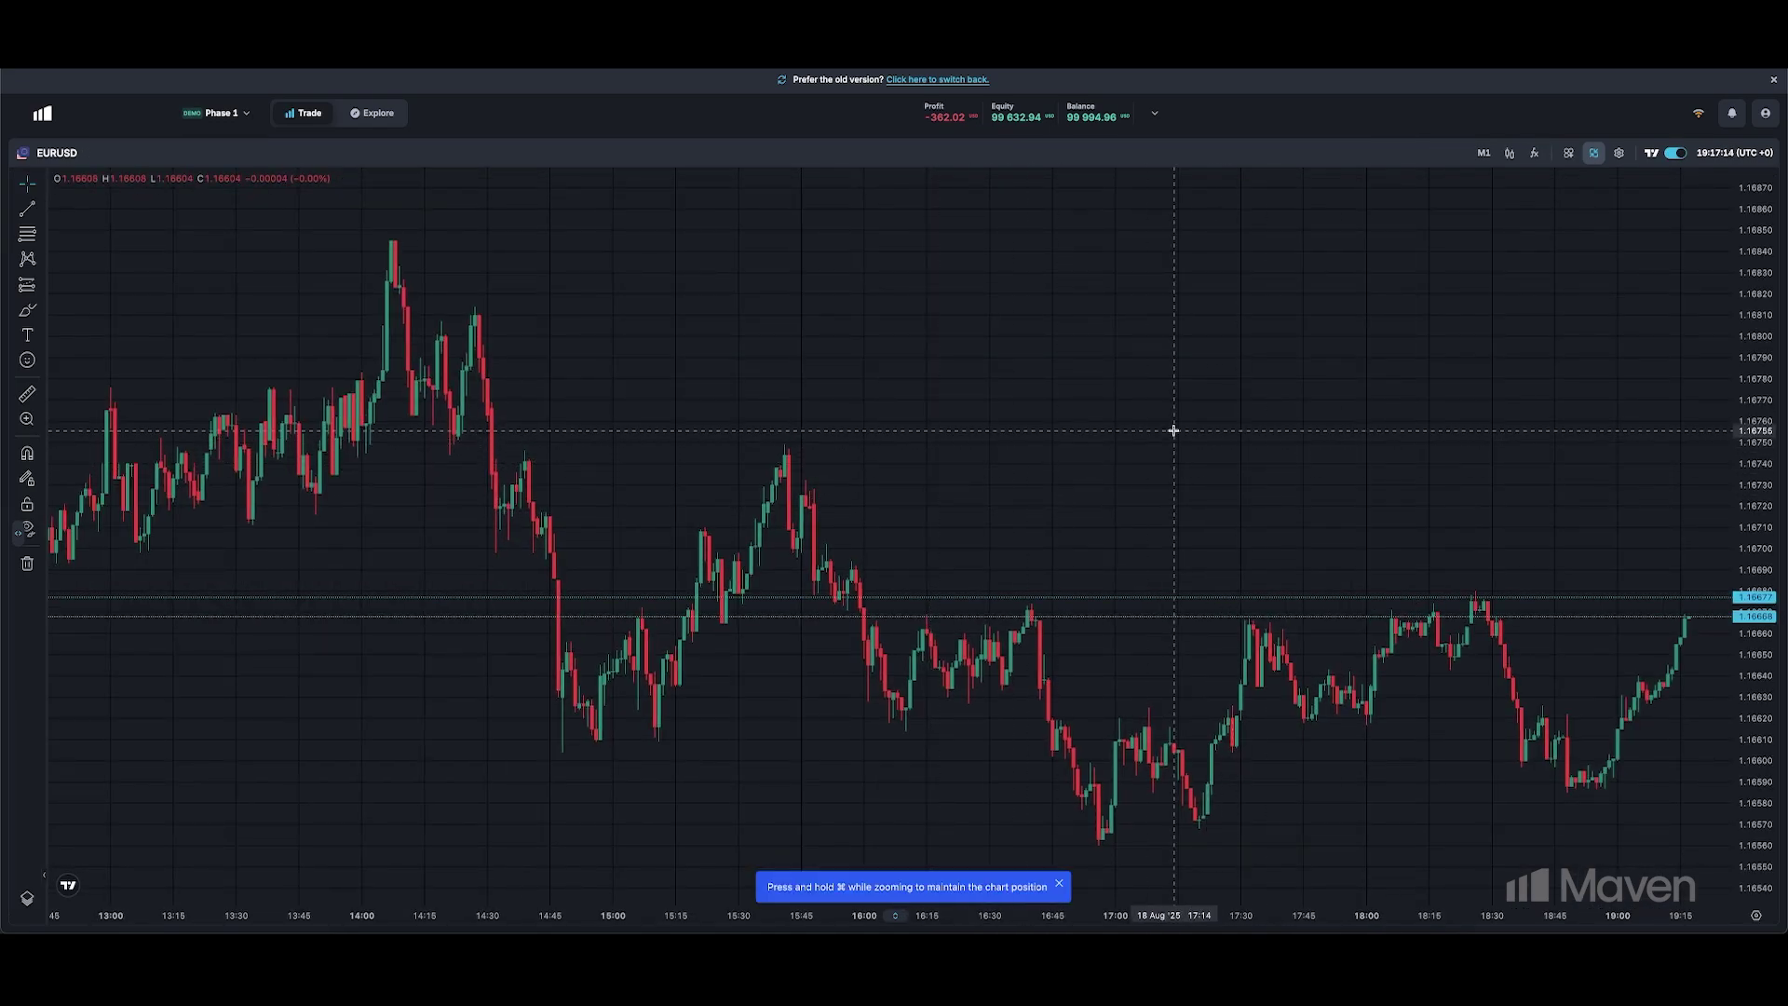
drag(1165, 478, 1113, 479)
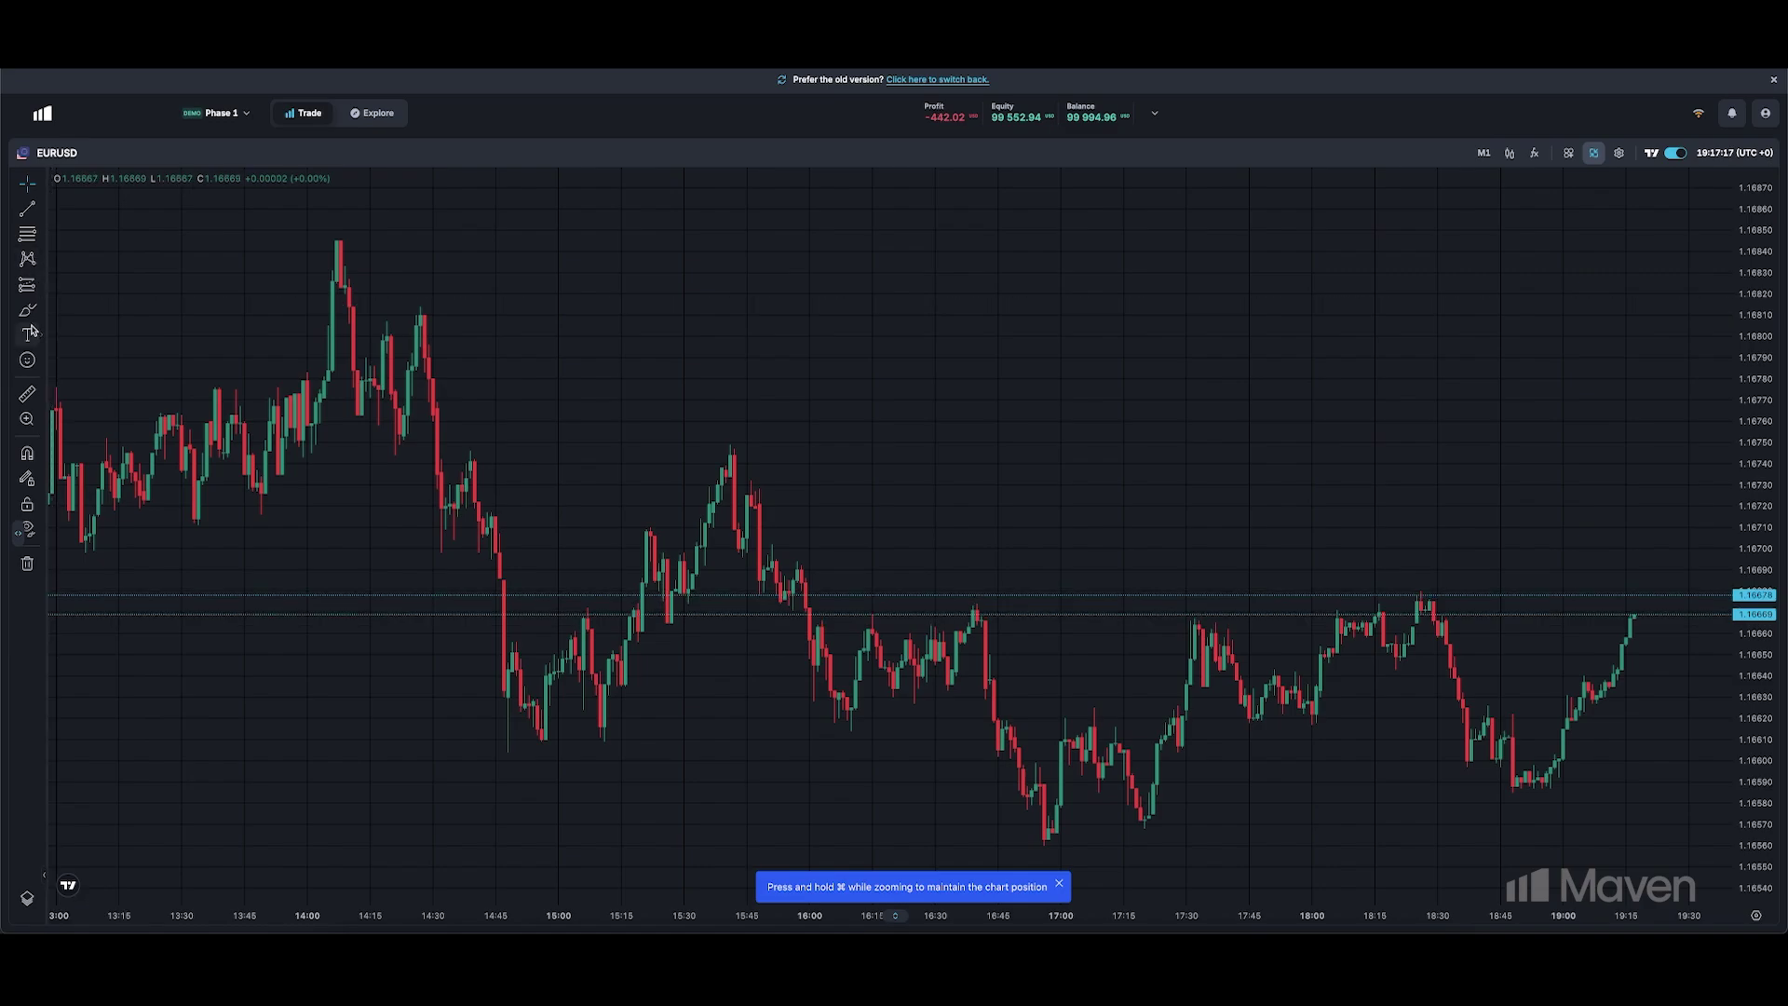
scroll(296, 471, right, 1)
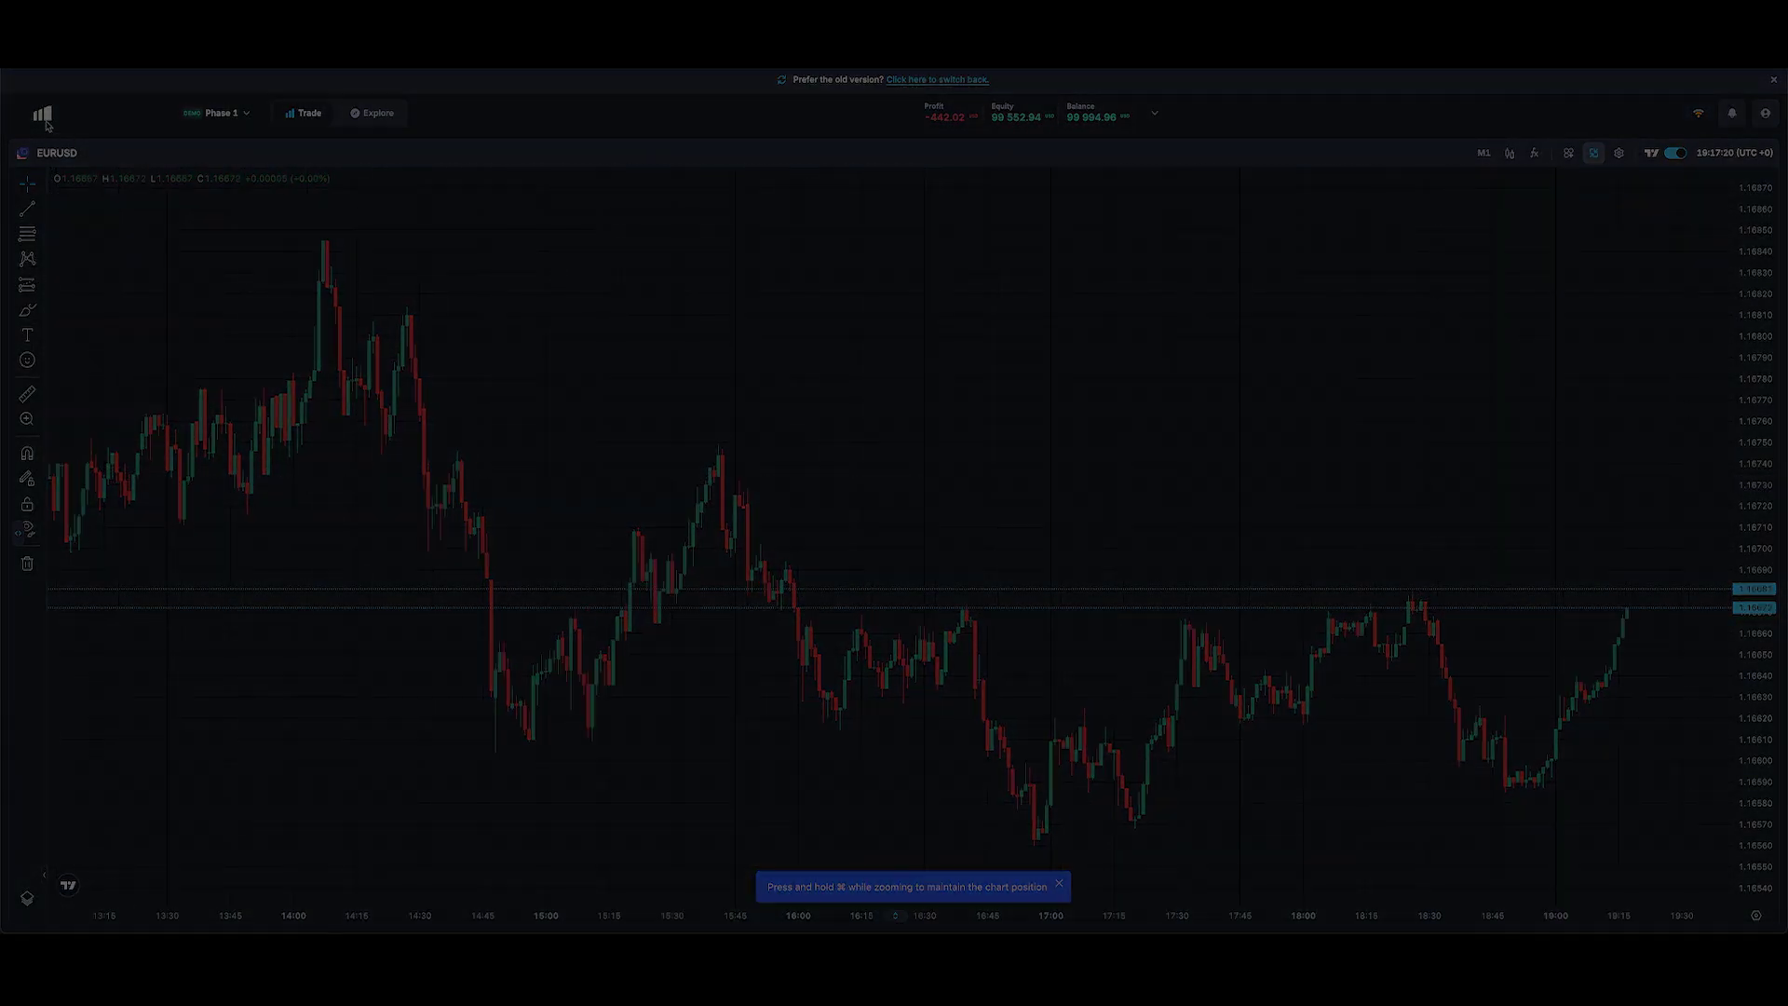